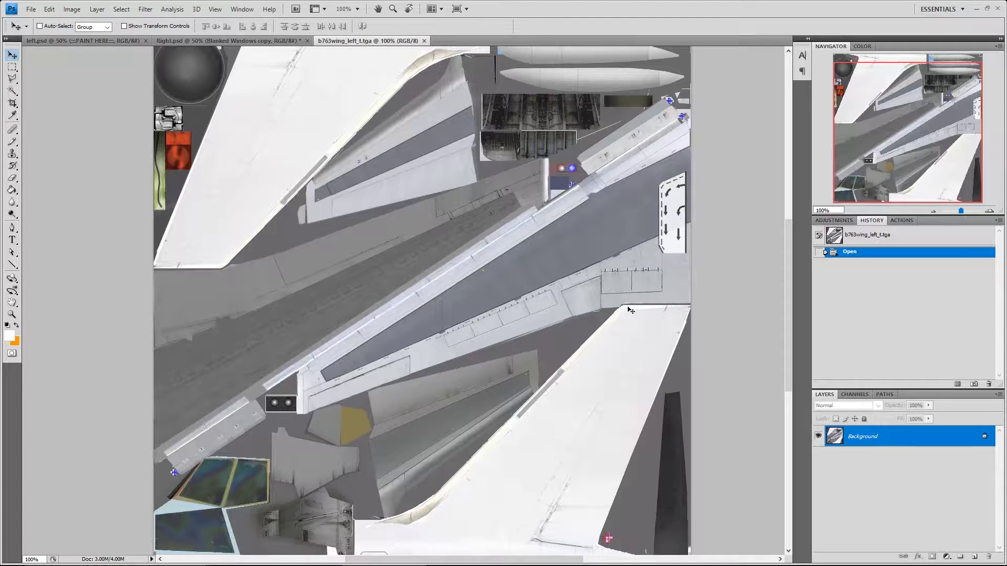
Select the black area around the aircraft on the Outline layer of left.psd with the Magic Wand
click(99, 41)
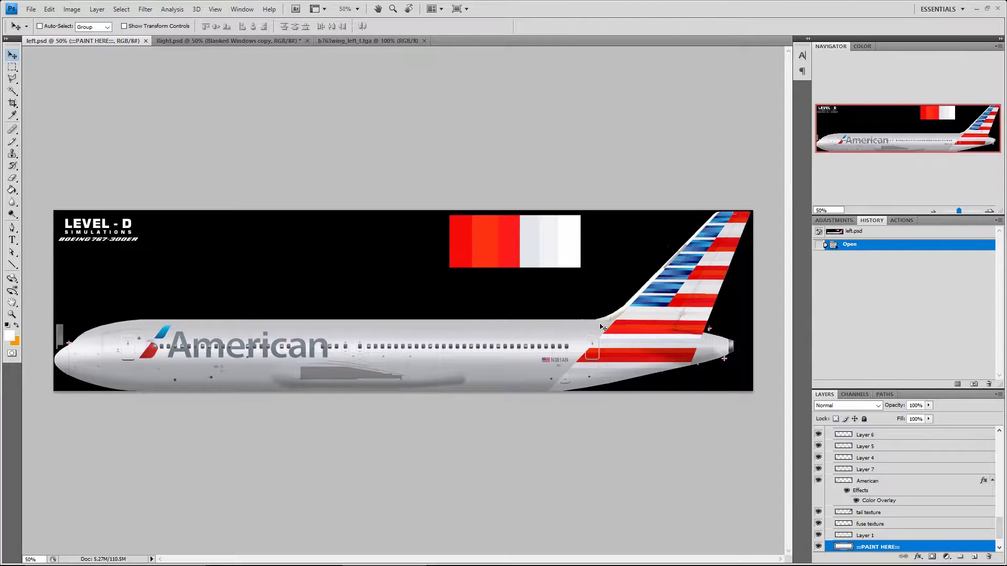
scroll(924, 486, up, 5)
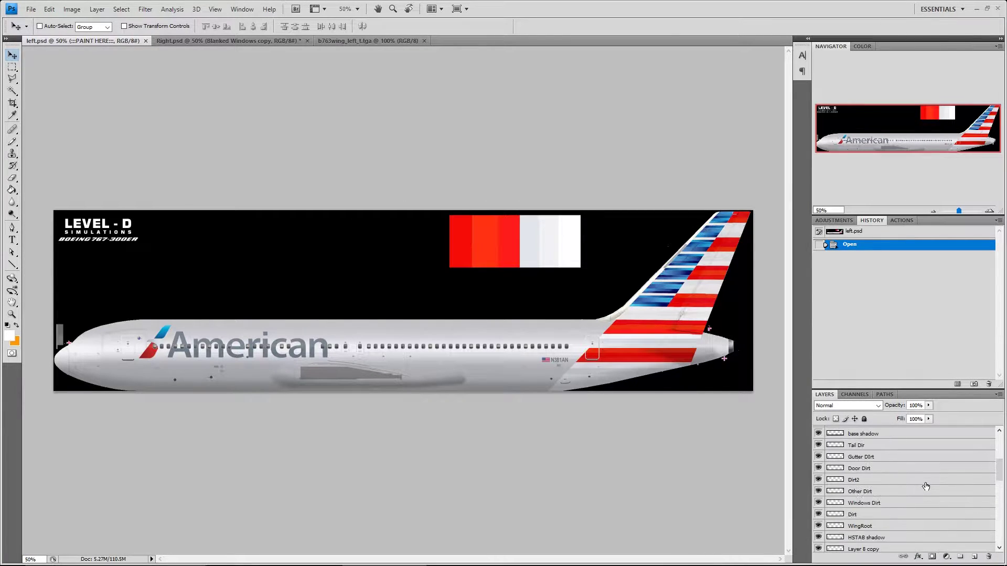
scroll(925, 487, up, 5)
click(881, 455)
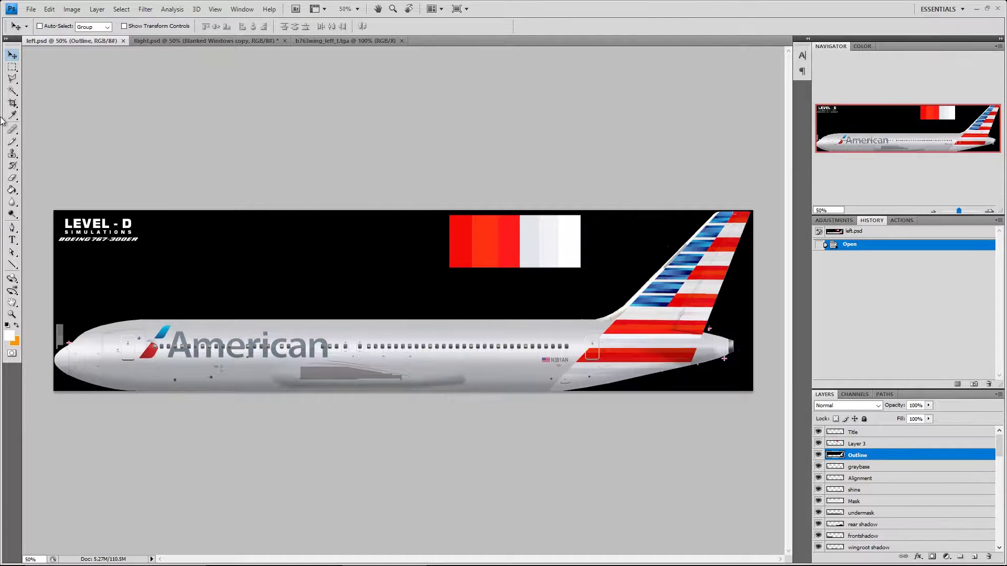
click(12, 90)
click(286, 235)
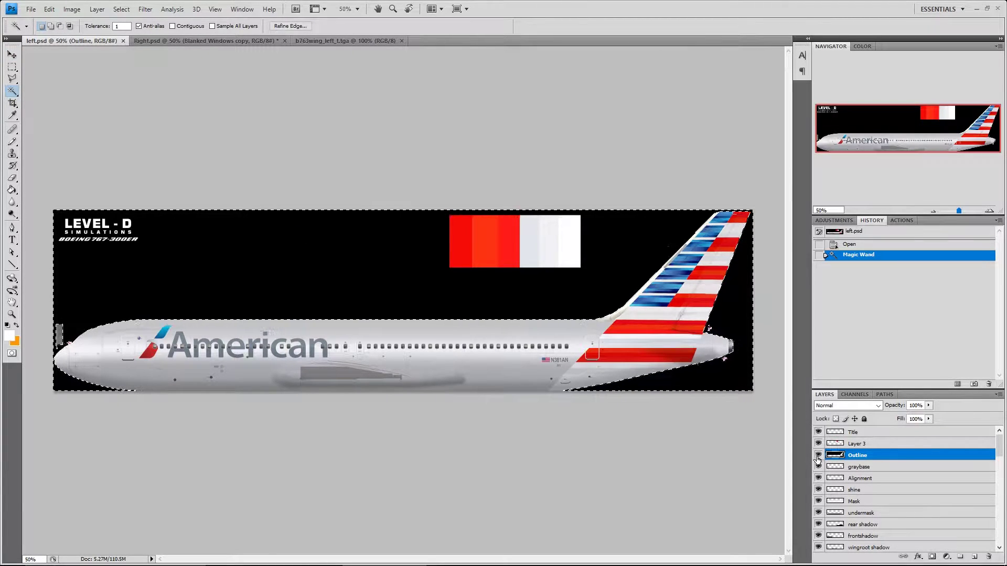
Hide the Outline and Background layers and merge all visible layers into Whitelayer (DONT REMOVE)
key(Delete)
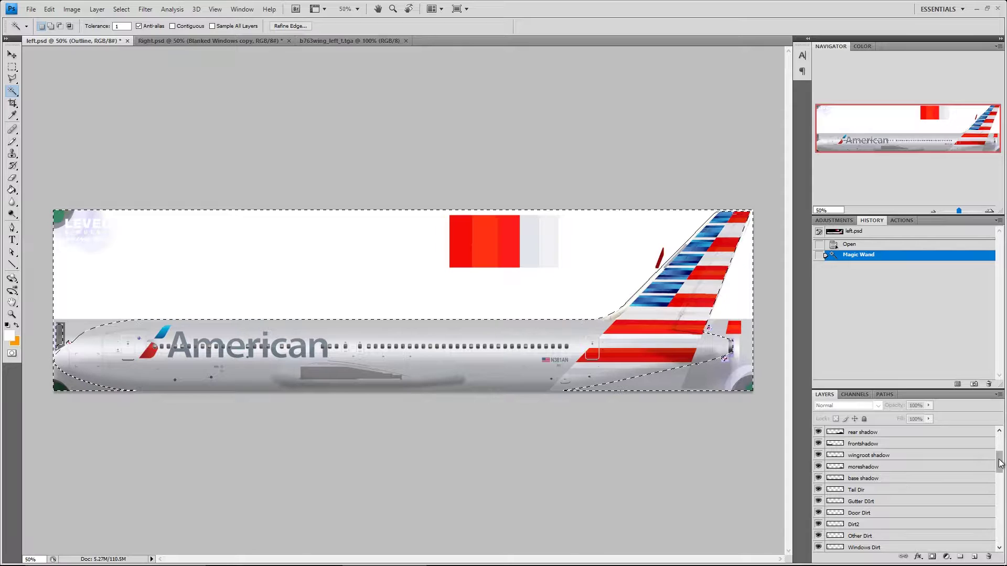
scroll(829, 550, down, 5)
click(818, 547)
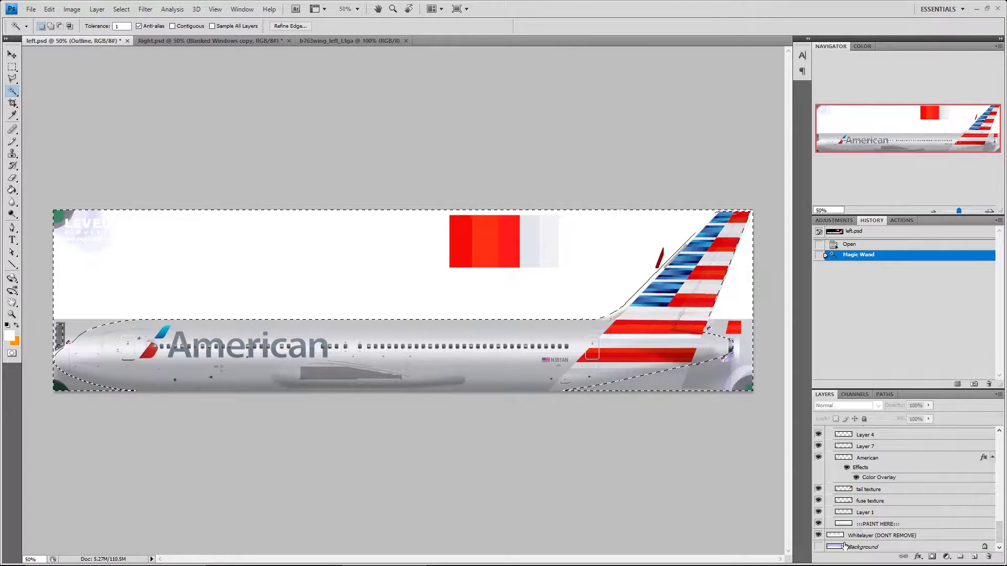
click(881, 535)
click(97, 9)
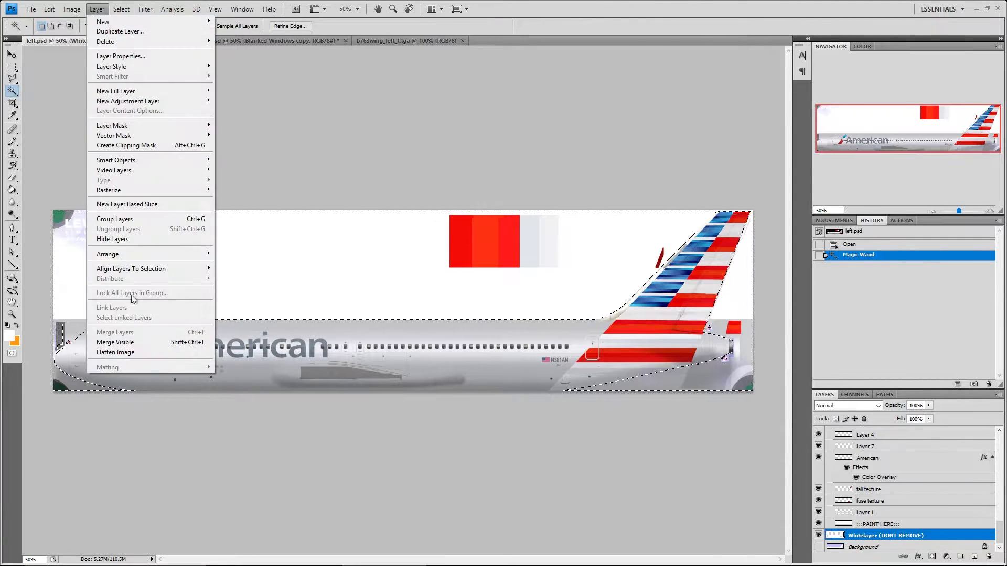
click(123, 342)
Contract the selection by 2 pixels and clear the merged layer's artwork outside the aircraft
click(121, 9)
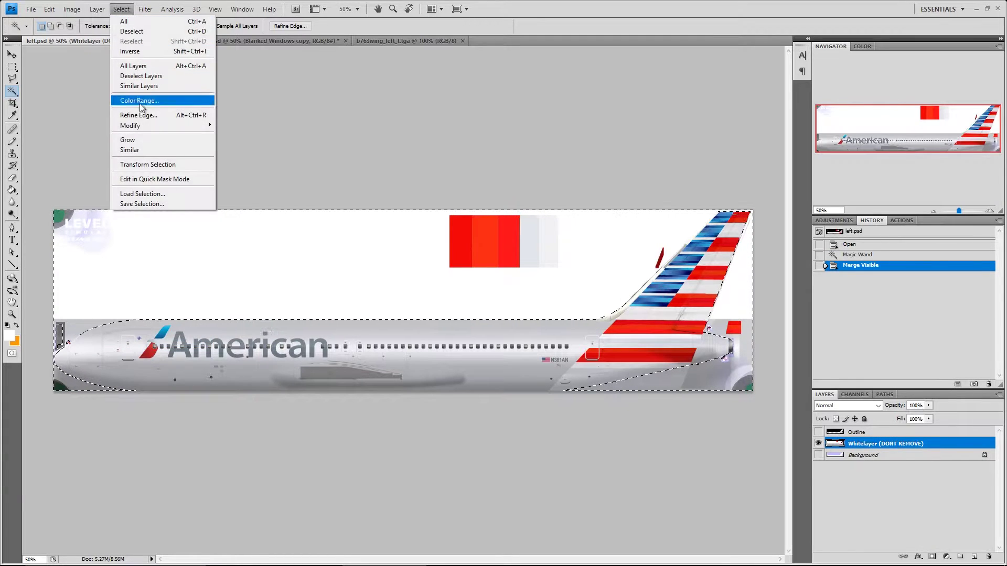
mouse_move(173, 126)
click(249, 155)
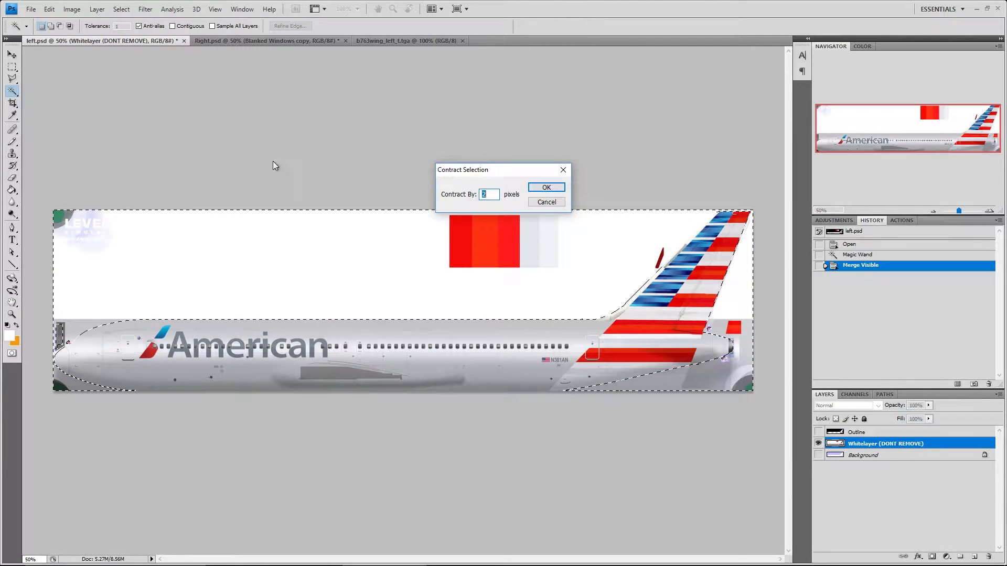
click(544, 189)
key(Delete)
Select the striped tail fin and rear fuselage of the aircraft with the Polygonal Lasso
key(l)
click(722, 192)
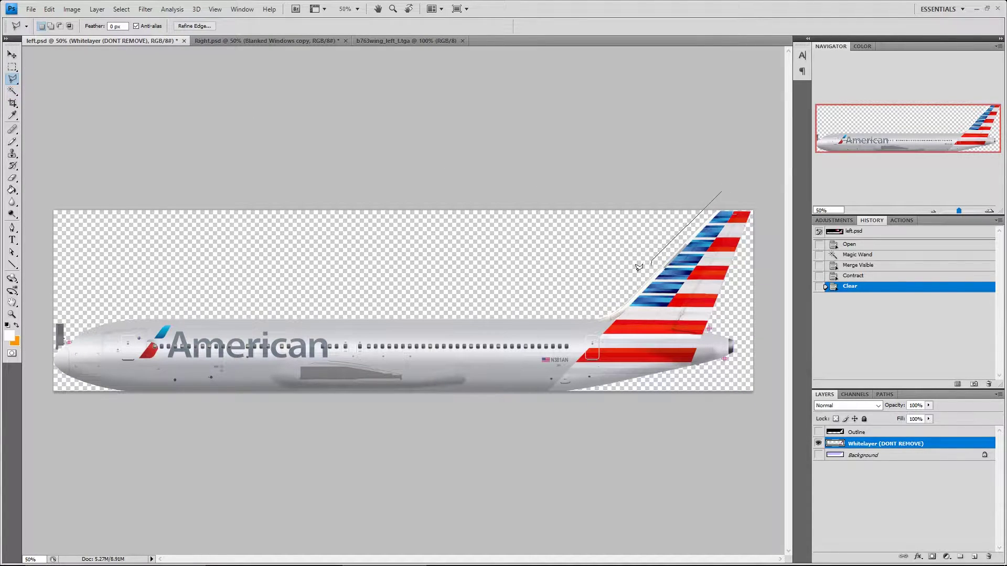
click(758, 355)
click(721, 192)
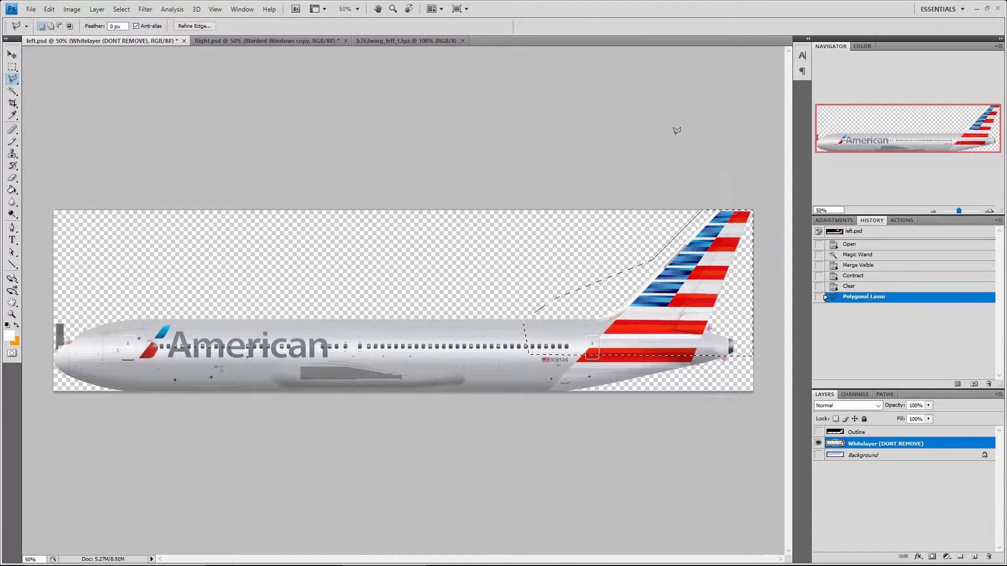
Copy the selected tail into b763wing_left_t.tga and align it over the white fin in the texture's lower-right area
click(360, 41)
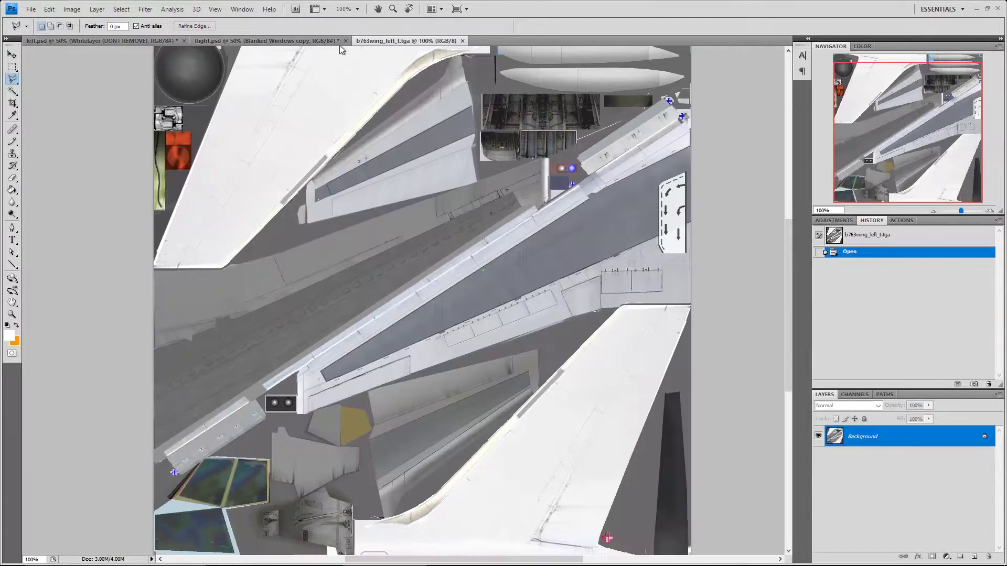
key(v)
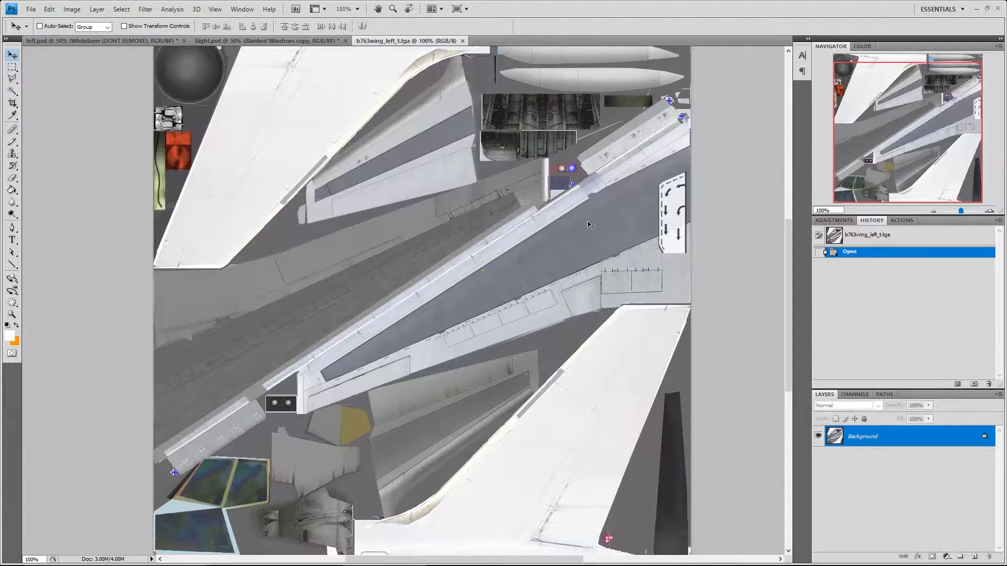
key(ctrl+v)
drag(670, 251, 745, 337)
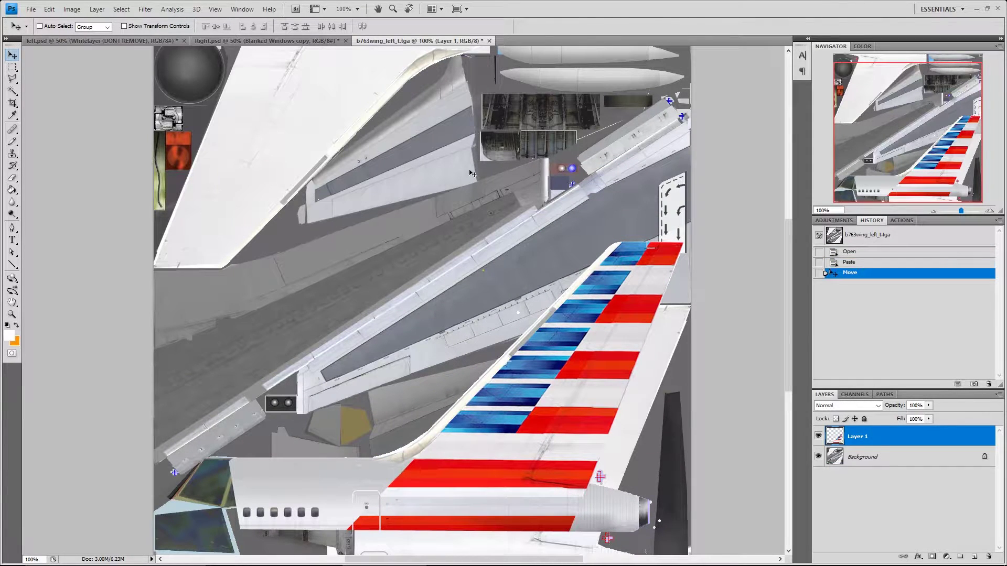
drag(619, 315, 618, 337)
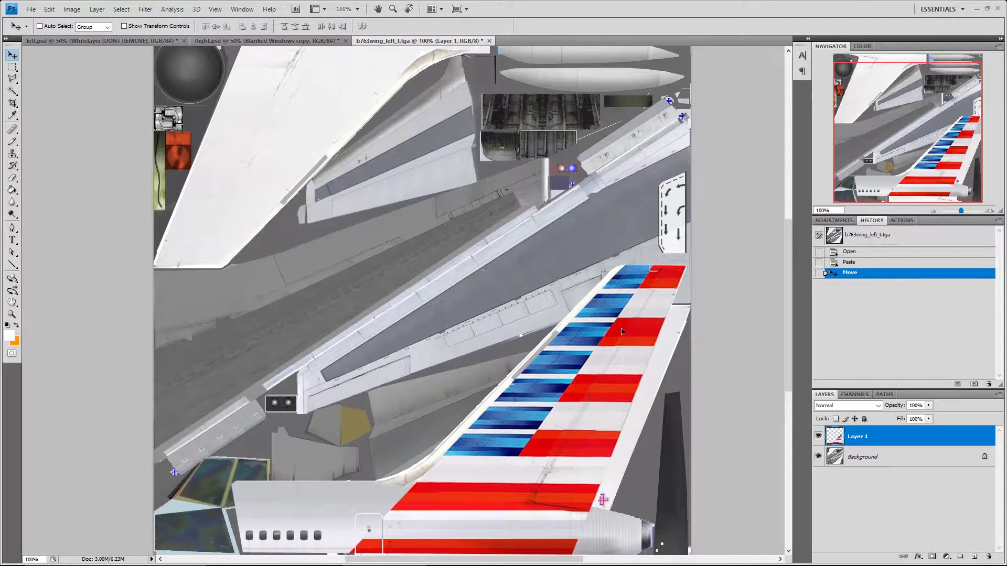
click(991, 211)
drag(937, 156, 965, 192)
drag(636, 252, 651, 327)
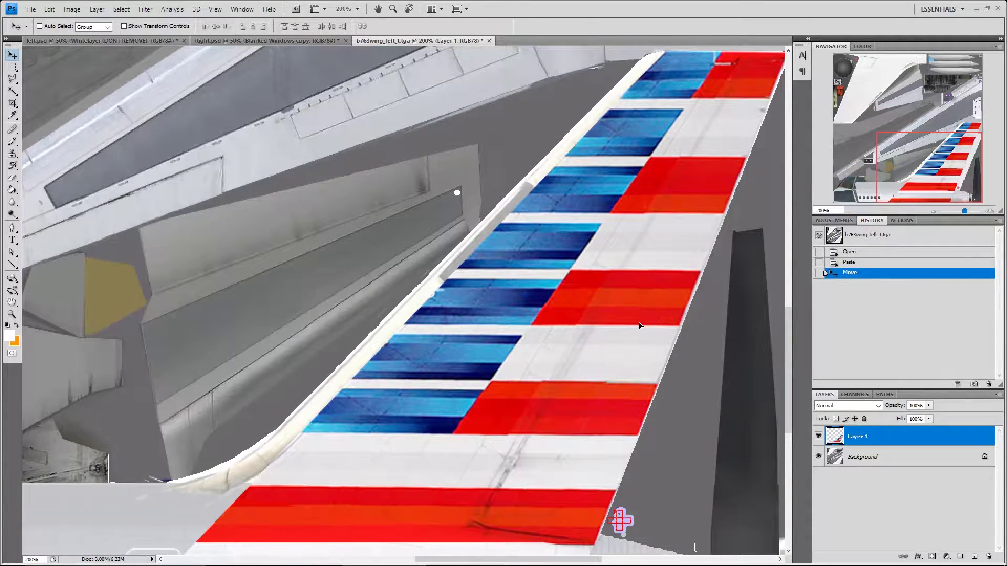
Set the pasted tail layer's blending mode to Multiply and nudge it slightly left to match the fin beneath
click(846, 406)
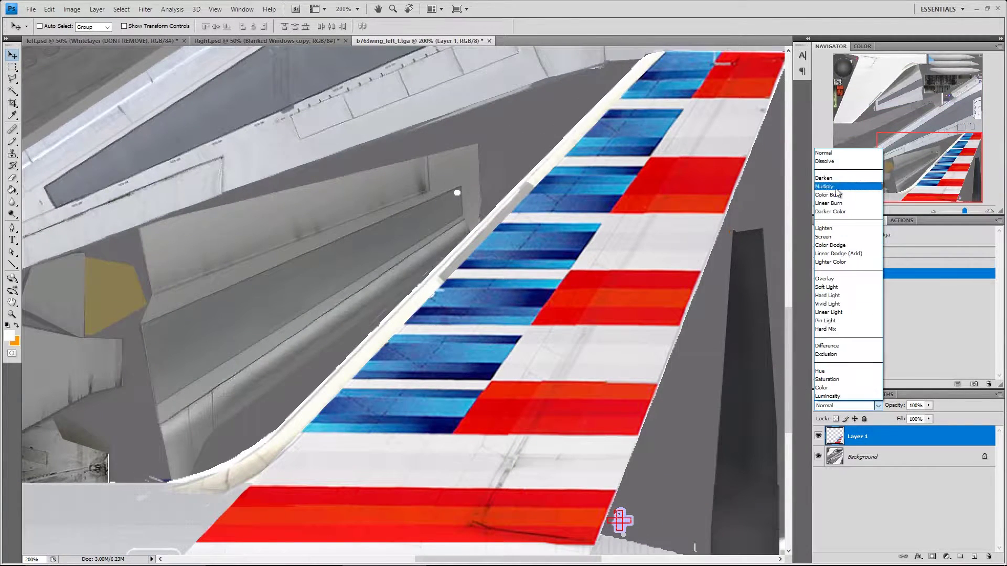
click(824, 187)
key(Left)
key(Left)
key(Left)
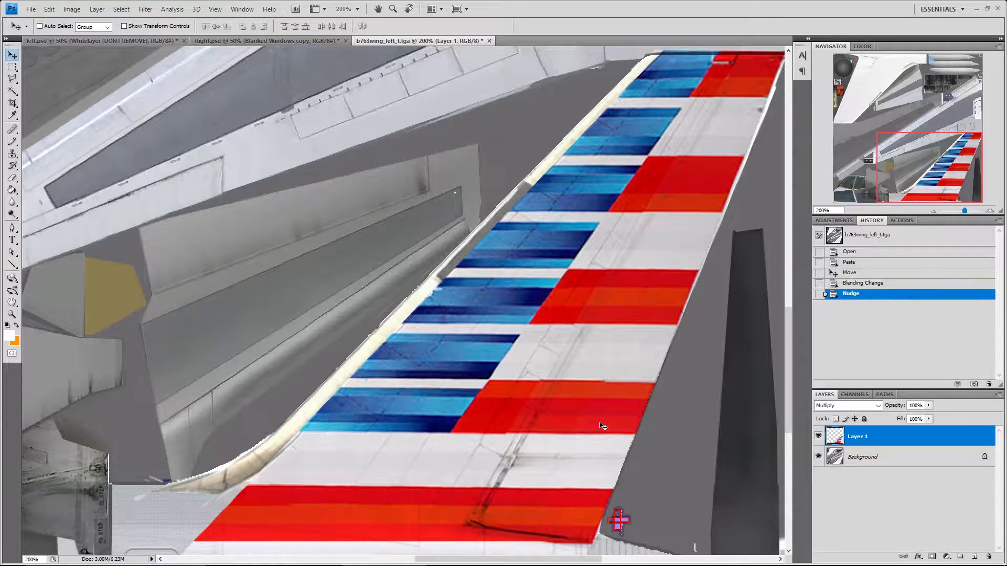
click(859, 406)
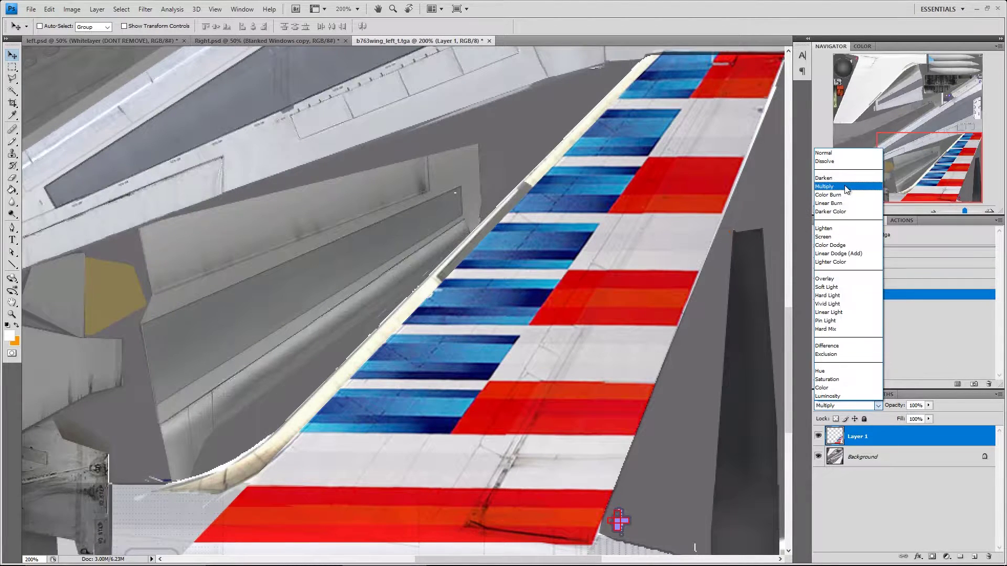
click(848, 186)
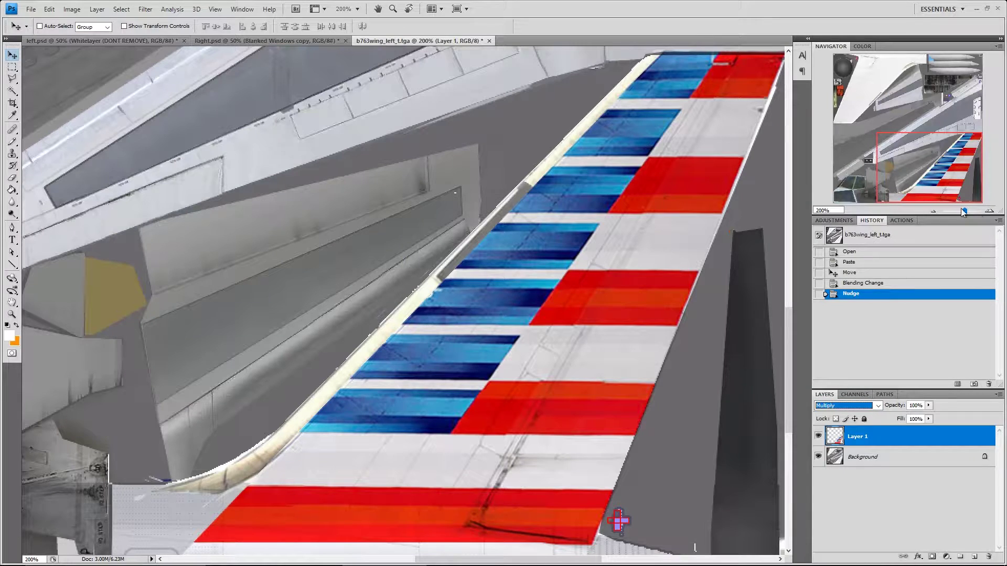
Clear the excess fuselage left of the fin's base on Layer 1 with a rectangular selection and deselect
click(934, 210)
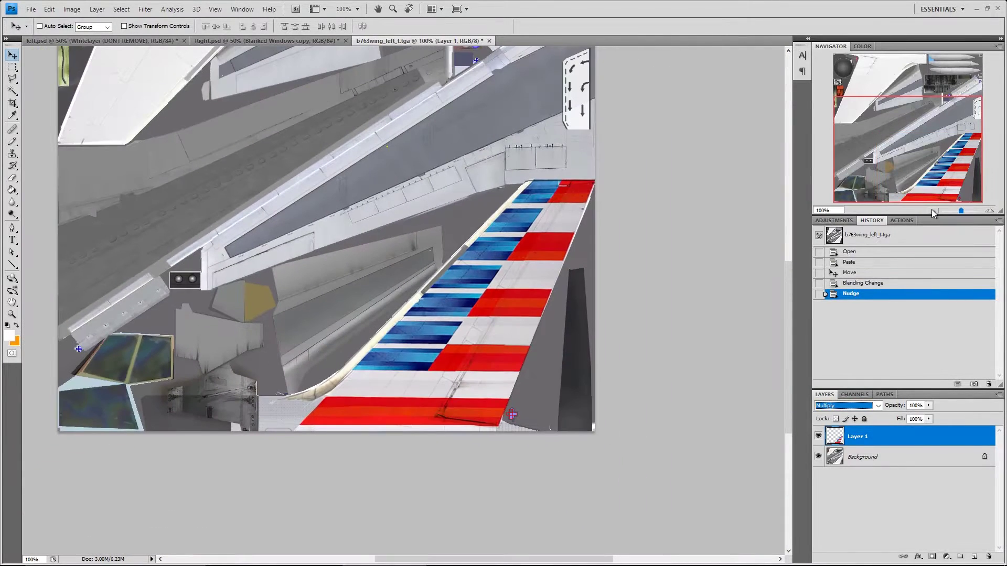
click(12, 67)
drag(52, 282, 257, 536)
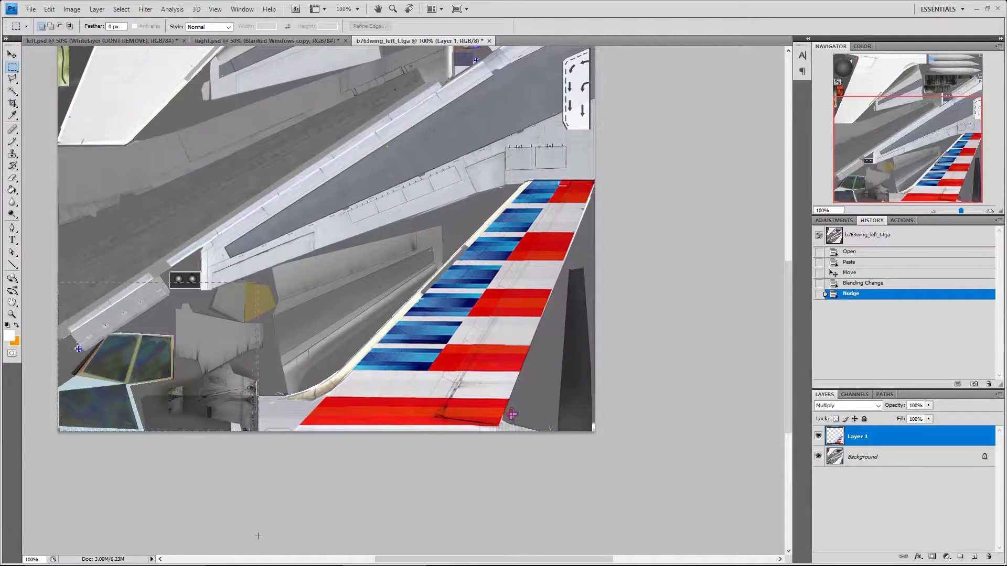
key(Delete)
key(ctrl+d)
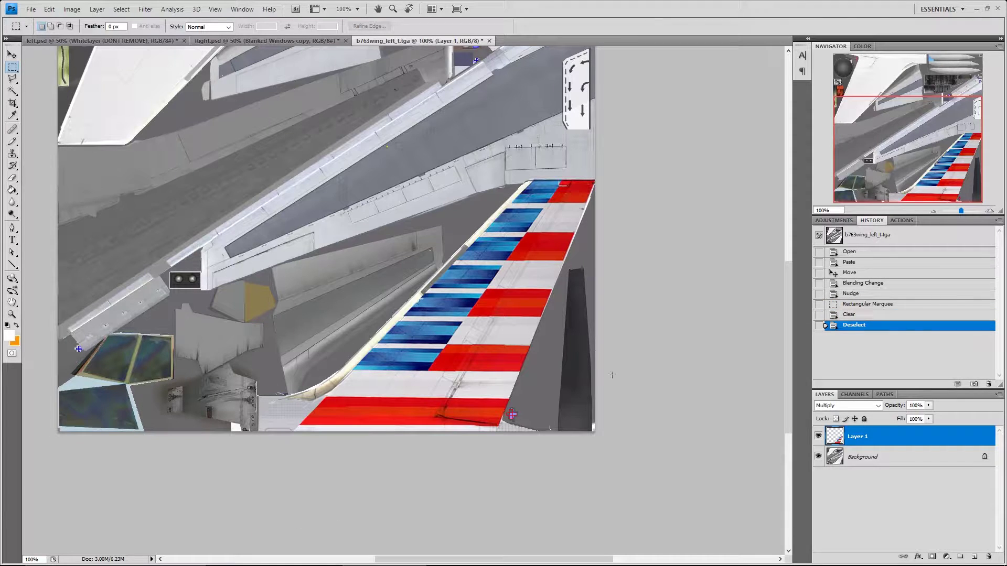
Clear further leftover pieces of the pasted tail artwork on Layer 1 using rectangular selections
mouse_move(566, 432)
mouse_down()
mouse_move(573, 413)
mouse_move(544, 397)
mouse_up()
key(Delete)
key(ctrl+d)
key(Delete)
key(ctrl+d)
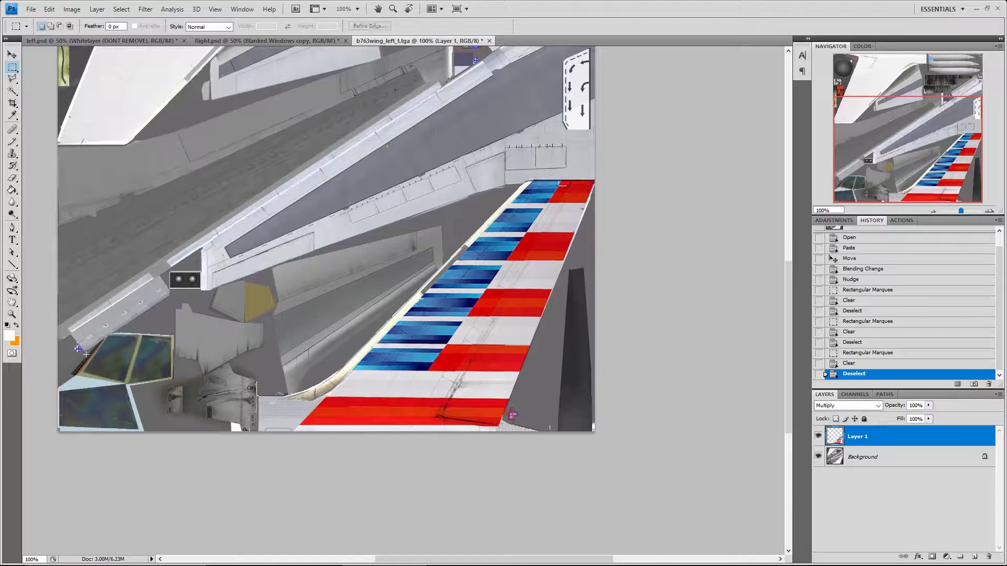
Compare how Layer 1 looks over the fin in Normal and Multiply blending modes
click(848, 406)
click(830, 152)
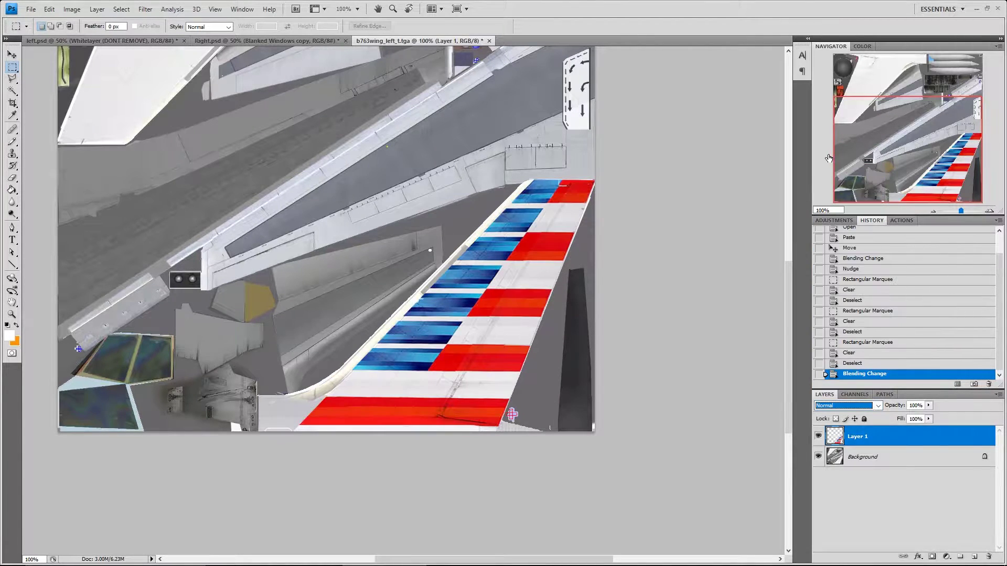
click(848, 405)
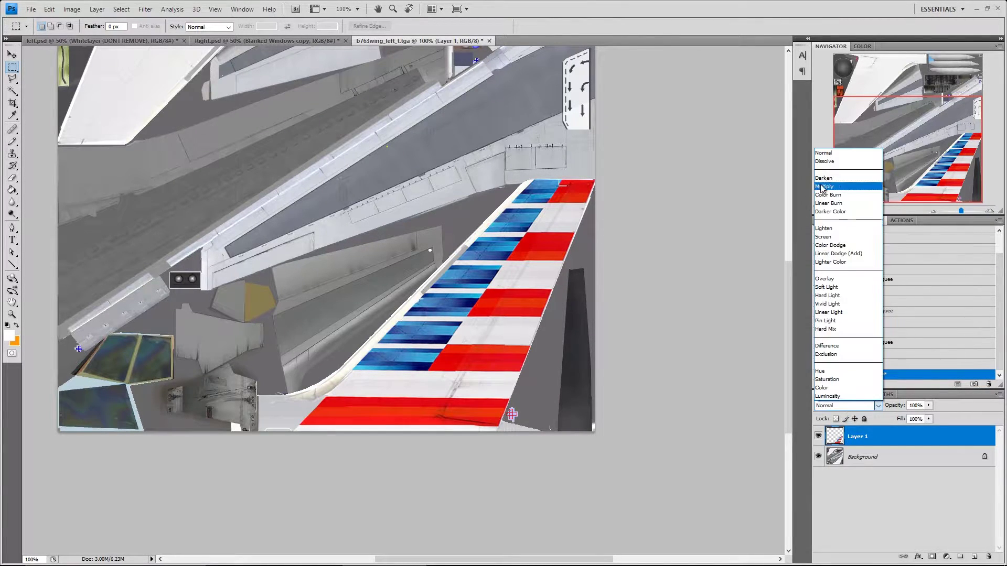
click(823, 190)
Outline the area in front of the fin's leading edge with the Polygonal Lasso and clear the stray pixels on Layer 1
click(12, 78)
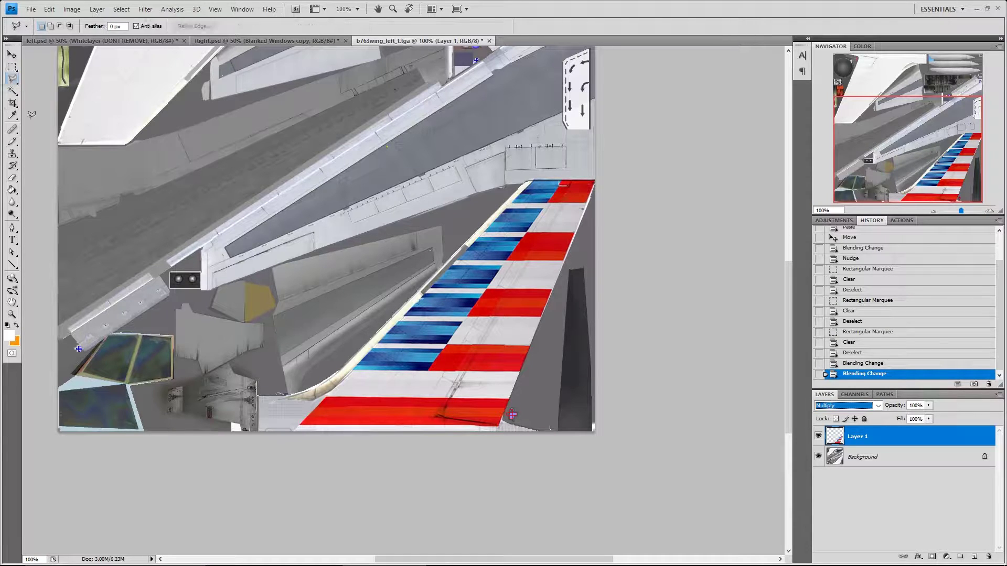
click(257, 395)
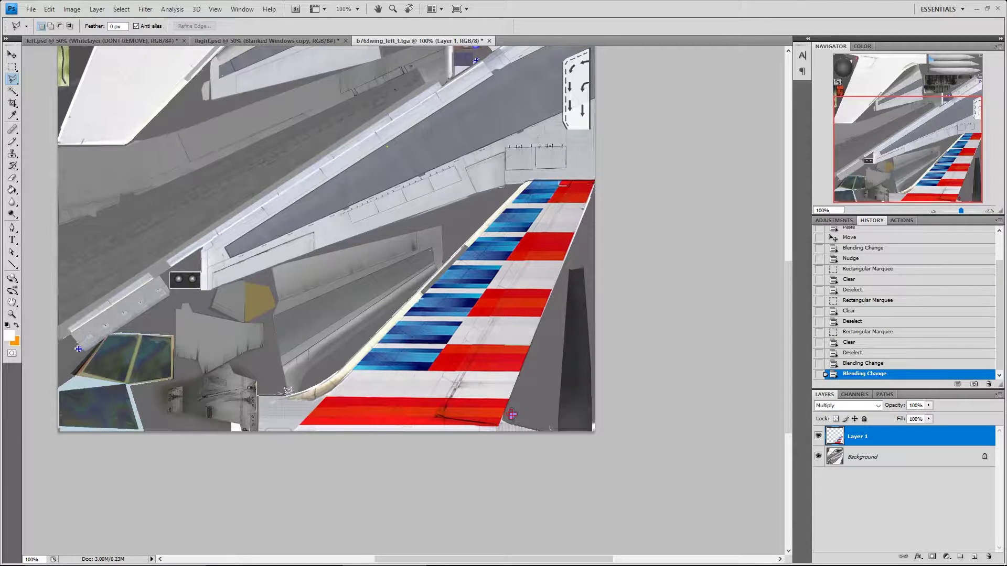
click(302, 388)
click(459, 241)
click(456, 201)
click(267, 214)
click(245, 321)
click(258, 393)
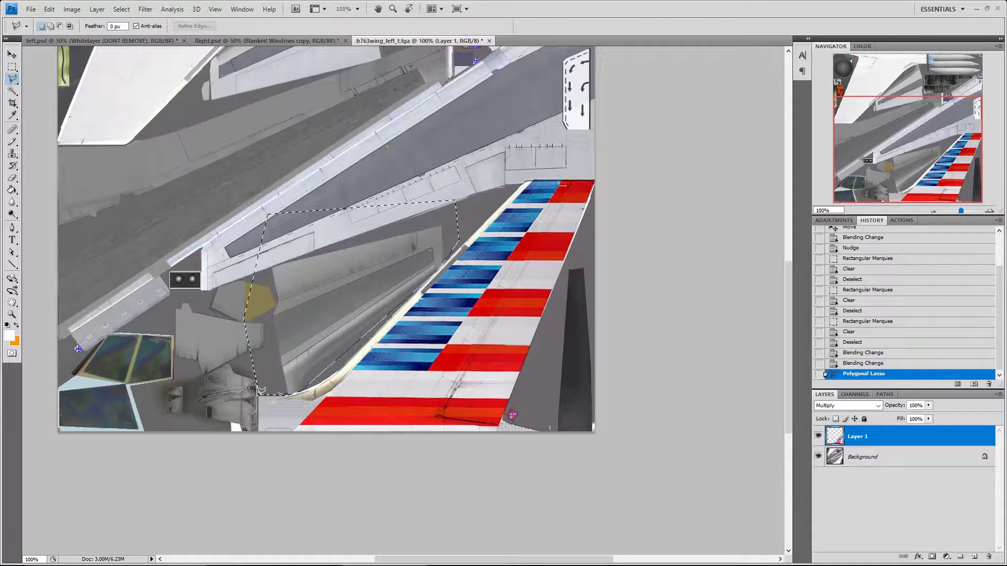
key(Delete)
Clear the strip of Layer 1 that extends above the fin's tip using a rectangular selection and deselect
click(12, 66)
mouse_move(396, 103)
mouse_down()
mouse_move(652, 162)
mouse_move(670, 180)
mouse_up()
key(Delete)
key(ctrl+d)
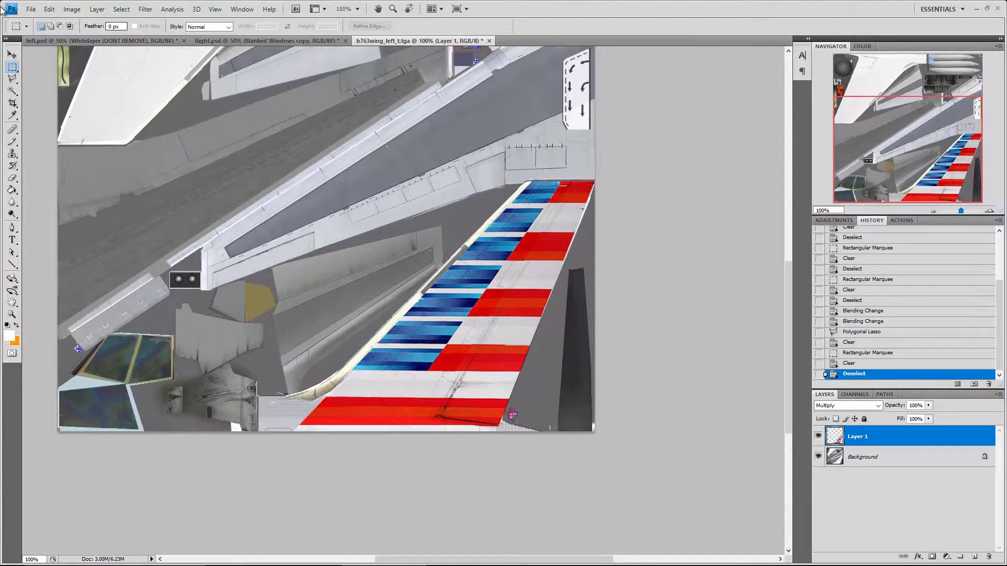
Set Layer 1's blending mode to Normal
click(12, 55)
click(839, 406)
click(824, 153)
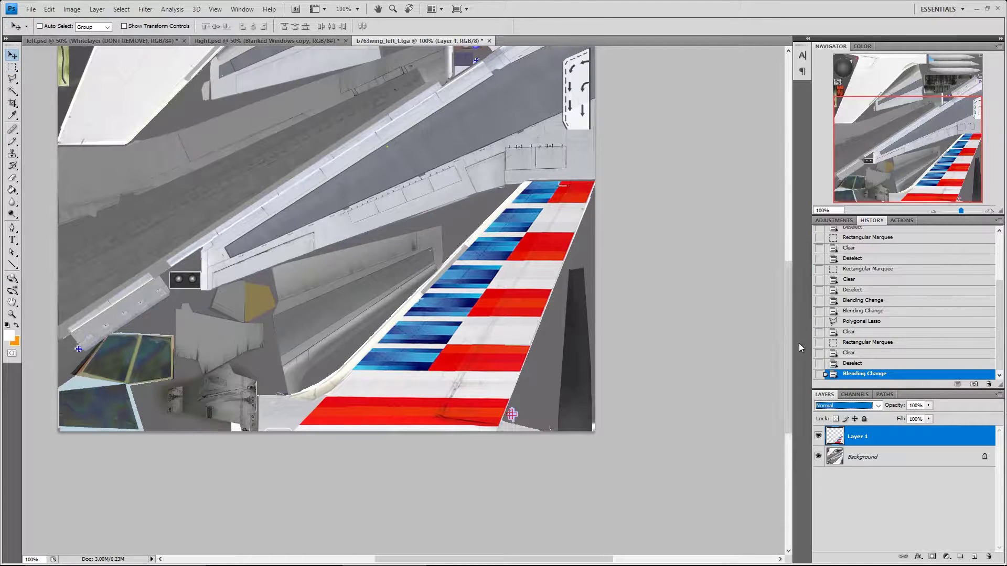
Duplicate Layer 1 and rotate the copied tail by 180 degrees
right_click(886, 434)
click(937, 222)
click(593, 171)
drag(466, 232, 375, 133)
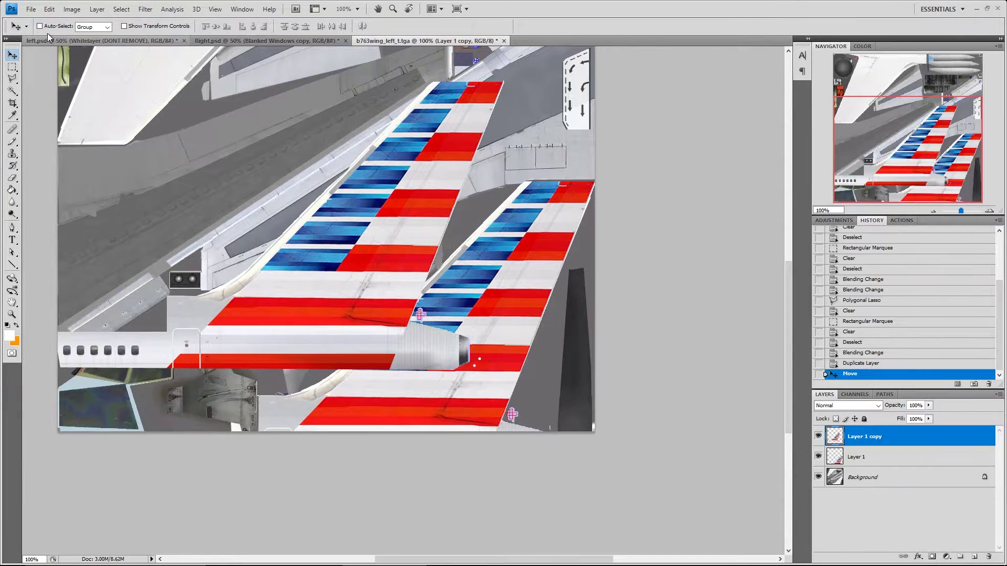
click(39, 11)
mouse_move(49, 9)
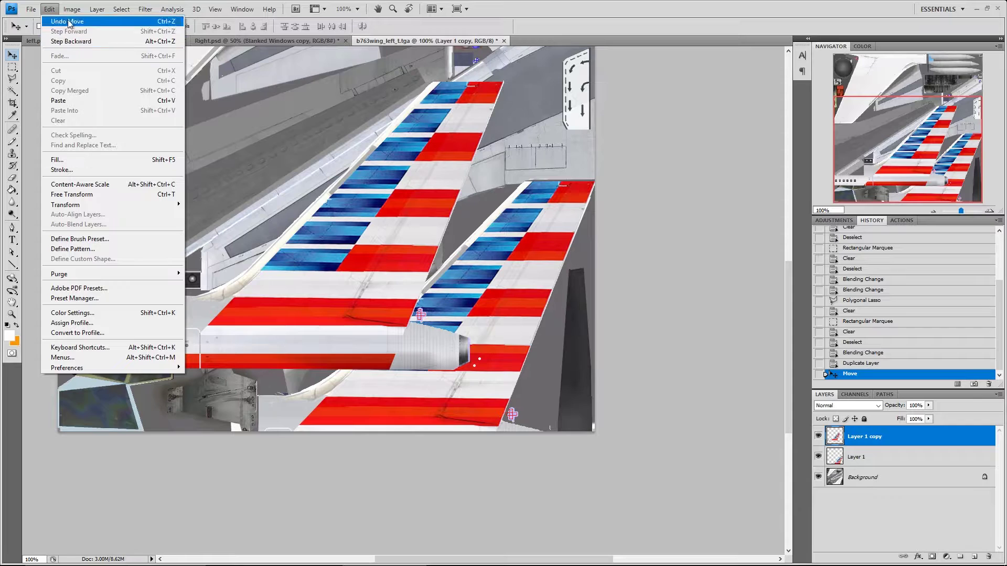
mouse_move(99, 206)
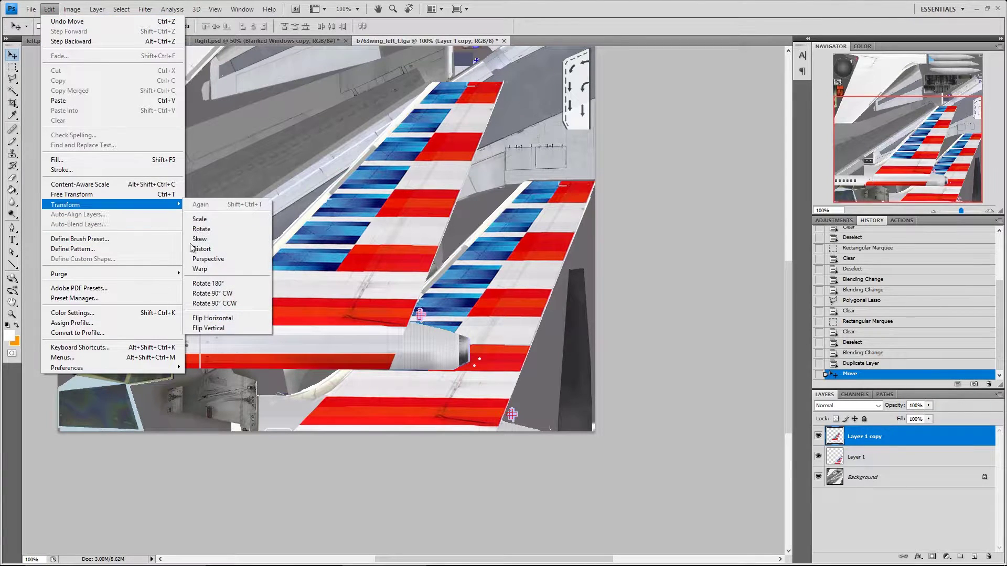
click(214, 283)
Move the rotated tail copy over the white fin in the texture's upper-left area and align it
drag(294, 254, 296, 203)
drag(928, 130, 897, 70)
click(990, 211)
click(989, 211)
drag(901, 138, 871, 72)
drag(268, 397, 312, 122)
drag(328, 364, 295, 122)
Fine-align the rotated tail copy over the upper fin using Multiply blending, and return Layer 1 copy to Normal blending
click(848, 405)
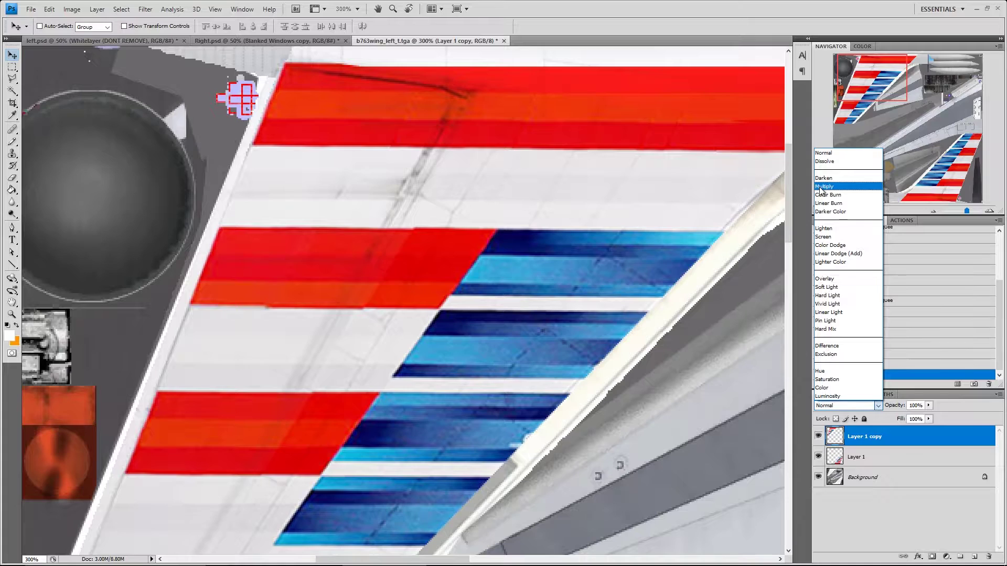
click(839, 186)
drag(425, 165, 408, 168)
click(848, 405)
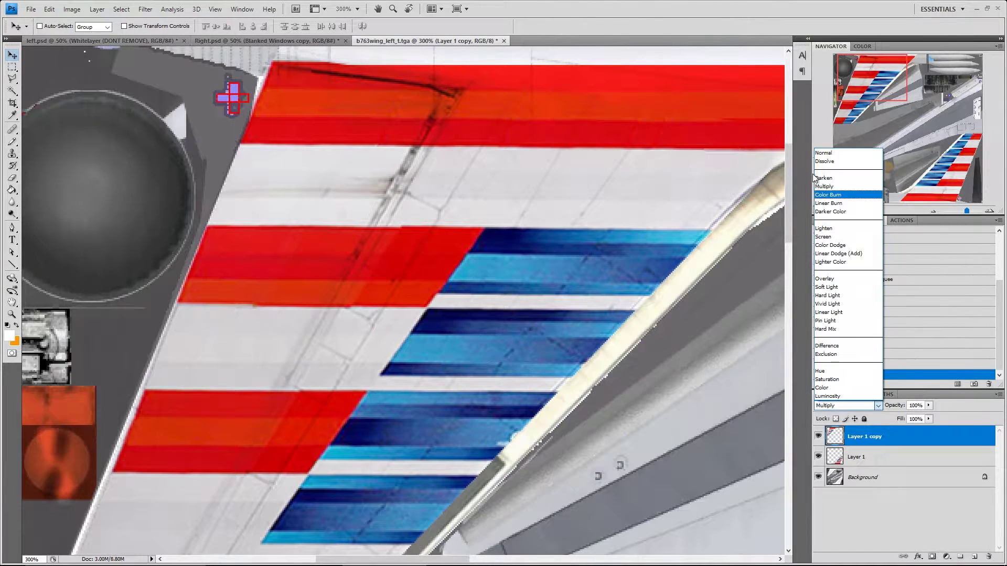
click(839, 153)
Flatten the wing texture into a single layer and save b763wing_left_t.tga
click(932, 210)
click(932, 210)
drag(912, 126, 920, 142)
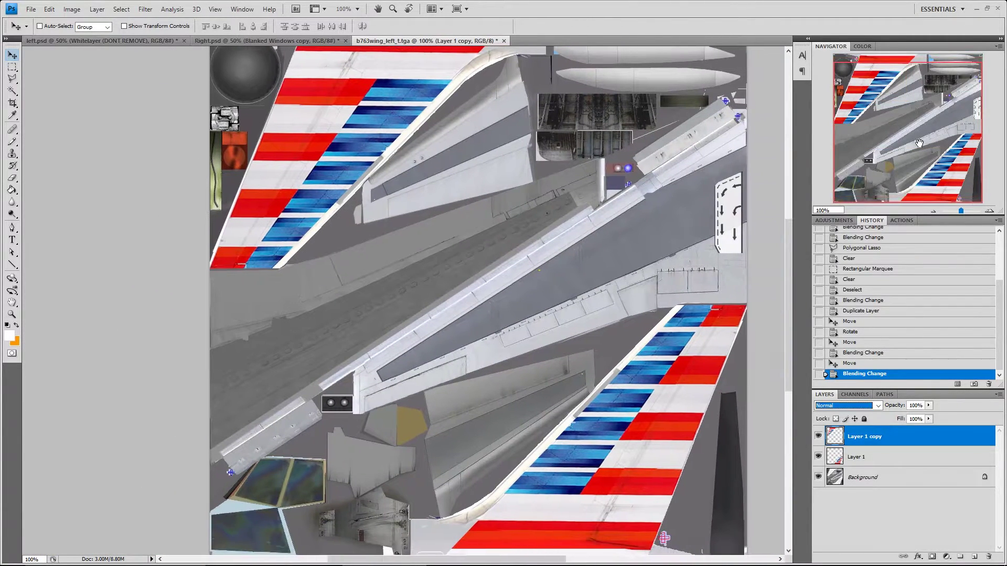
click(97, 9)
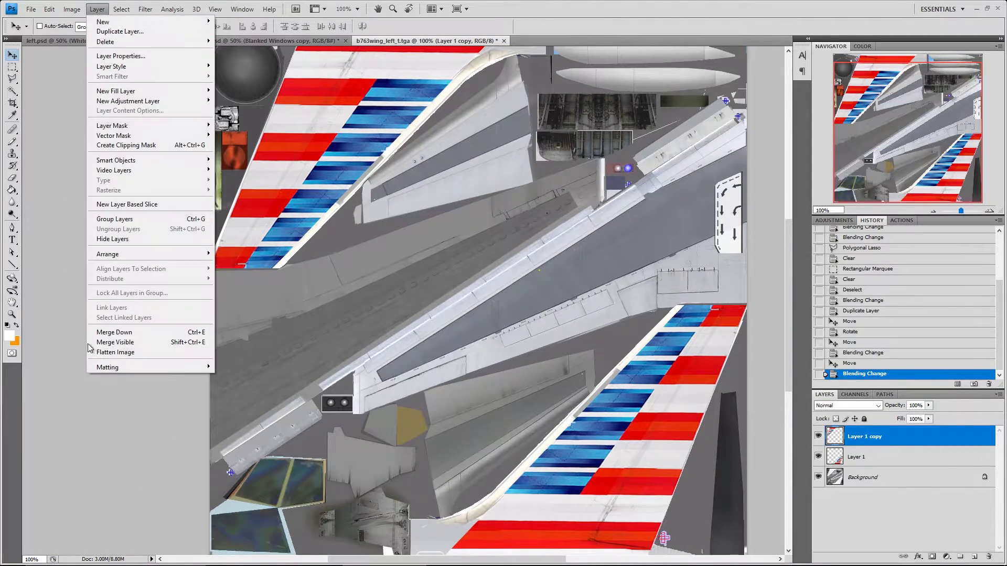
click(116, 352)
click(31, 9)
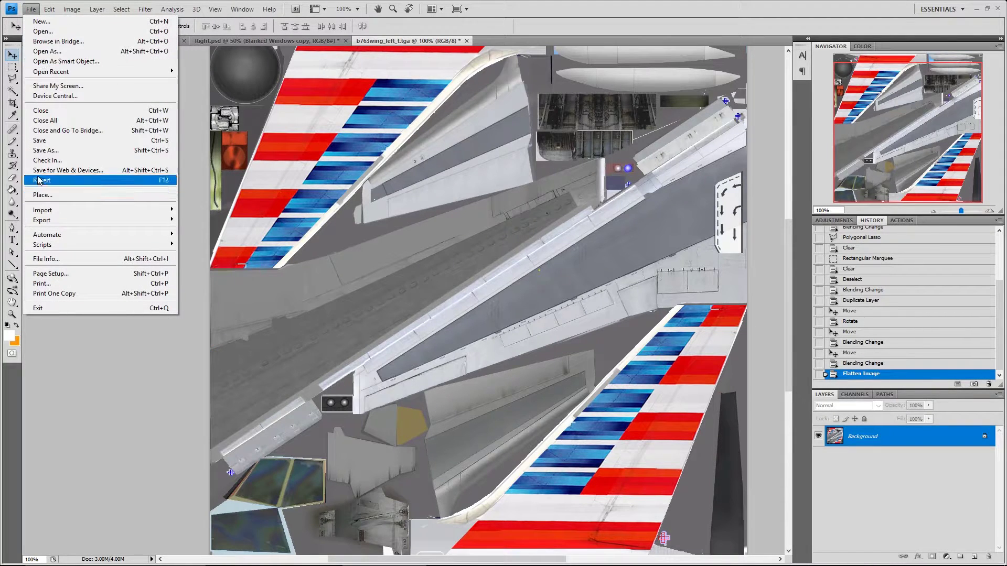
click(43, 141)
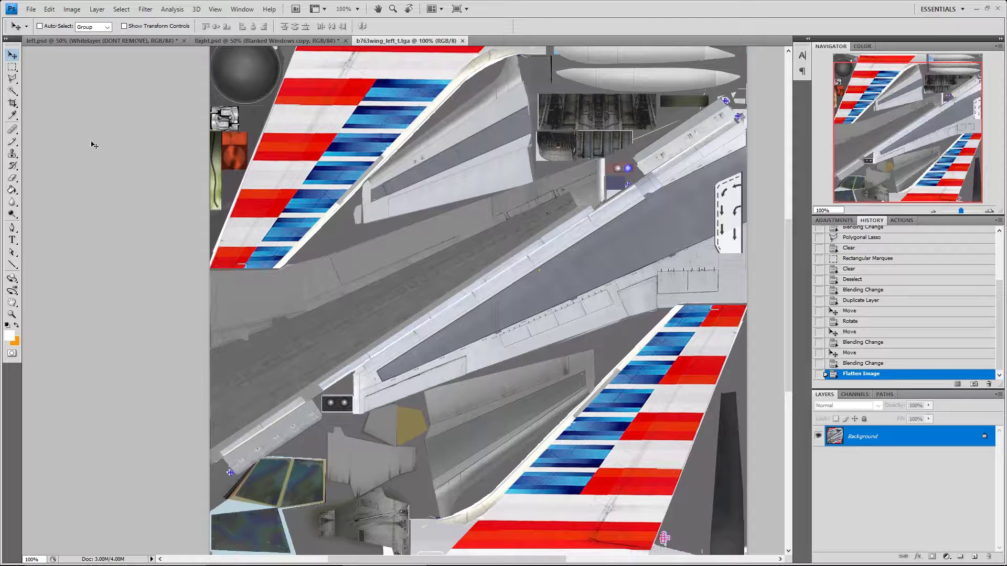
Close b763wing_left_t.tga, Right.psd and left.psd, and minimize Photoshop to reach the desktop
click(462, 40)
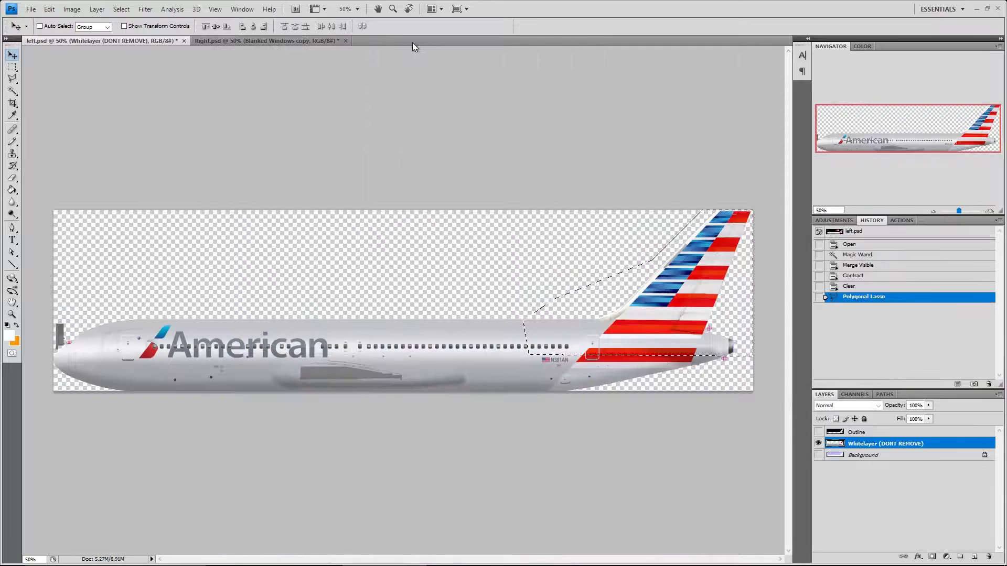
click(345, 41)
click(497, 218)
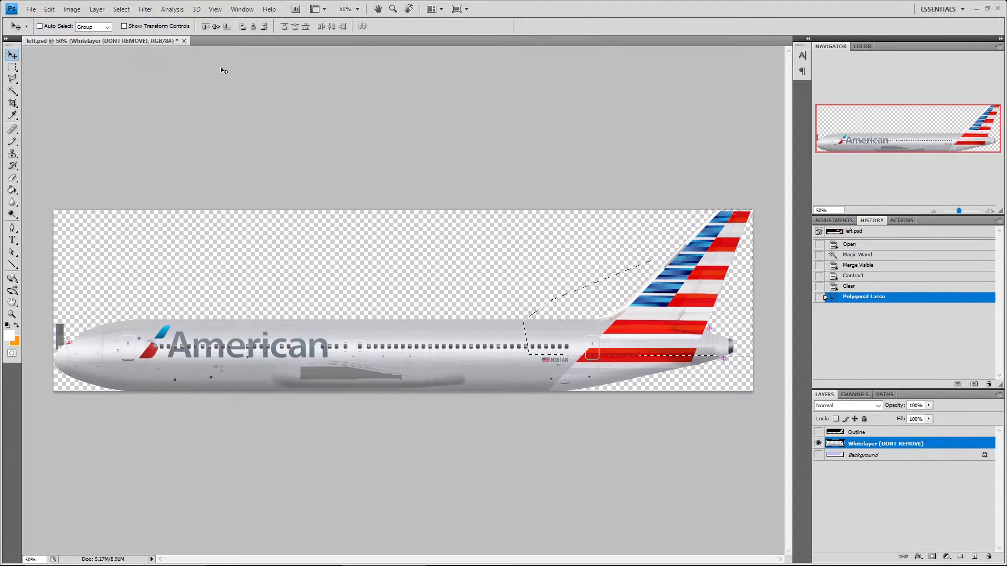
click(184, 41)
click(500, 218)
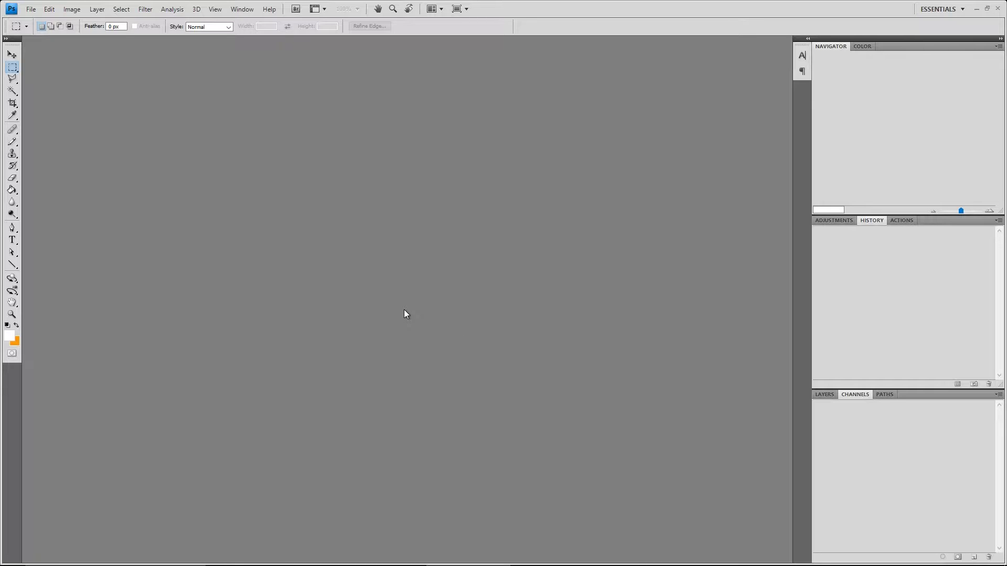
click(977, 11)
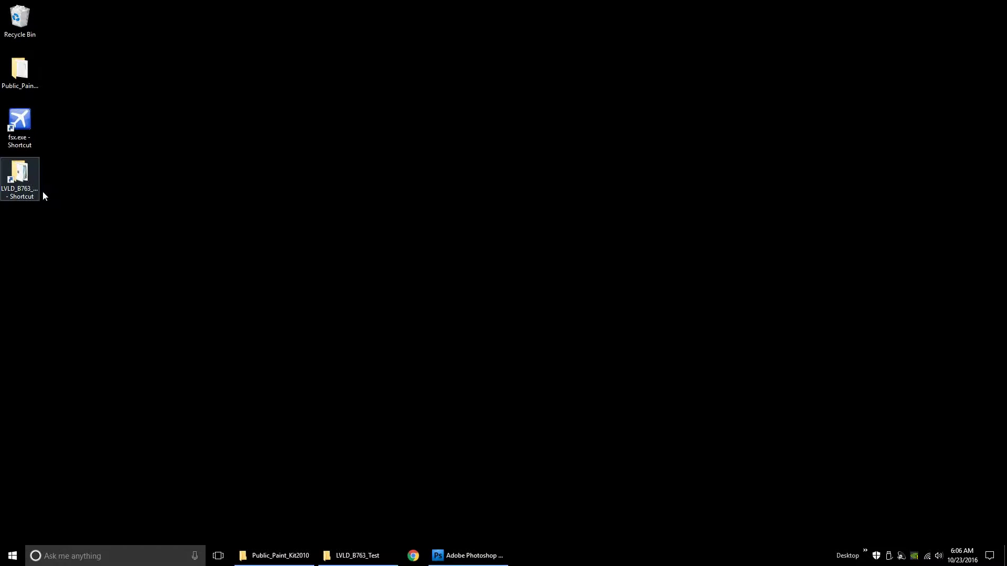
Check the LVLD_B763_Test folder and its place inside the FSX Airplanes folder in File Explorer
click(356, 556)
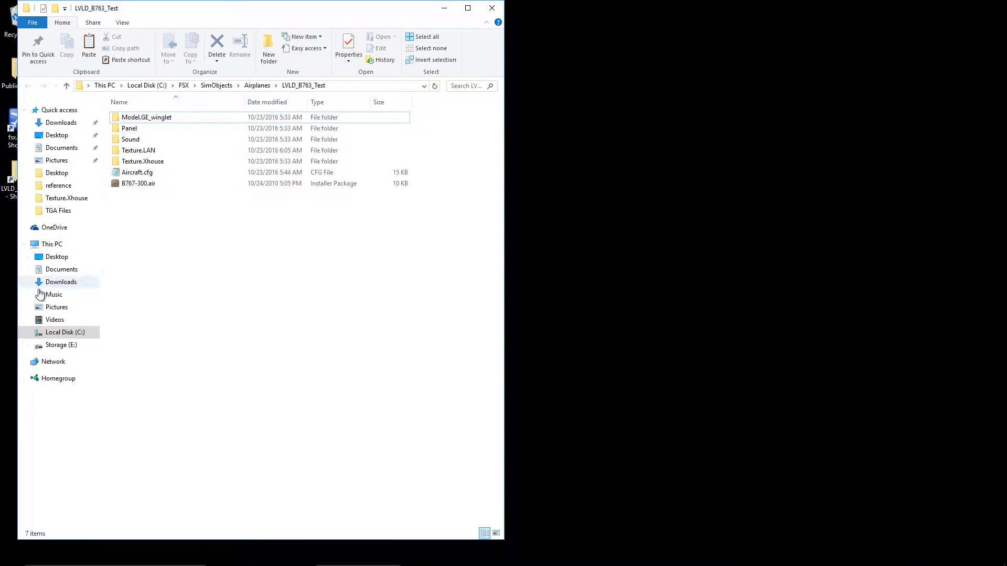
click(276, 86)
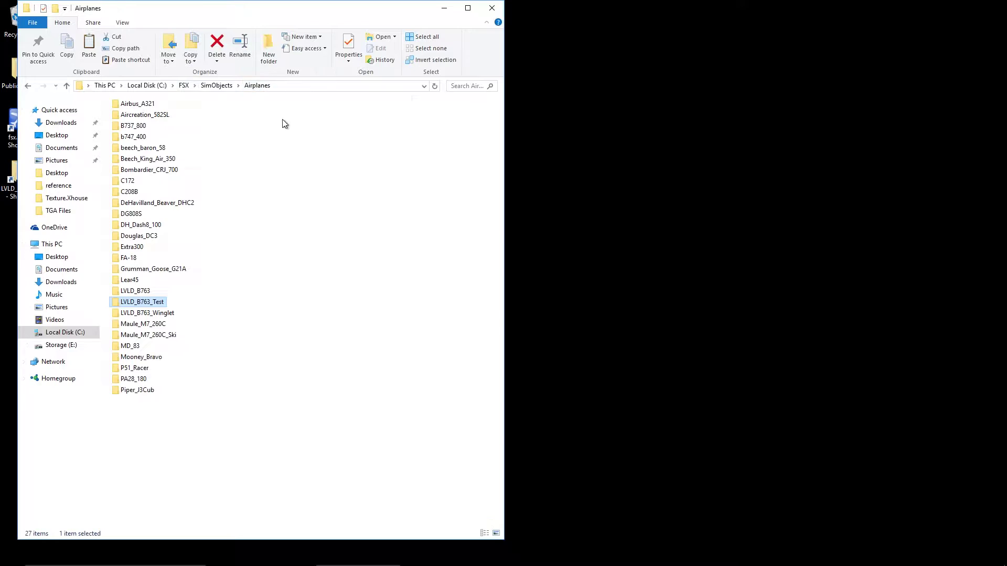
double_click(150, 303)
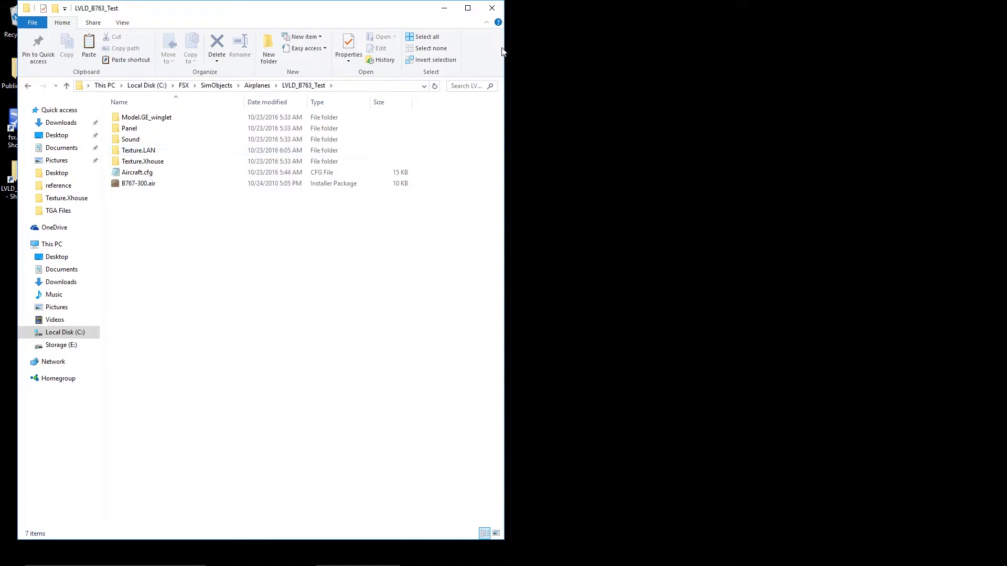
click(446, 8)
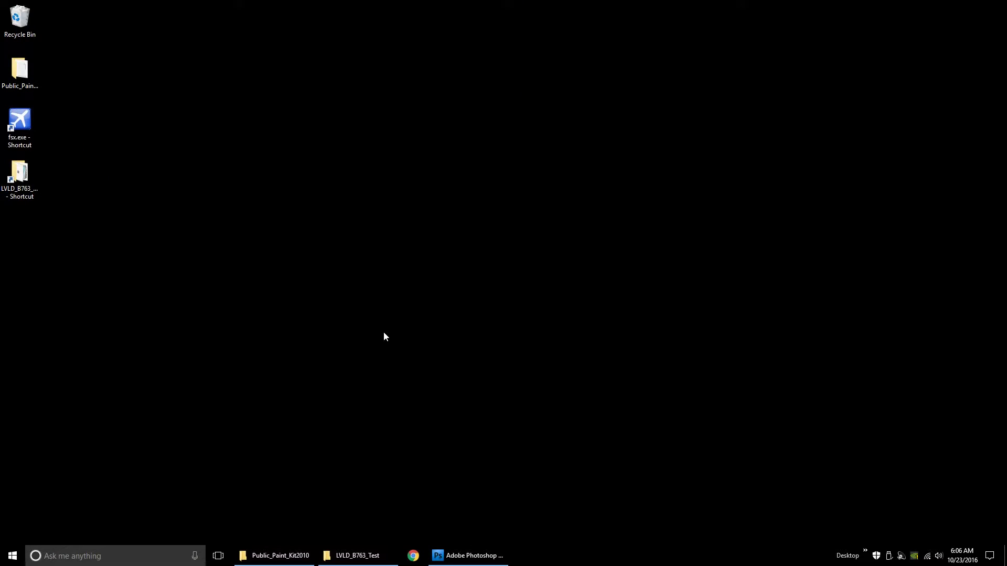
Delete all eight b763 DDS files from the TGA Files folder in Public_Paint_Kit2010
click(293, 562)
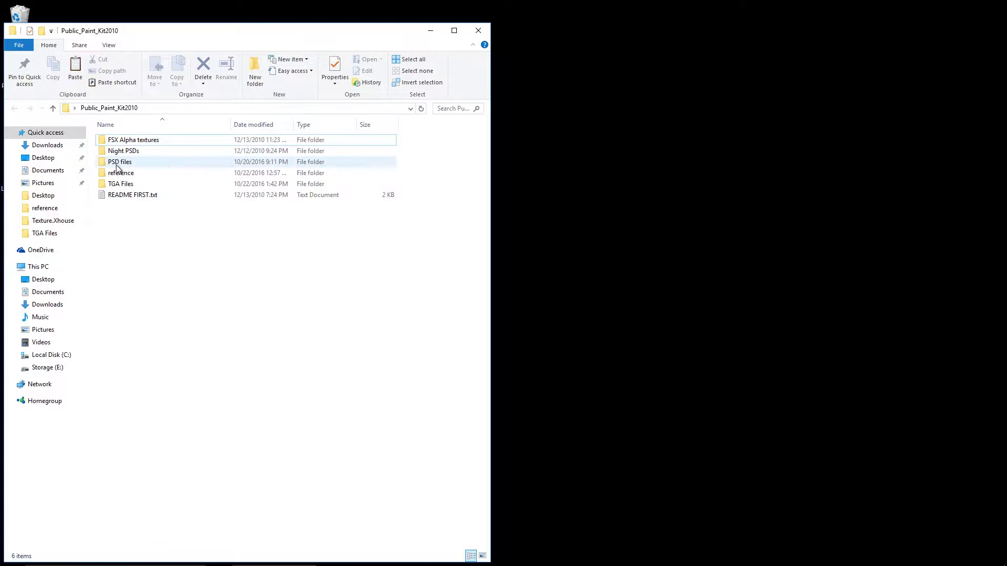
click(118, 185)
double_click(119, 185)
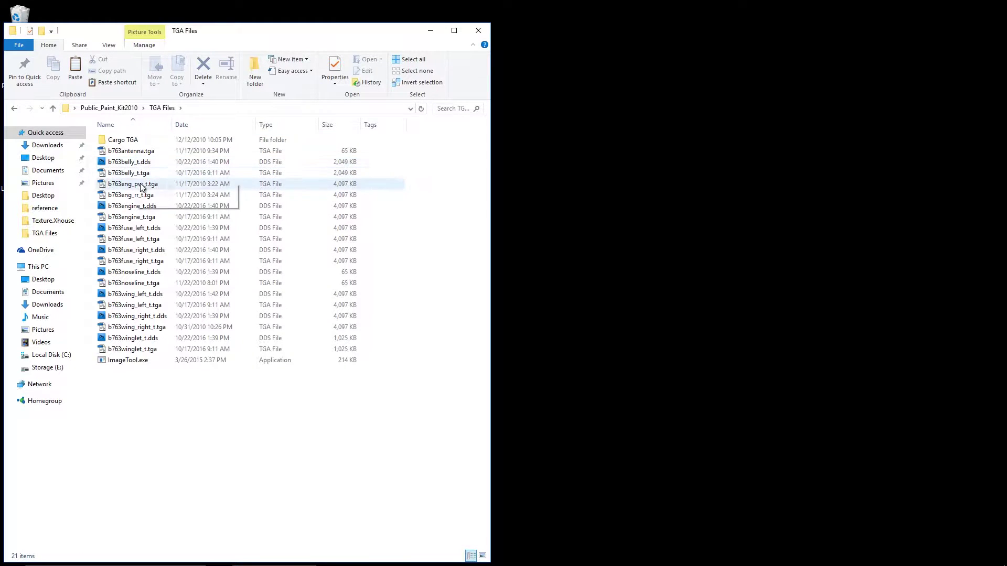
click(140, 164)
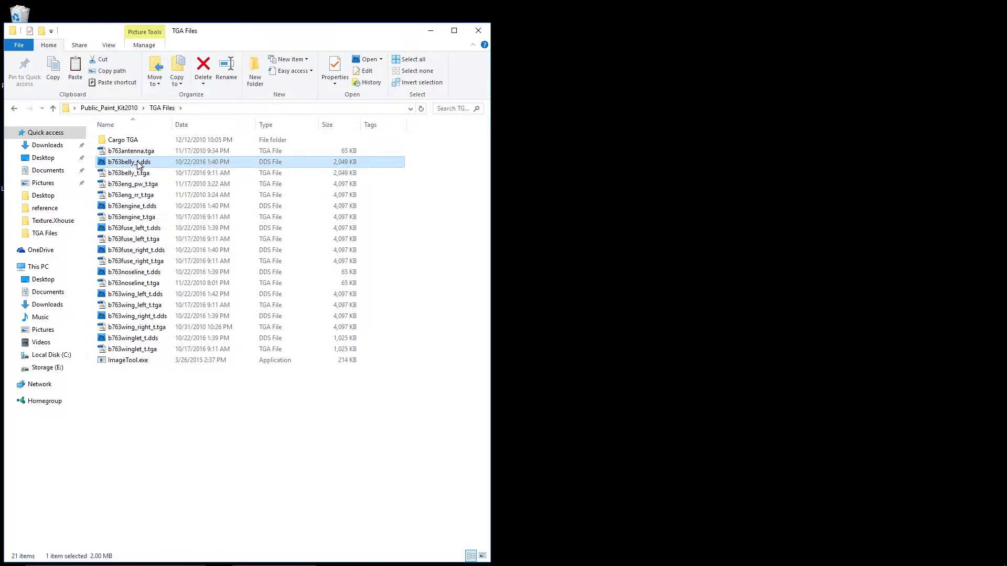
ctrl+click(137, 206)
ctrl+click(141, 228)
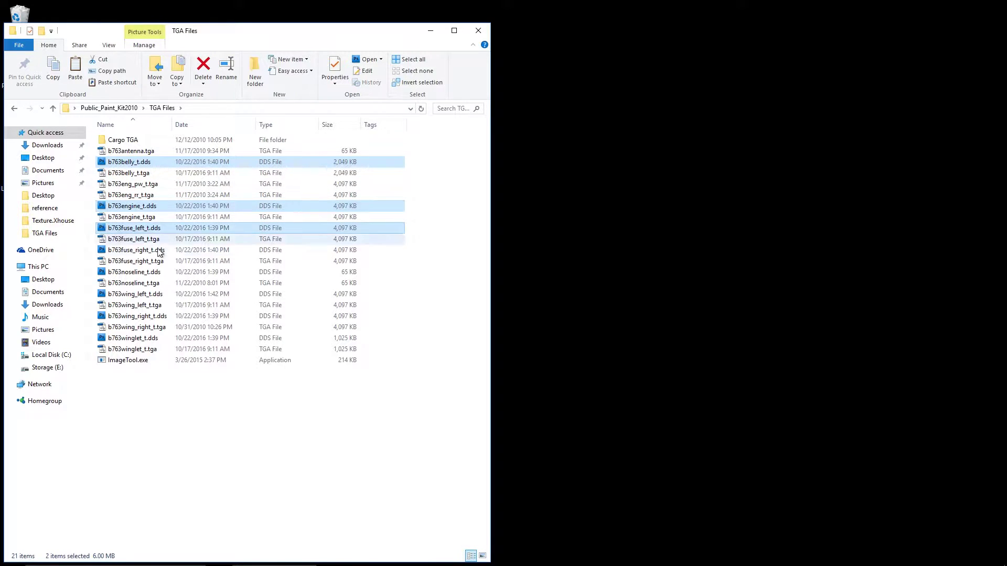
ctrl+click(158, 251)
ctrl+click(158, 271)
ctrl+click(158, 294)
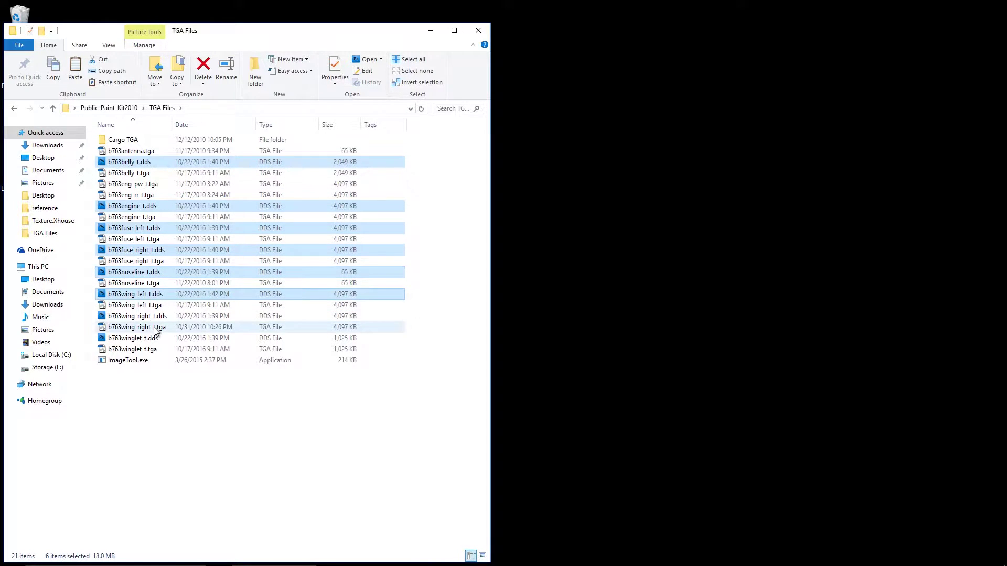
ctrl+click(159, 317)
ctrl+click(158, 339)
key(Delete)
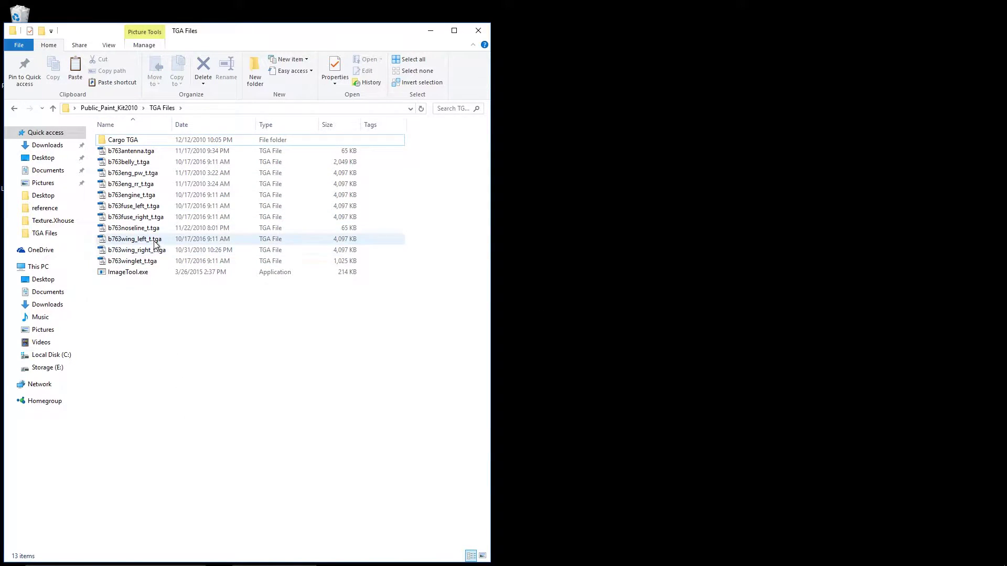
Open b763wing_left_t.tga in Photoshop to check the repainted fins, close it and minimize Photoshop
double_click(134, 238)
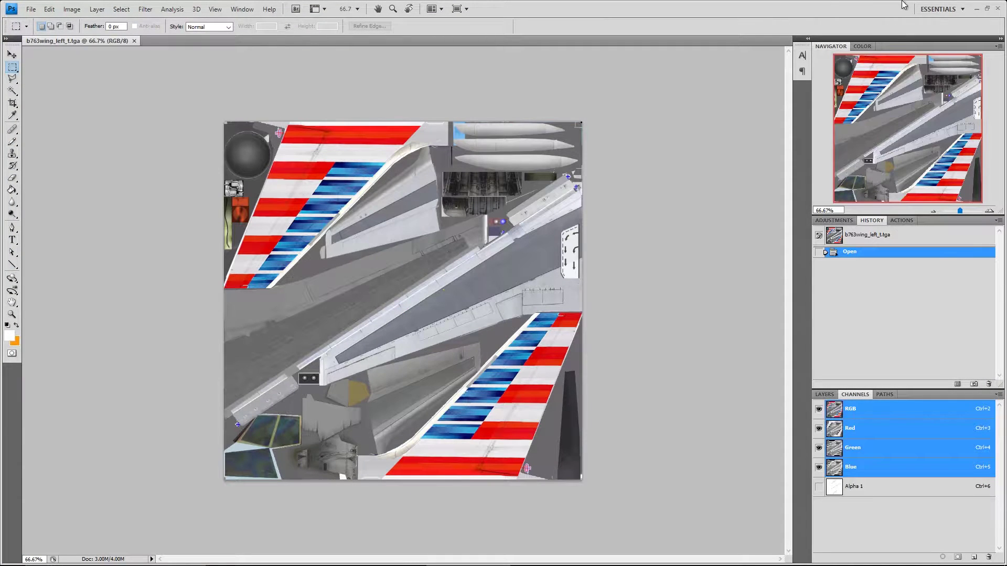
click(134, 41)
click(977, 9)
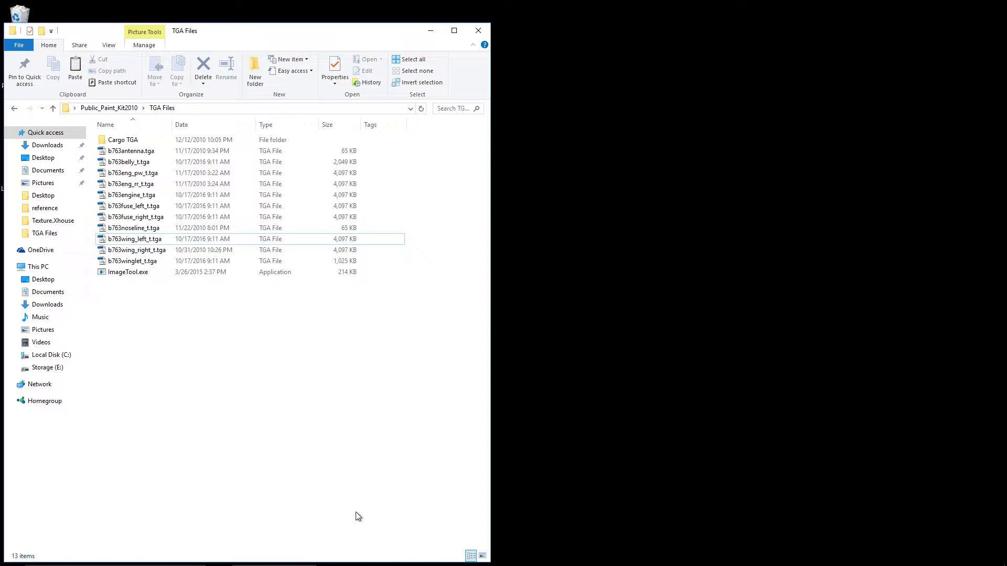
Place the LVLD_B763_Test window beside the TGA Files window and examine the contents of Texture.Xhouse and Texture.LAN
click(331, 557)
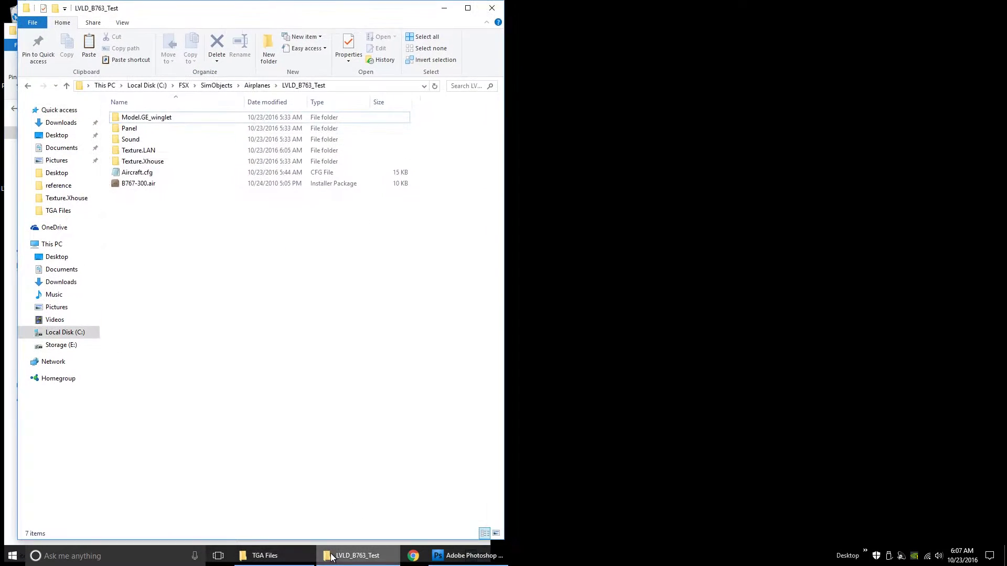
drag(296, 12, 770, 30)
double_click(632, 184)
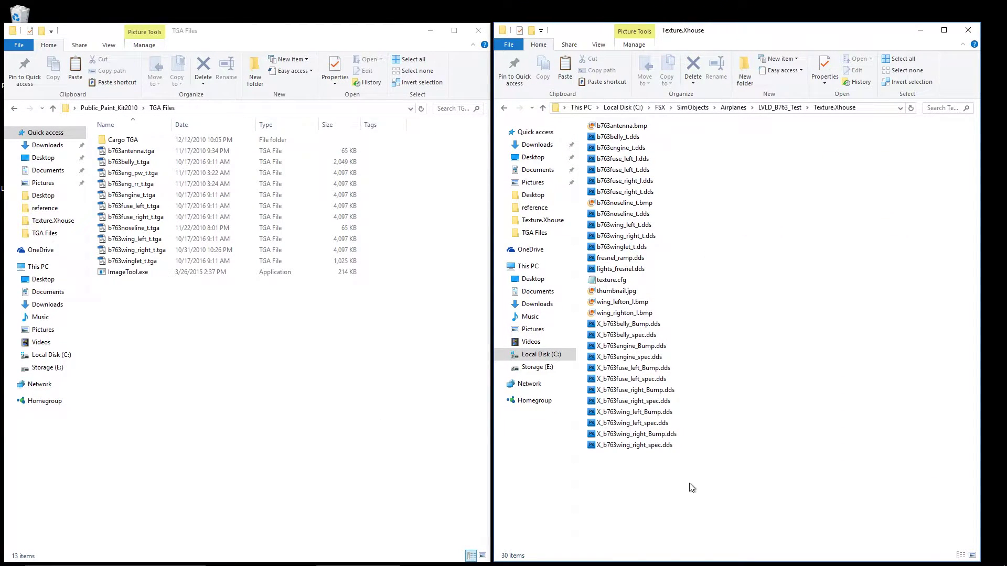
key(alt+Left)
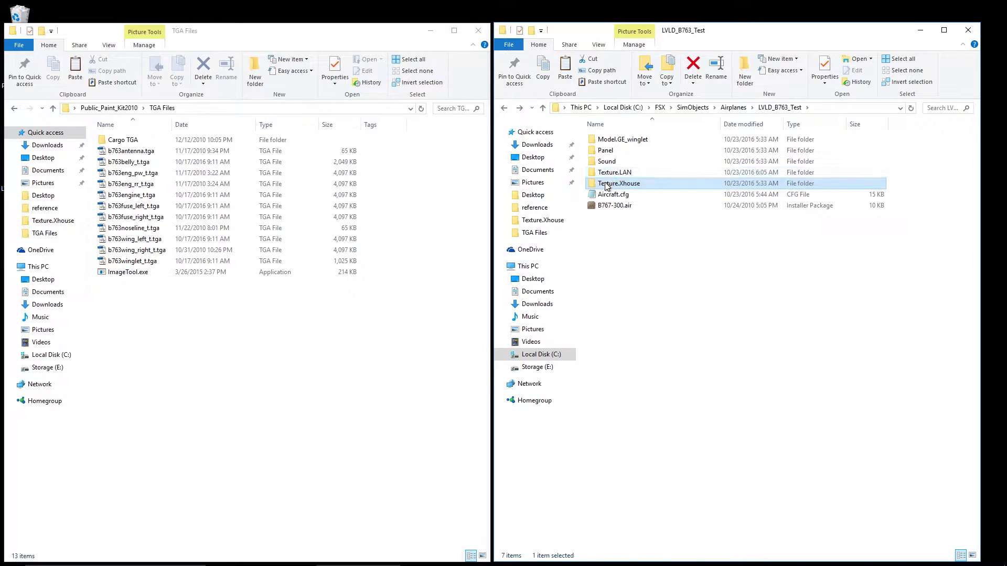
double_click(606, 186)
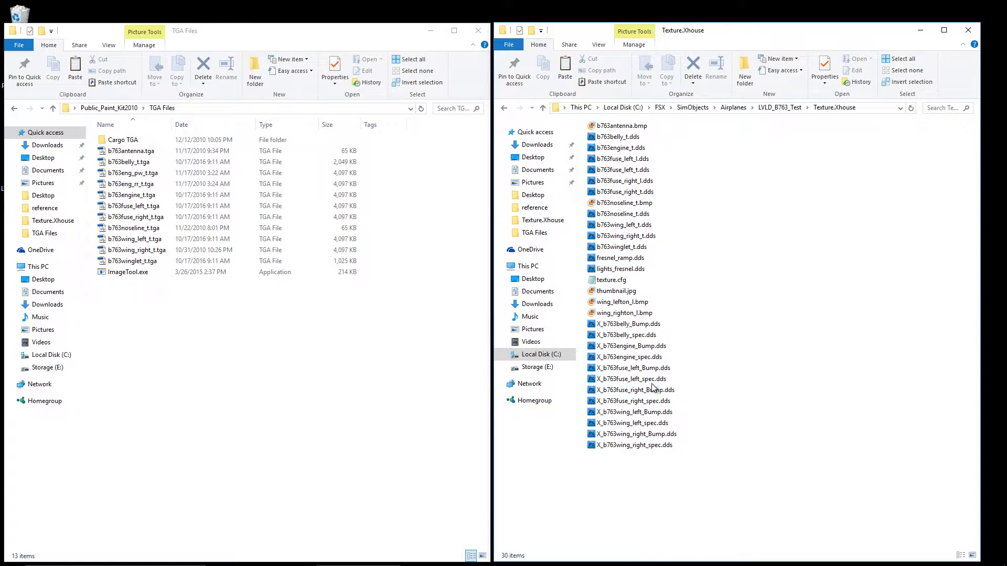
key(alt+Left)
double_click(630, 174)
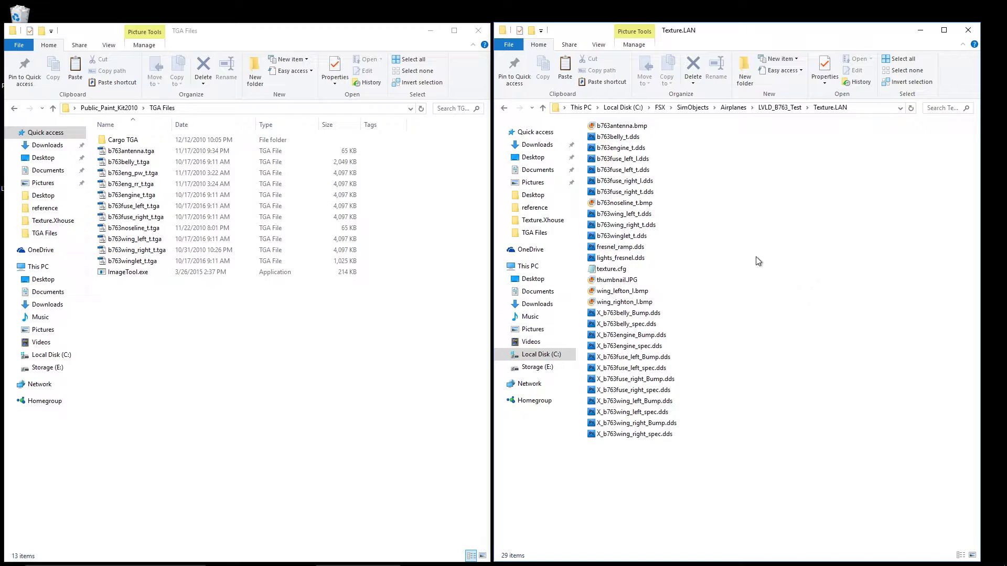
key(alt+Left)
click(654, 261)
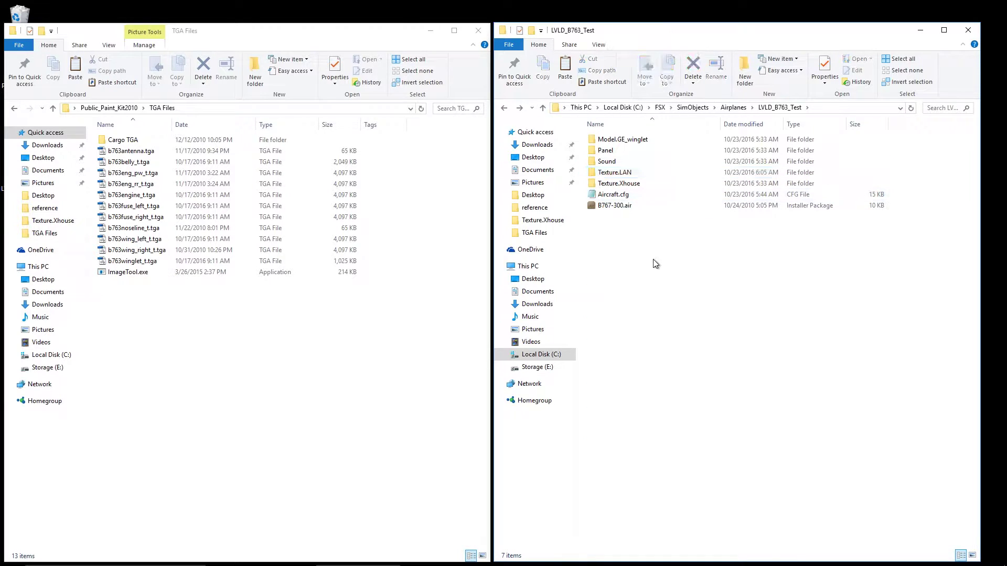
Look through the texture folders in LVLD_B763_Winglet and return to the LVLD_B763_Test folder
key(alt+Up)
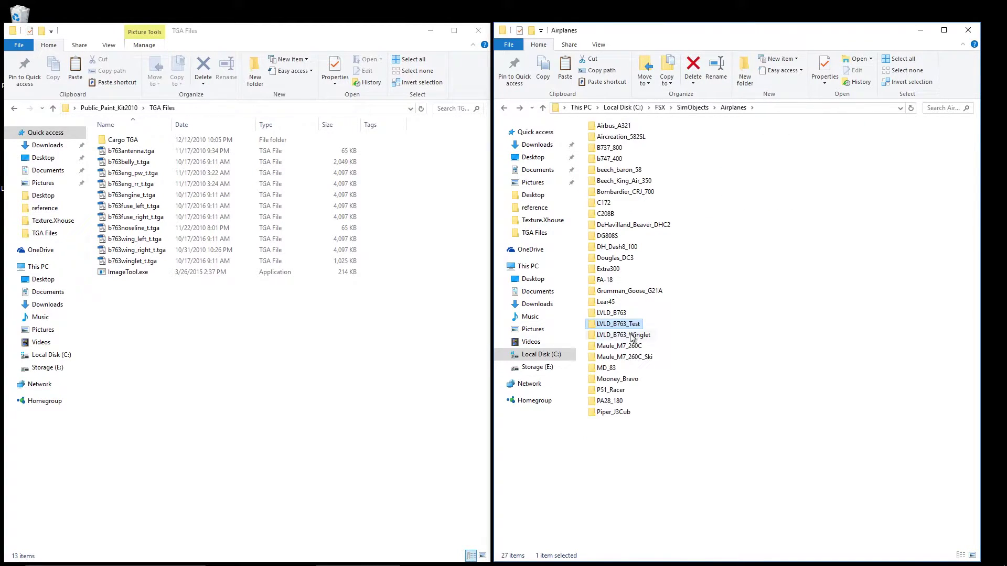
double_click(651, 339)
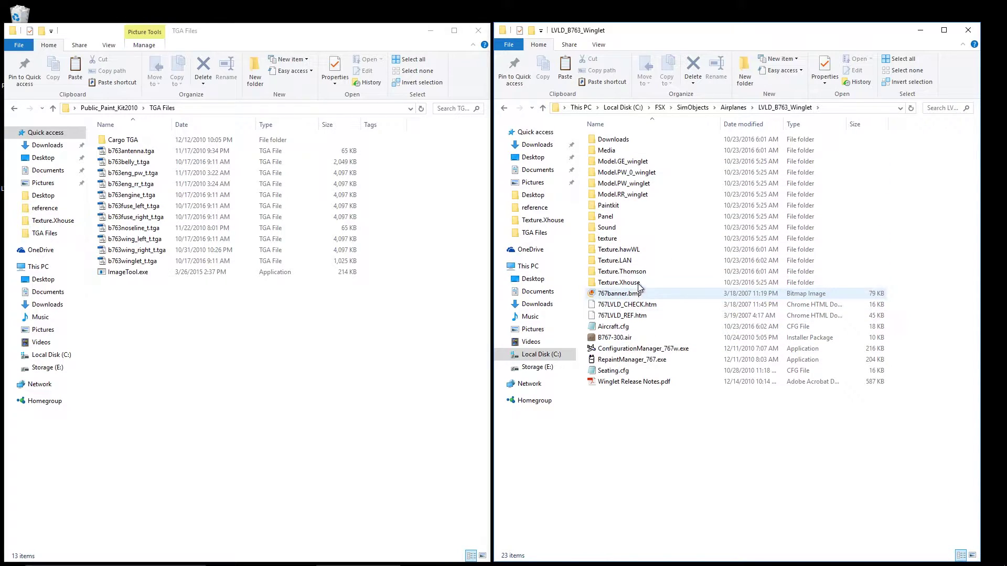
key(alt+Up)
double_click(662, 334)
Make a copy of the Texture.LAN folder inside LVLD_B763_Test
click(617, 176)
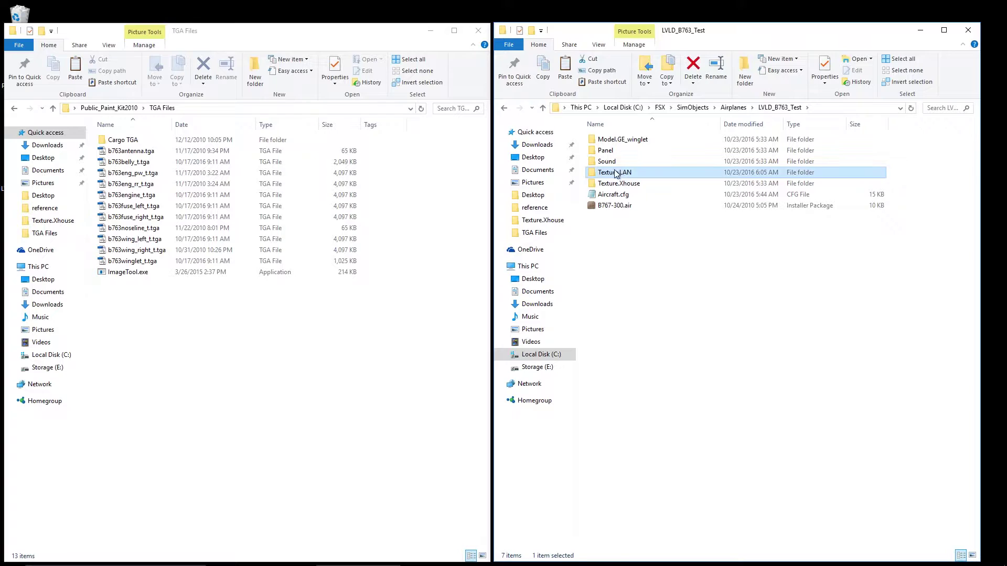
drag(617, 177, 684, 318)
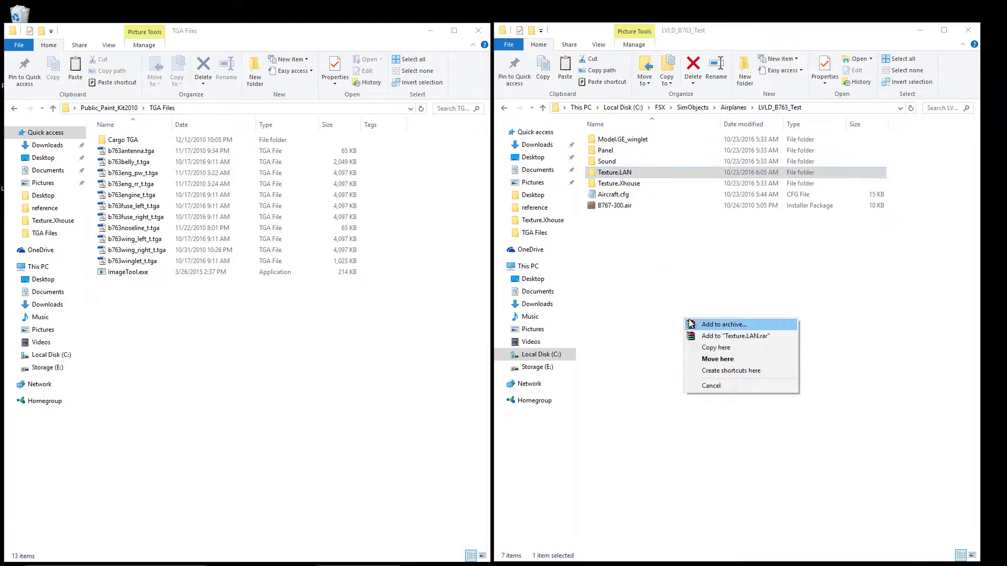
click(707, 348)
Rename the copied texture folder as Texture.AALNC
click(636, 183)
click(669, 184)
key(BackSpace)
key(BackSpace)
key(BackSpace)
key(BackSpace)
key(BackSpace)
key(BackSpace)
key(BackSpace)
key(BackSpace)
key(BackSpace)
text(AAA)
key(BackSpace)
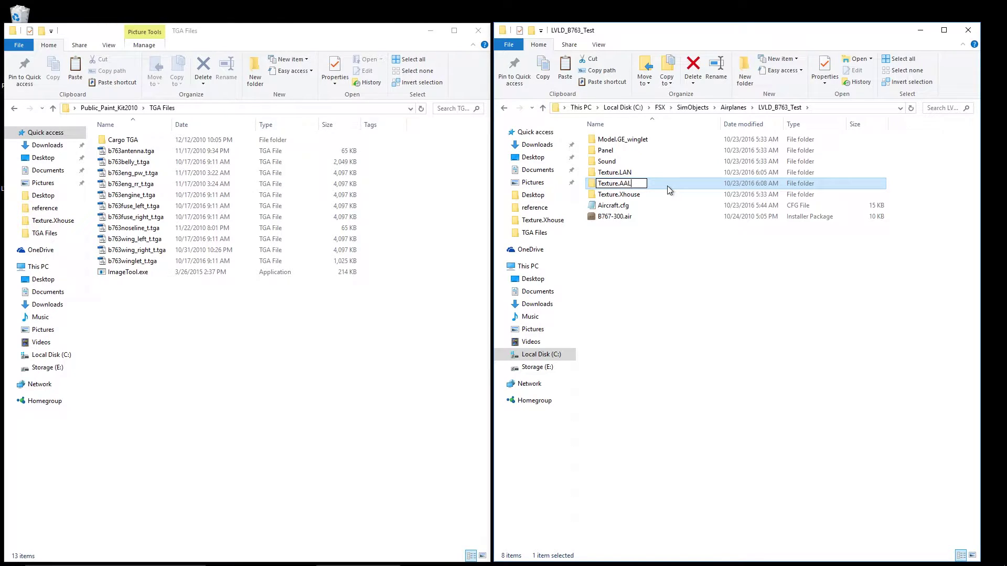
text(LNC)
click(664, 249)
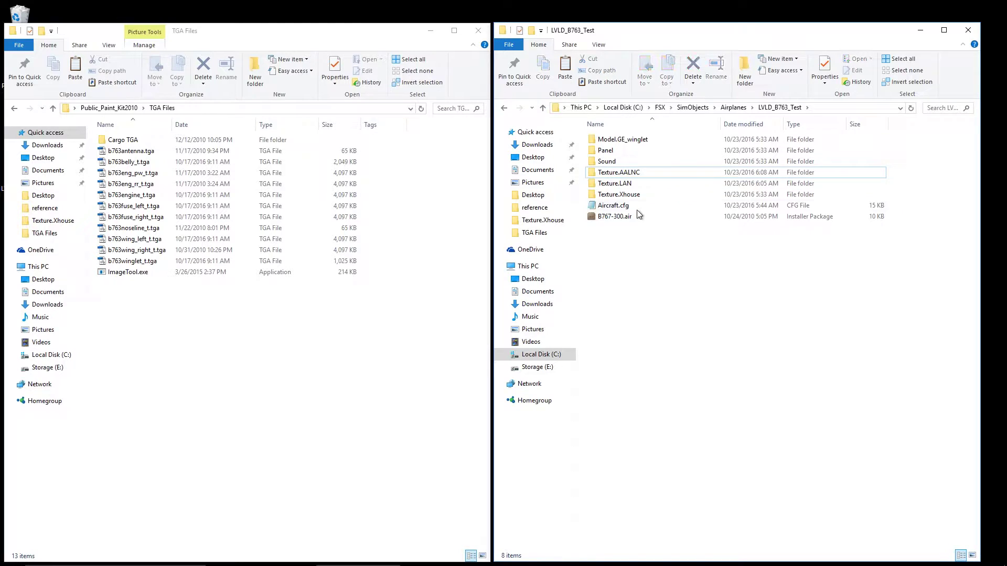
Delete the original Texture.LAN folder from LVLD_B763_Test
click(634, 187)
key(Delete)
key(Return)
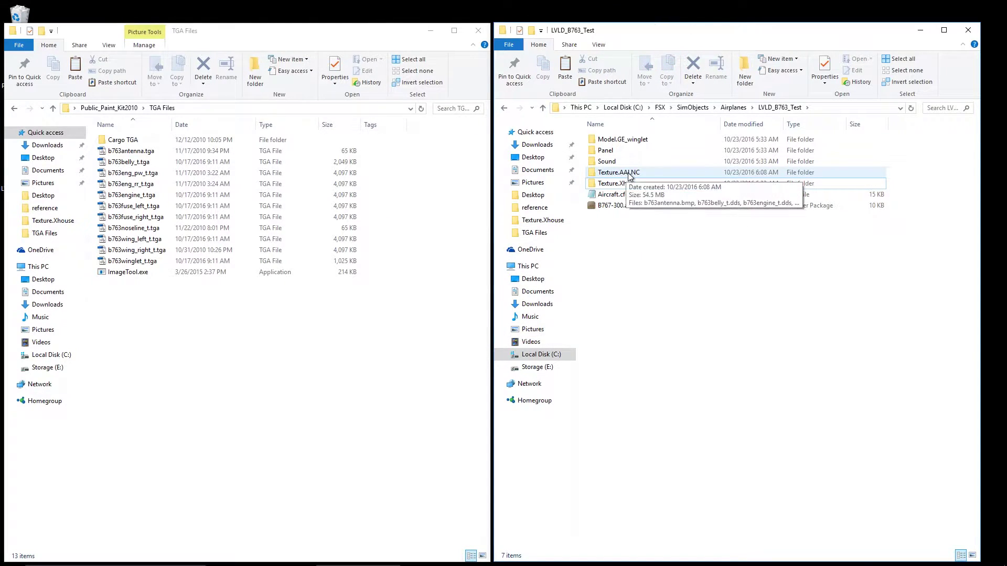
Open Aircraft.cfg and duplicate the whole [fltsim.0] section directly below the original
double_click(613, 195)
drag(639, 72, 206, 47)
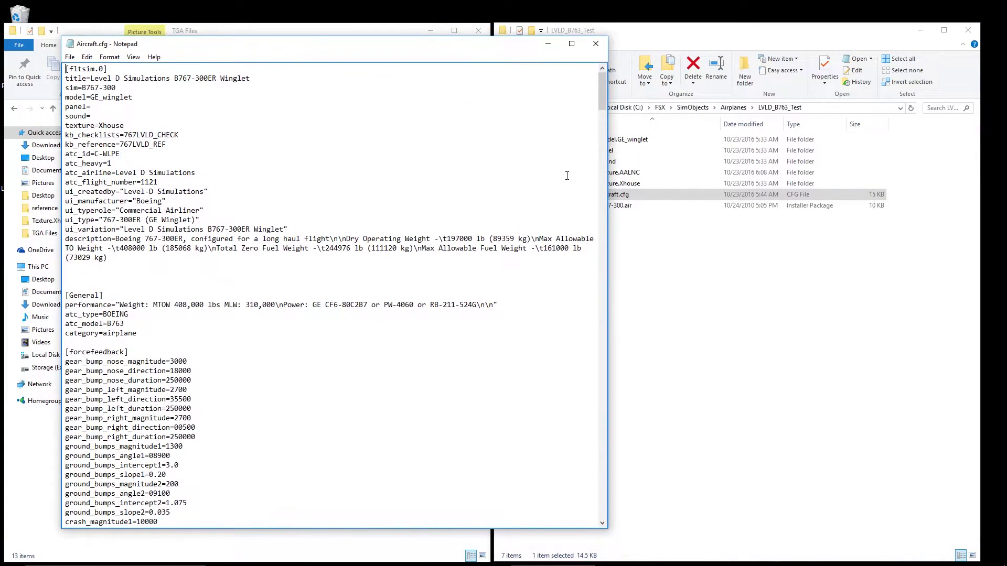
drag(64, 69, 108, 258)
right_click(130, 231)
click(154, 264)
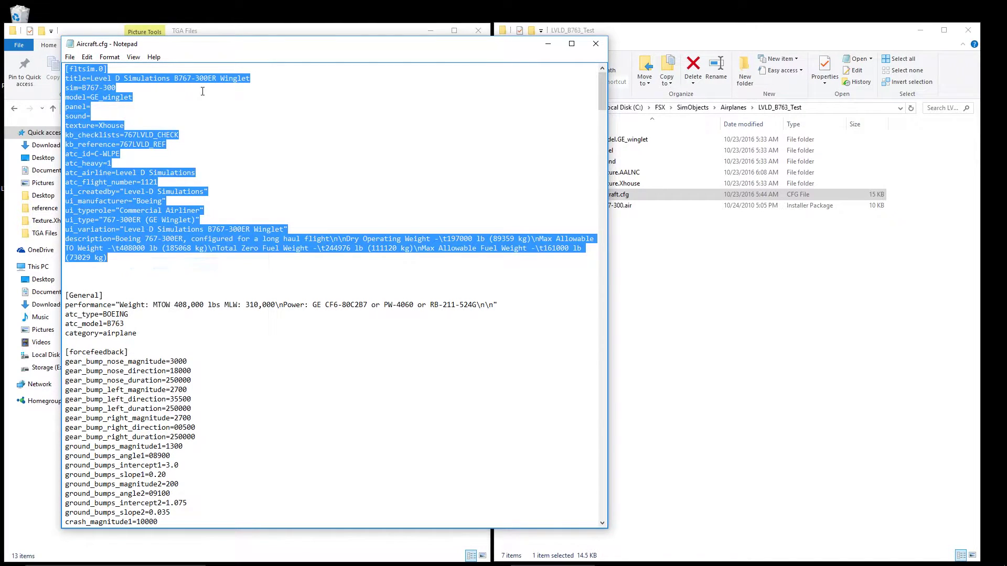
click(127, 222)
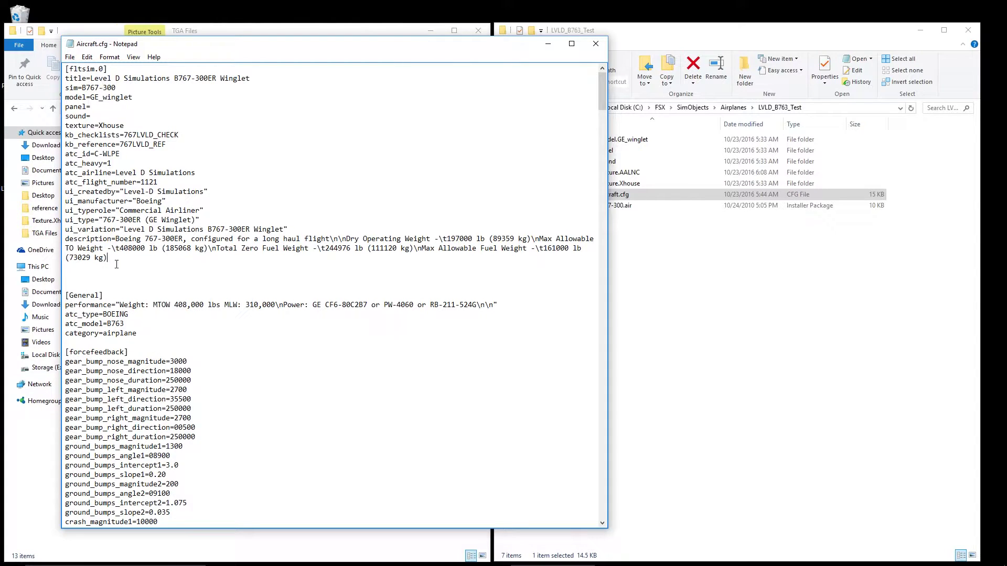
key(ctrl+v)
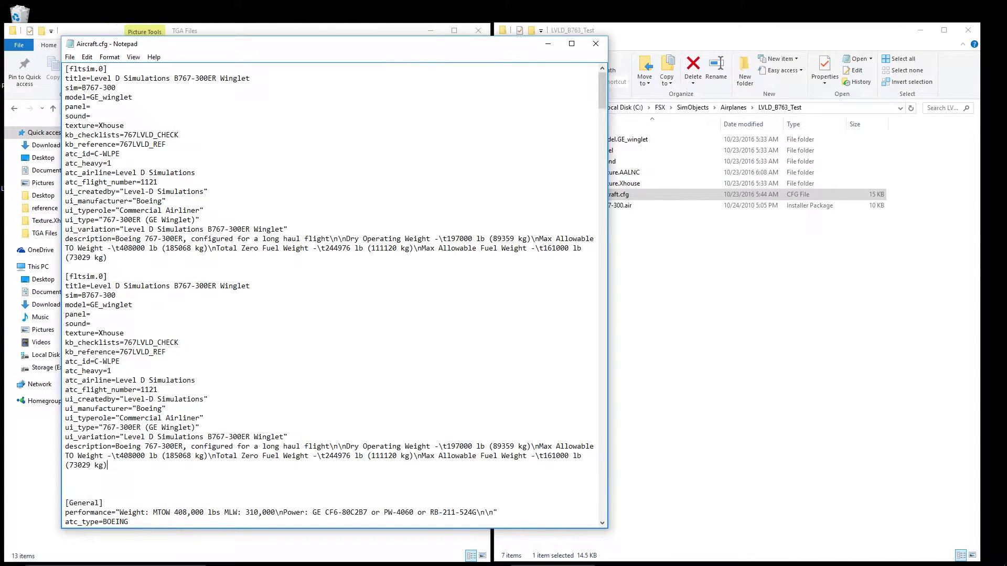
In the duplicated section, set the header to fltsim.1, append AAL to the title, and set texture to AALNC and atc_id to N381AN
double_click(100, 69)
click(104, 277)
double_click(101, 276)
text(1)
click(255, 284)
key(BackSpace)
key(BackSpace)
key(BackSpace)
key(BackSpace)
key(BackSpace)
key(BackSpace)
Set ui_variation in the fltsim.1 section to "American Airlines", then save and close Aircraft.cfg
drag(147, 427, 283, 436)
drag(124, 437, 283, 435)
text(Americ)
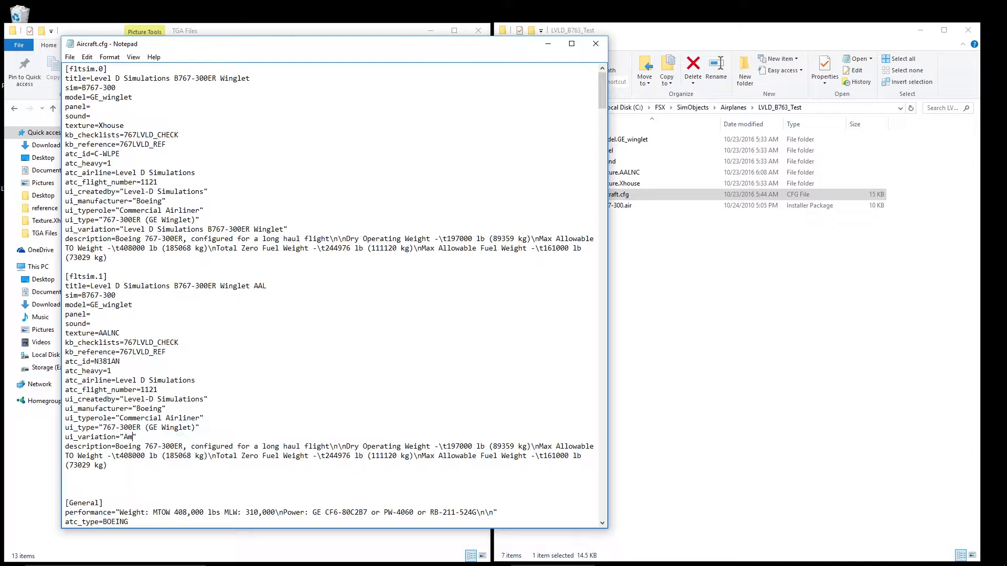
text(an Airlines)
click(69, 57)
click(85, 92)
click(596, 47)
click(644, 309)
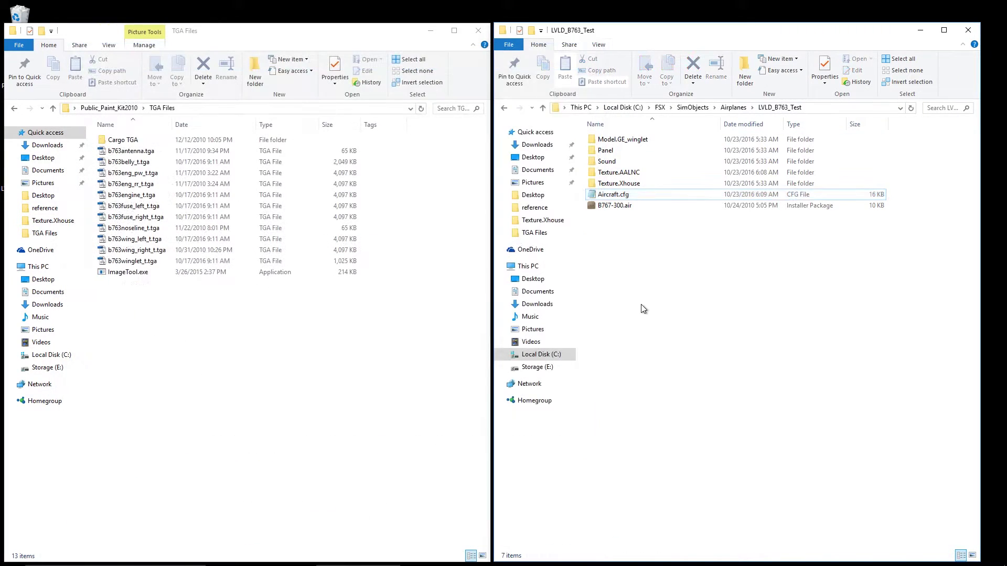
Open the Texture.AALNC folder and show its files as a list
double_click(632, 173)
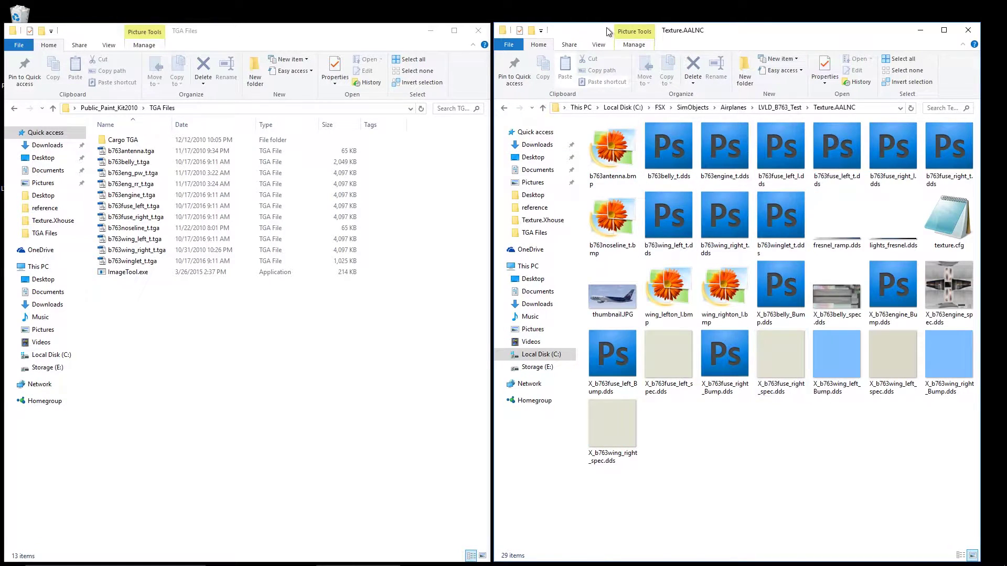
click(598, 44)
click(601, 81)
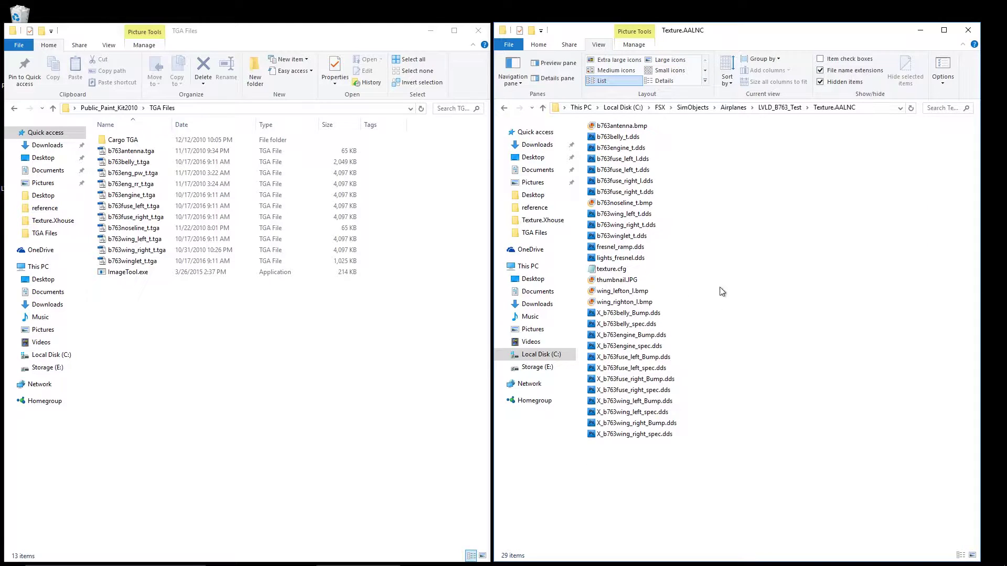
Copy the belly, engine, left and right fuselage, left and right wing, and winglet _t.tga files from TGA Files into Texture.AALNC
click(148, 264)
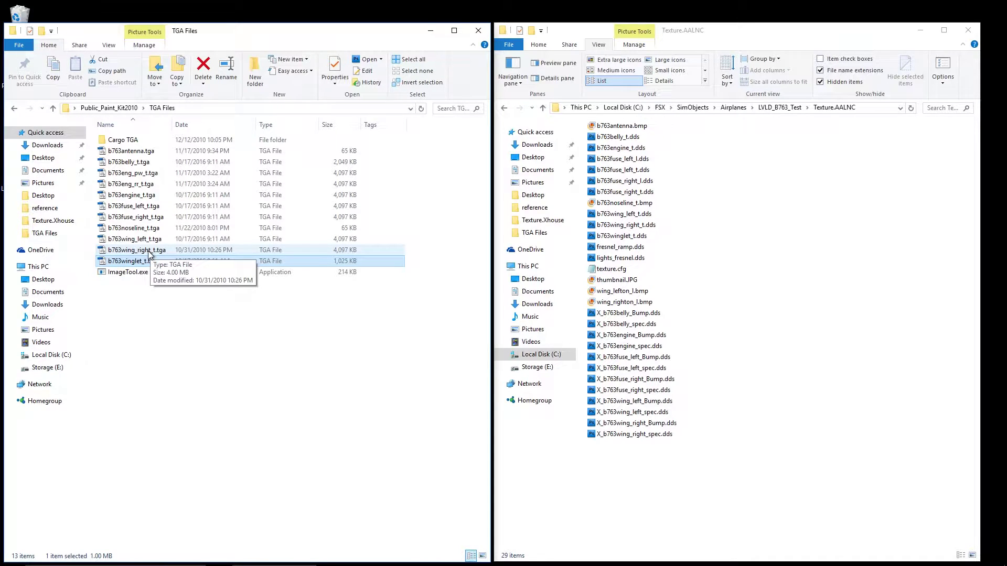
ctrl+click(145, 252)
ctrl+click(142, 239)
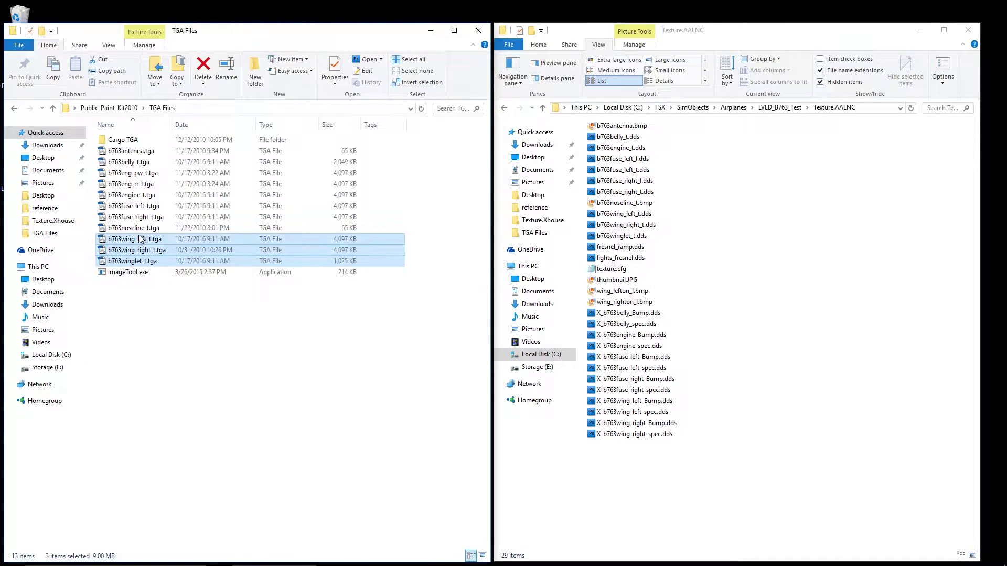
ctrl+click(141, 219)
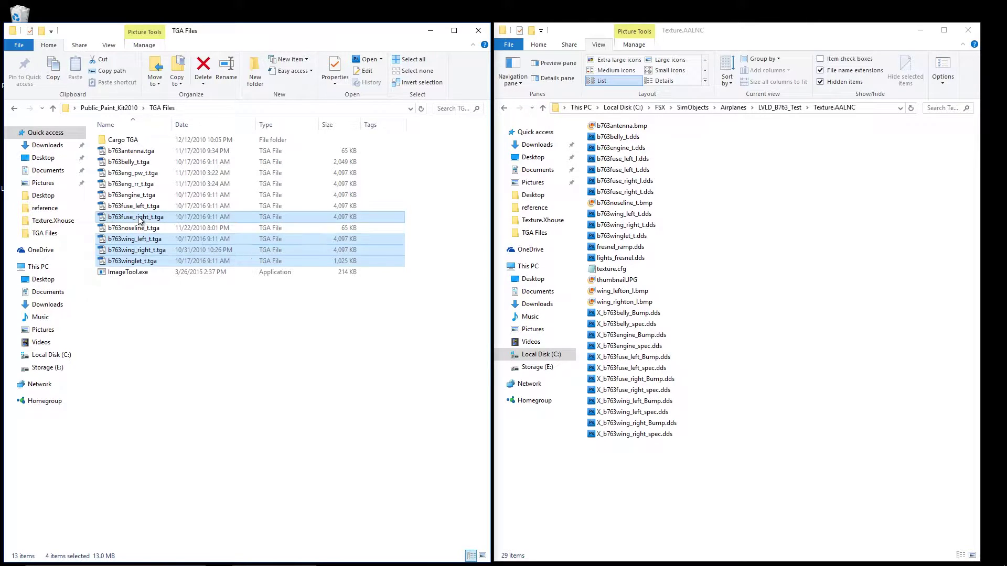
ctrl+click(140, 207)
ctrl+click(140, 197)
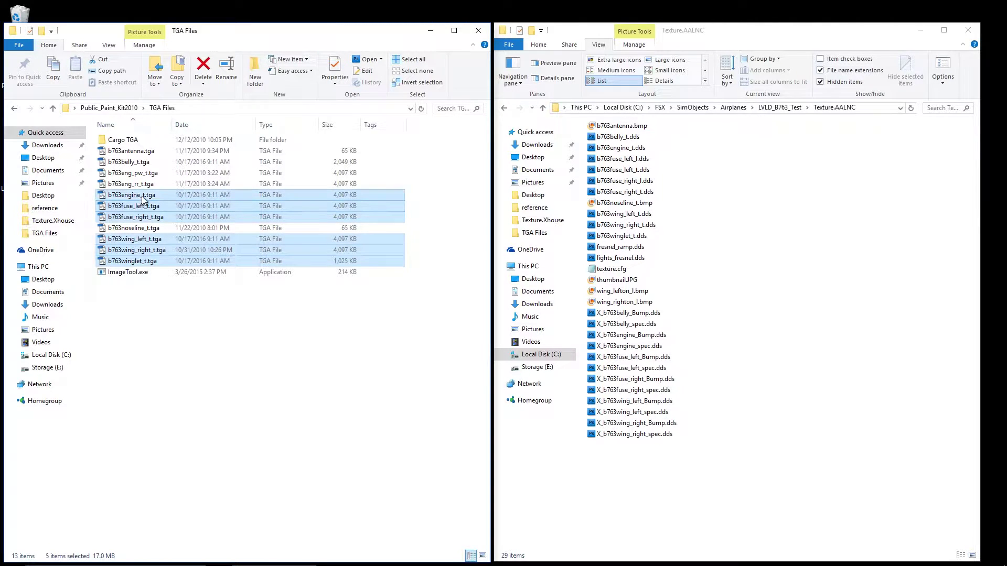
ctrl+click(144, 163)
drag(145, 165, 718, 248)
click(750, 279)
click(766, 250)
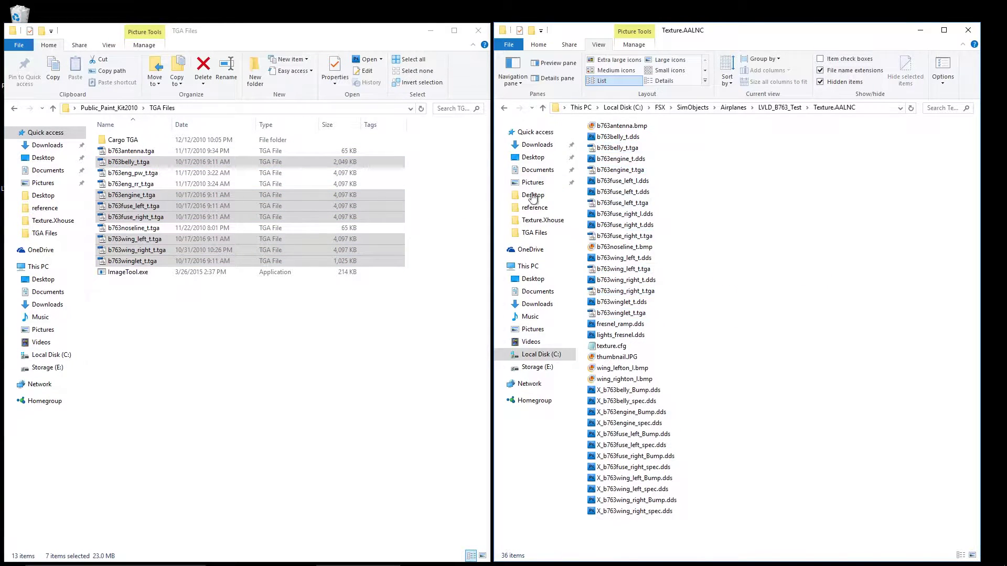
Open b763belly_t.tga, b763engine_t.tga and b763fuse_left_t.tga from the Texture.AALNC folder in Photoshop
click(431, 31)
drag(585, 28, 284, 22)
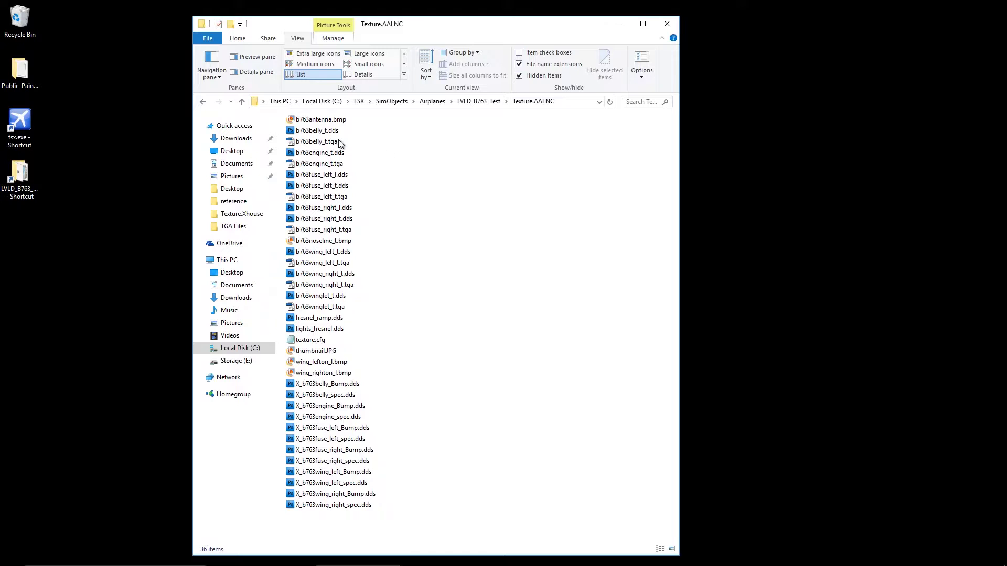
double_click(324, 141)
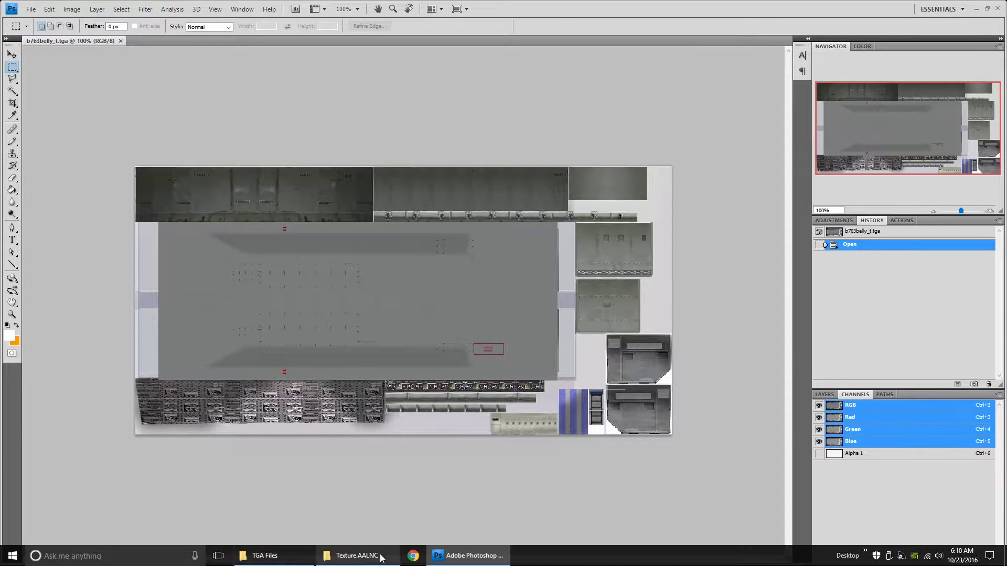
click(373, 556)
click(322, 164)
double_click(322, 164)
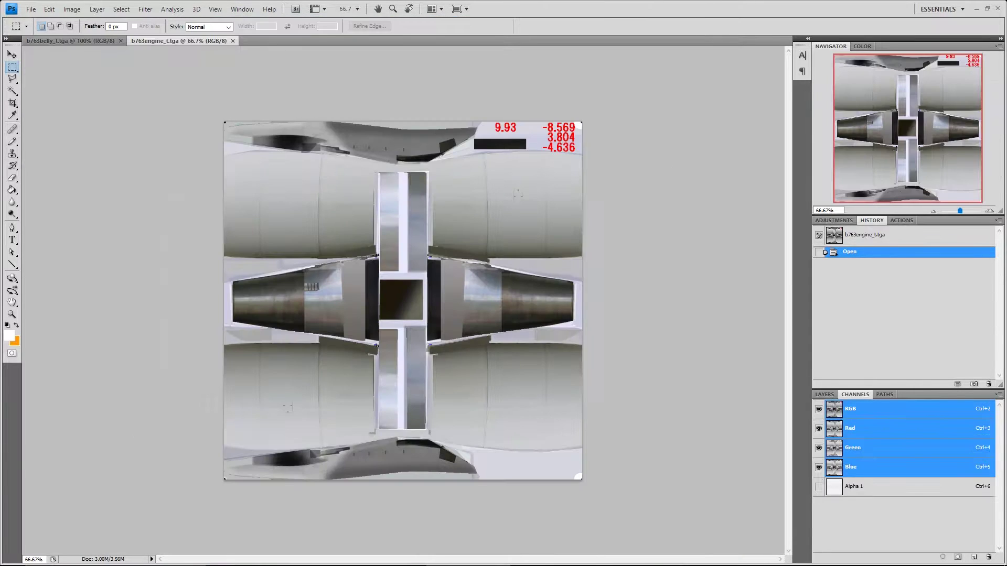
click(359, 556)
double_click(322, 197)
Open b763fuse_right_t.tga, b763wing_left_t.tga, b763wing_right_t.tga and b763winglet_t.tga from Texture.AALNC in Photoshop as well
click(359, 556)
click(323, 230)
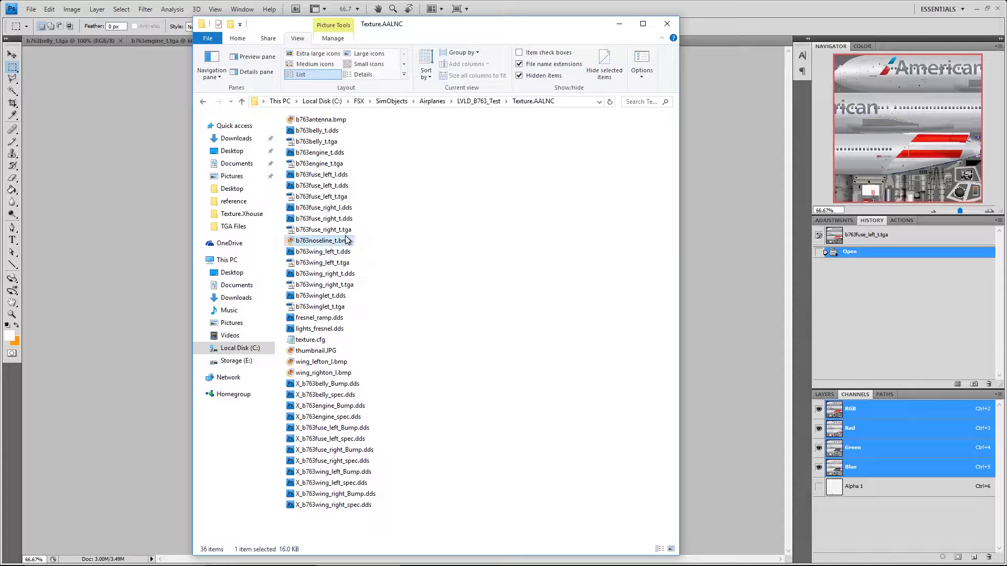
double_click(322, 229)
click(373, 561)
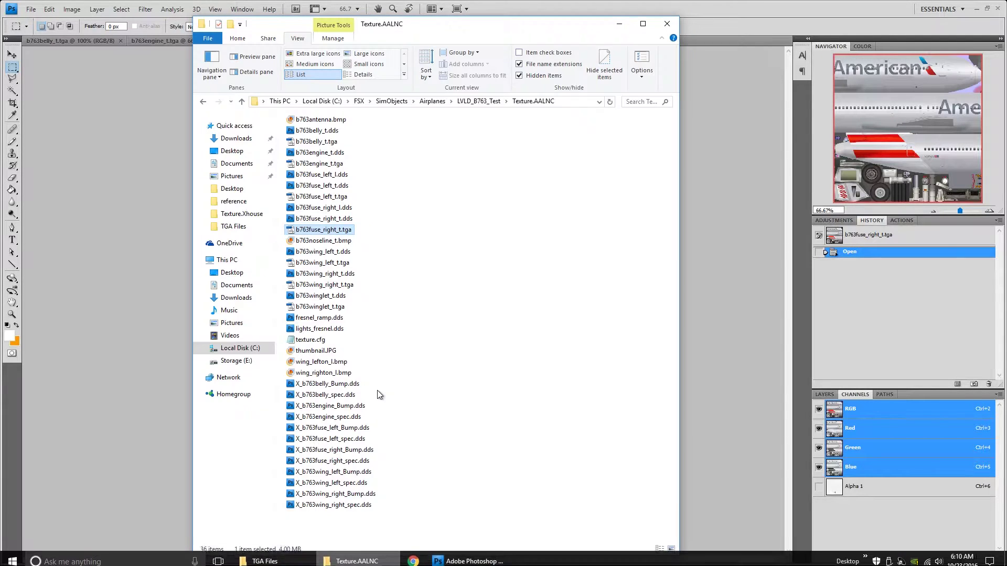
click(322, 262)
double_click(322, 261)
click(365, 560)
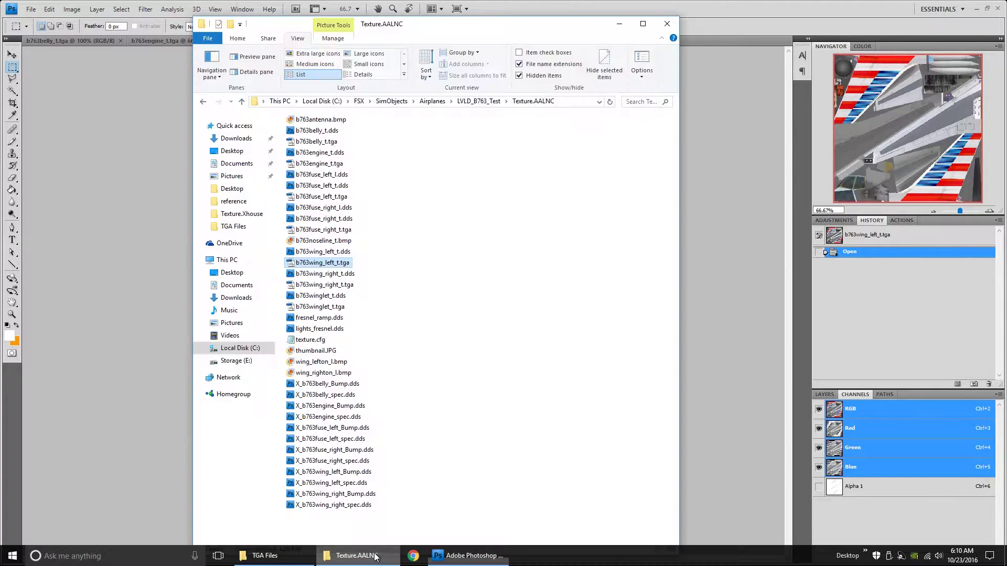
click(322, 288)
double_click(323, 287)
click(345, 559)
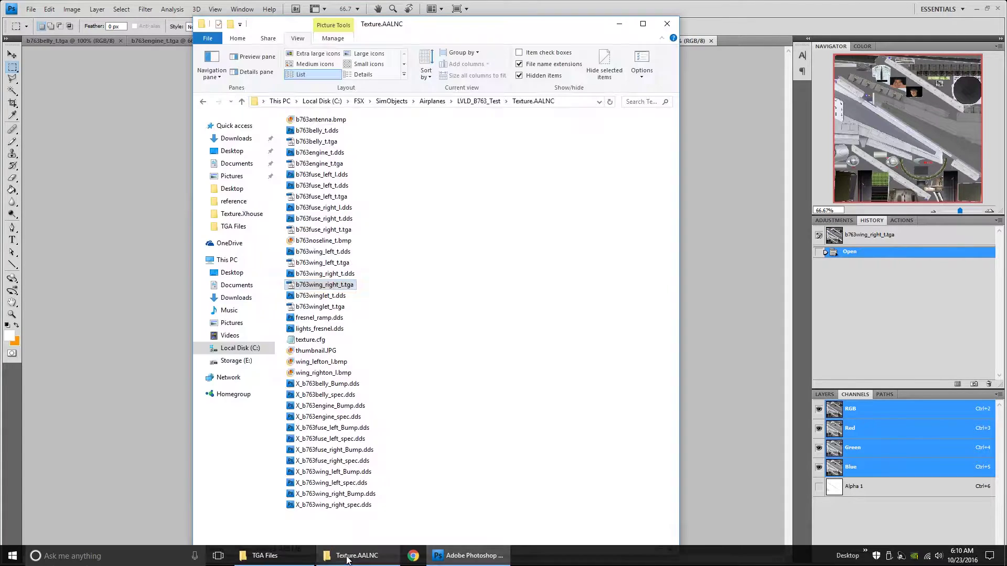
double_click(322, 307)
click(360, 560)
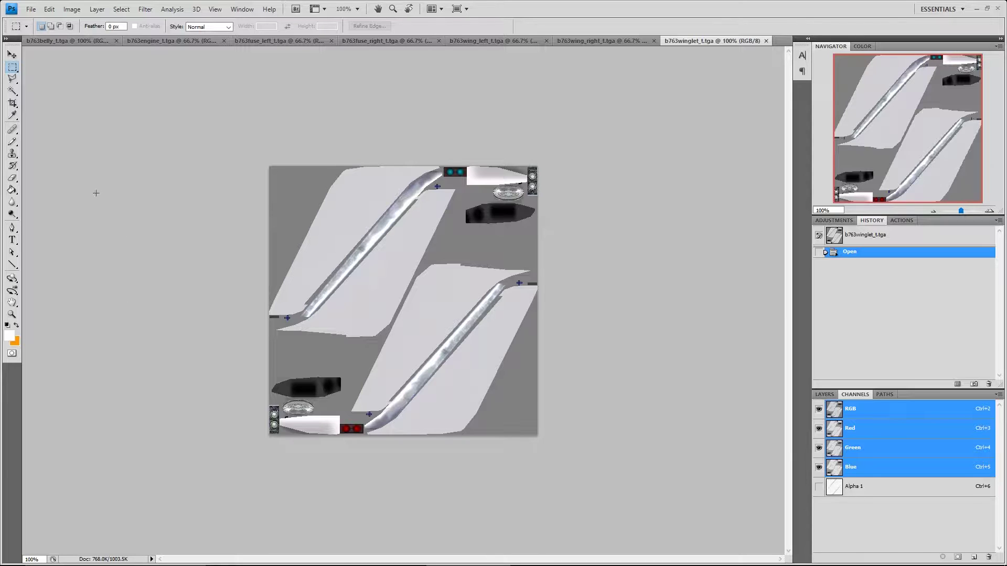
Activate the Move tool, display b763fuse_left_t.tga, and bring up the Texture.AALNC folder to reach b763fuse_left_t.dds
click(12, 54)
click(283, 42)
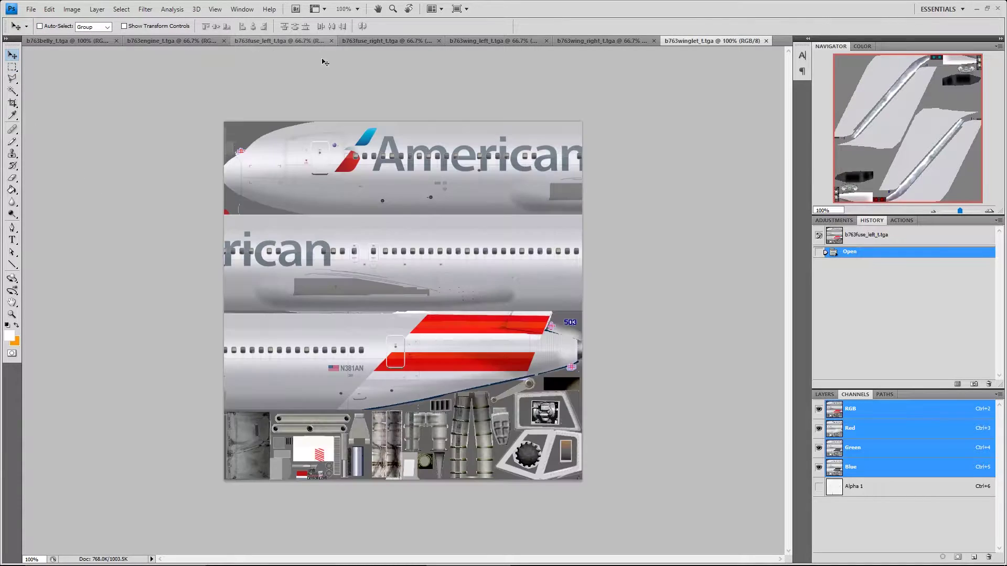
click(351, 556)
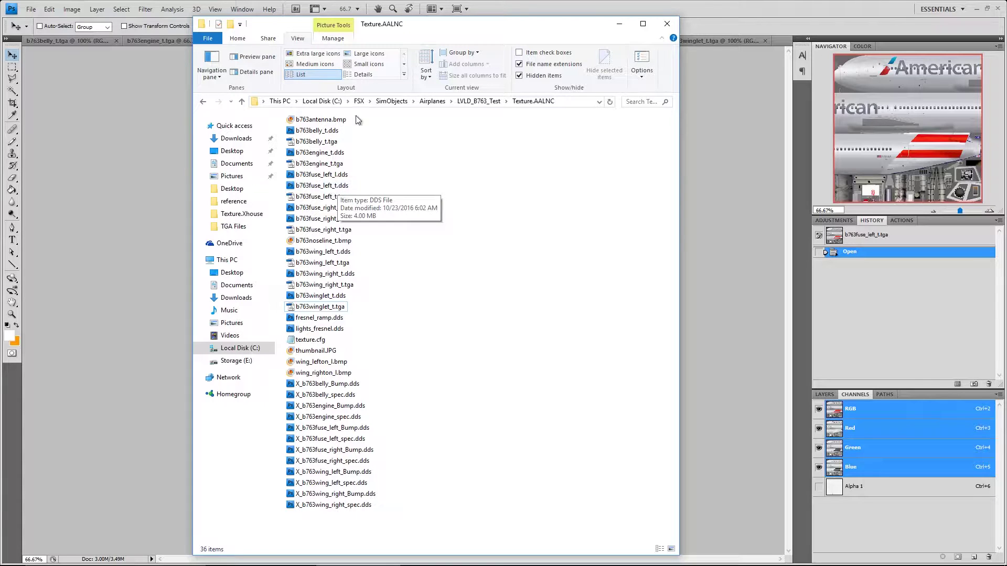
drag(423, 29, 571, 32)
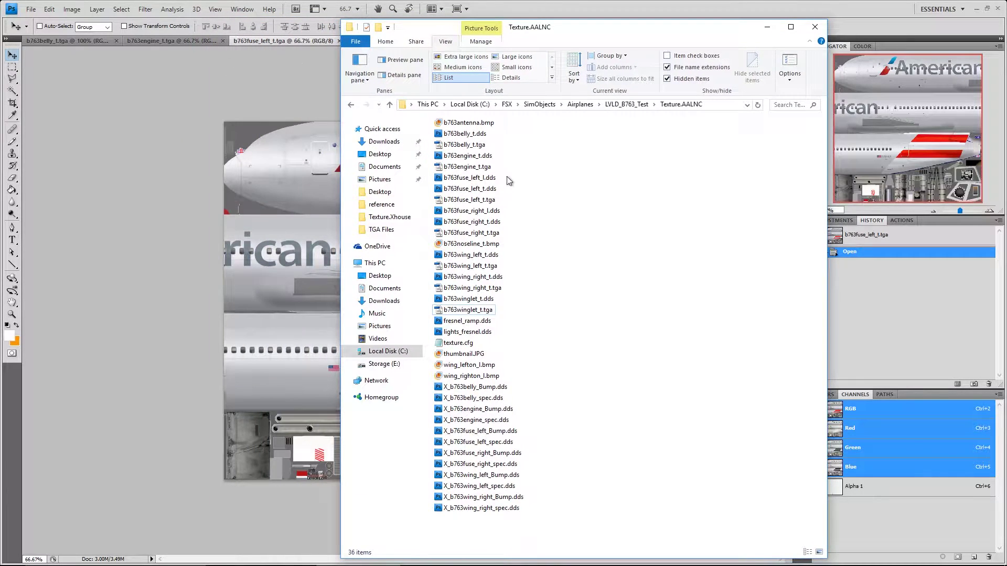
double_click(483, 191)
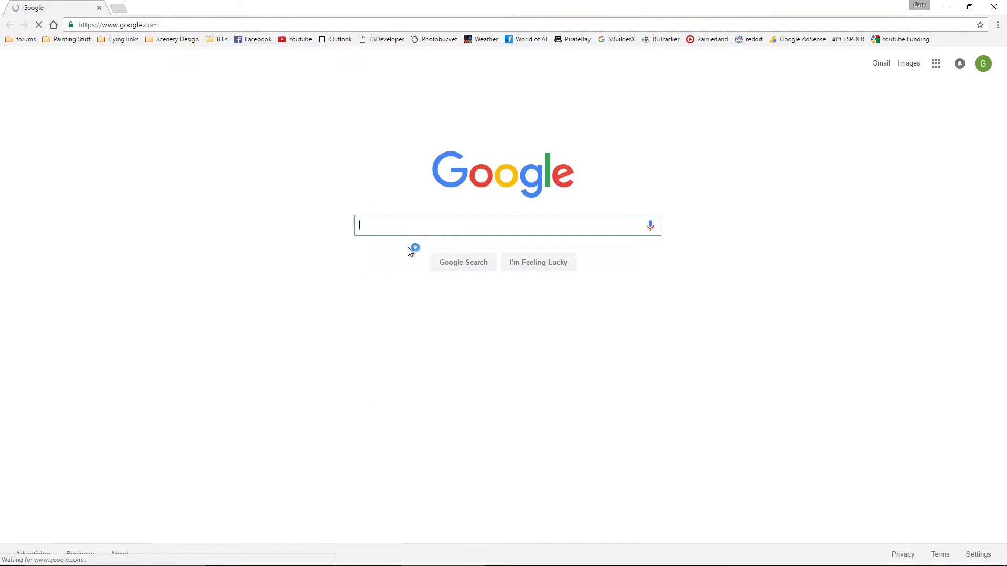
Search Google in Chrome for the NVIDIA plugin for Photoshop and open the NVIDIA Texture Tools for Adobe Photoshop page
text(nvid)
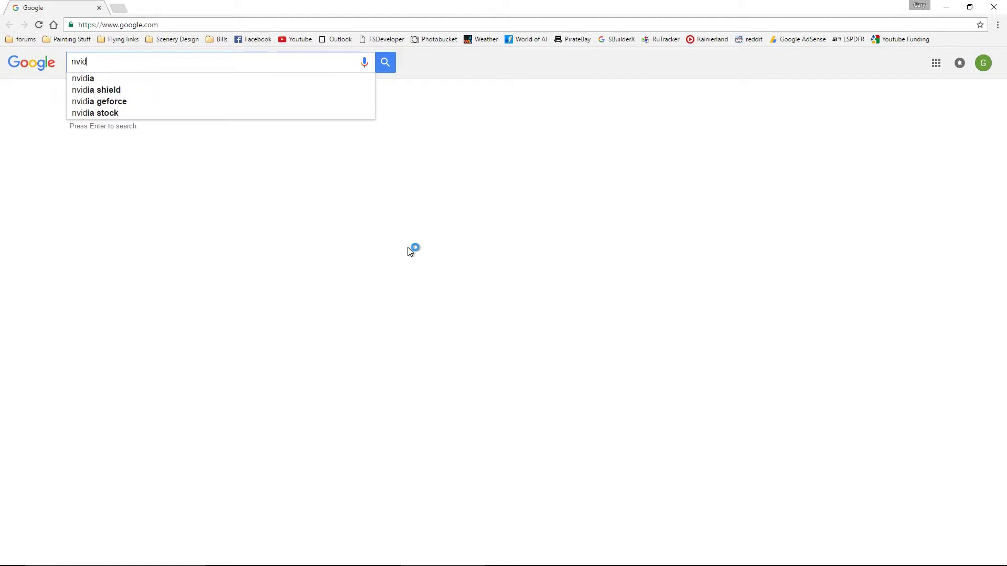
text(ia plunig fo)
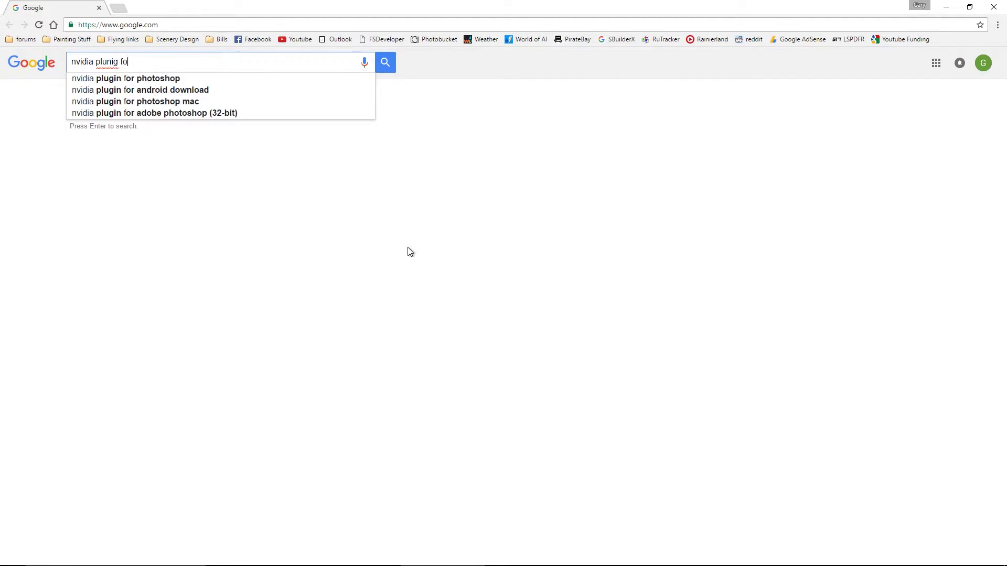
text(r photoshop)
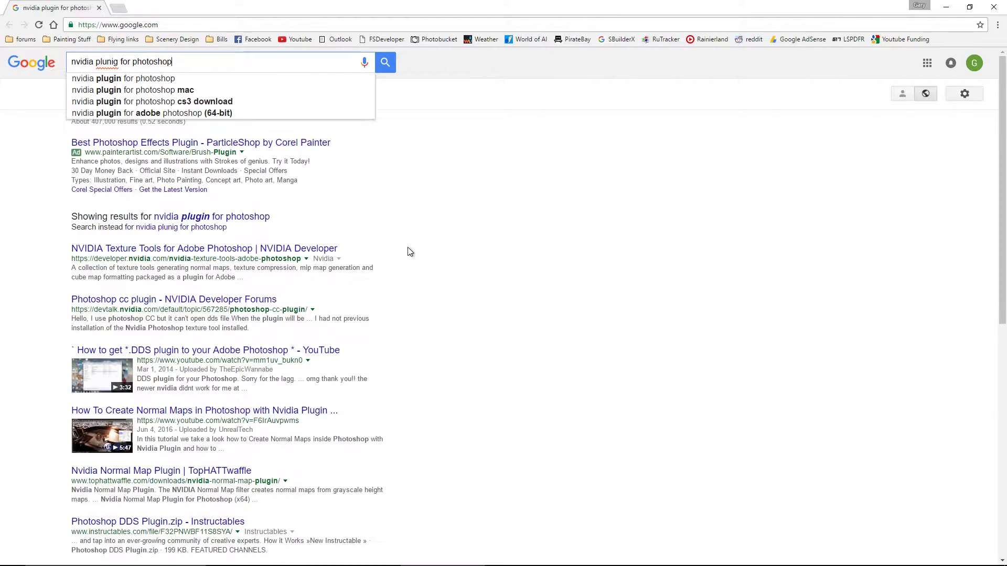
key(Return)
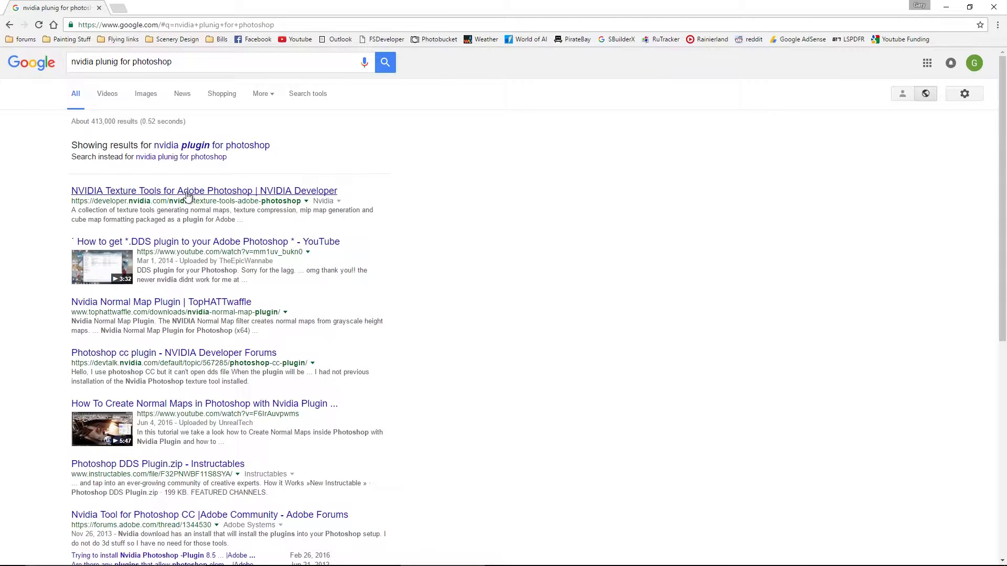
click(140, 196)
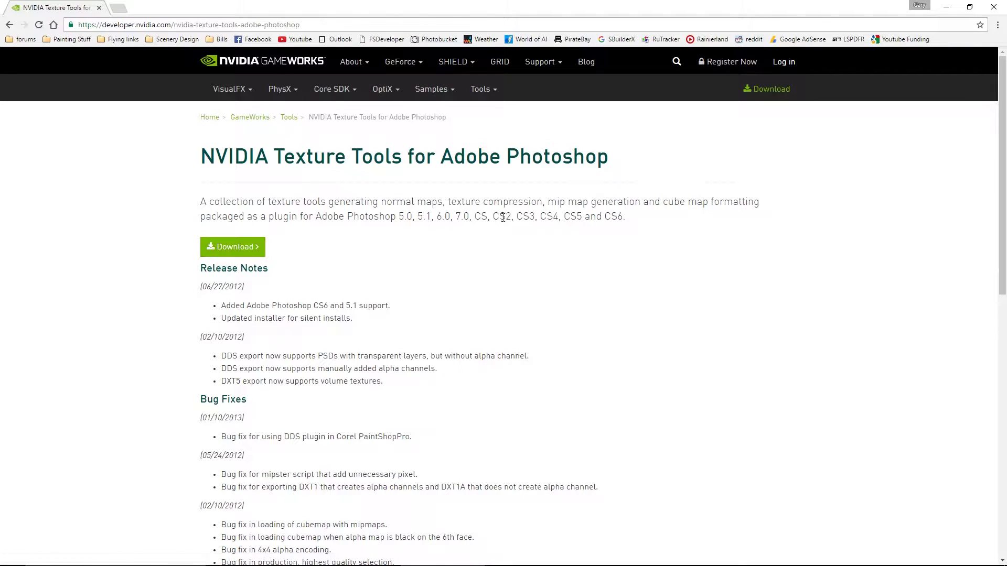
Check which Photoshop versions the NVIDIA plugin supports and close the browser
drag(412, 218, 660, 216)
click(717, 218)
click(994, 6)
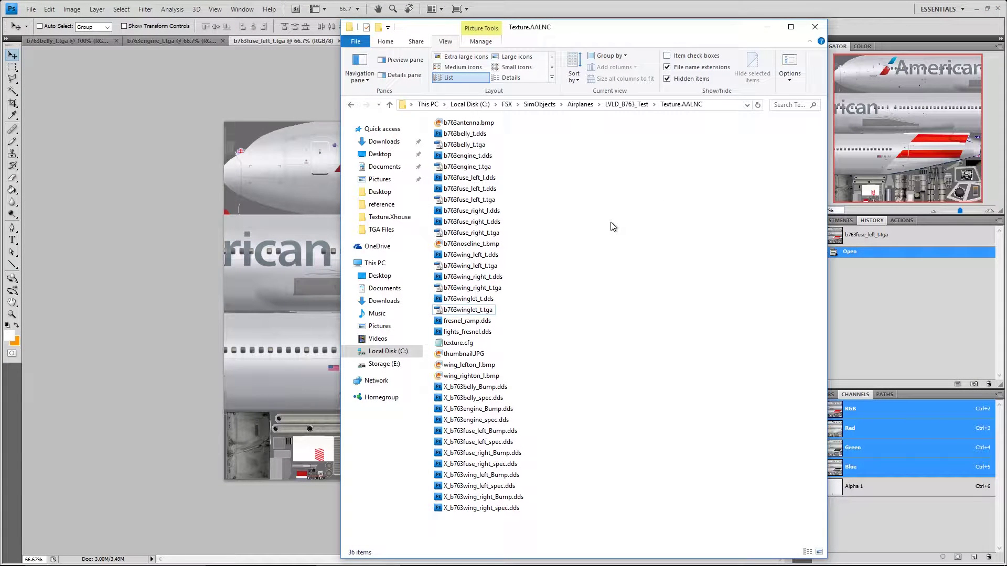
Open b763fuse_left_t.dds in Photoshop, copy its entire Alpha 1 channel, and close the file
double_click(478, 191)
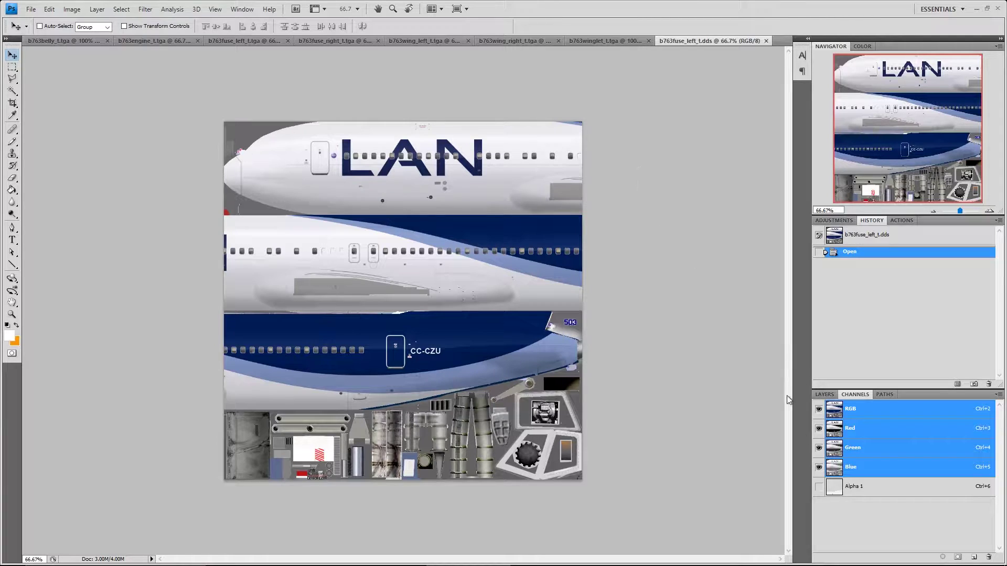
click(862, 487)
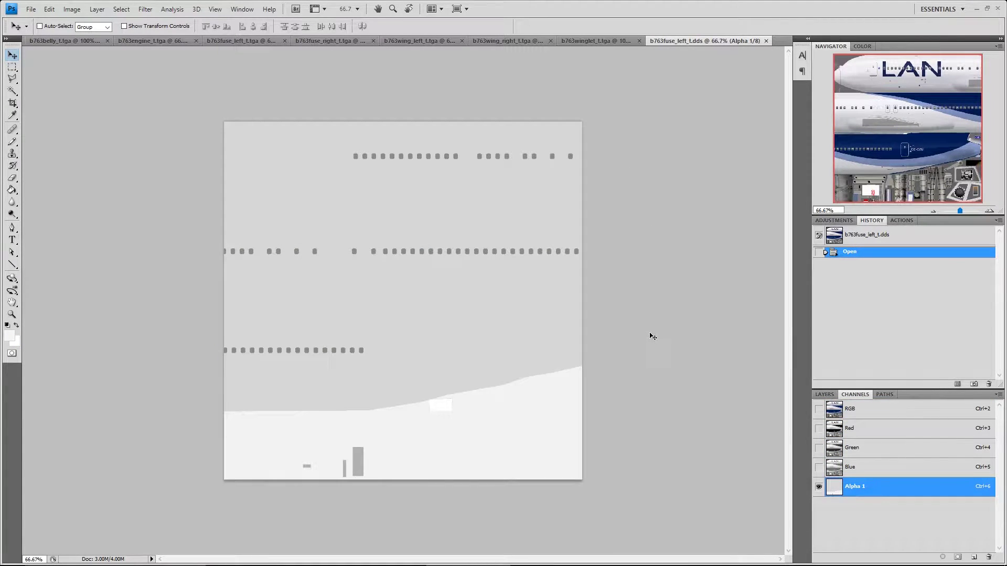
key(ctrl+a)
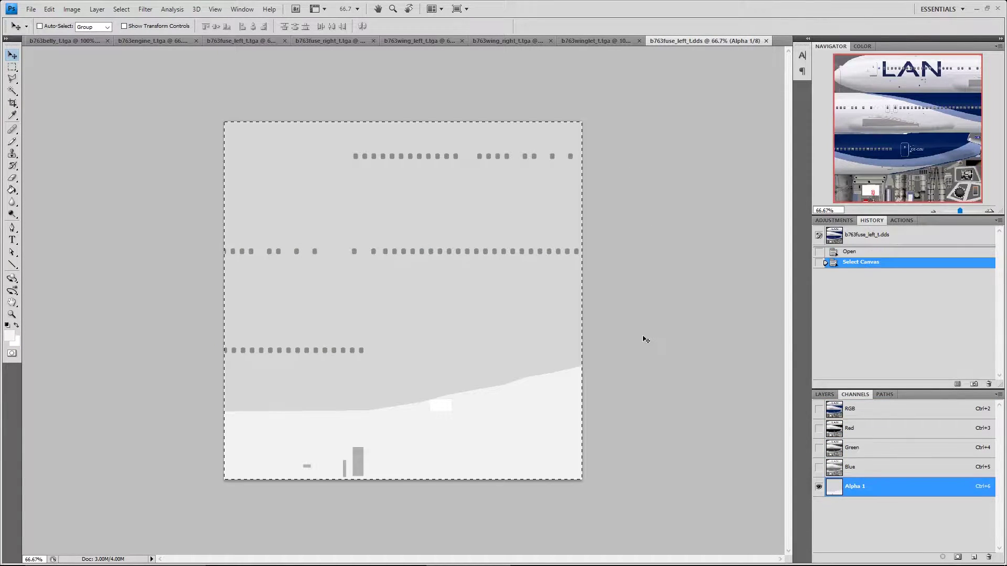
click(766, 40)
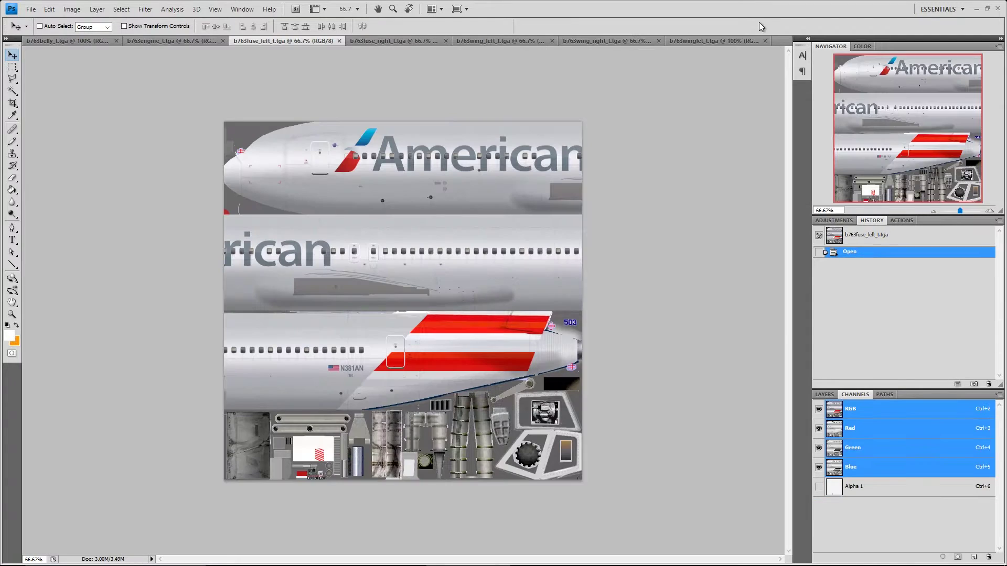
Paste the copied alpha into the Alpha 1 channel of b763fuse_left_t.tga, redisplay the RGB channels, and save and close the file
click(868, 490)
key(ctrl+v)
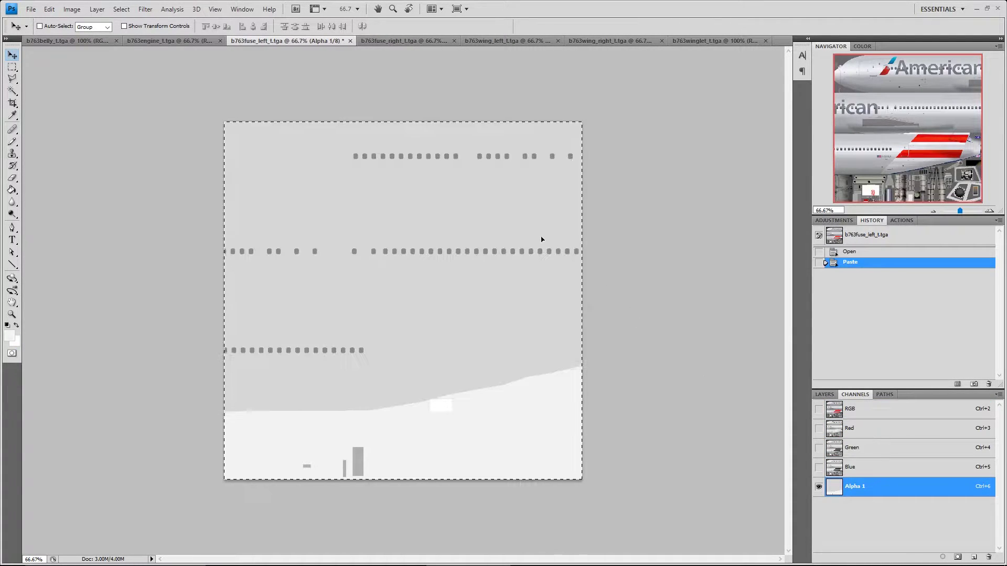
click(860, 408)
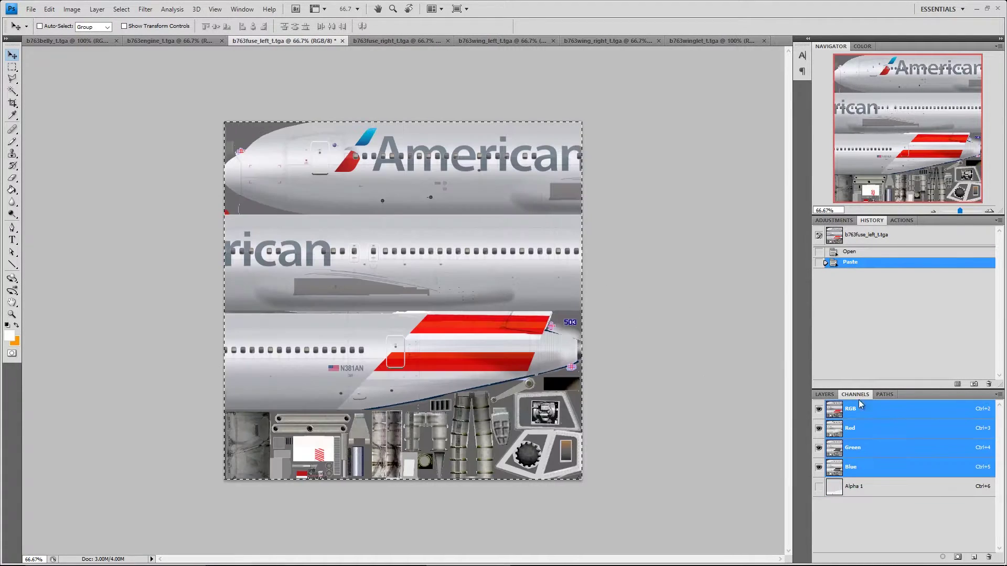
click(344, 42)
click(454, 215)
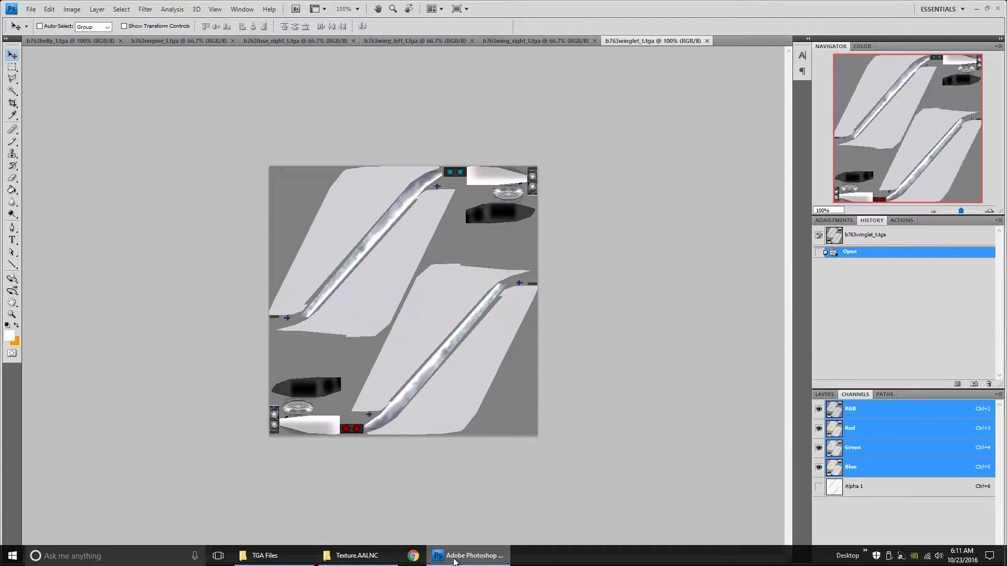
Inspect b763winglet_t.dds, close both winglet textures, and view the Alpha 1 channel of b763wing_right_t.tga before returning to RGB
click(356, 555)
double_click(469, 299)
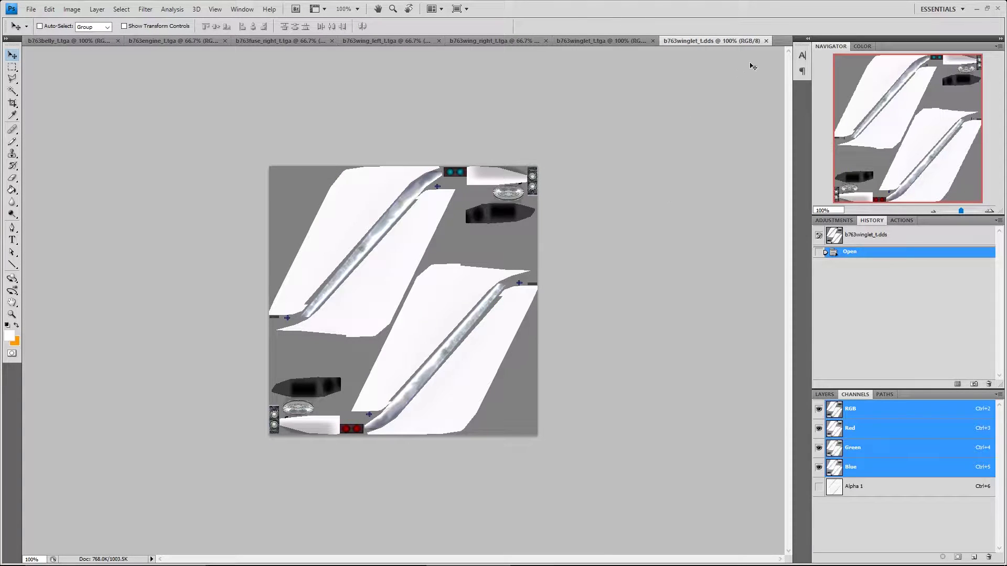
click(766, 40)
click(706, 41)
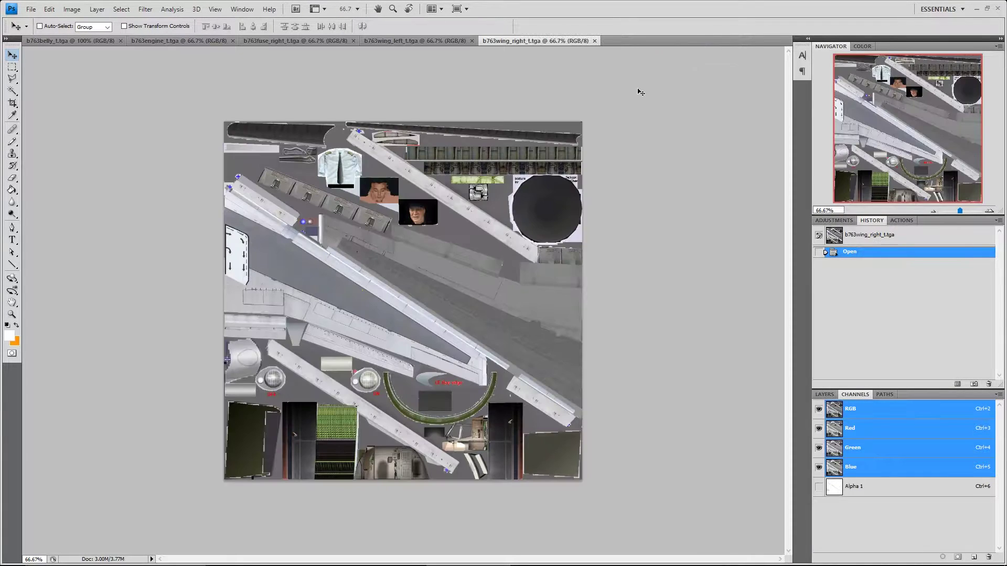
click(874, 488)
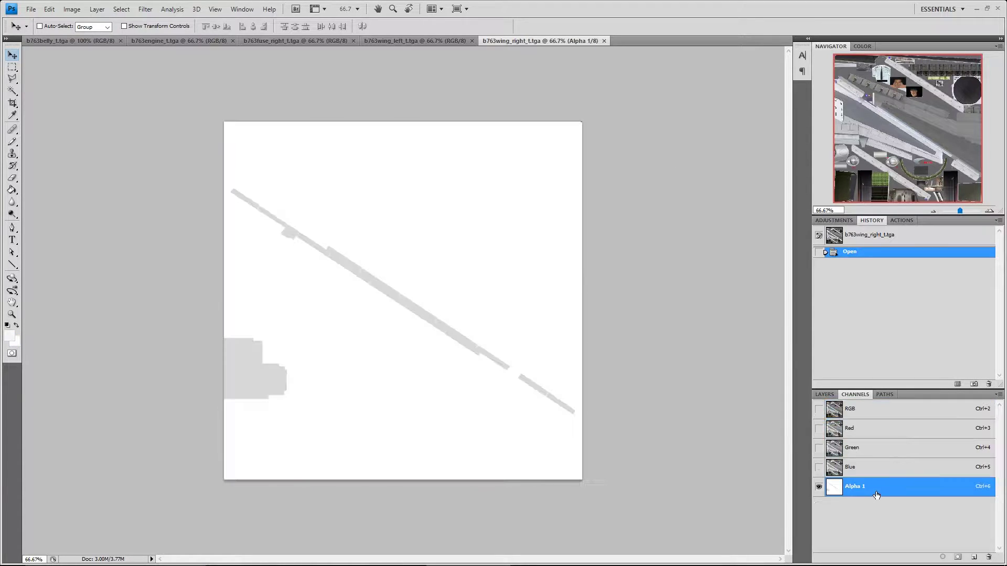
click(882, 410)
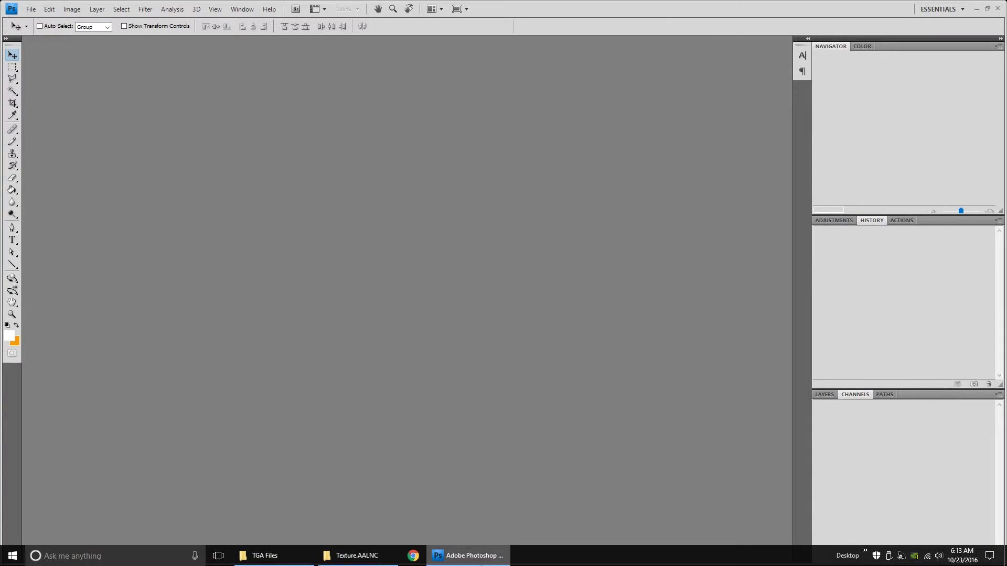
Open b763fuse_right_t.tga from the Texture.AALNC folder in DXTBmp
mouse_move(466, 555)
mouse_move(504, 560)
click(367, 555)
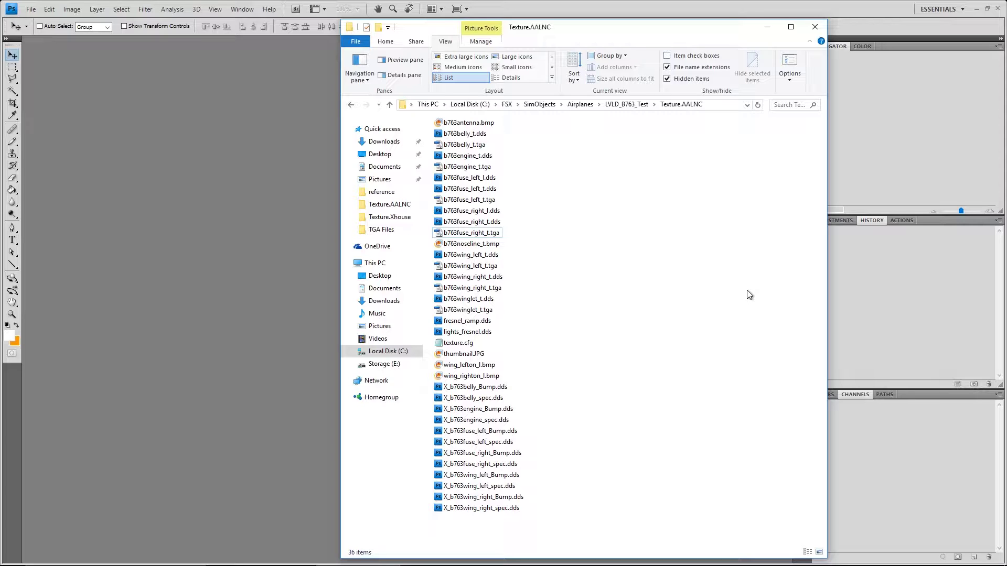
click(492, 237)
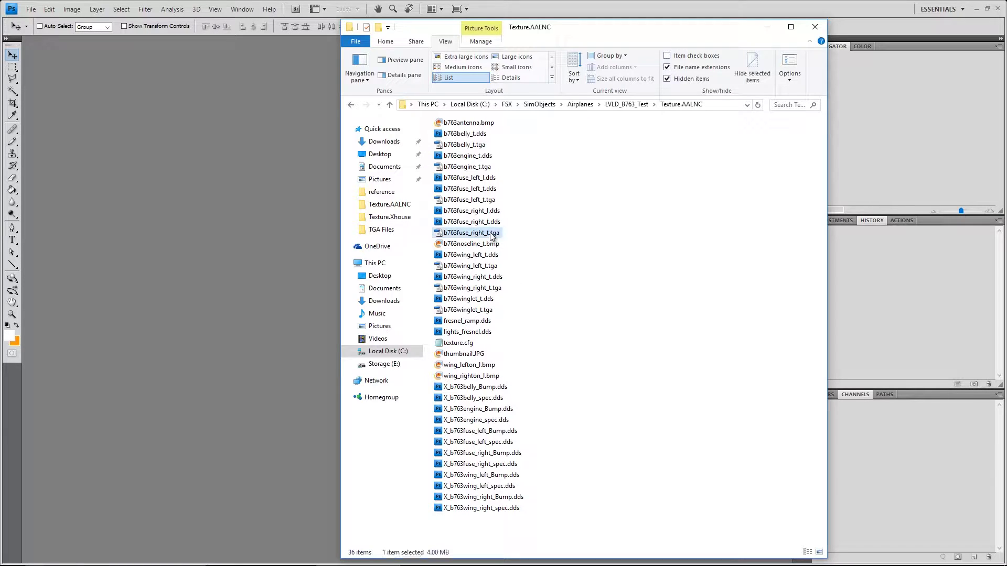
right_click(492, 237)
mouse_move(538, 288)
click(693, 301)
Review the extended bitmap save formats, including Extended 32 bit 888-8, for b763fuse_right_t, cancel the save, and close DXTBmp
click(8, 18)
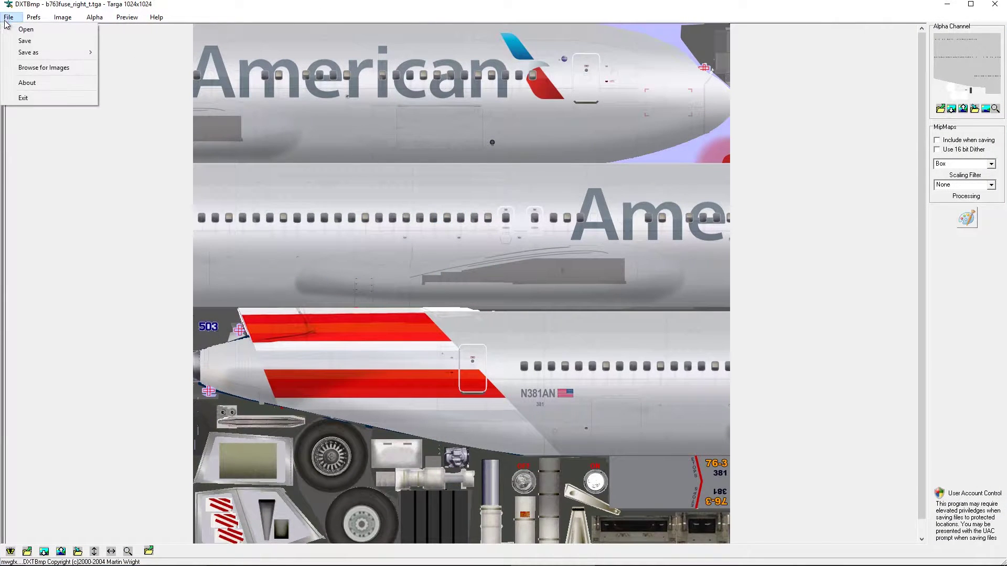
mouse_move(39, 54)
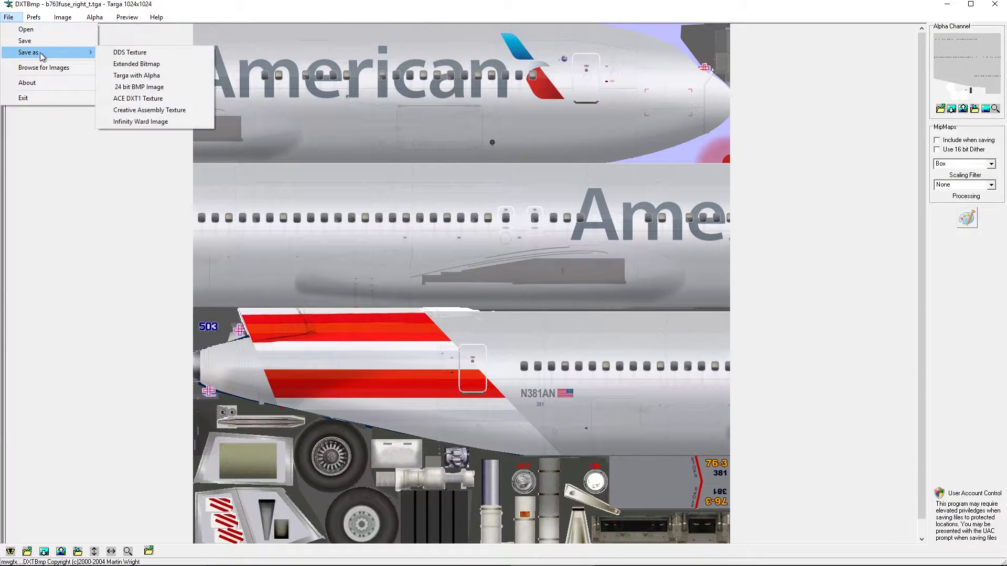
click(129, 64)
click(551, 271)
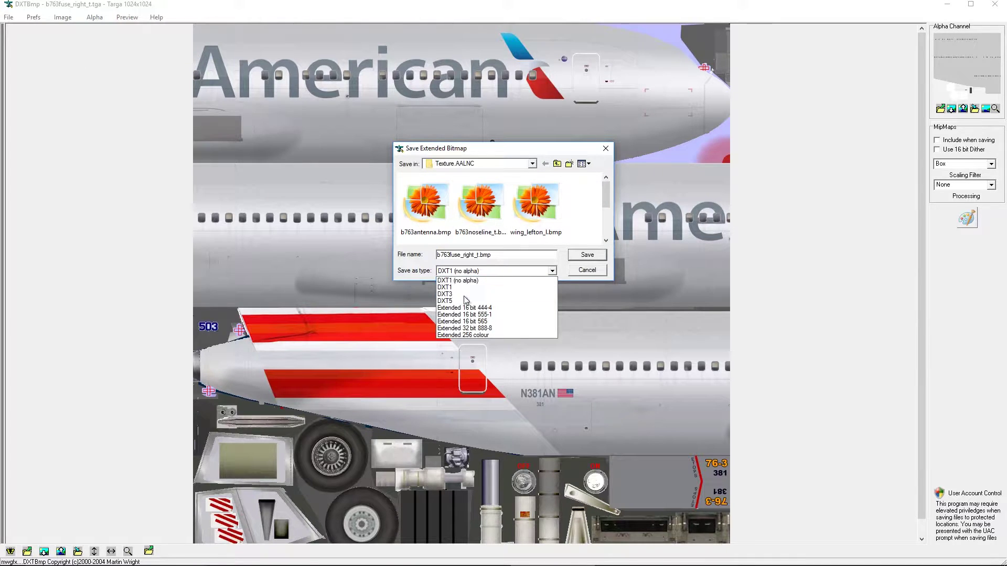
click(472, 328)
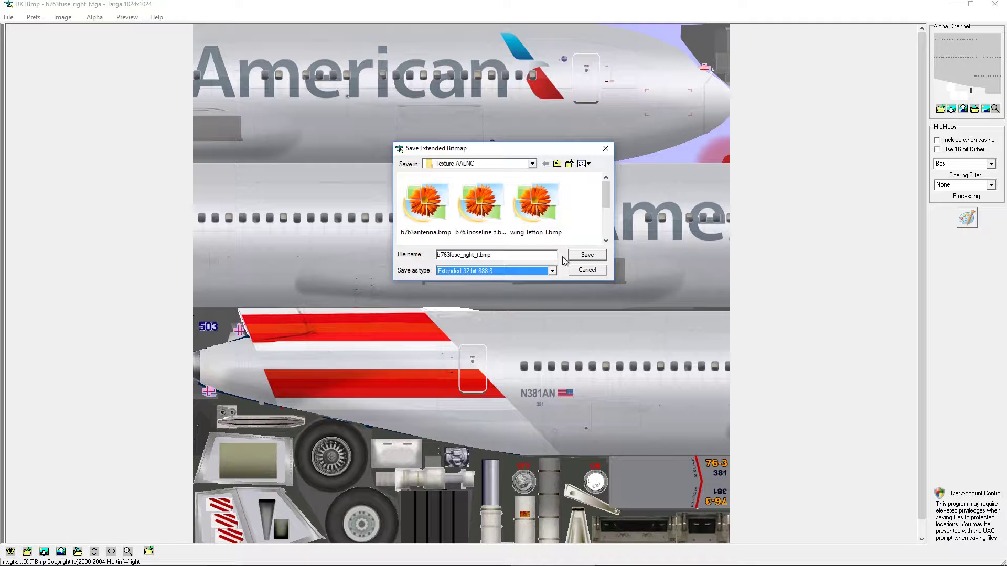
click(532, 271)
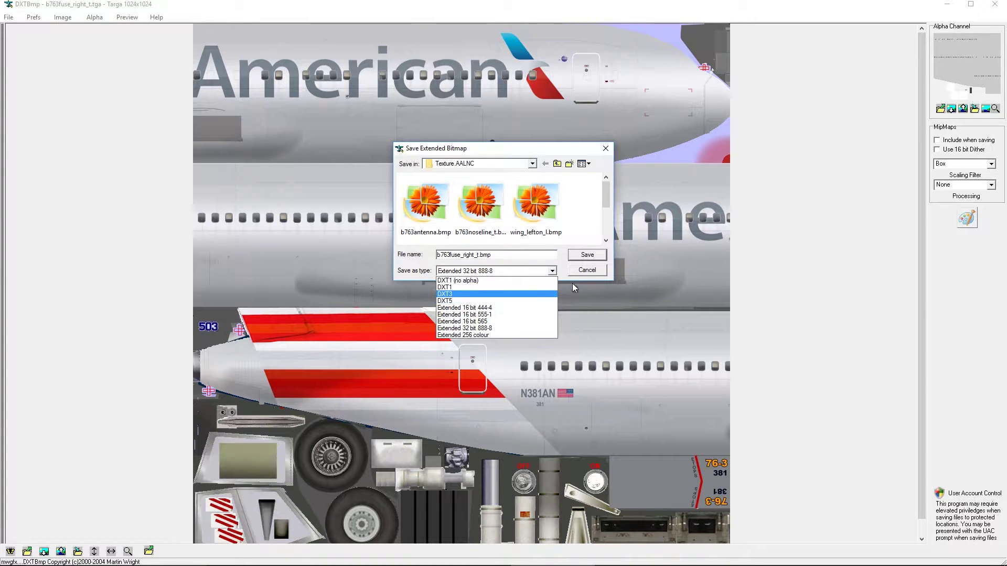
click(584, 271)
click(584, 271)
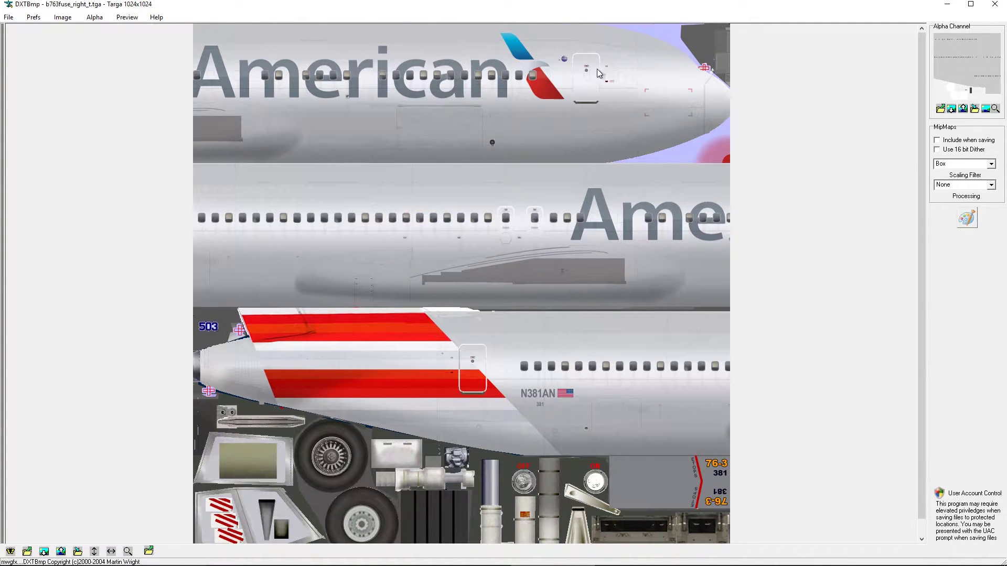
click(994, 4)
click(609, 282)
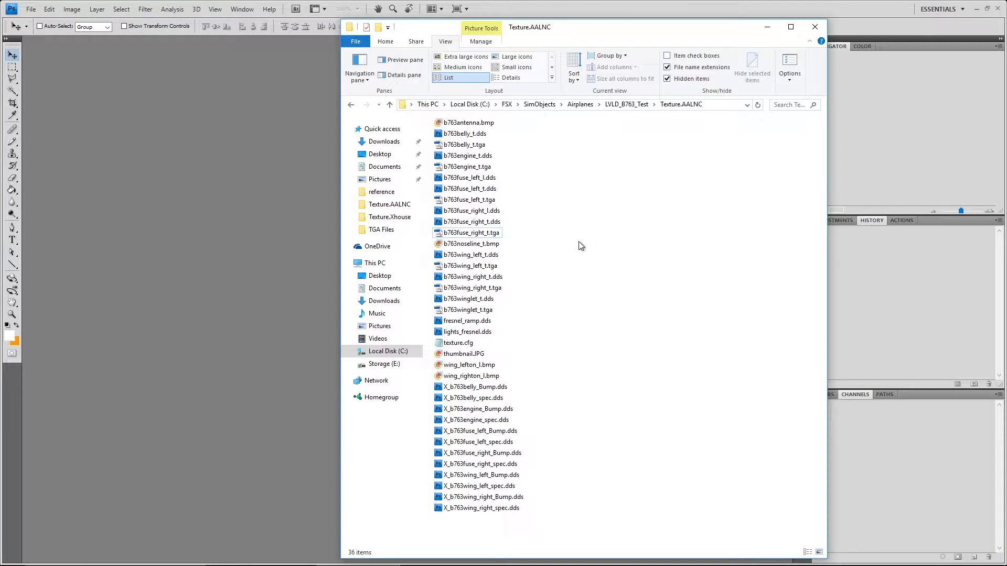
Search Google in Chrome for "p3d sdk" and open the Prepar3D SDK page
mouse_move(244, 565)
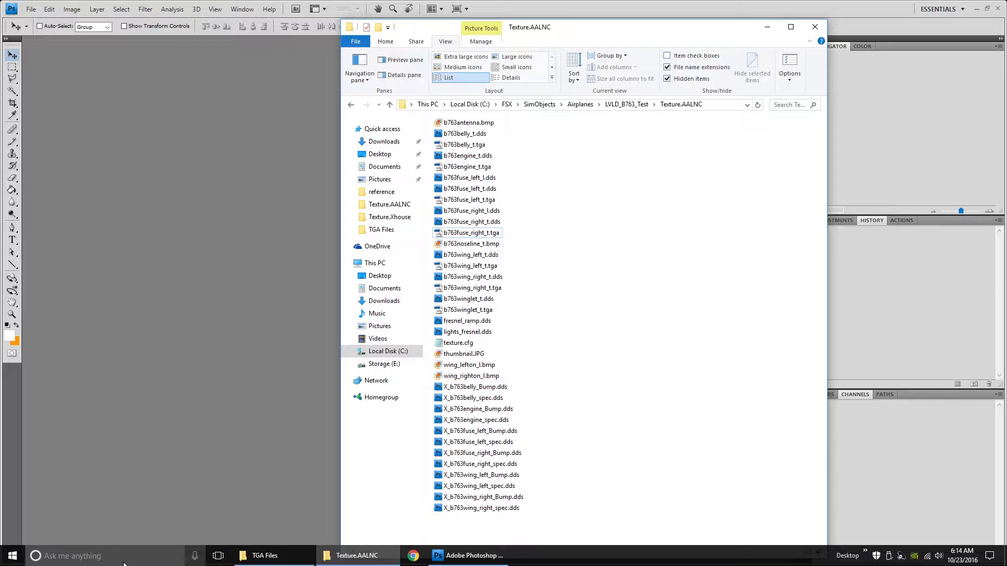
click(413, 555)
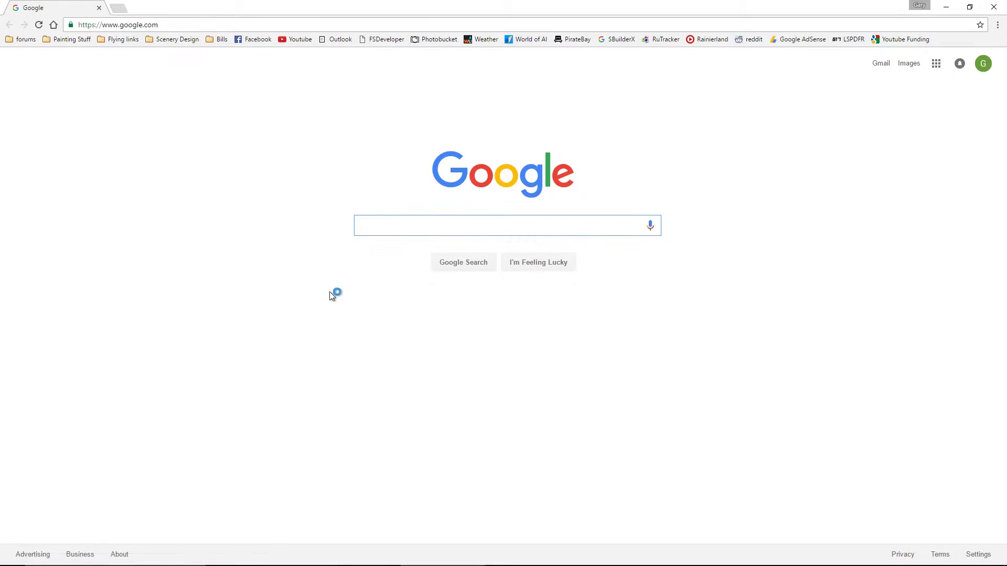
text(p3d sdk)
key(Return)
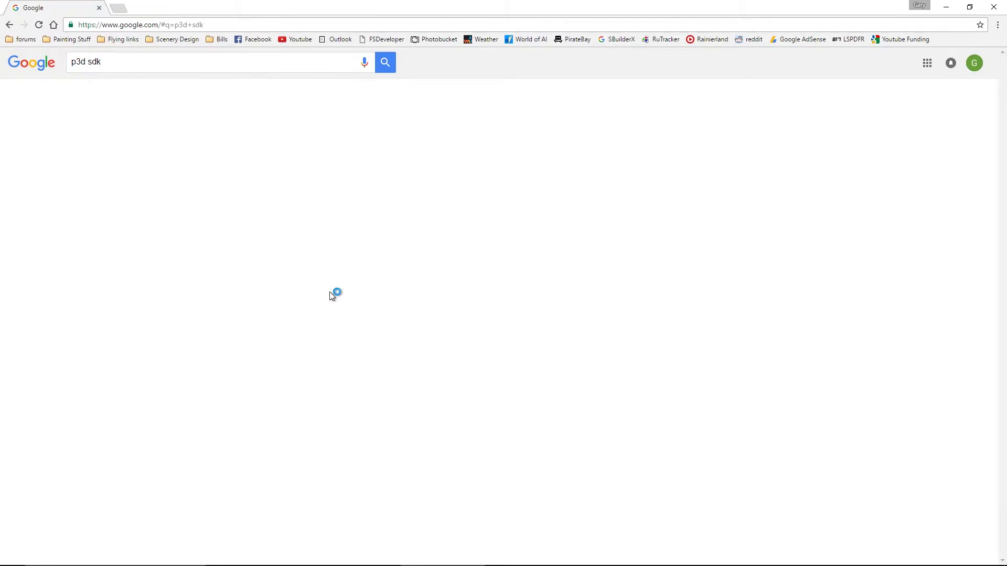
click(246, 143)
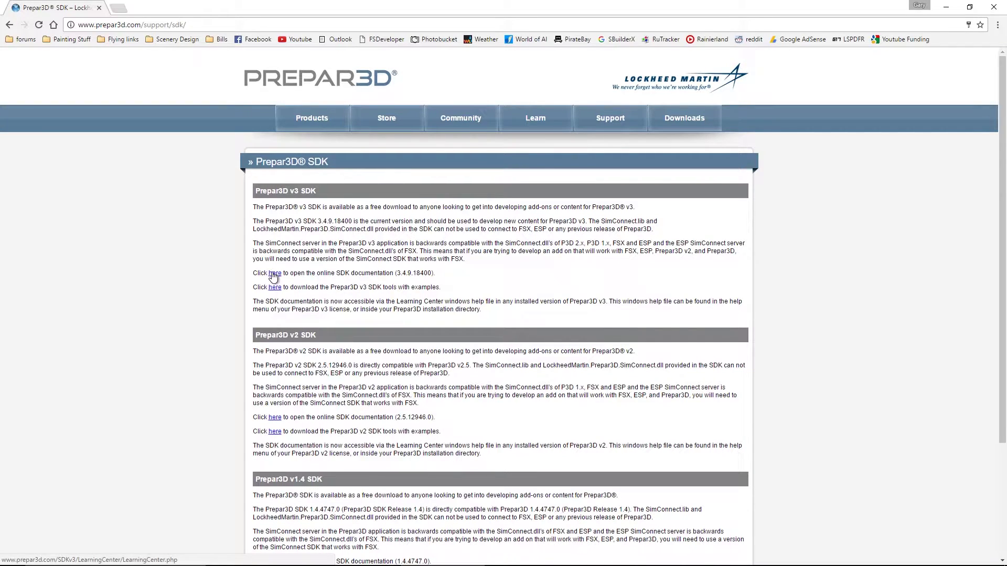
Check the SDK download options for Prepar3D v3, v2 and v1.4, and close the browser
scroll(353, 339, down, 3)
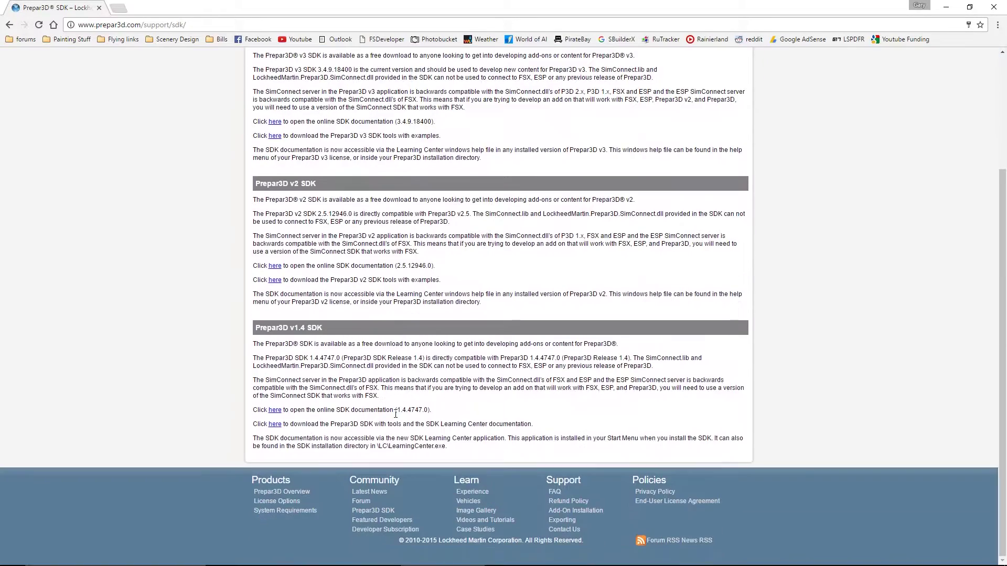
scroll(328, 378, up, 1)
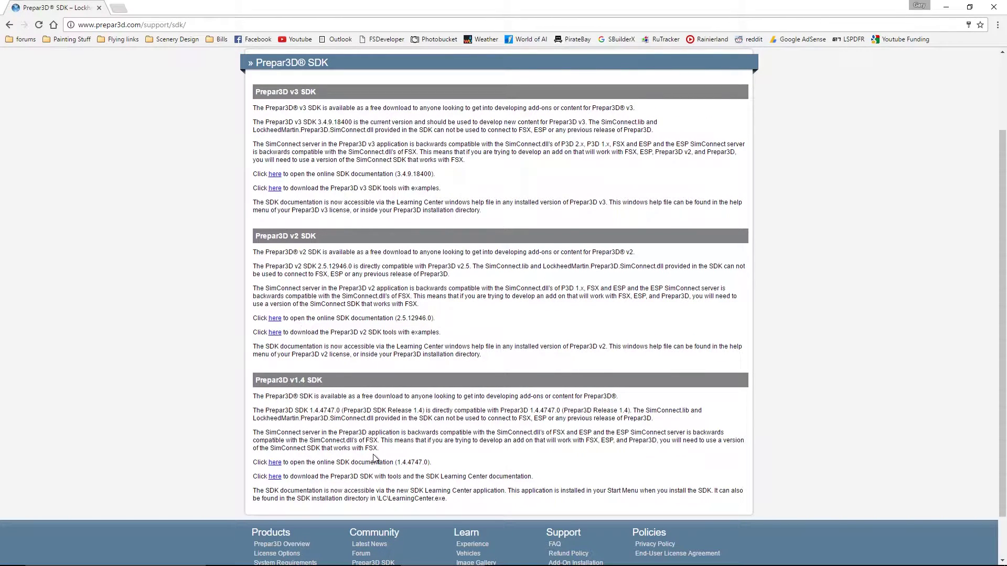
scroll(376, 418, up, 2)
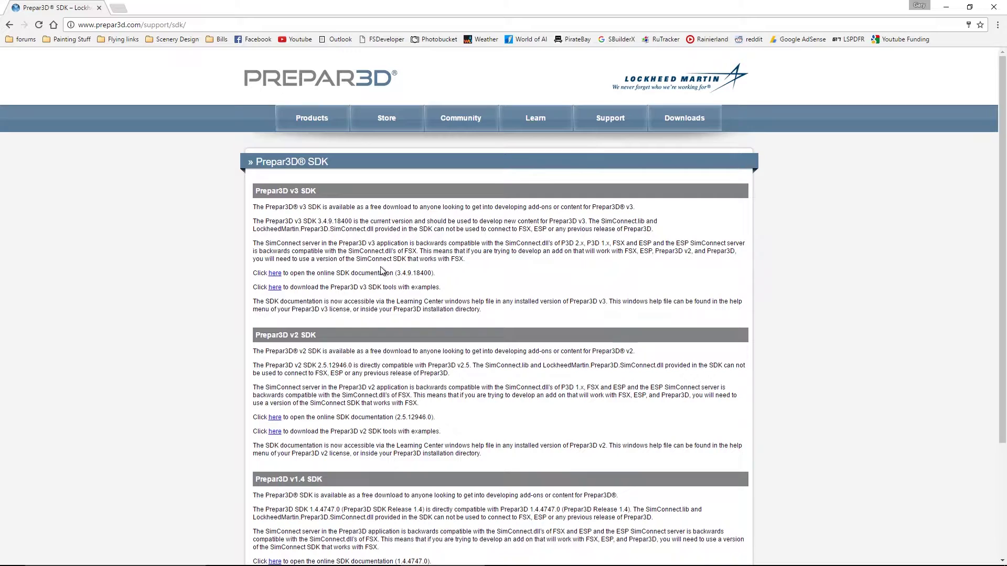
click(993, 7)
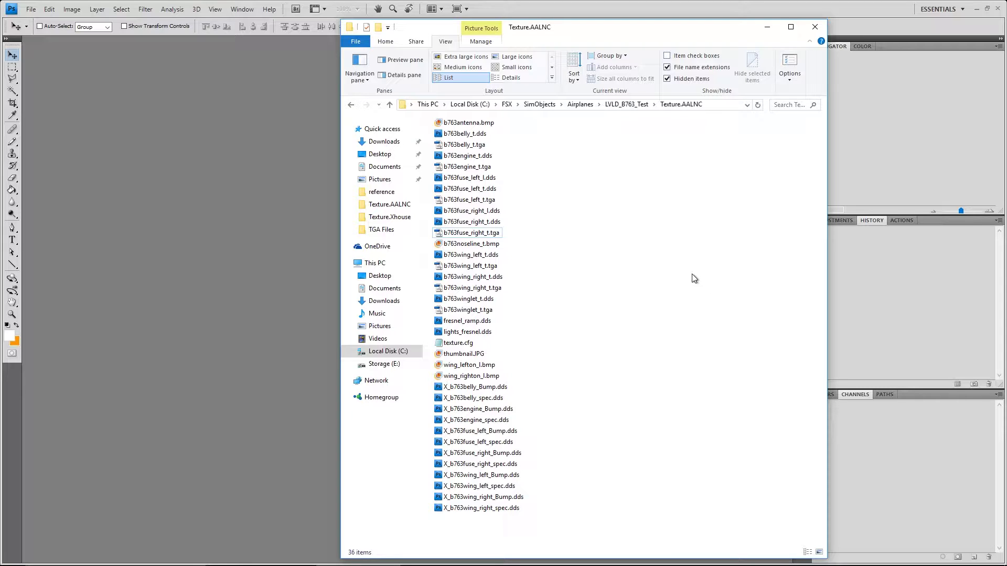
Move ImageTool.exe from the TGA Files folder into Texture.AALNC and close the TGA Files window
click(273, 560)
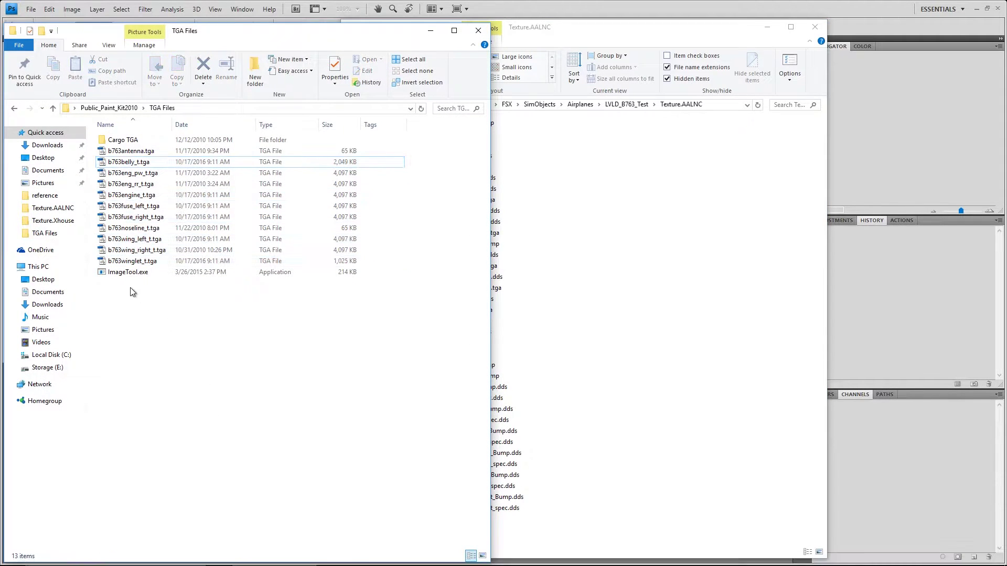
drag(135, 273, 713, 350)
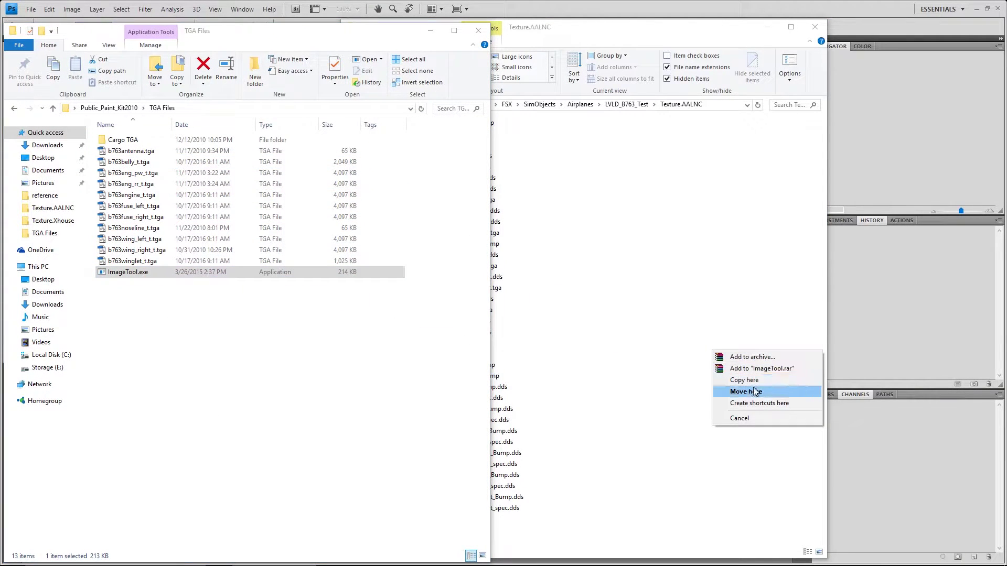
click(754, 393)
click(269, 307)
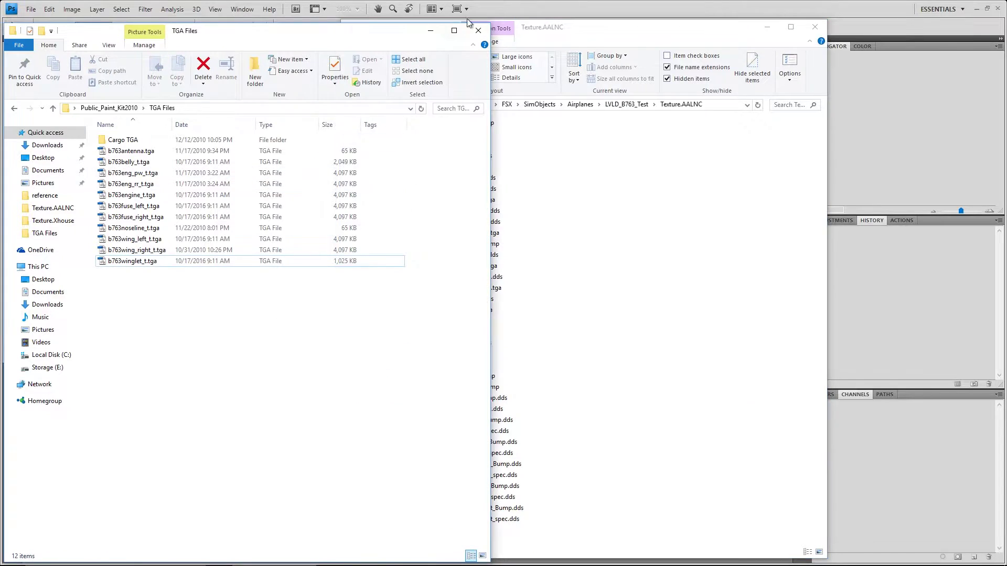
click(478, 30)
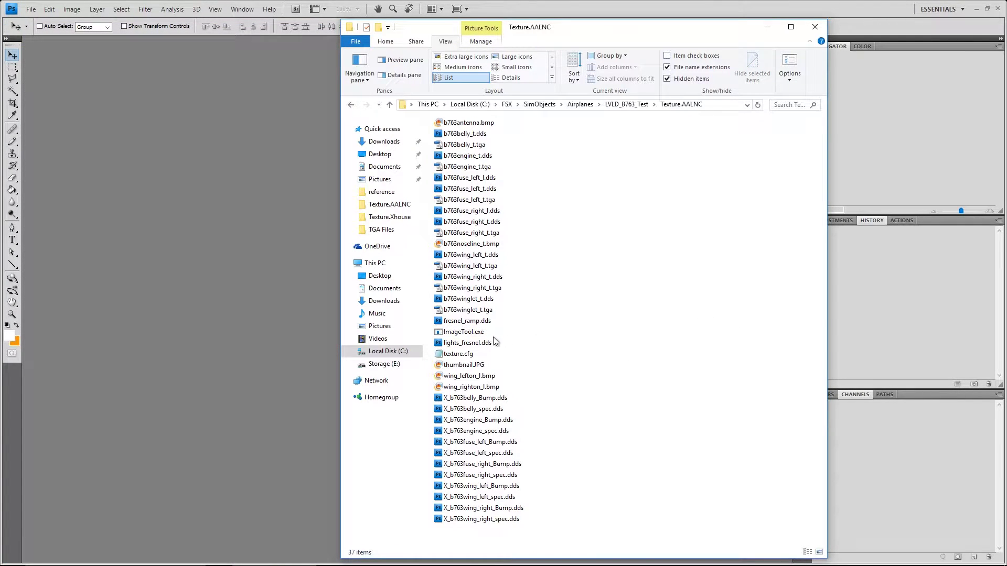
double_click(461, 333)
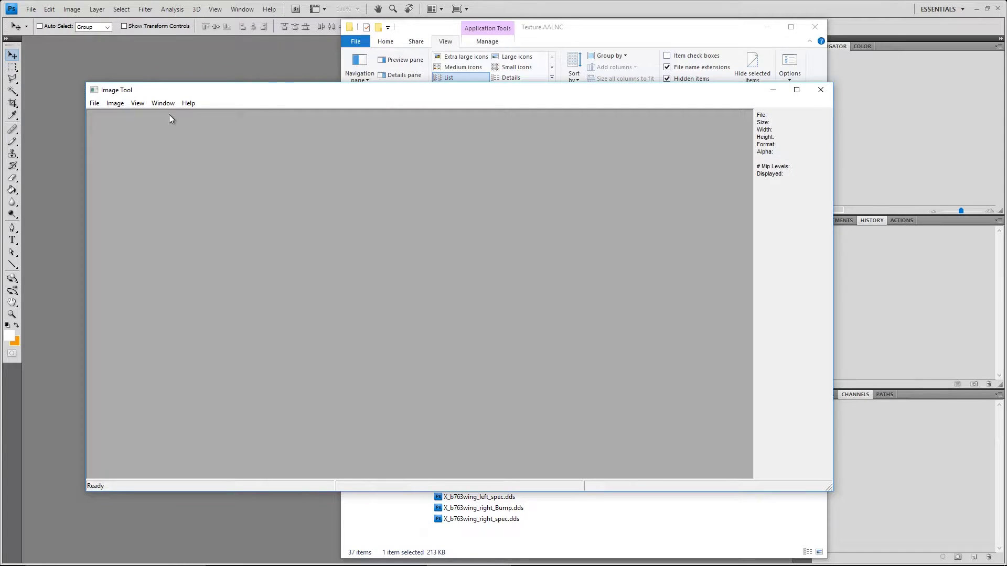
double_click(272, 92)
click(8, 18)
click(18, 28)
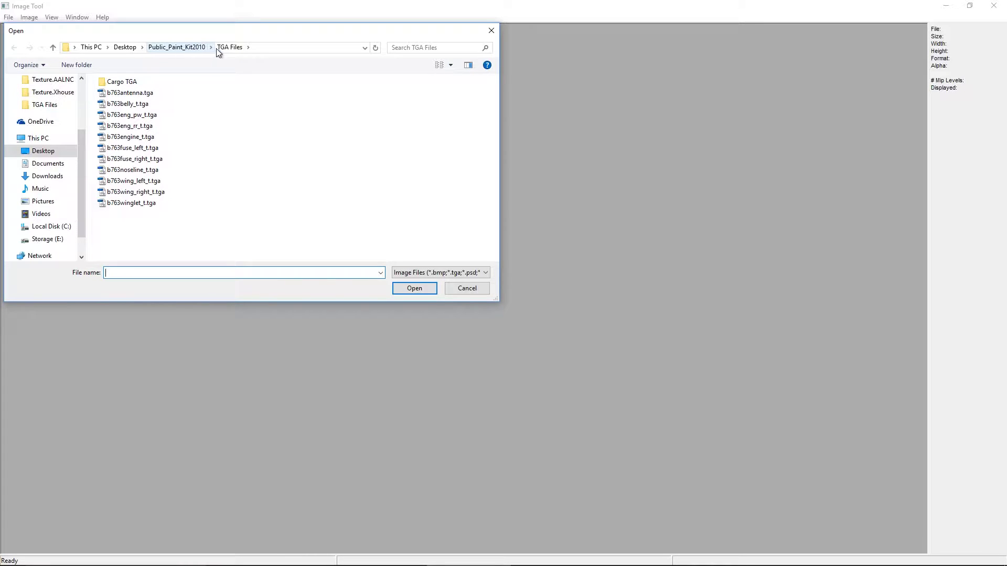
click(464, 286)
click(992, 6)
right_click(471, 332)
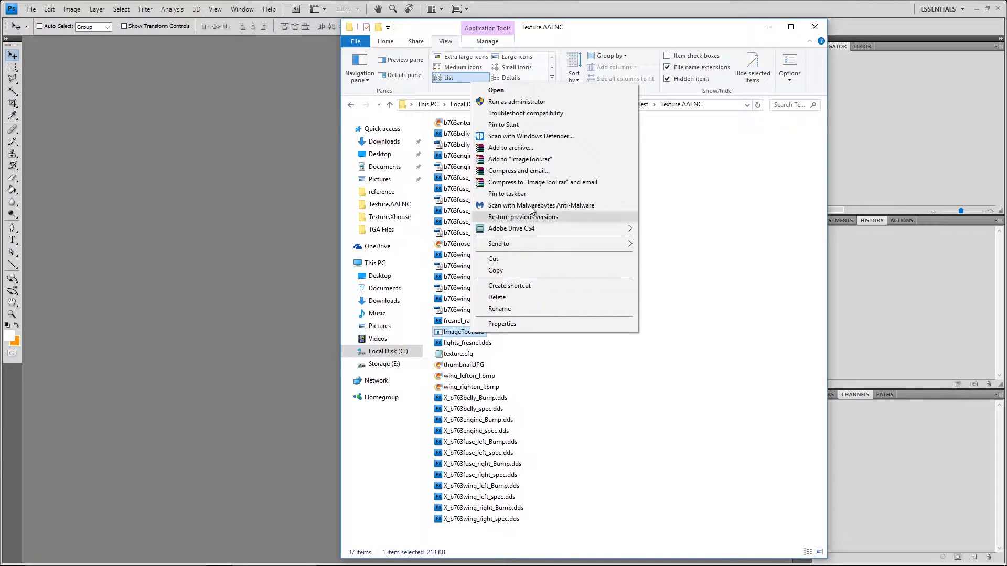
click(779, 297)
Launch ImageTool.exe from the Texture.AALNC folder, maximize its window, and bring up its dialog for opening images
double_click(464, 332)
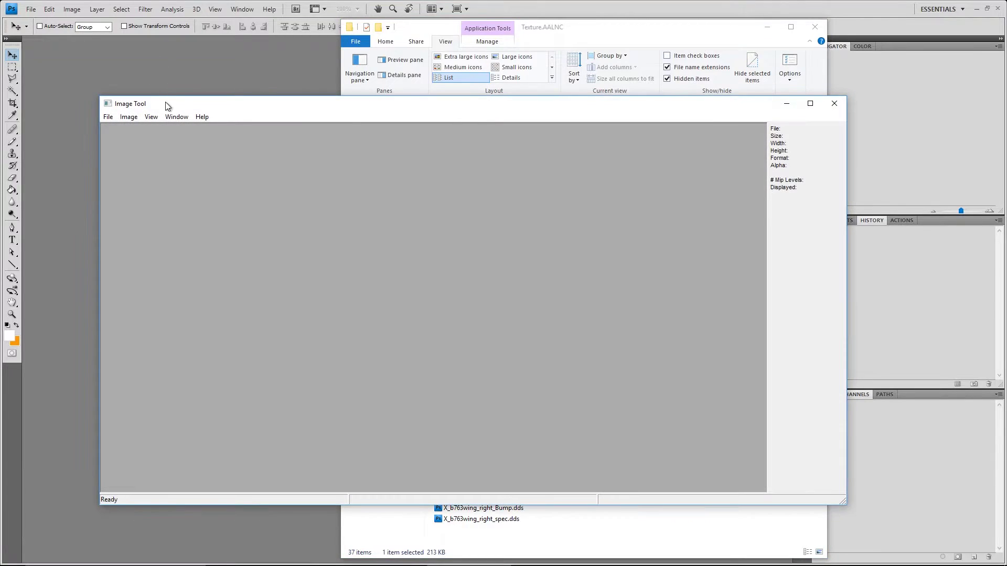
double_click(165, 102)
click(12, 19)
click(23, 31)
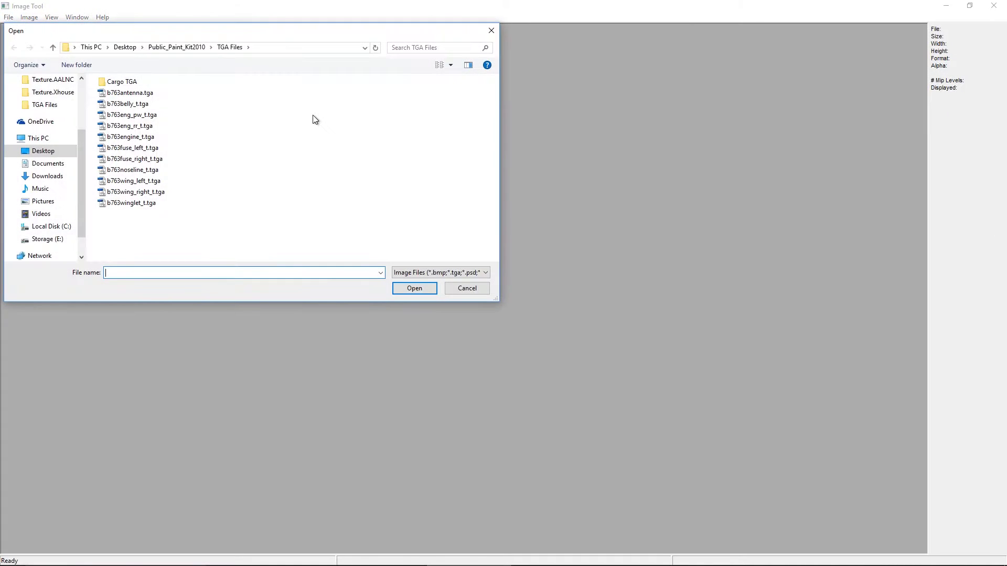
Browse to the Texture.AALNC folder under C:\FSX\SimObjects\Airplanes\LVLD_B763_Test
click(52, 229)
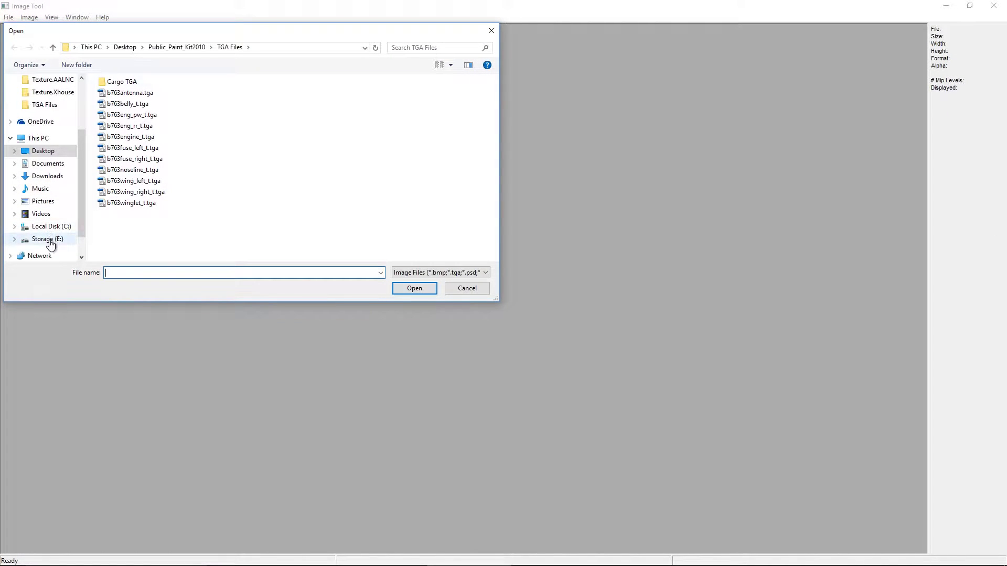
double_click(115, 195)
scroll(118, 201, down, 5)
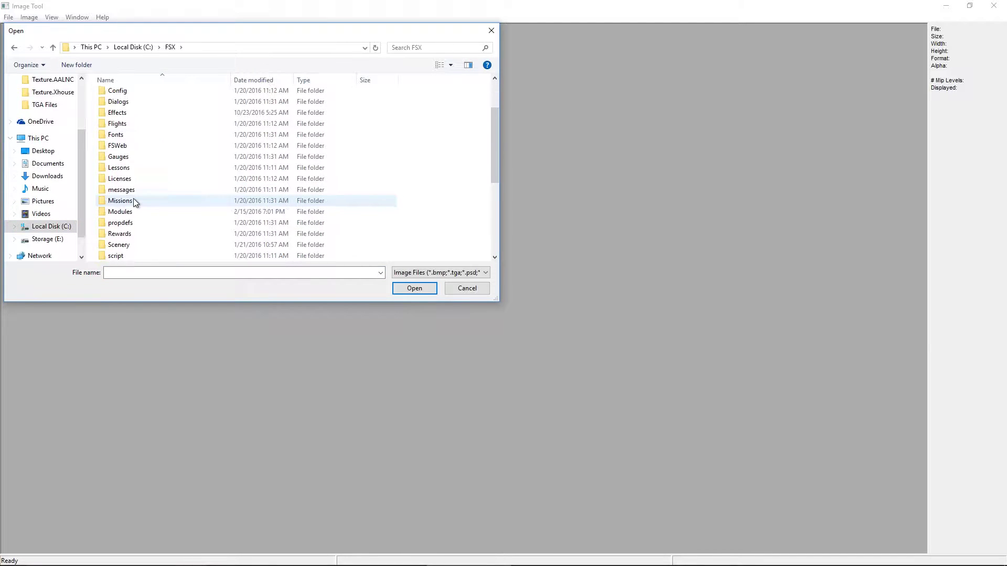
double_click(124, 222)
double_click(126, 97)
scroll(179, 173, down, 4)
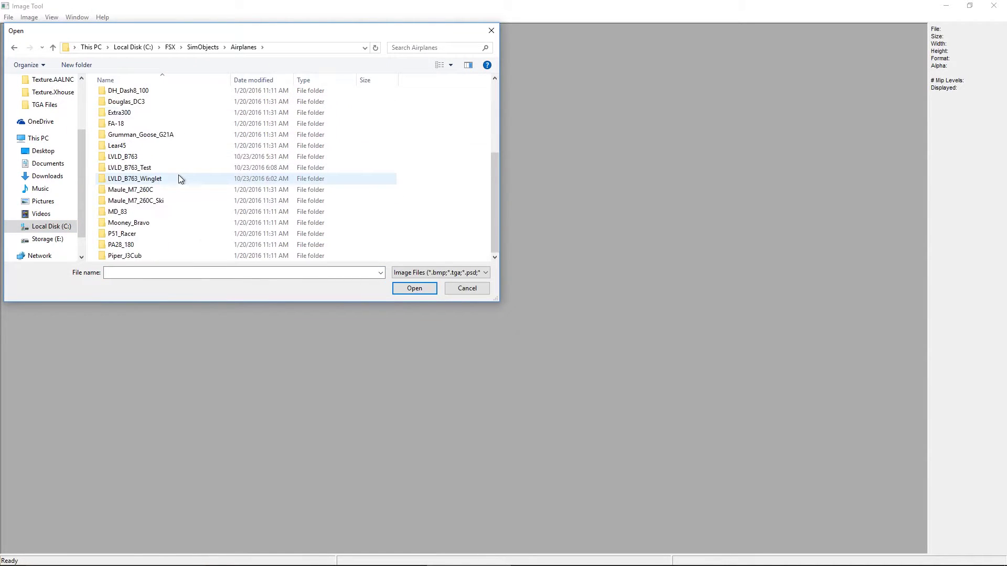
double_click(130, 168)
double_click(128, 129)
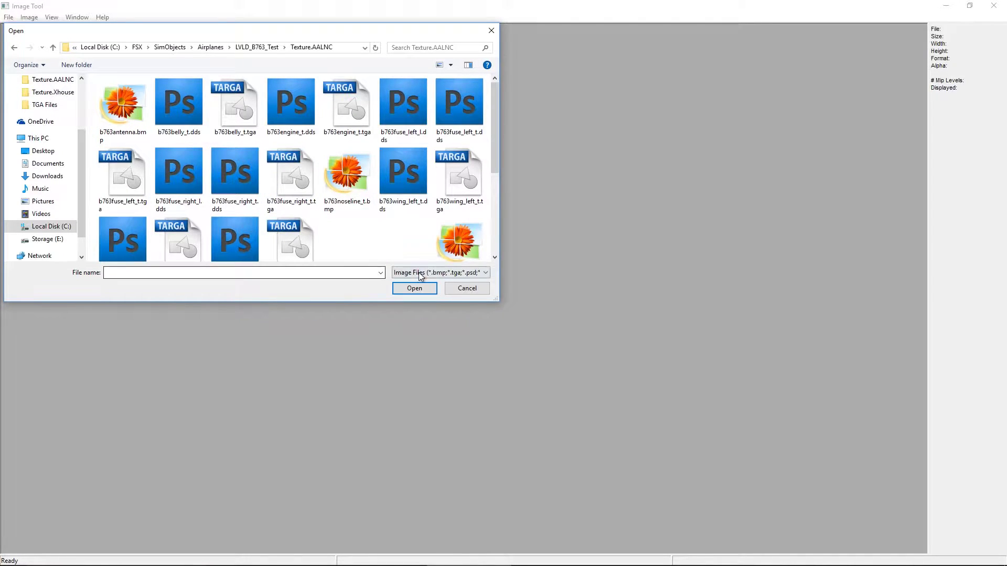
Filter the files to Targa (*.tga), show them as a list, and open all the b763 TGA textures together
click(485, 272)
click(421, 300)
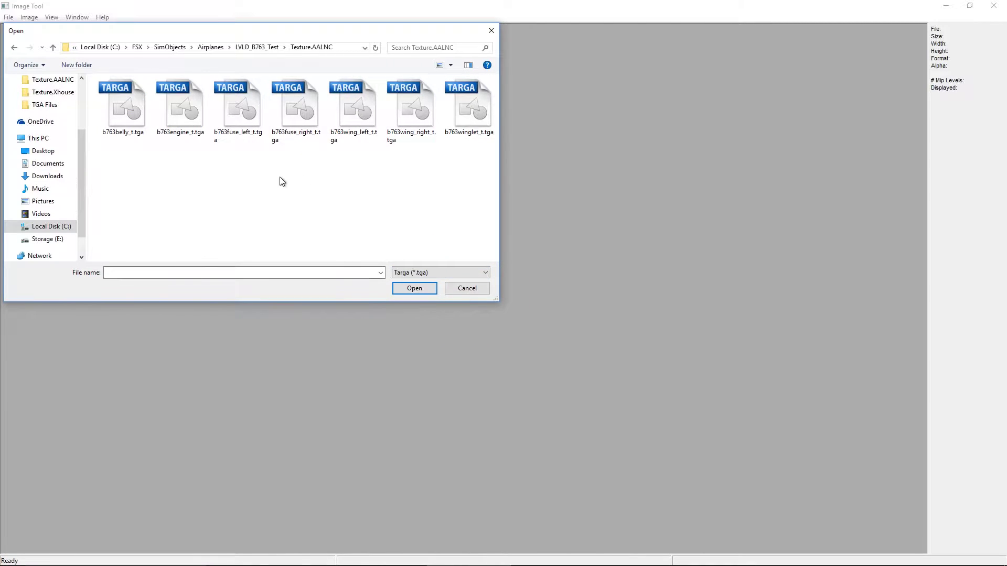
click(451, 65)
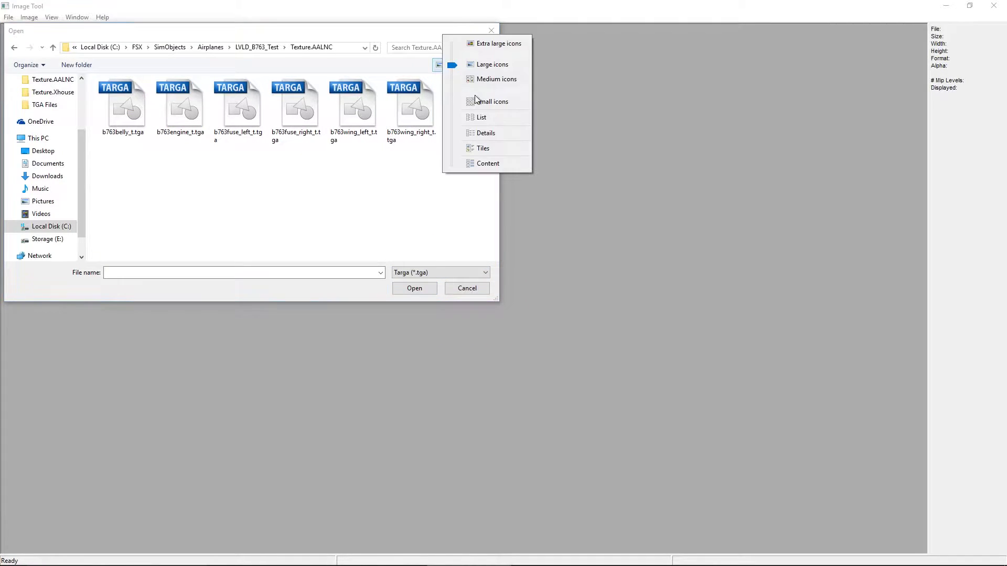
click(482, 117)
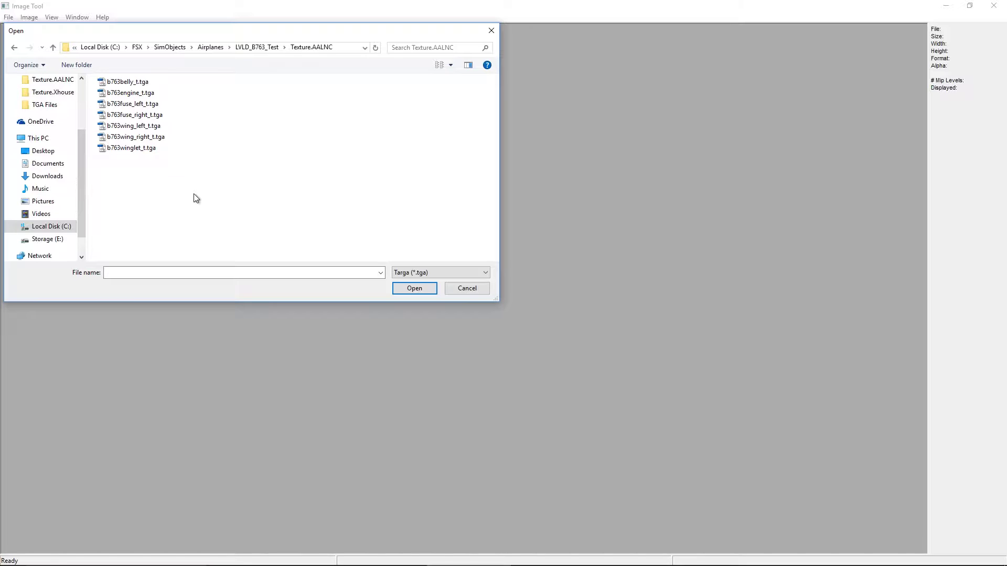
drag(195, 198, 111, 78)
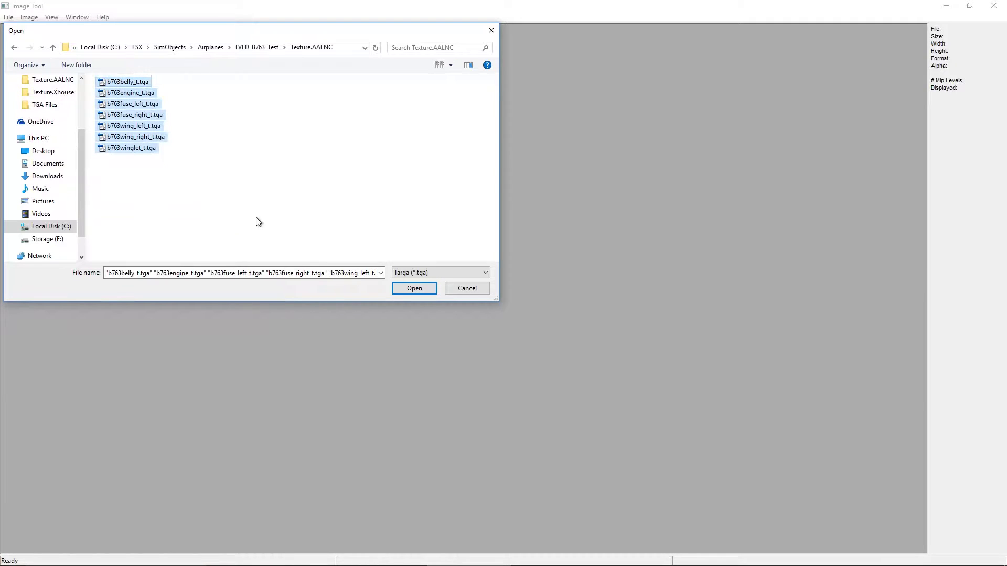
click(423, 288)
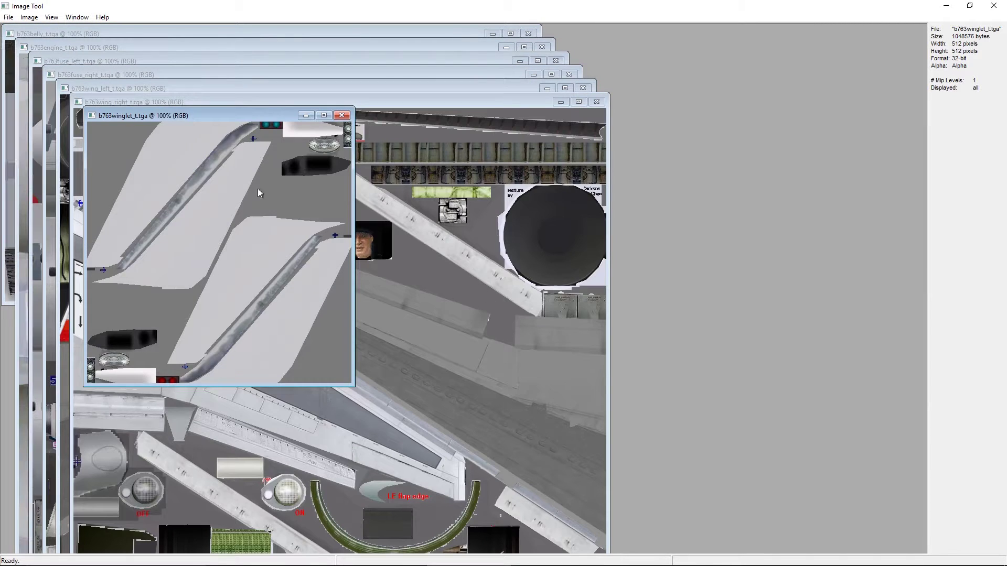
Save b763winglet_t.tga as b763winglet_t.dds, replacing the existing DDS file, and close that image
click(9, 18)
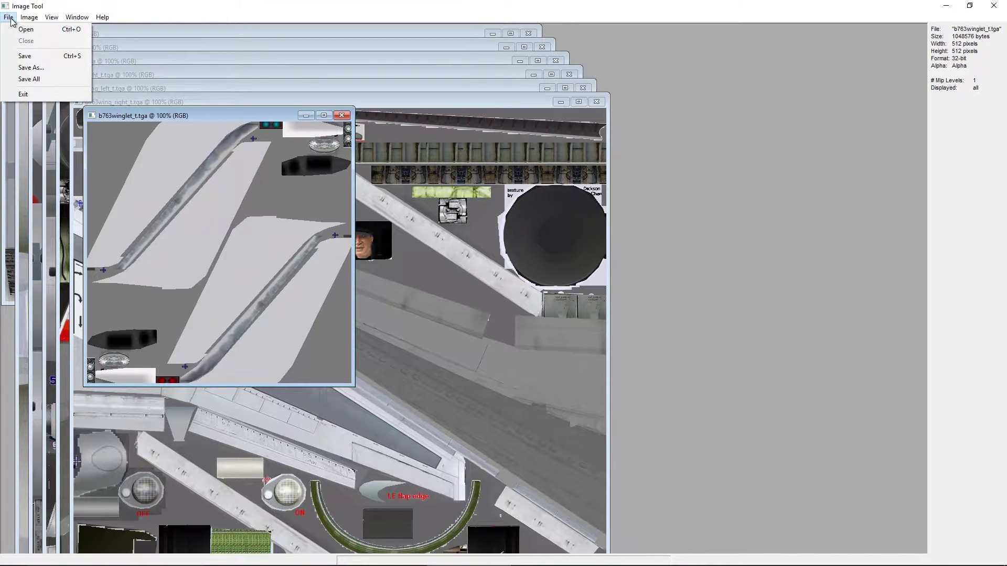
click(29, 67)
click(228, 270)
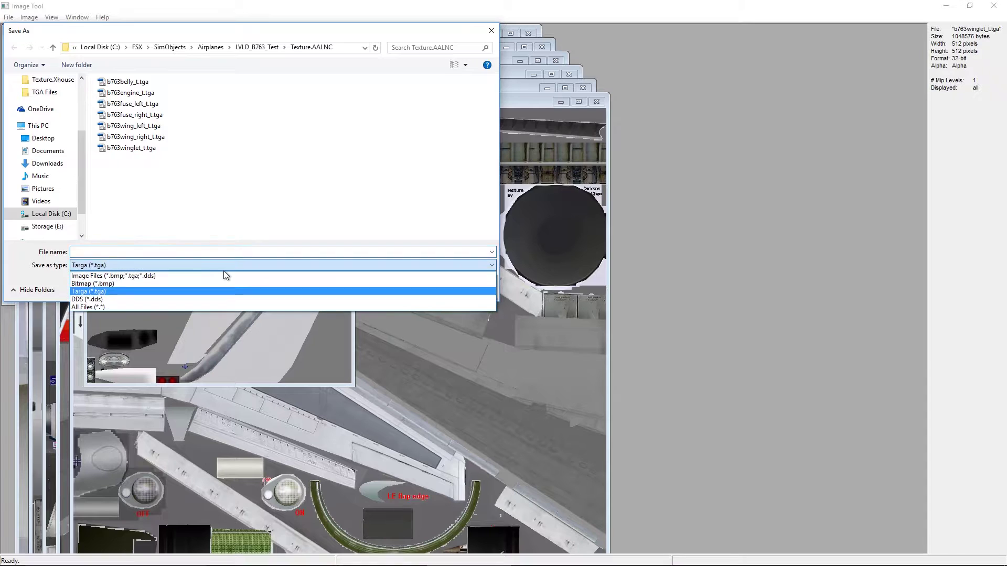
click(157, 274)
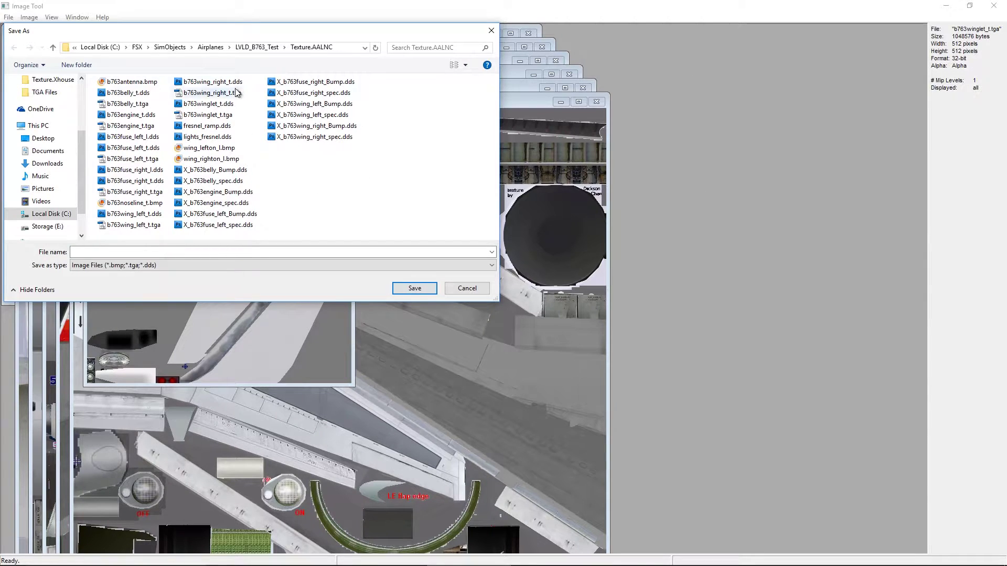
click(223, 104)
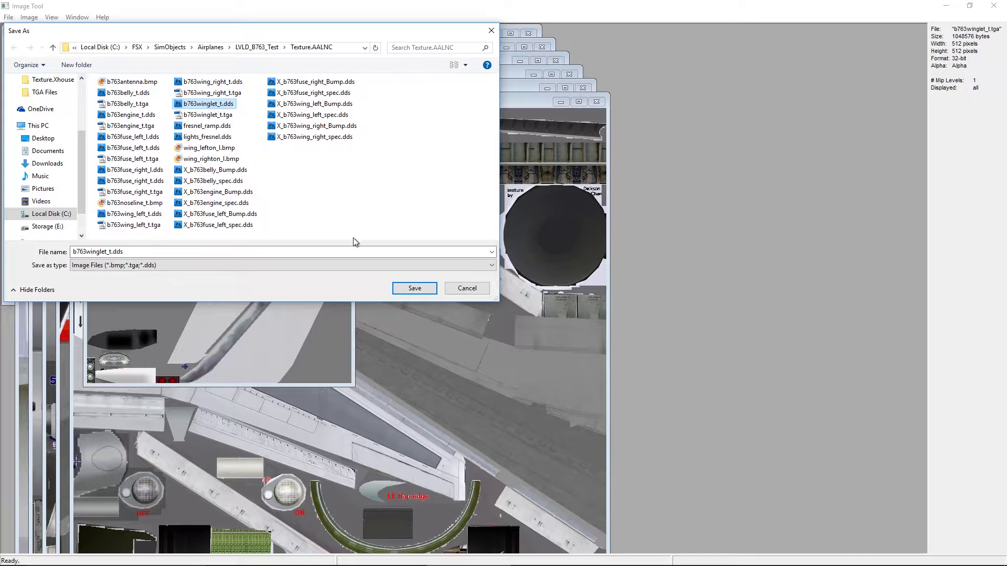
click(414, 289)
click(533, 293)
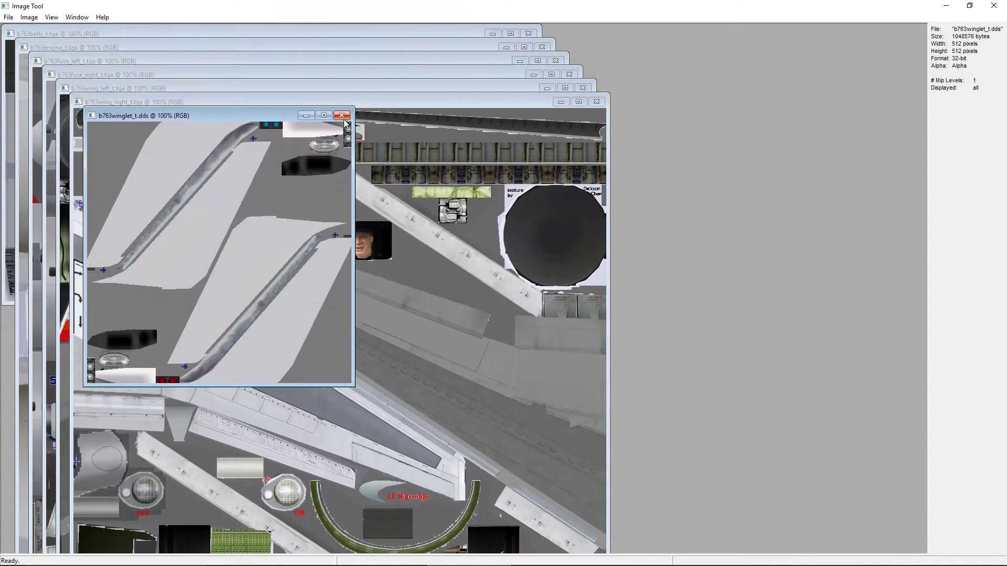
click(339, 119)
Save b763wing_right_t.tga over the existing b763wing_right_t.dds and close that image
click(11, 17)
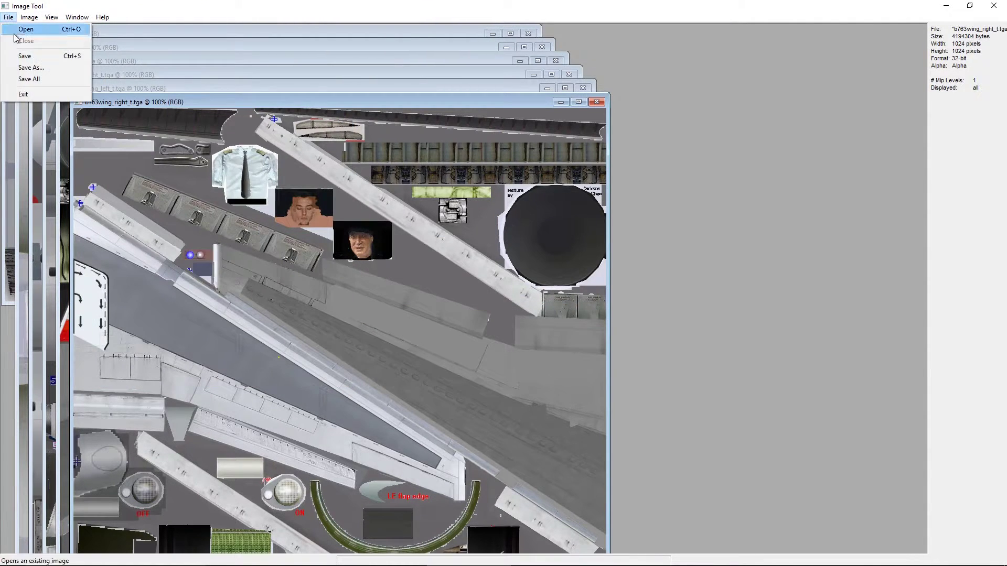
click(24, 67)
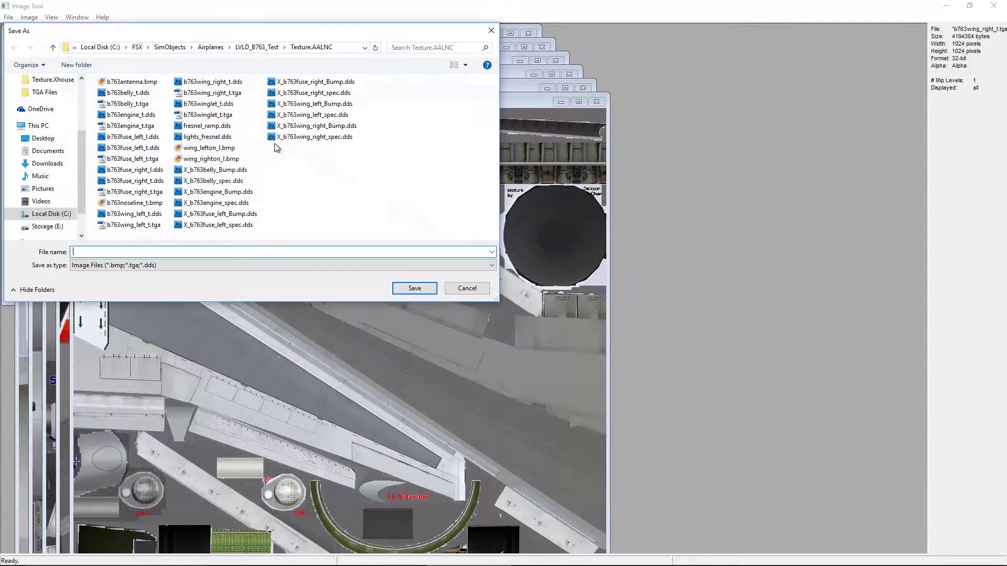
click(229, 82)
click(415, 289)
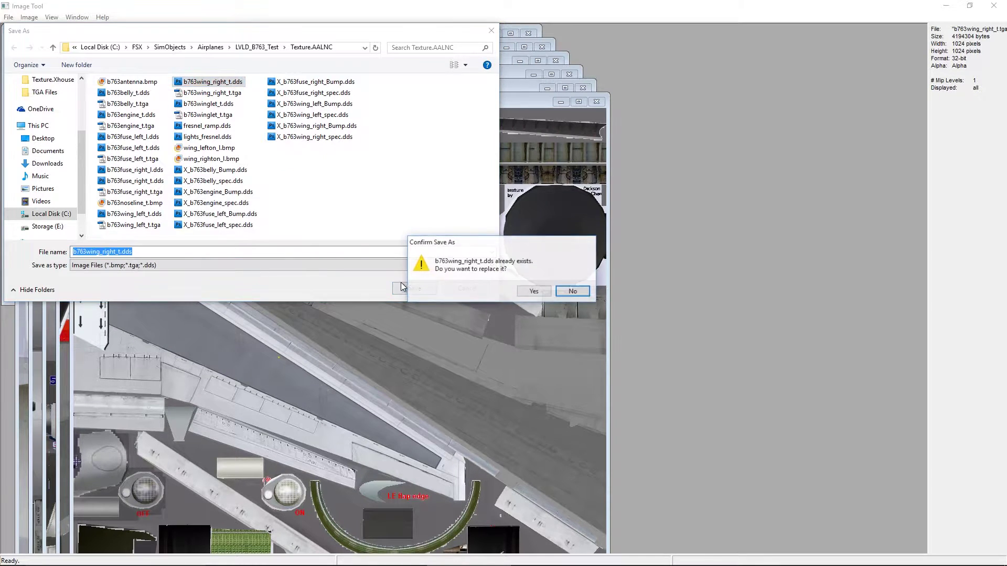
click(535, 292)
click(596, 102)
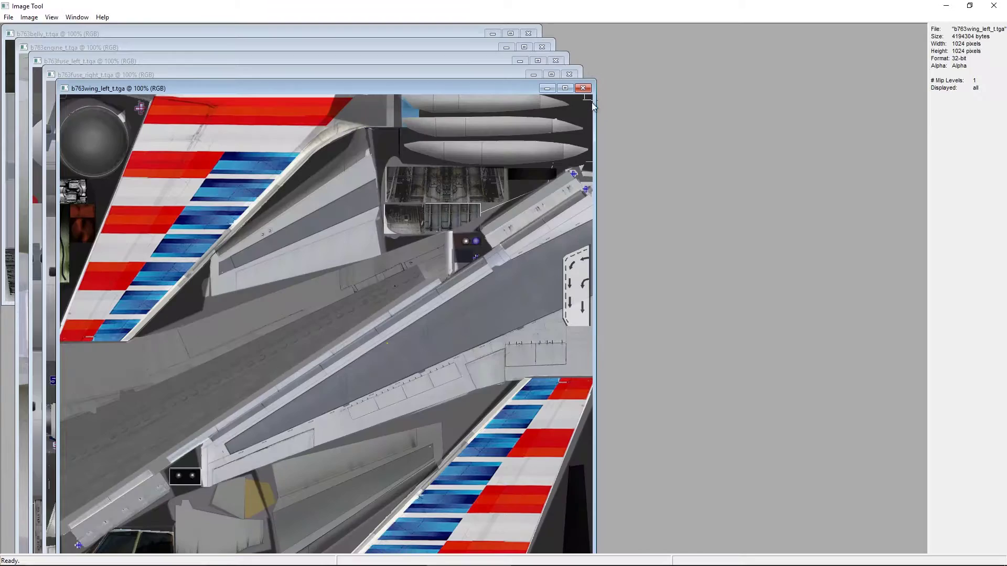
Start saving the b763wing_left_t texture
click(9, 17)
click(26, 59)
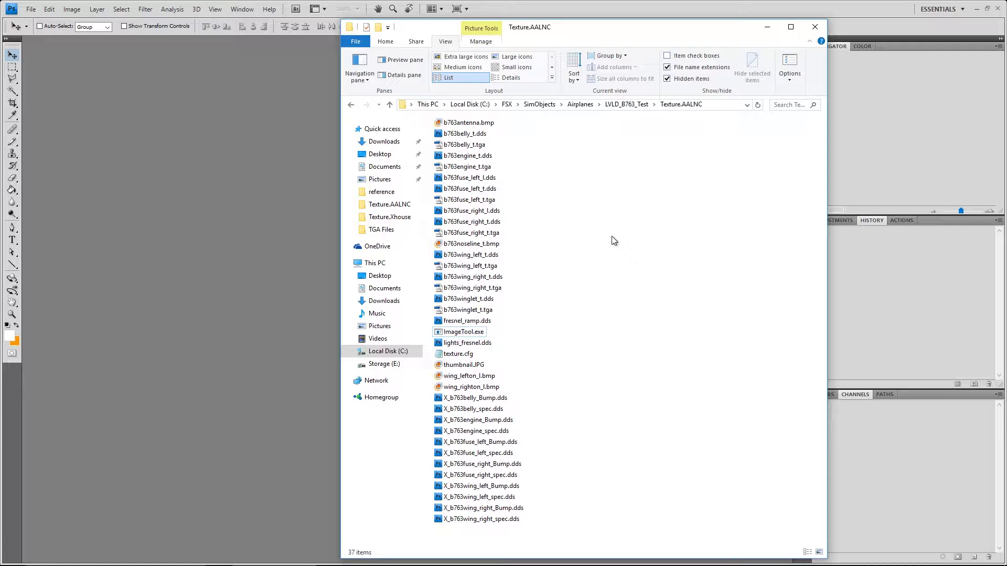
Close the Texture.AALNC folder window and Photoshop, and launch Flight Simulator X from the desktop
click(815, 26)
click(998, 9)
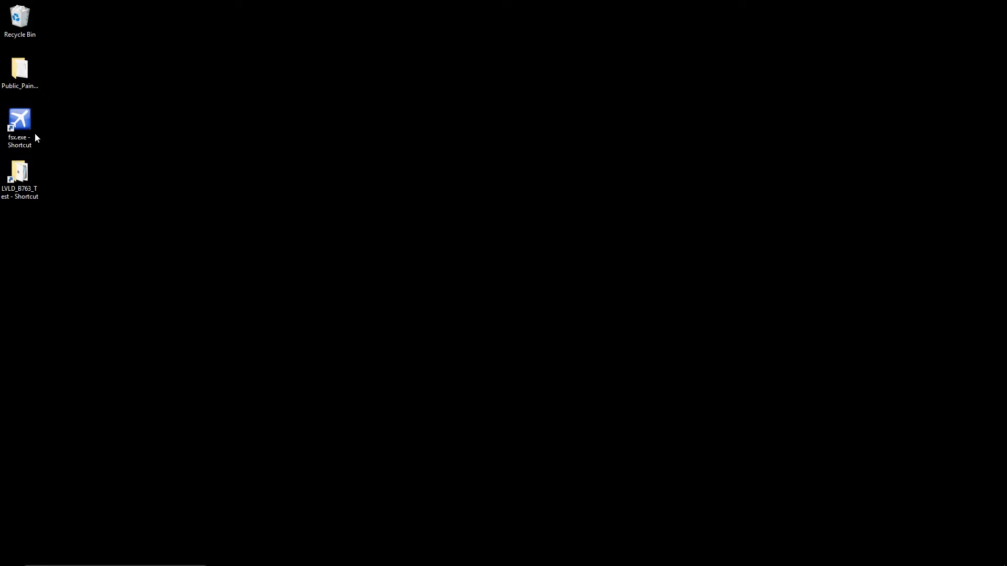
double_click(19, 120)
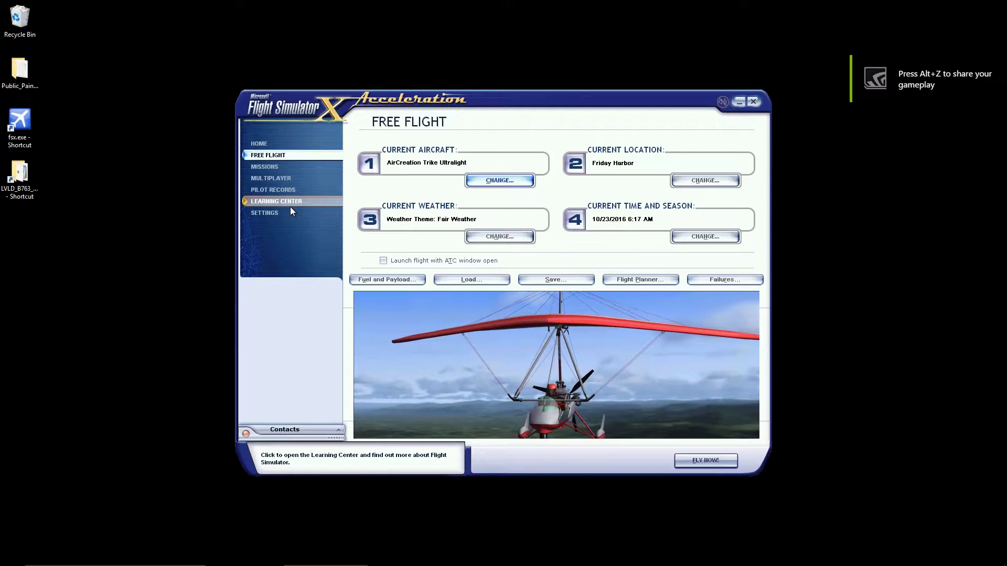
Choose the Level-D Simulations Boeing 767-300ER (GE Winglet) in the American Airlines variation as the current aircraft
click(503, 181)
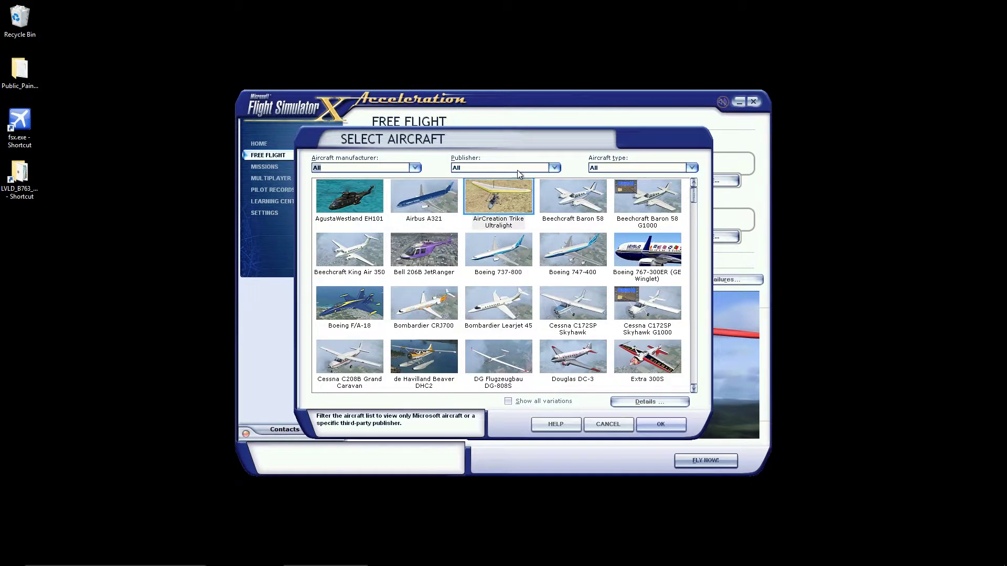
click(518, 169)
click(512, 180)
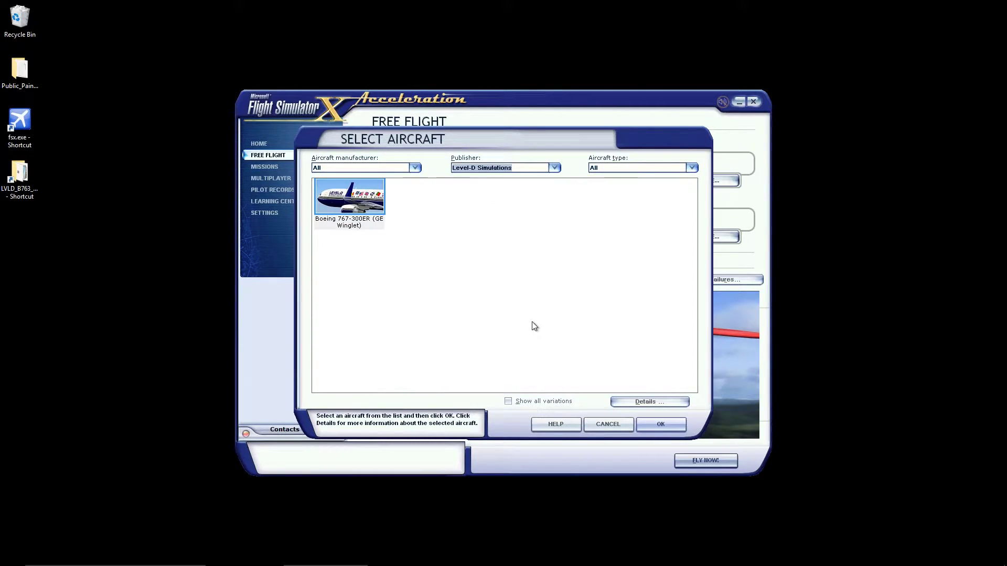
click(508, 402)
click(422, 203)
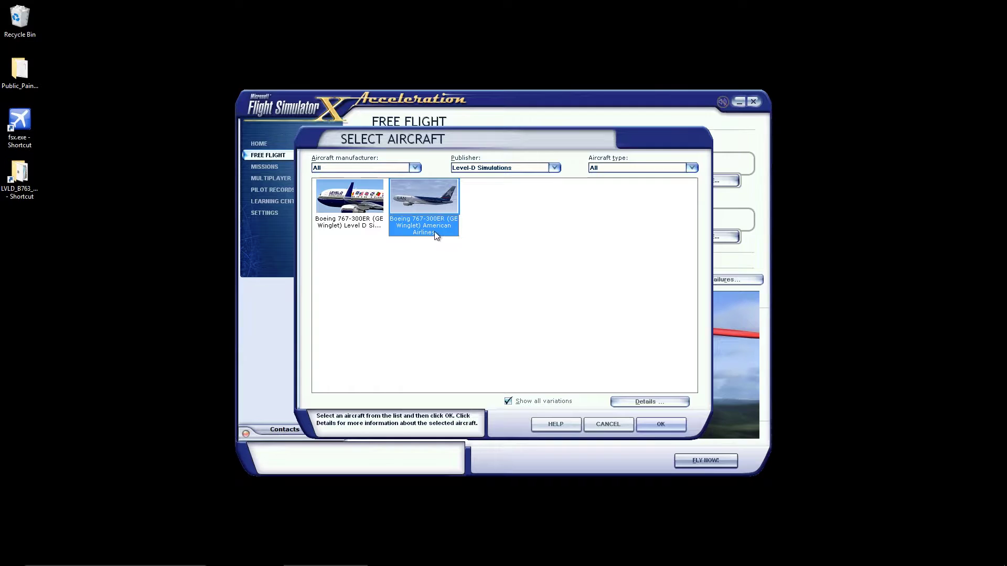
click(662, 424)
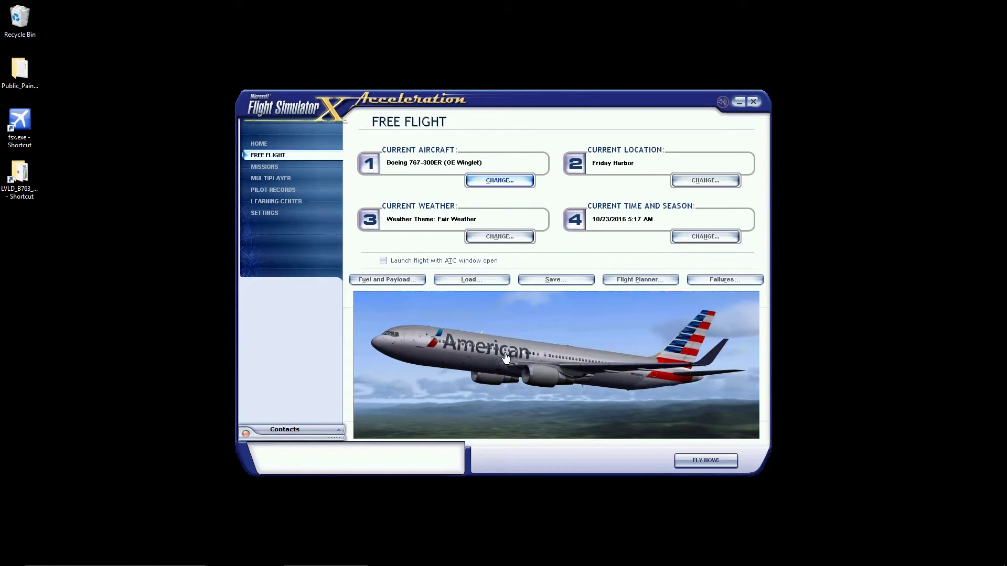
Set the flight's starting location to the airport with ID OOMS
click(703, 181)
click(524, 180)
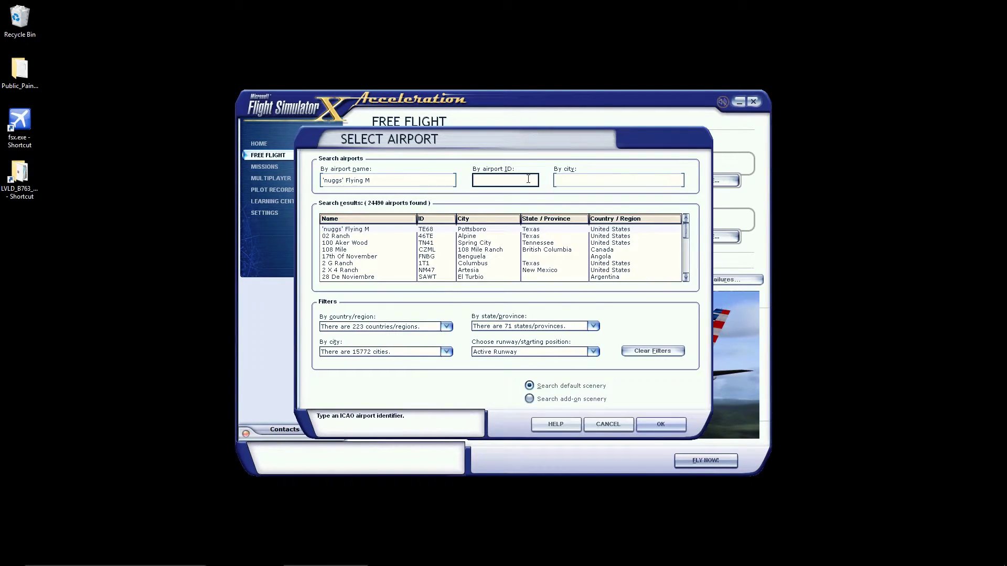
text(OOMS)
key(Return)
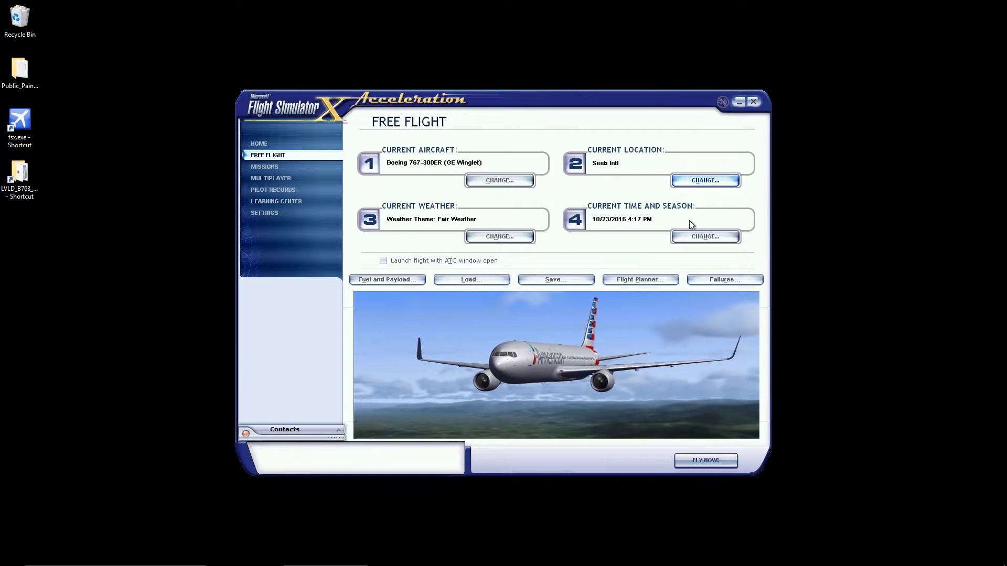
Set the flight's time of day to Day
click(702, 239)
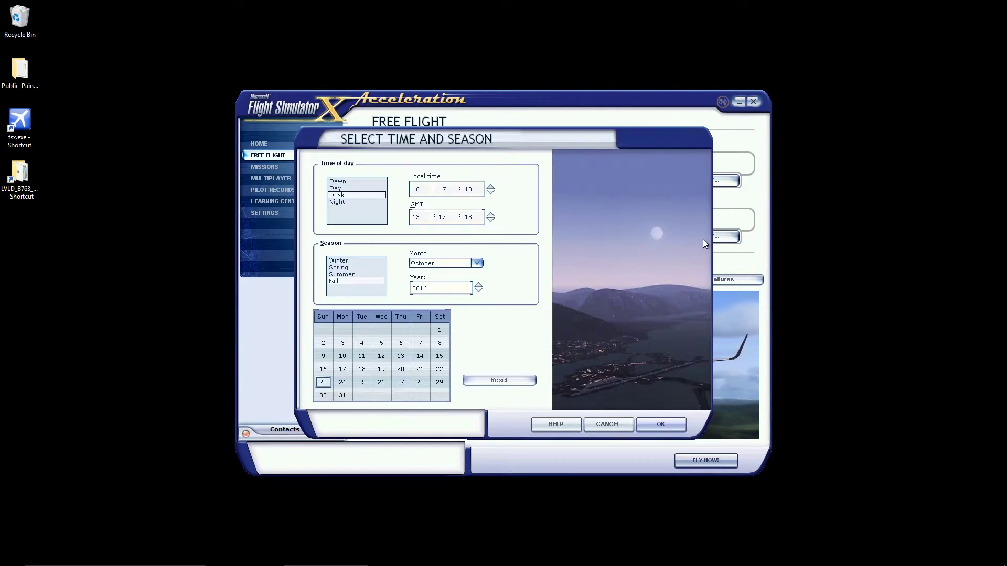
click(337, 189)
click(655, 424)
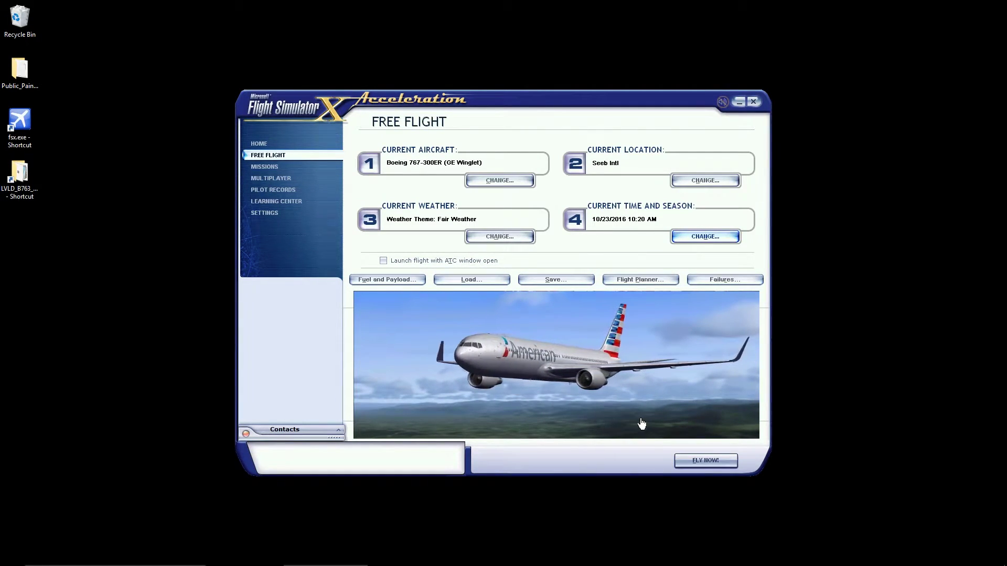
Start the flight and inspect the American livery on the aircraft in the outside spot view
click(698, 460)
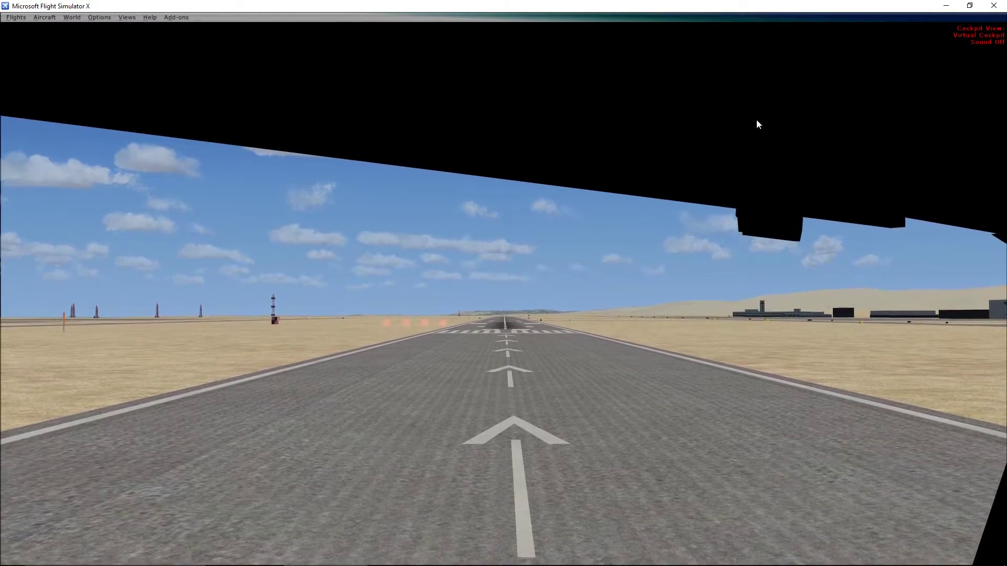
key(s)
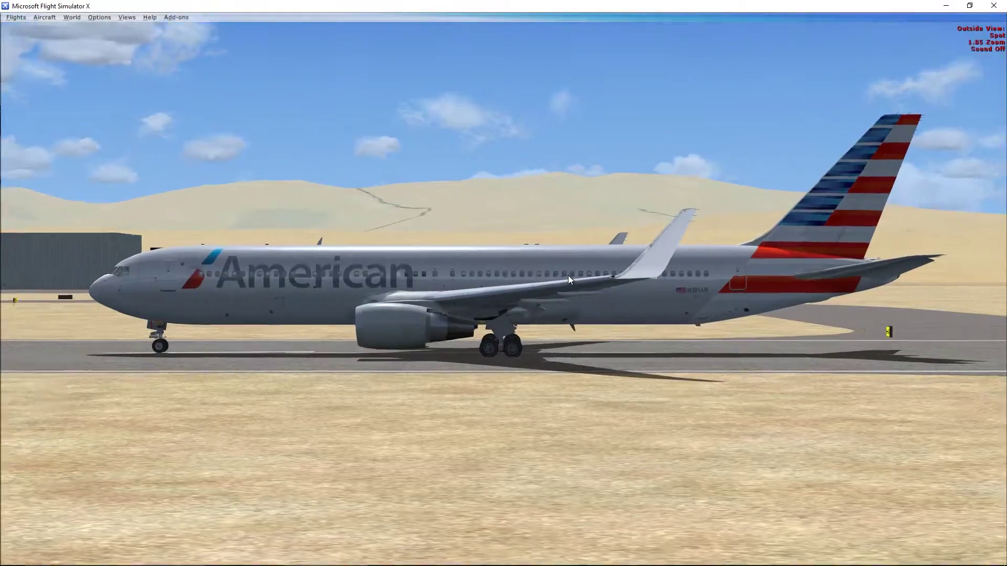
key(space)
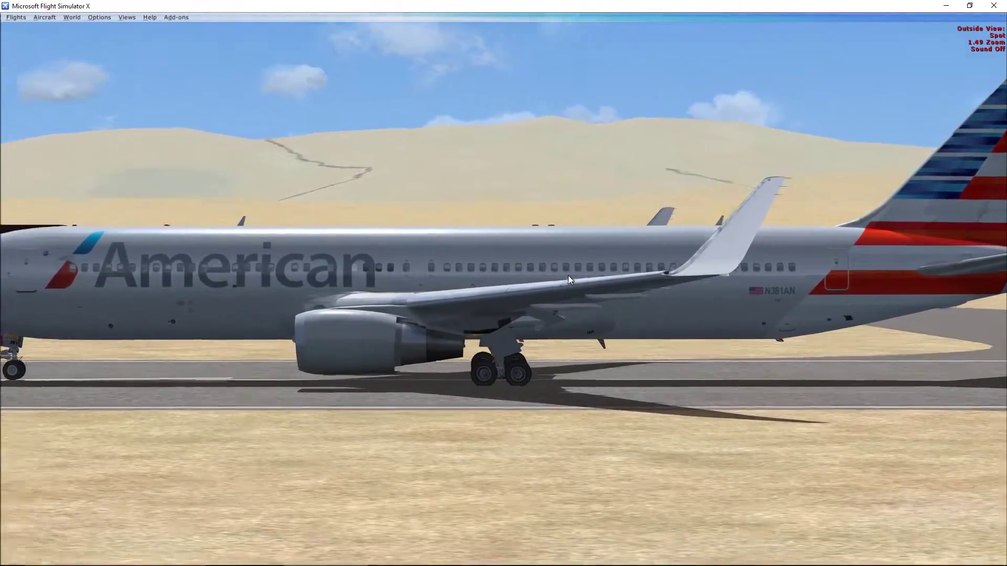
key(BackSpace)
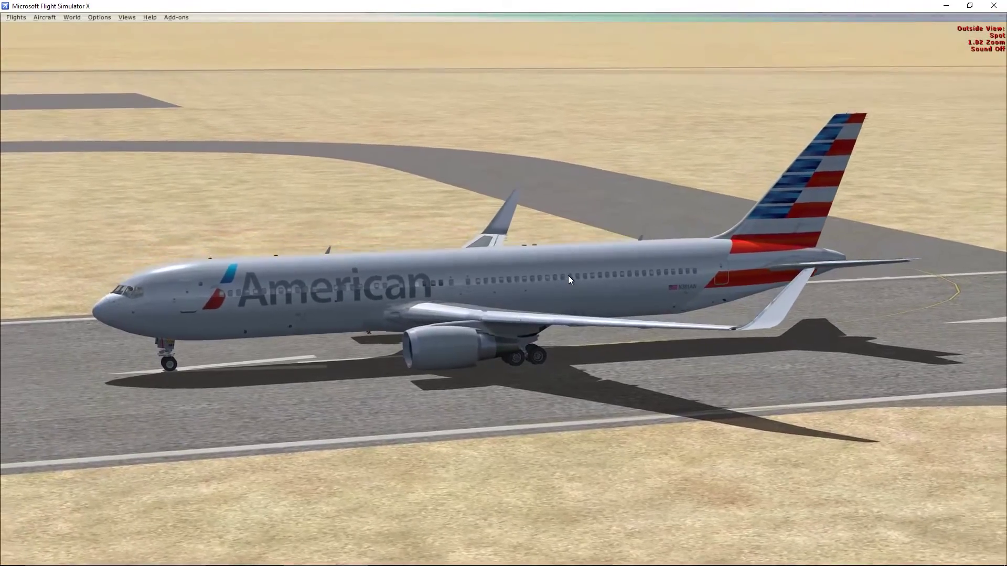
Examine the American livery from the nose, both sides and behind the tail in the outside spot view
key(space)
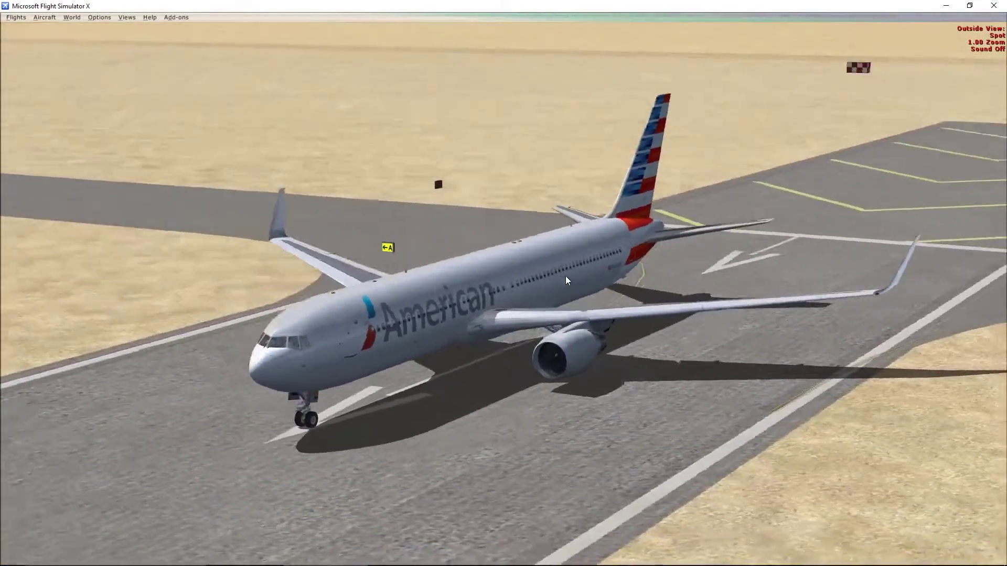
key(space)
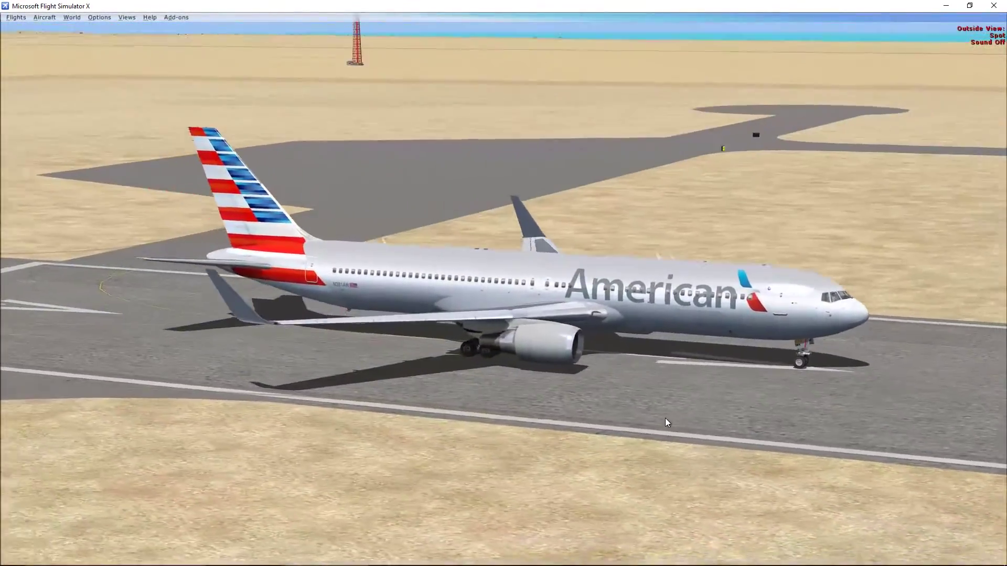
key(space)
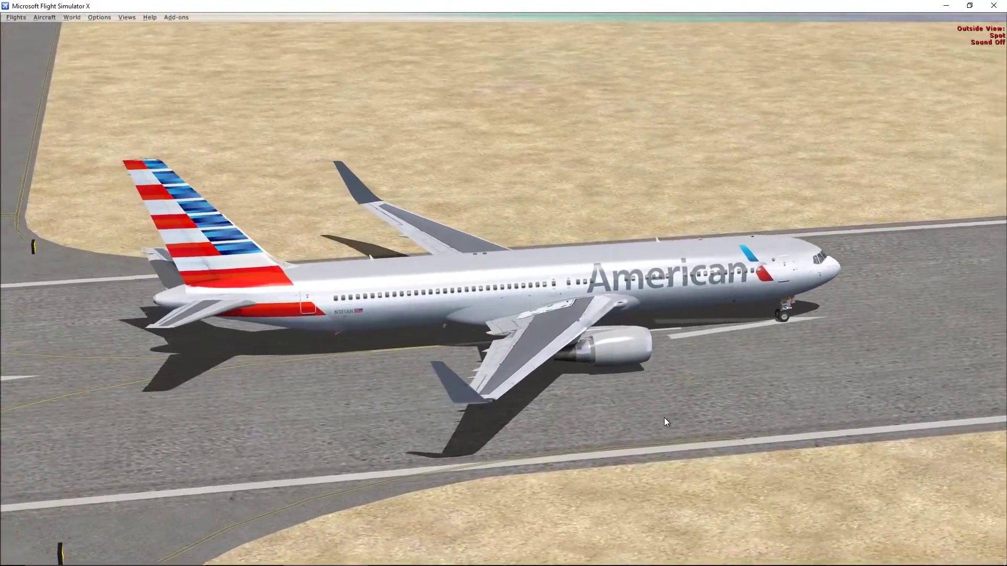
key(space)
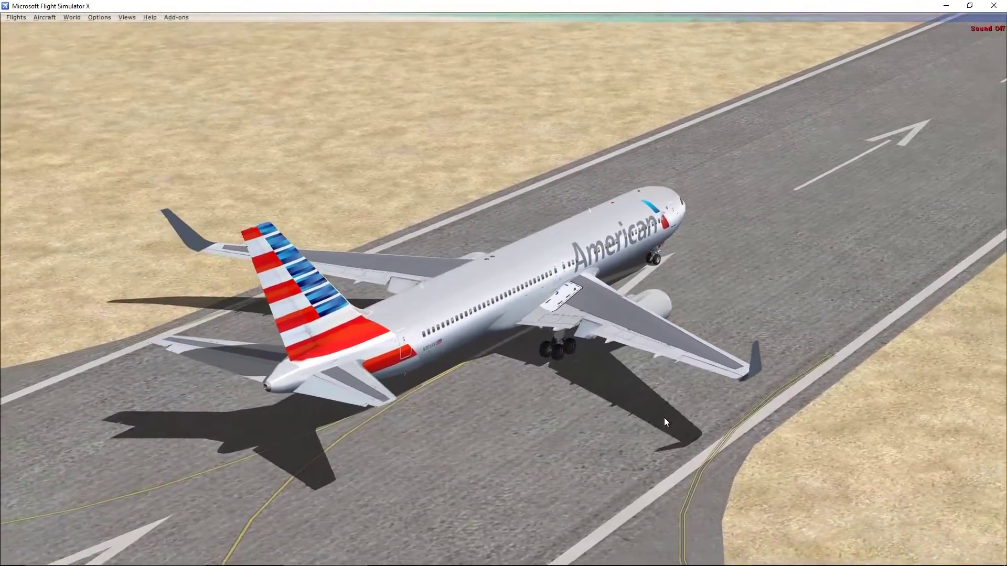
scroll(549, 458, up, 5)
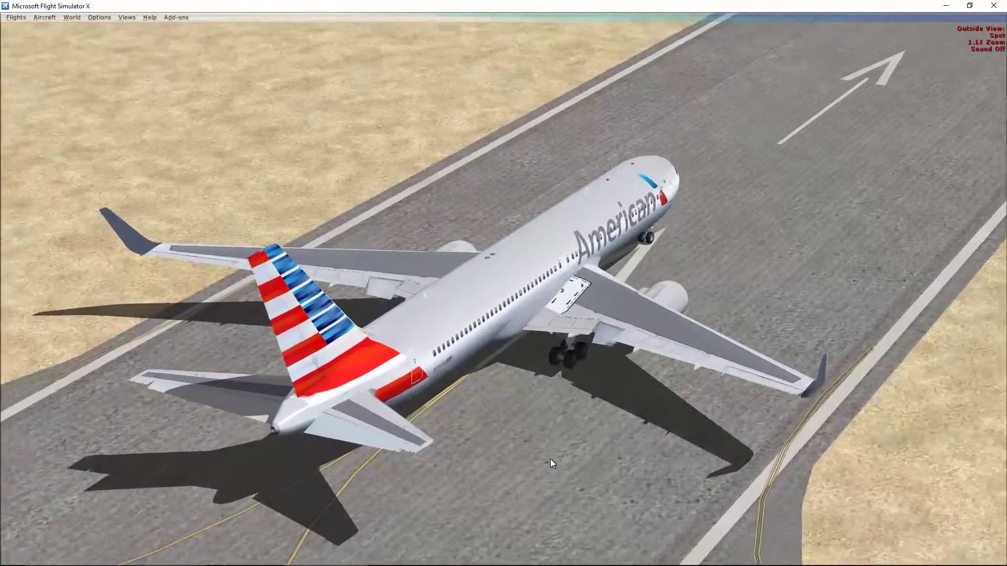
scroll(301, 471, up, 2)
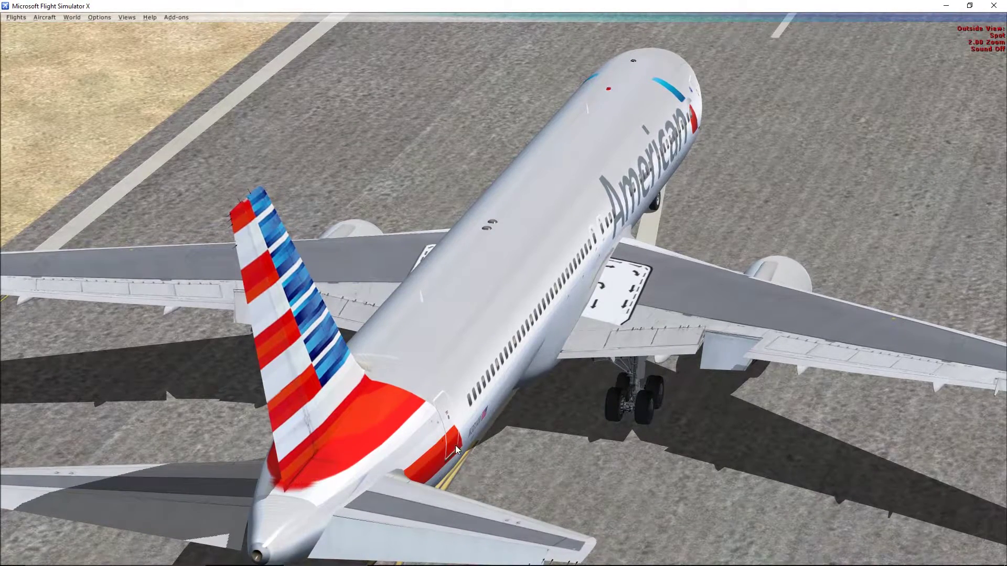
key(minus)
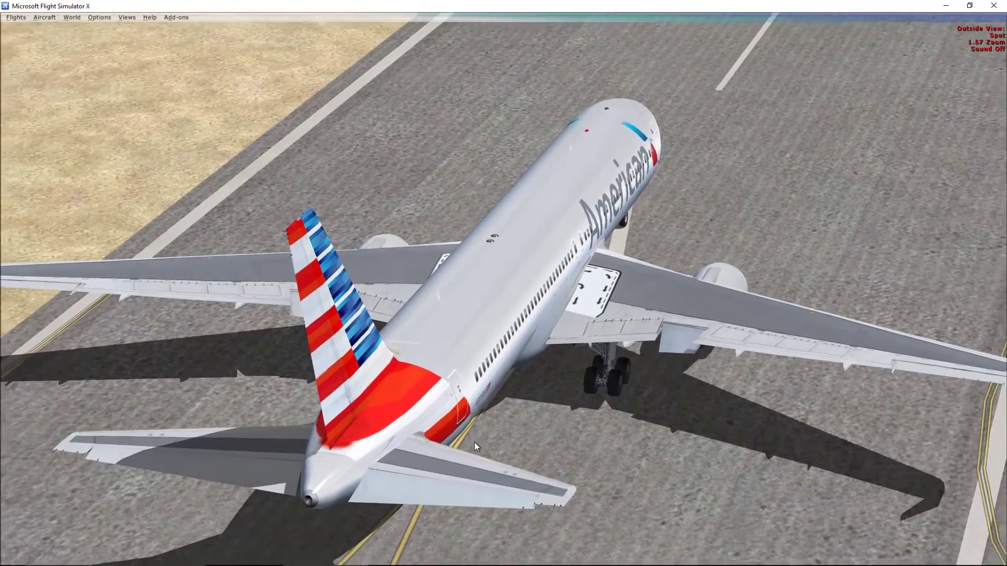
Examine the right fuselage, wings, engine and American logo up close, from above and from low in front
key(space)
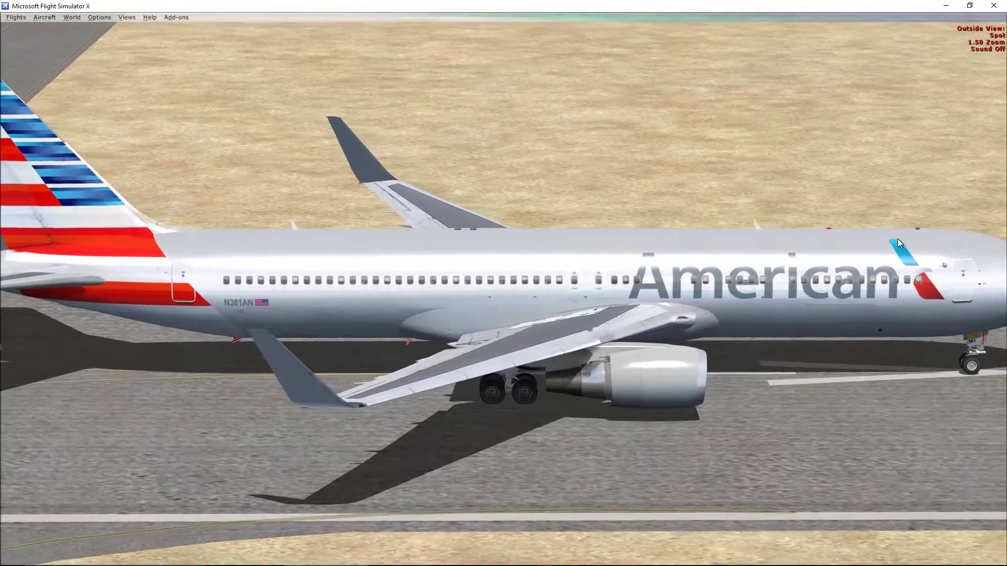
key(space)
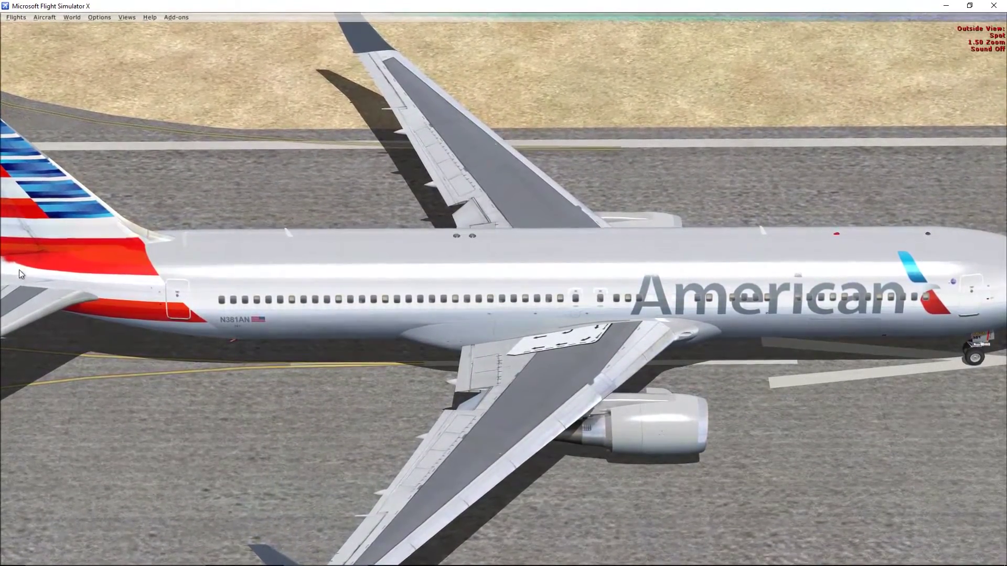
key(space)
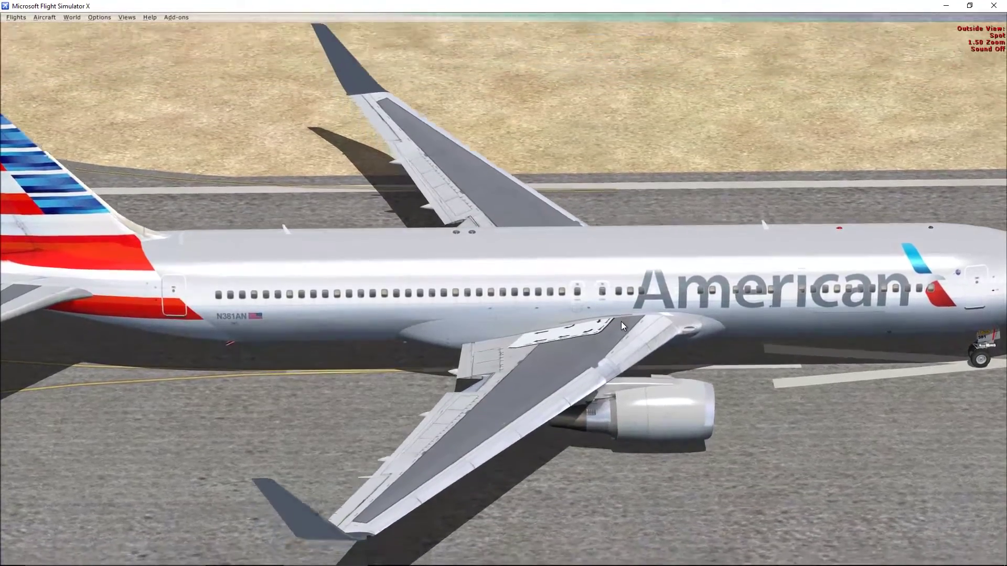
key(space)
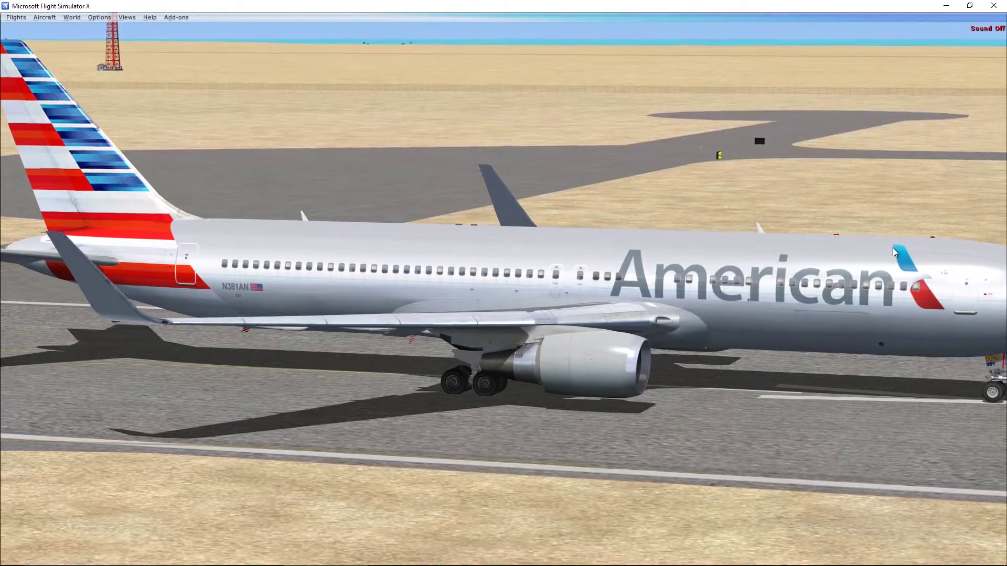
key(KP_8)
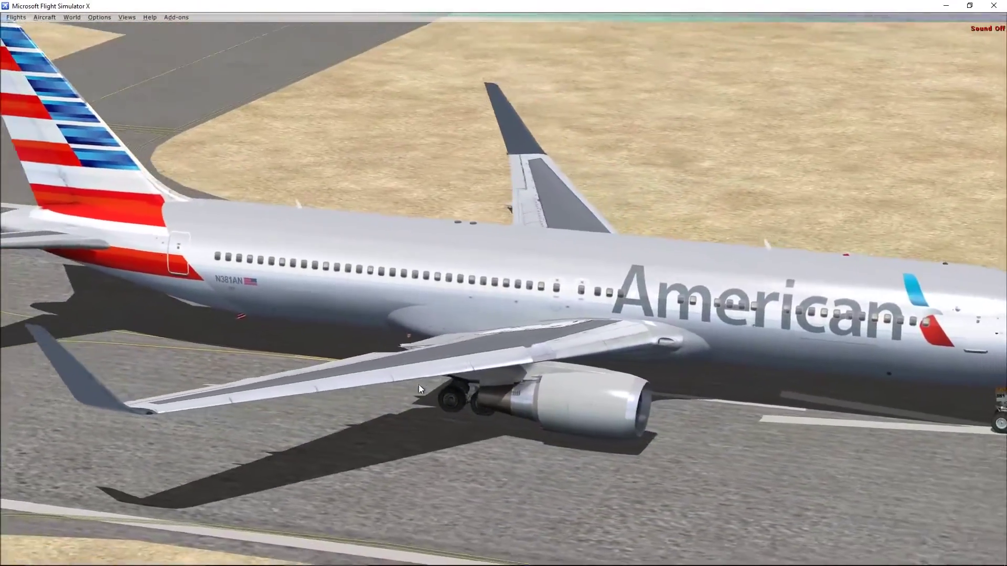
key(equal)
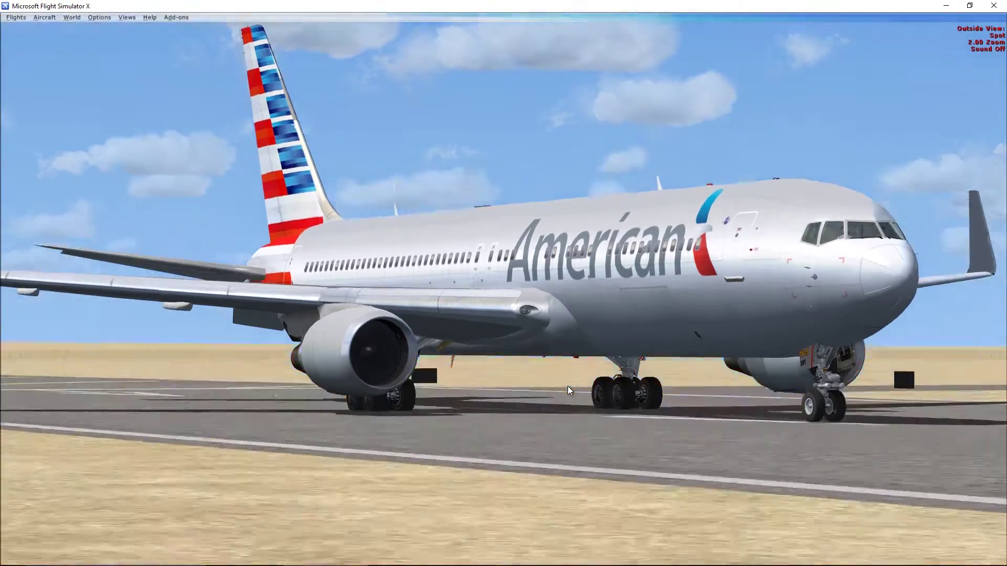
key(minus)
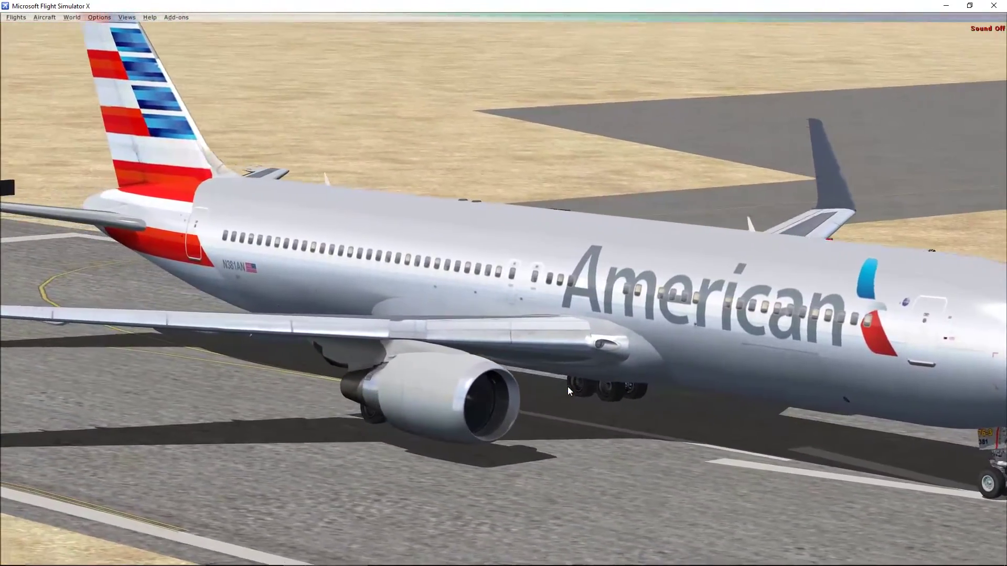
key(minus)
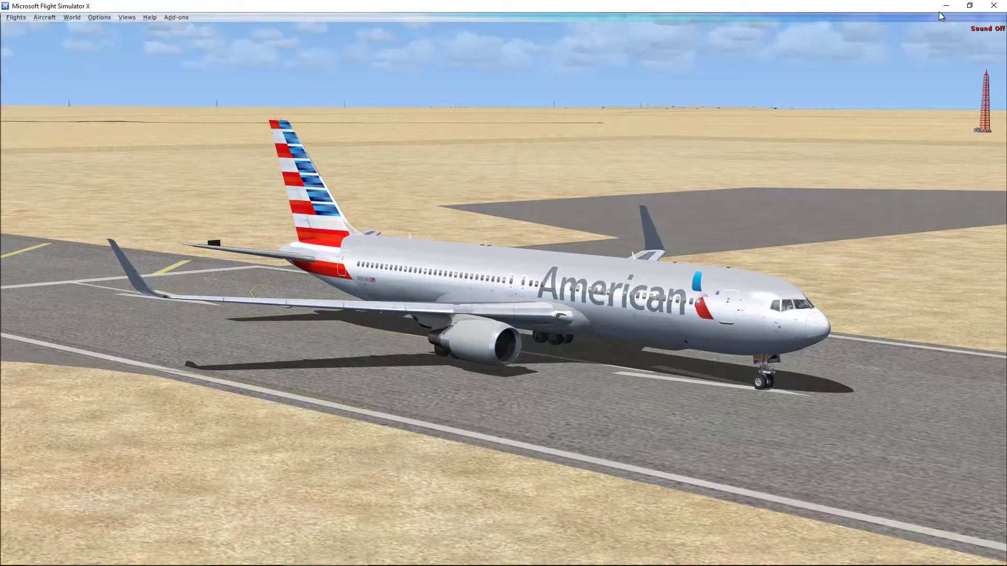
Exit Flight Simulator X and launch Adobe Photoshop
click(993, 6)
click(471, 313)
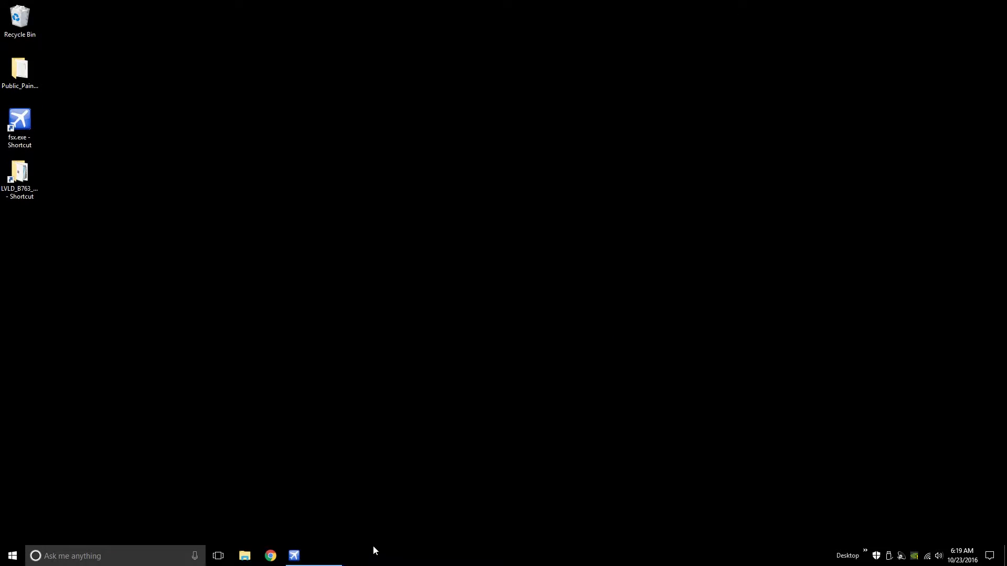
click(11, 556)
click(300, 261)
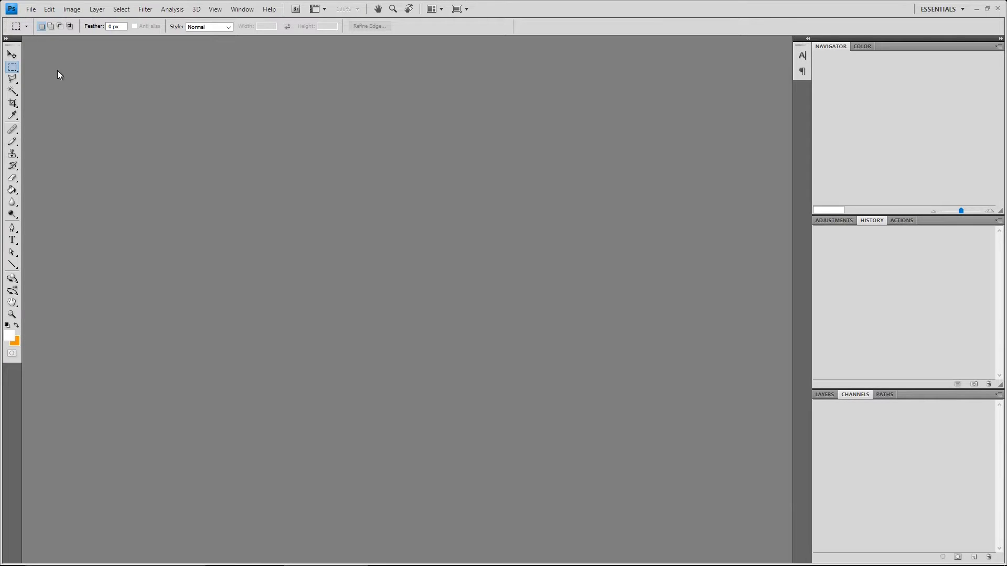
click(27, 8)
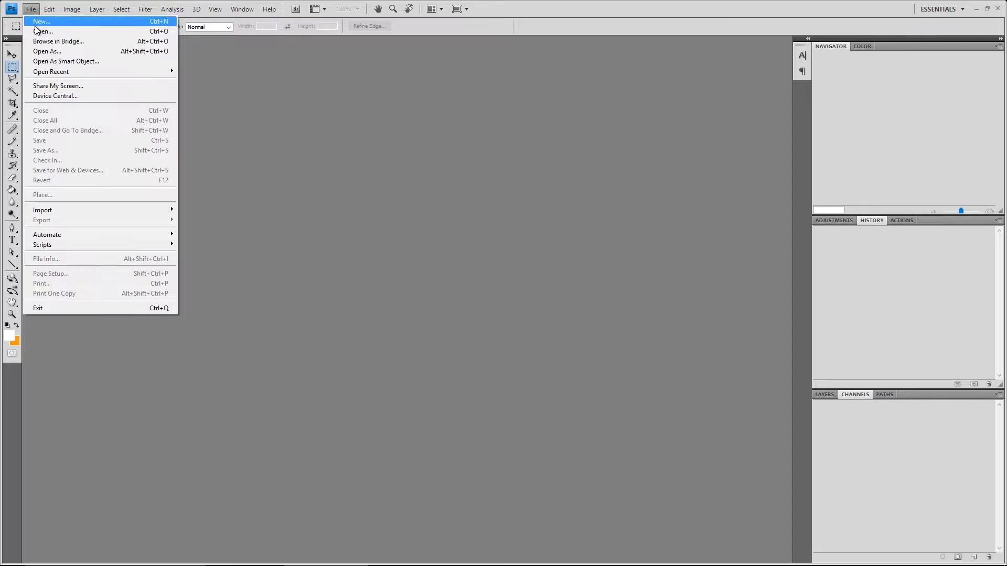
click(292, 84)
mouse_move(273, 565)
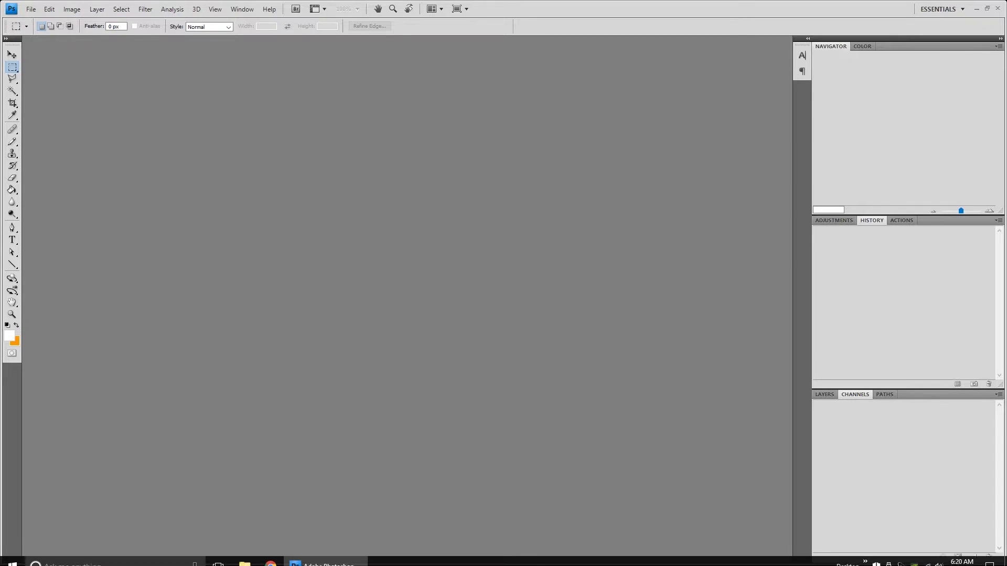
Switch to File Explorer, open the Texture.AALNC folder inside LVLD_B763_Test and move its window clear of the desktop shortcuts
click(977, 9)
double_click(18, 178)
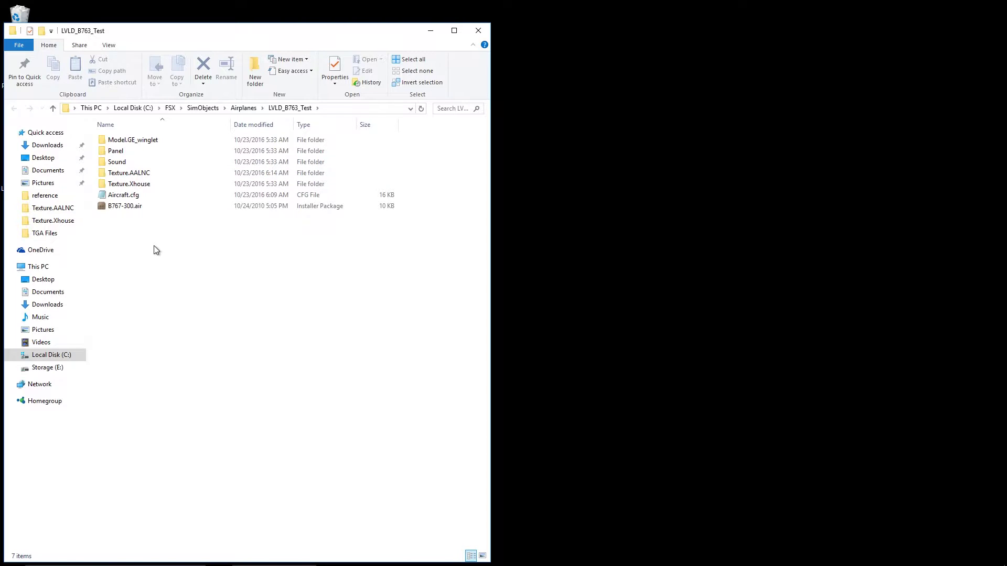
double_click(132, 173)
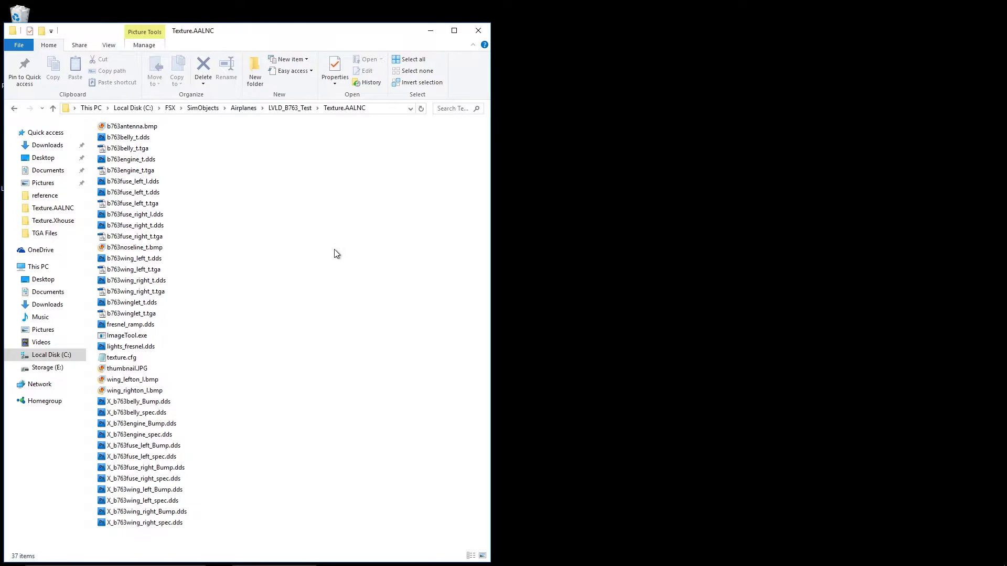
key(alt+Left)
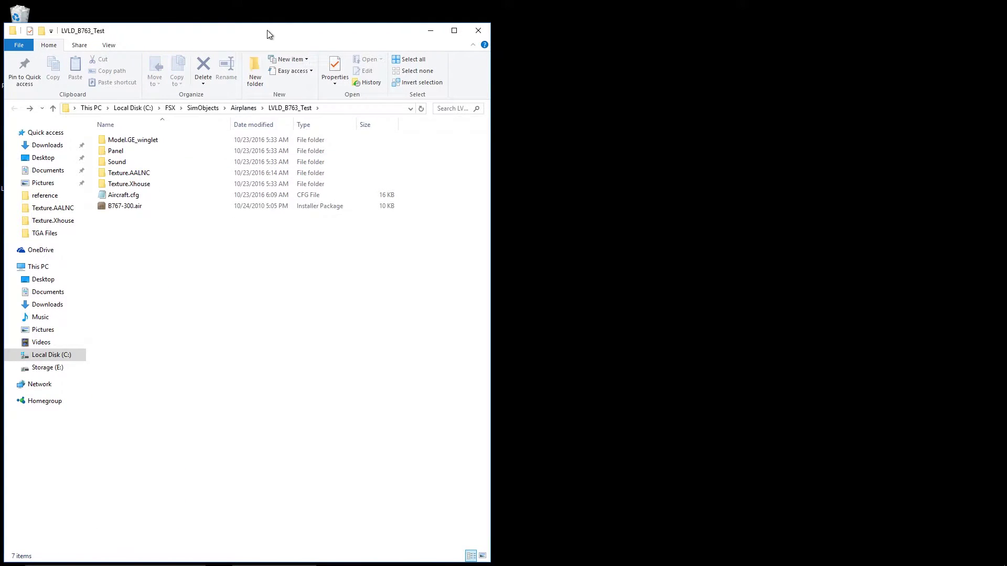
drag(267, 34, 366, 30)
double_click(231, 170)
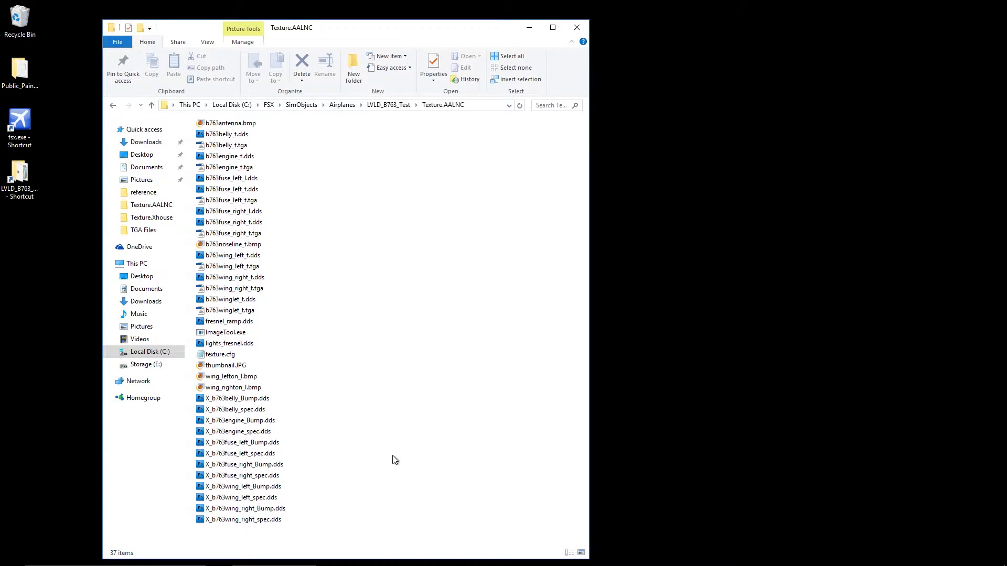
Open X_b763fuse_left_spec.dds in Photoshop and show its layers
click(242, 457)
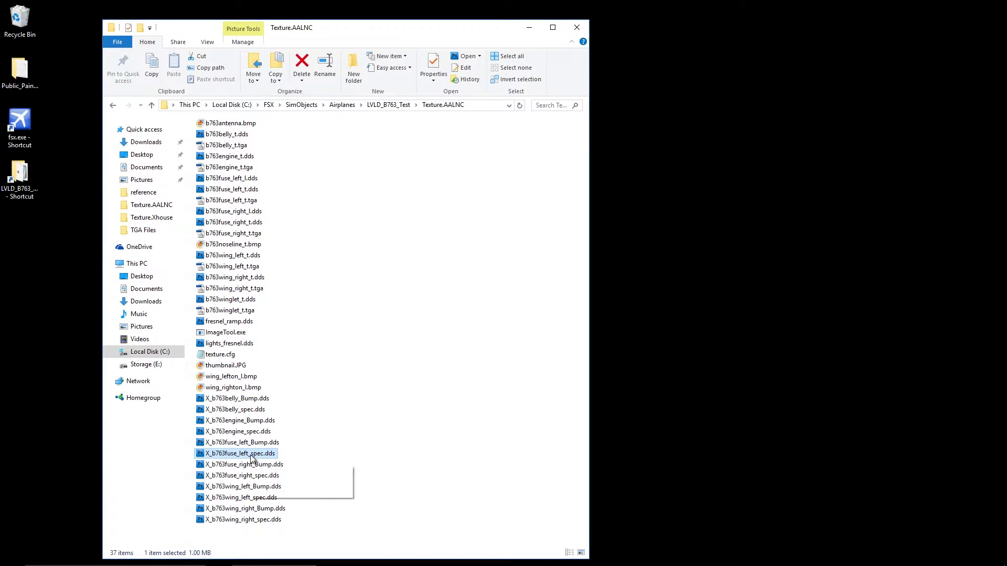
double_click(257, 455)
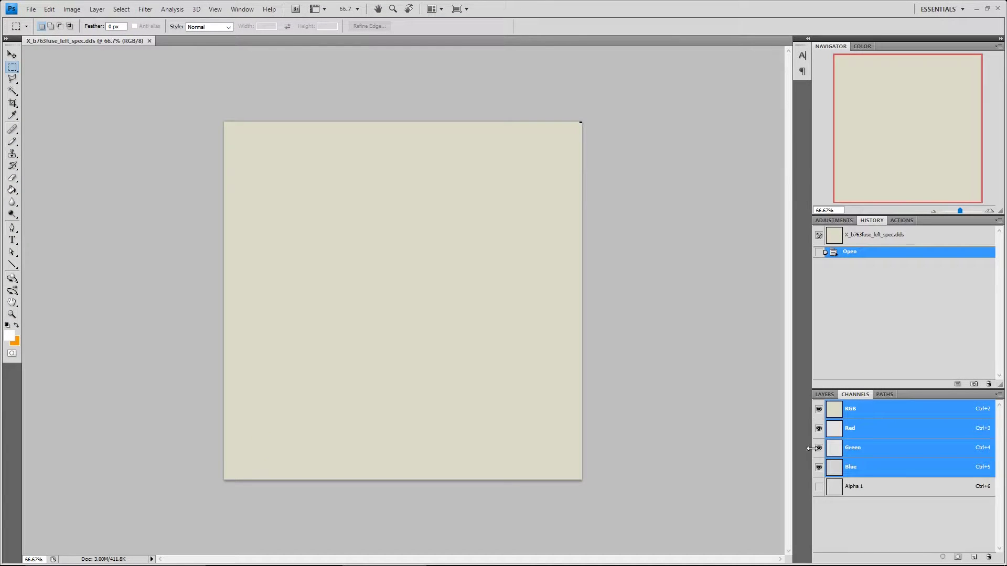
click(825, 394)
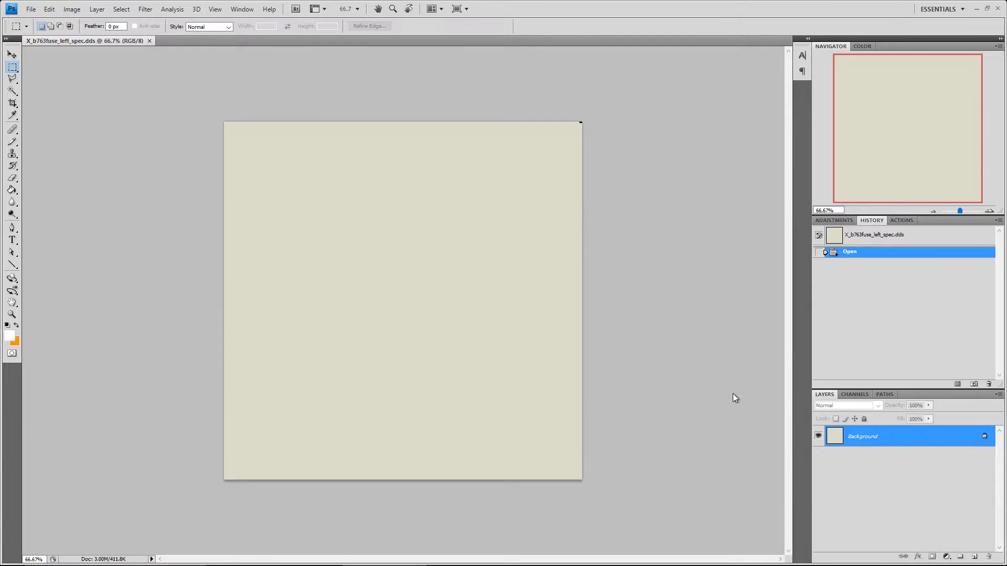
Open X_b763fuse_left_spec.dds in DXTBmp, review the available save formats such as Targa with Alpha, and close the program
click(976, 9)
right_click(251, 457)
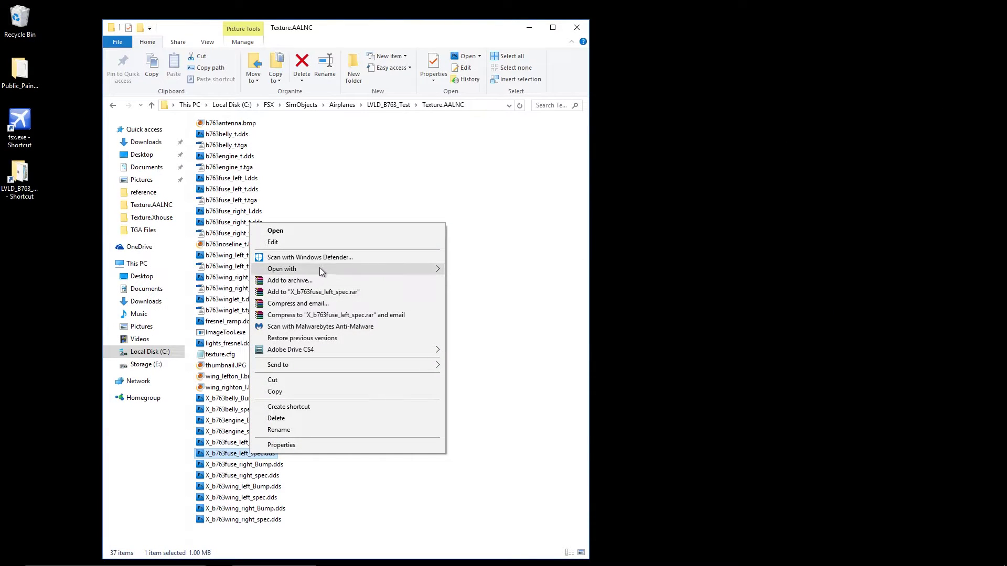
mouse_move(319, 269)
click(478, 284)
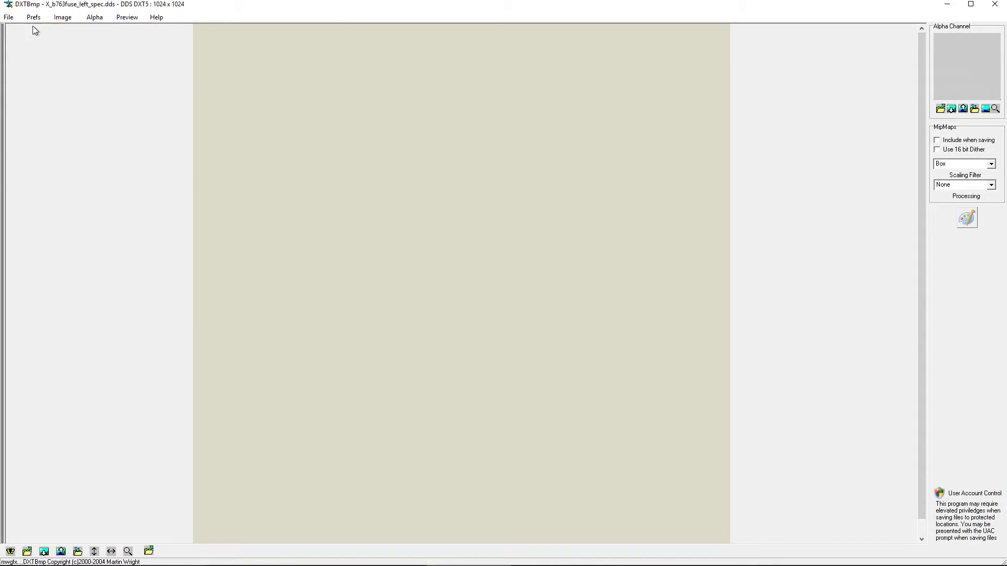
click(8, 17)
mouse_move(34, 52)
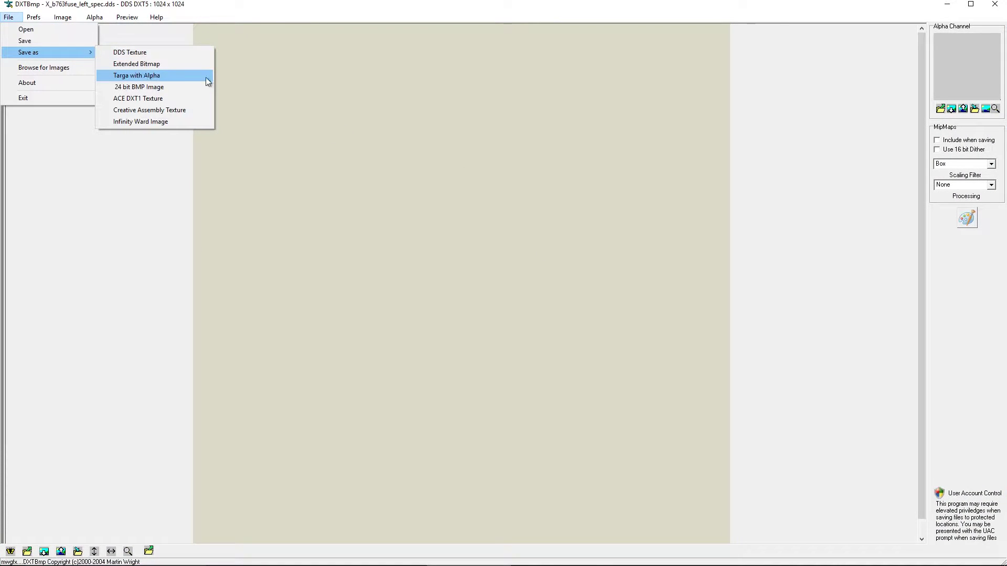
click(995, 4)
click(995, 4)
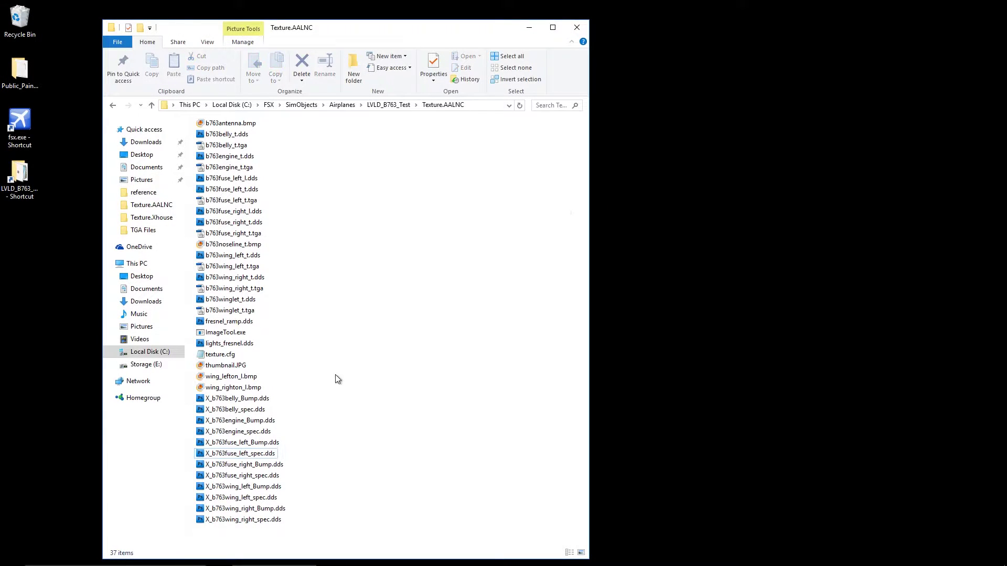
Switch back to Photoshop and review the channels and layers of X_b763fuse_left_spec.dds
click(378, 558)
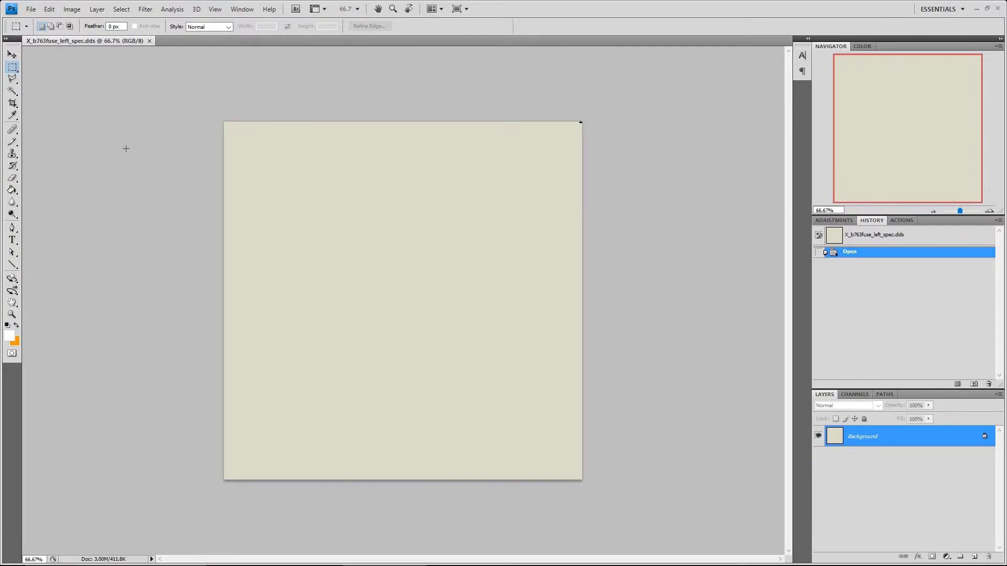
click(854, 395)
click(826, 395)
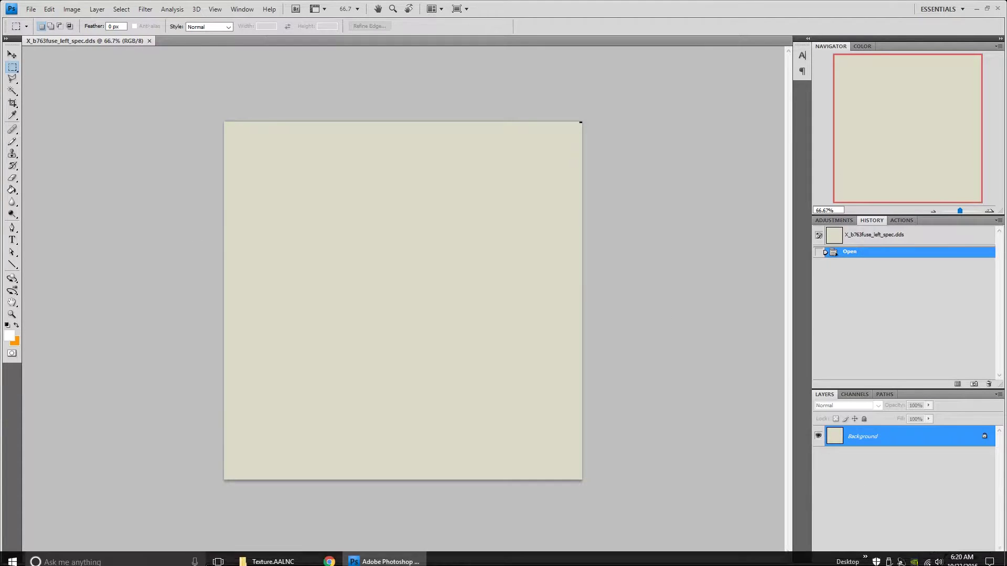
Open b763fuse_left_t.tga from the Texture.AALNC folder in Photoshop, activate the Move tool and return to the specular texture
click(272, 562)
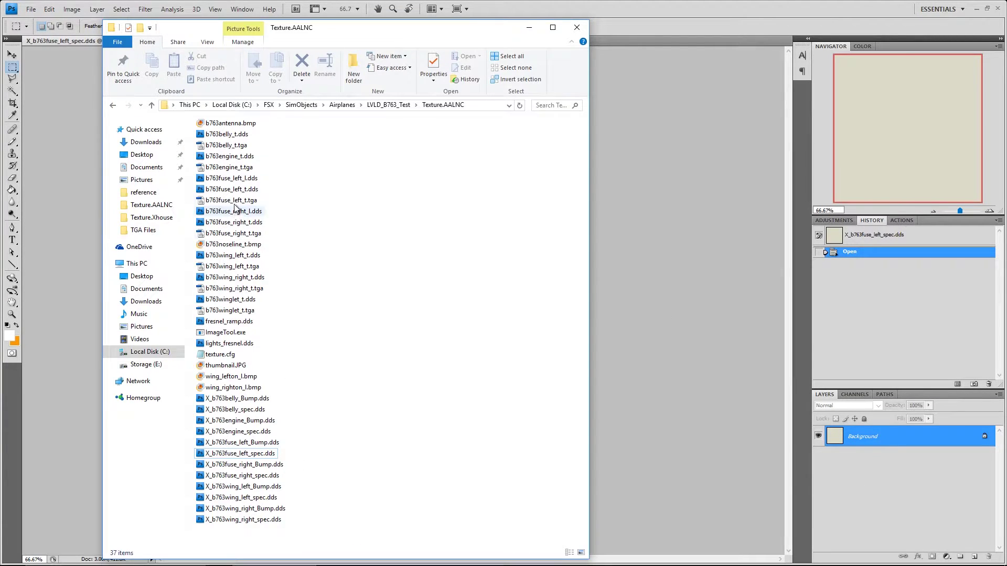
double_click(234, 200)
click(12, 54)
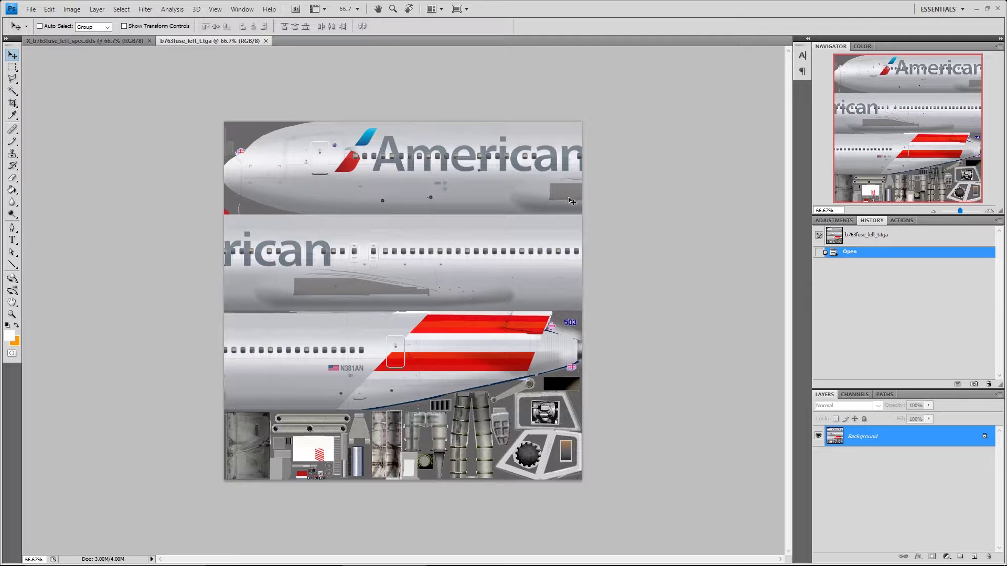
click(107, 41)
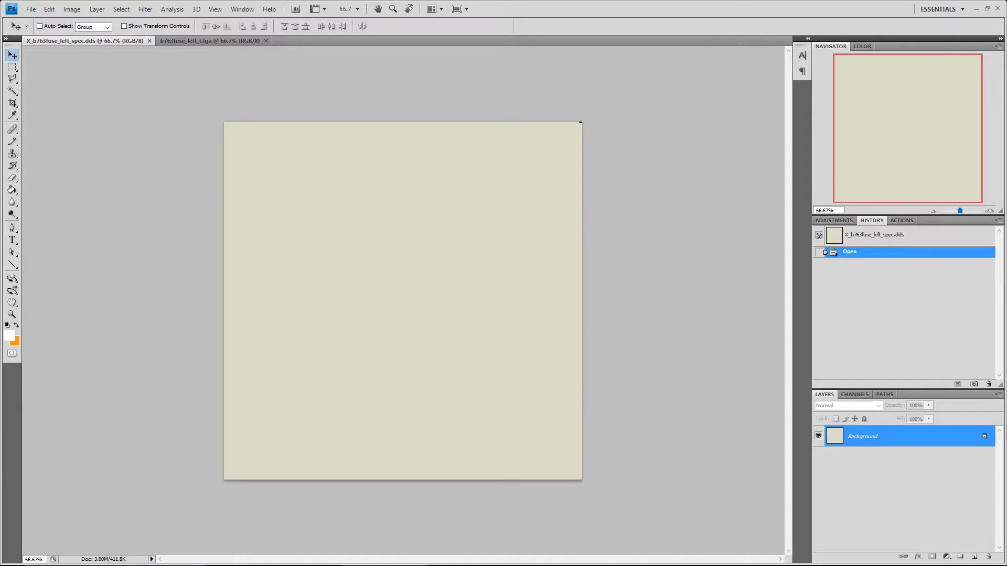
Open X_b763wing_left_spec.dds from the LVLD_B763_Winglet Texture.hawWL folder in Photoshop, examine its specular artwork, and close it
click(273, 556)
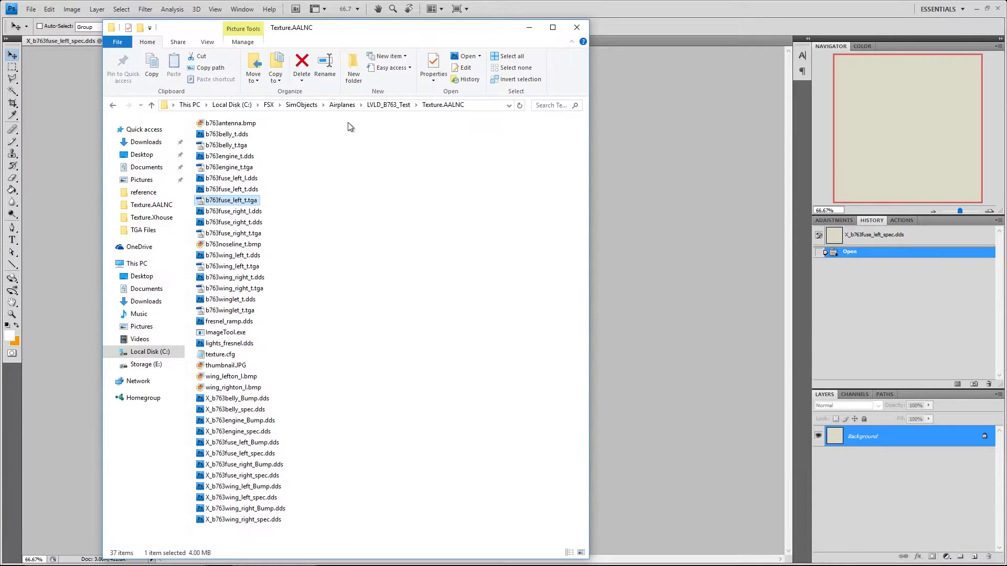
click(382, 105)
key(alt+Left)
click(147, 353)
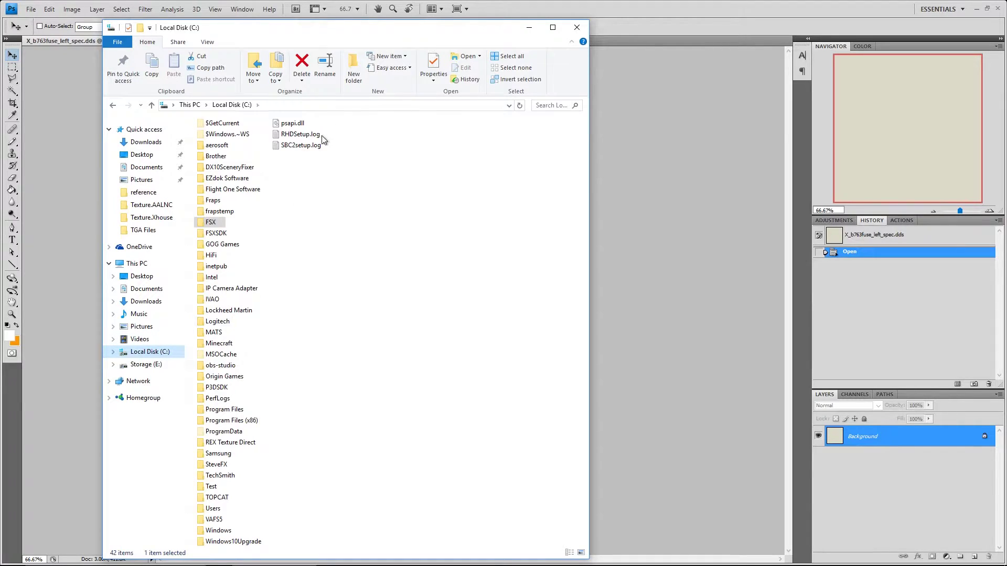
double_click(210, 222)
double_click(217, 361)
double_click(234, 137)
double_click(236, 334)
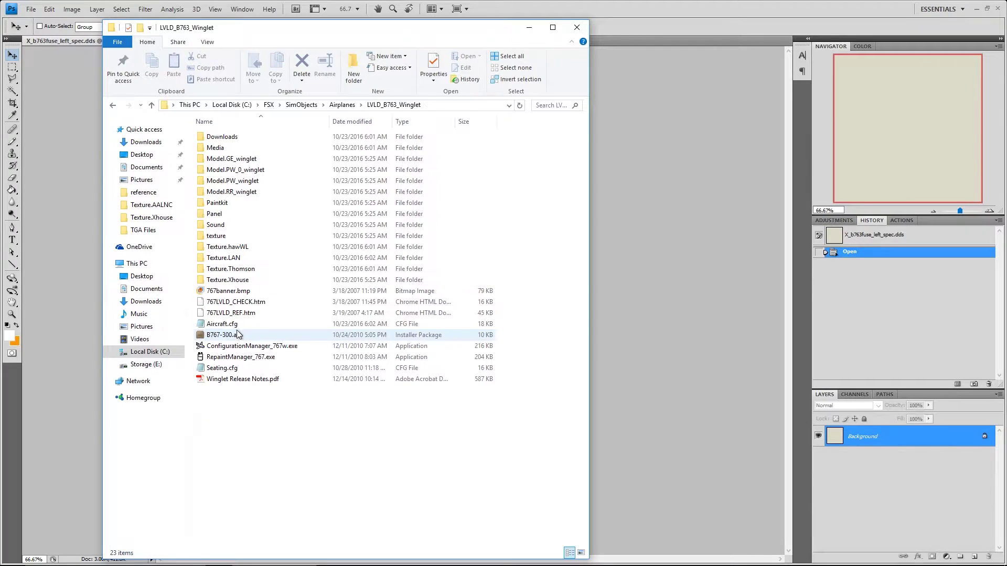
double_click(243, 249)
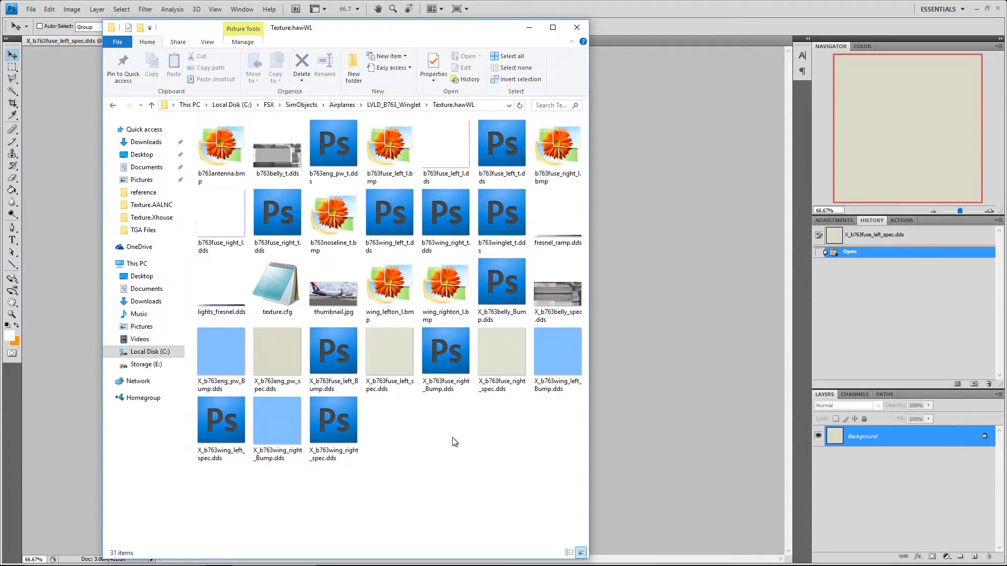
double_click(232, 420)
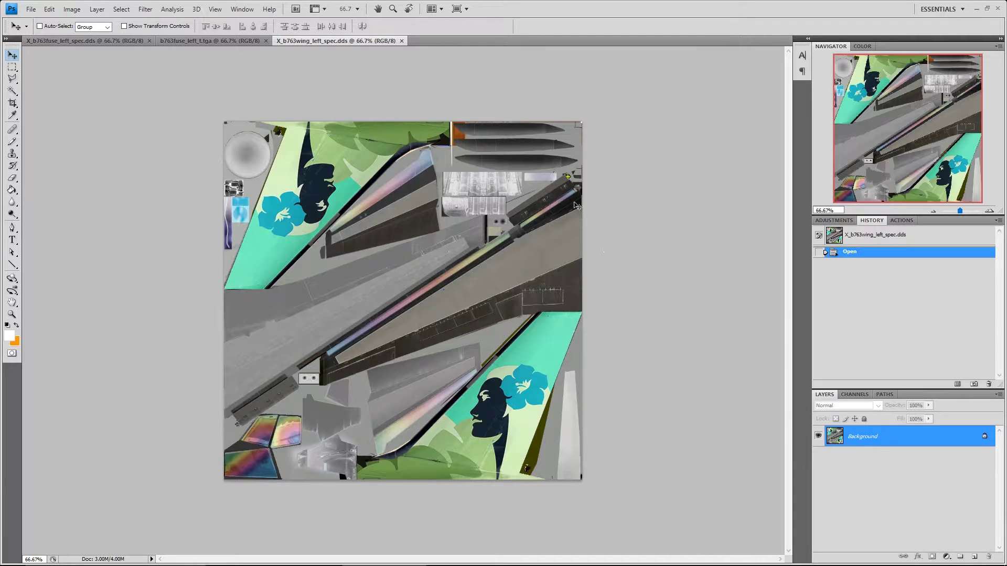
click(402, 40)
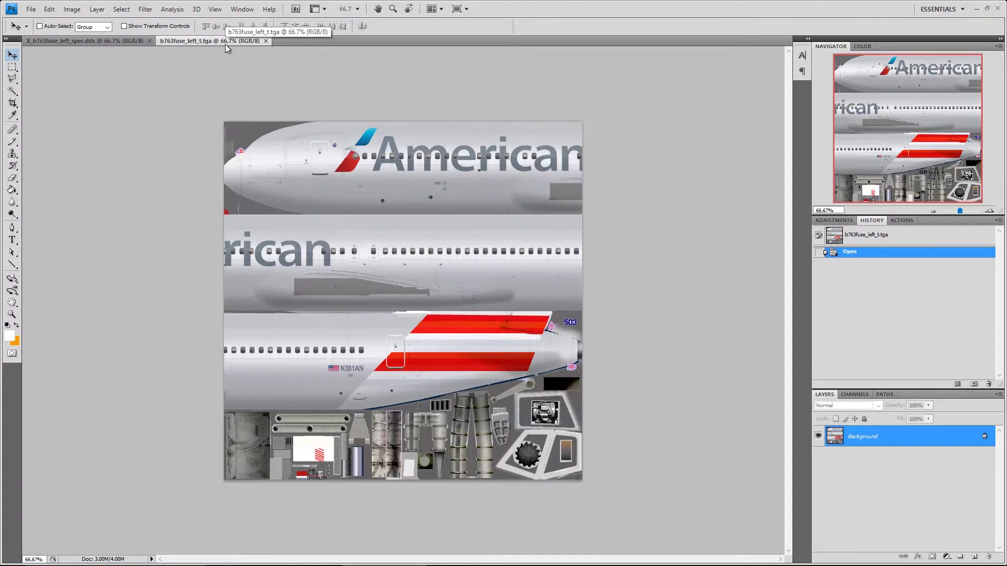
Copy the whole b763fuse_left_t.tga image and paste it as a new layer into X_b763fuse_left_spec.dds
key(ctrl+a)
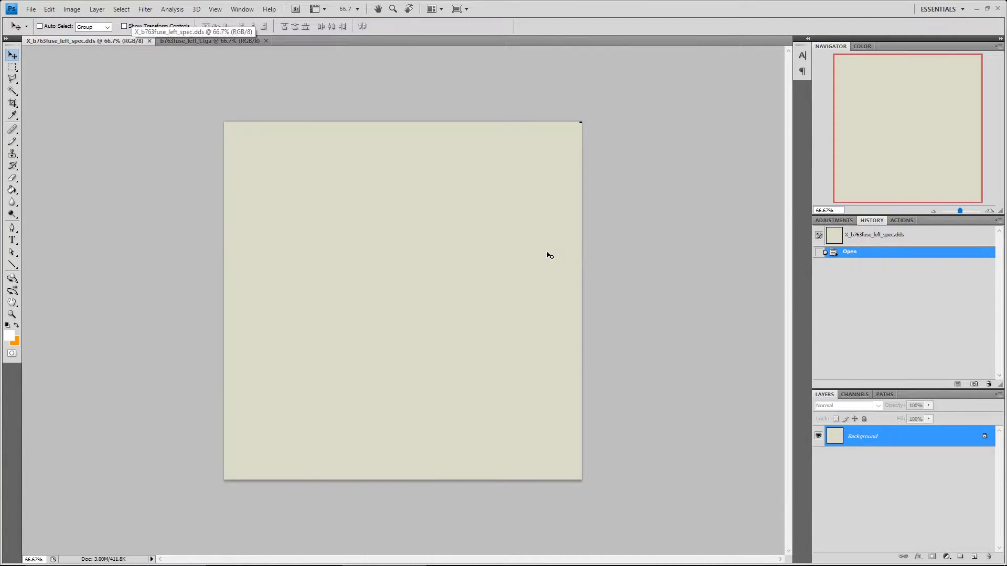
key(ctrl+v)
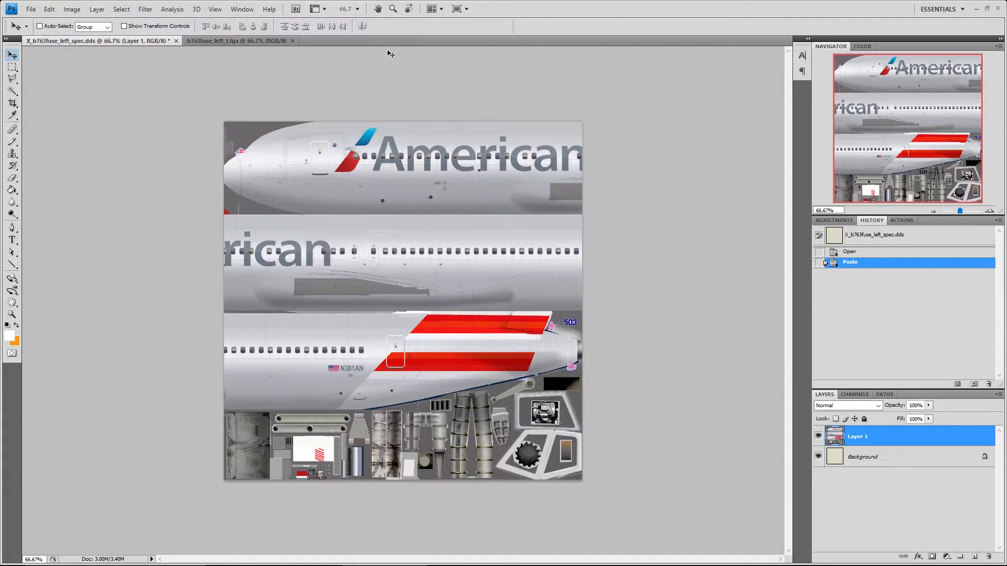
Try inverting the colours of the pasted livery layer to compare both versions, and undo the inversion each time
key(ctrl+i)
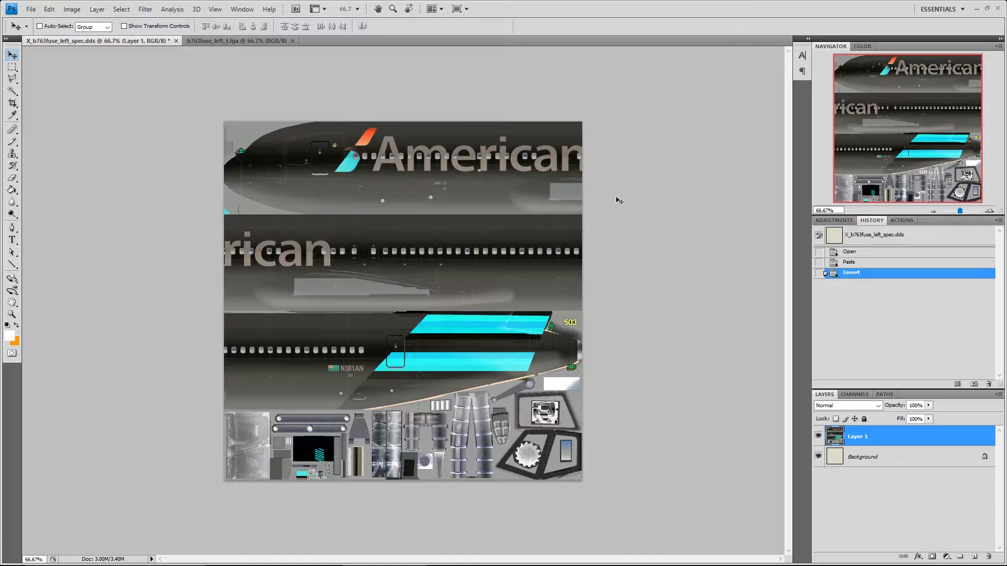
key(ctrl+z)
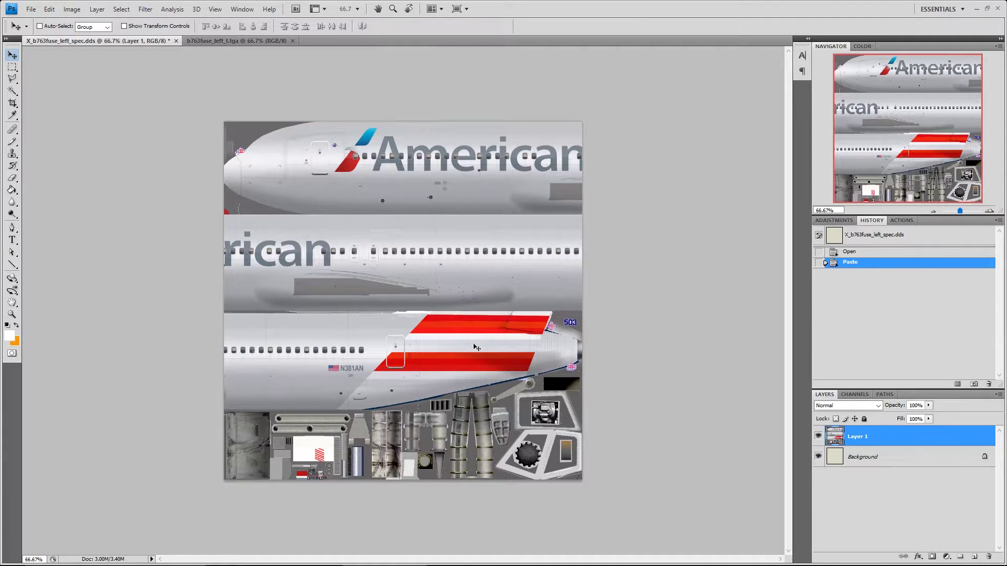
key(ctrl+i)
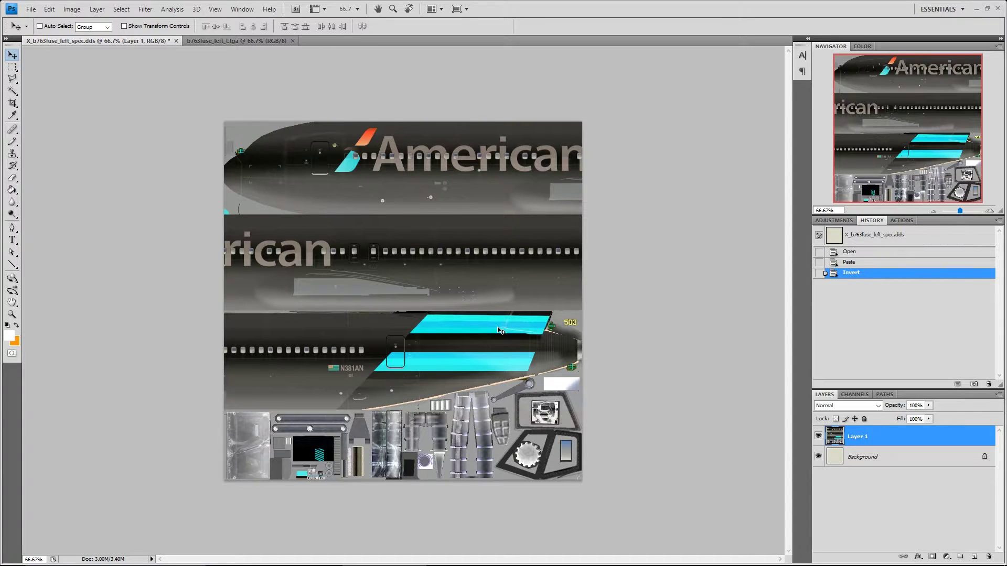
key(ctrl+z)
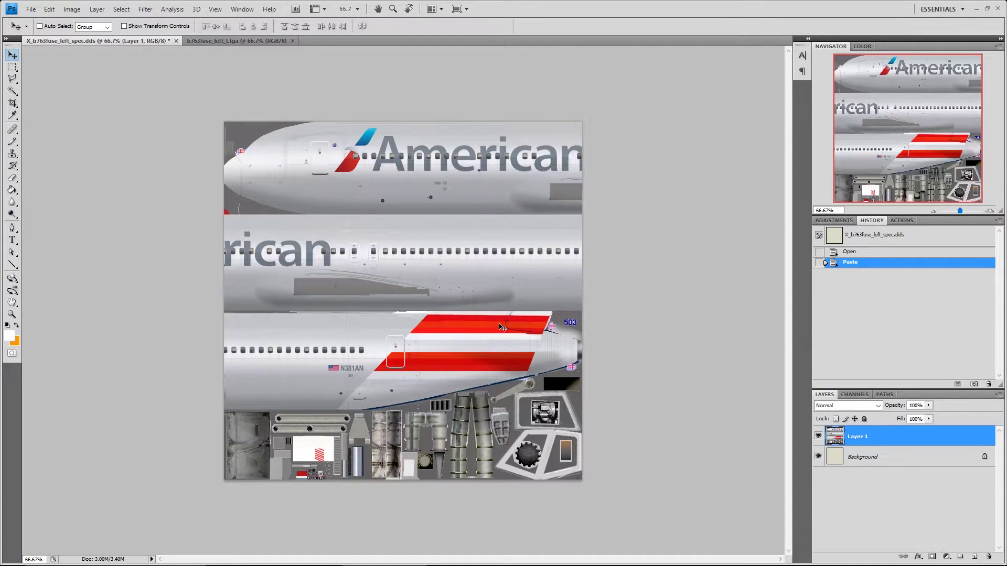
key(ctrl+i)
key(ctrl+z)
Open left.psd and review the lower part of its layer stack for the livery layers
click(31, 9)
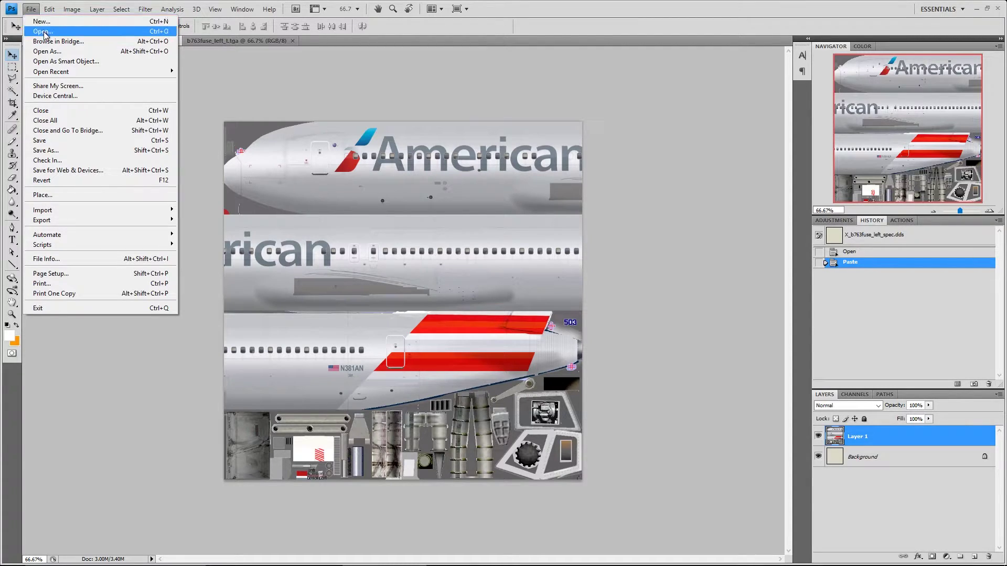
click(42, 32)
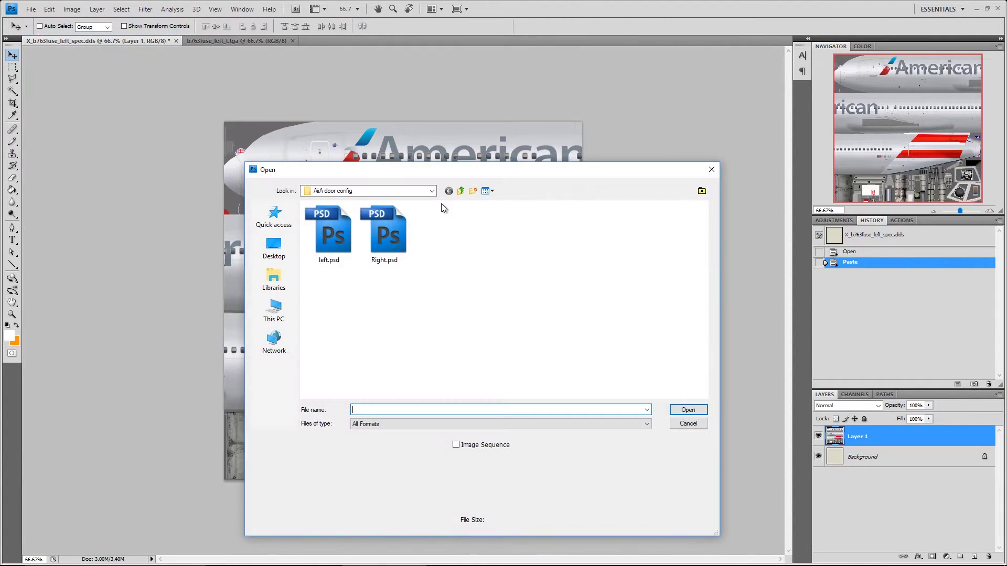
click(349, 244)
click(687, 409)
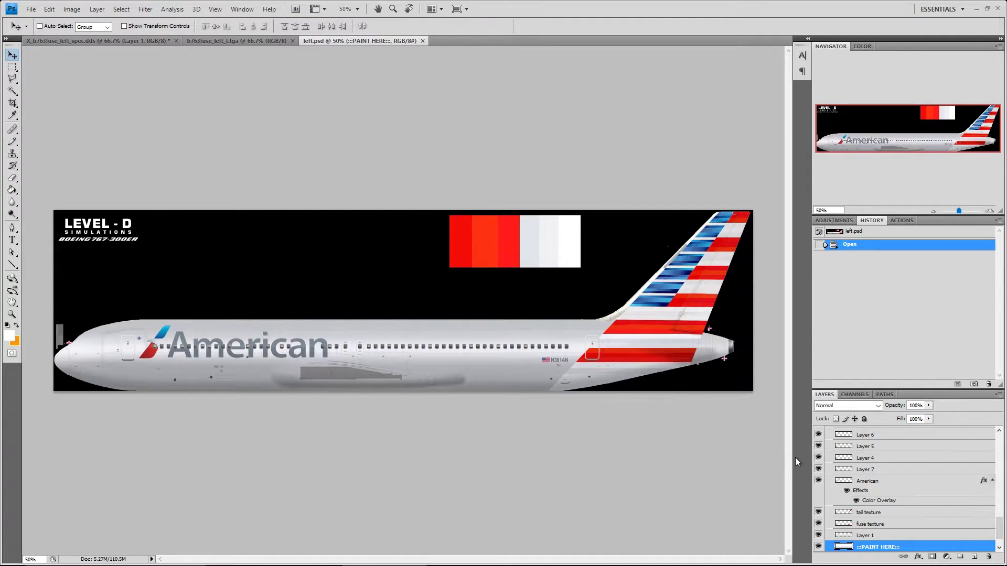
scroll(881, 490, down, 2)
scroll(884, 490, up, 3)
scroll(883, 490, down, 3)
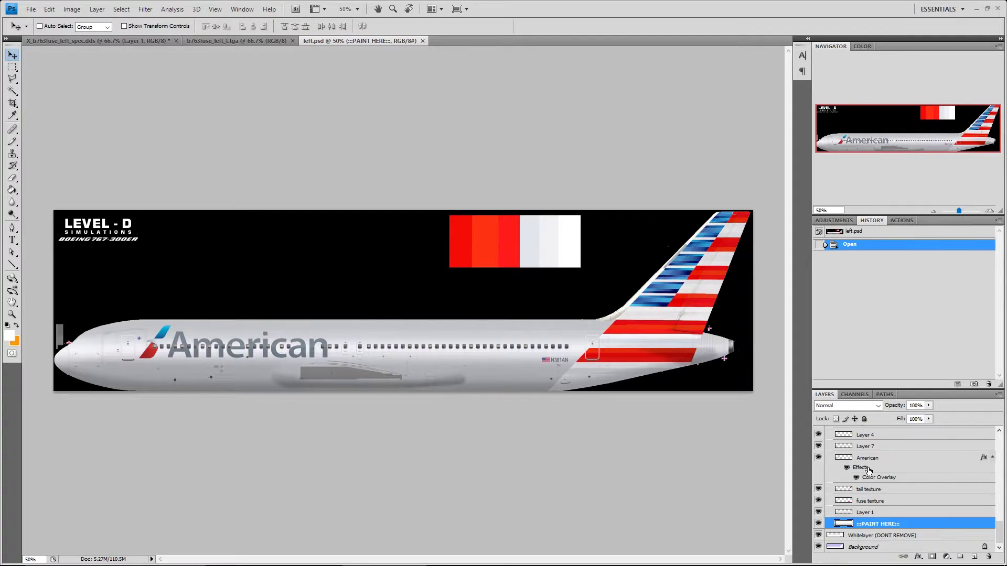
scroll(869, 470, up, 2)
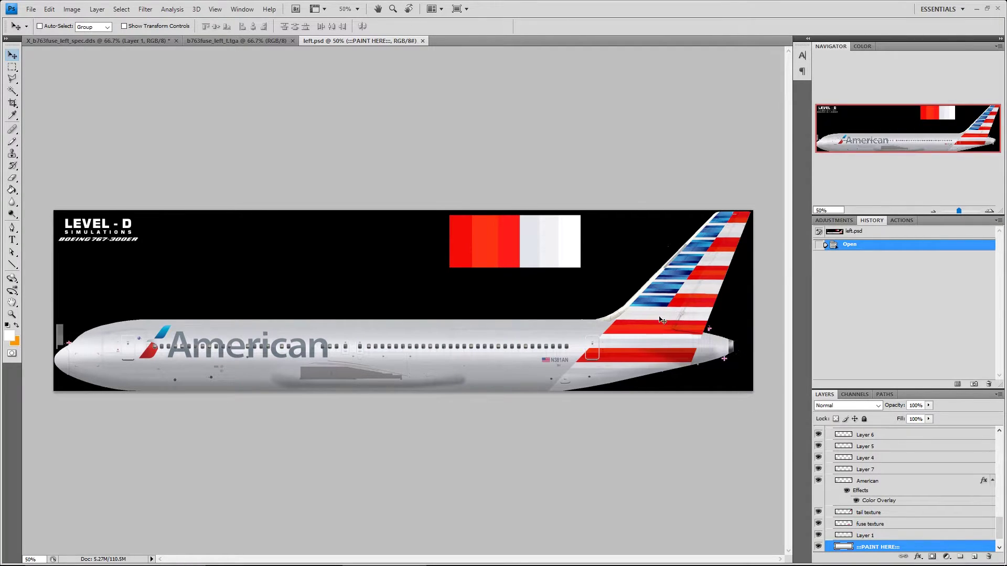
Hide the tail texture, fuse texture, American and Layer 7 layers in left.psd
click(818, 514)
click(818, 524)
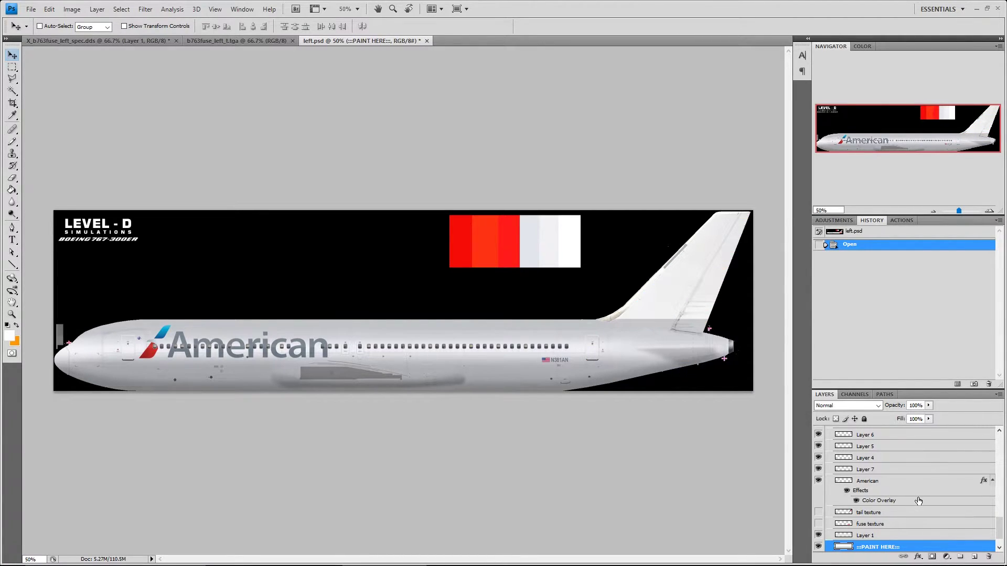
scroll(919, 501, down, 2)
scroll(916, 502, up, 2)
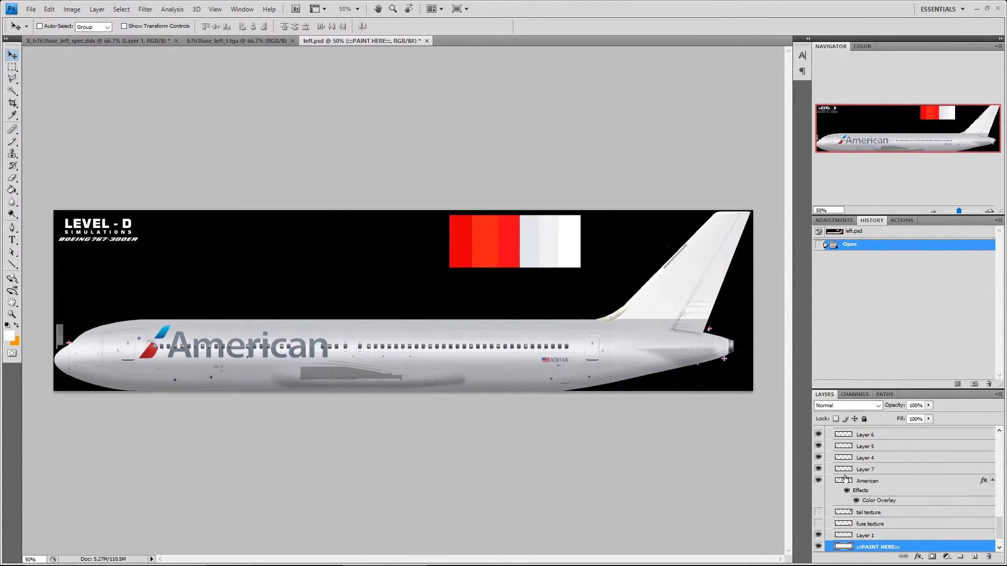
click(819, 481)
scroll(822, 485, up, 1)
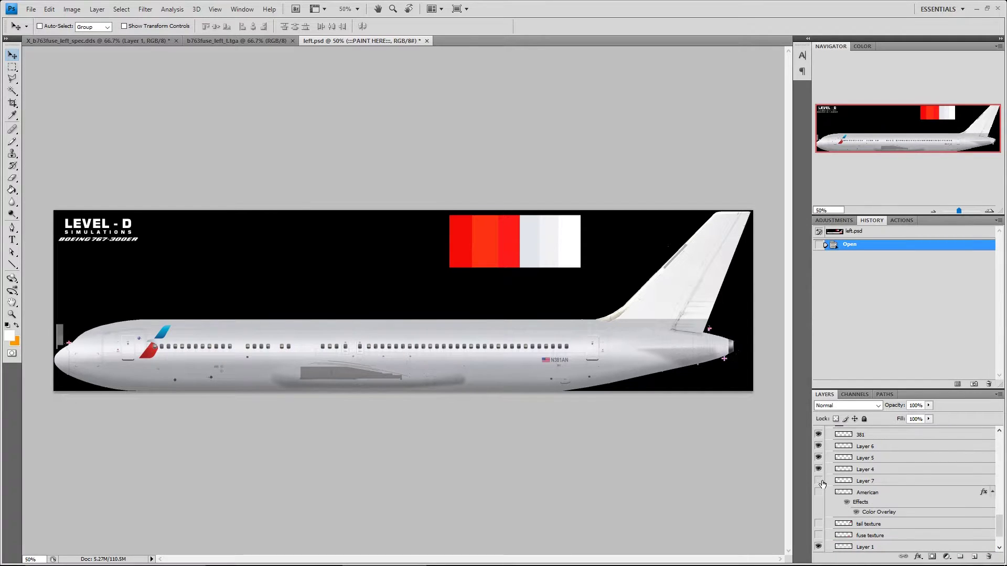
Hide Layer 4, Layer 5, Layer 6, the 381 layer and the remaining marking layer to leave a plain fuselage
click(819, 469)
click(819, 458)
click(818, 447)
click(819, 436)
scroll(822, 456, up, 2)
click(819, 446)
scroll(927, 488, down, 3)
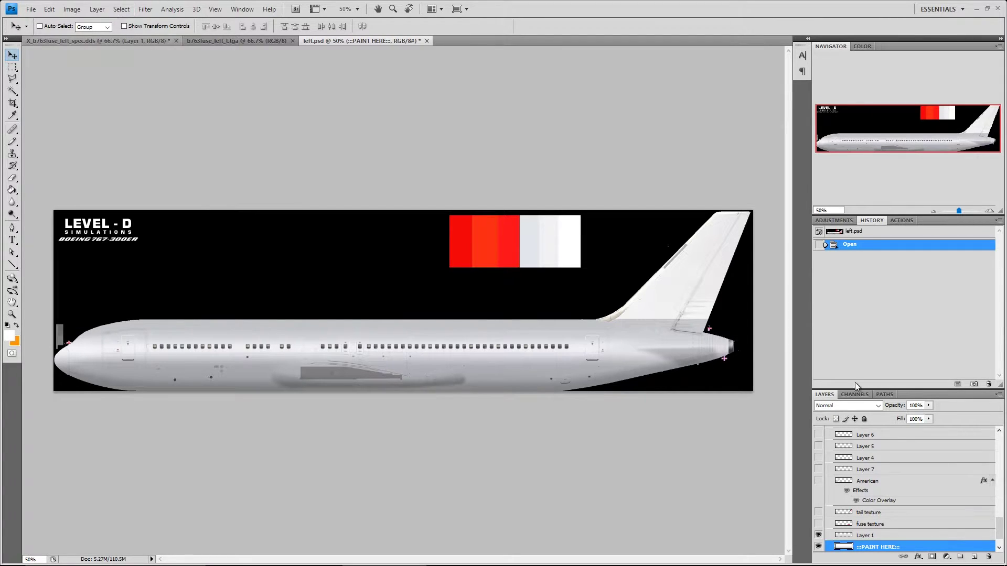
scroll(874, 433, down, 1)
Merge the visible layers of left.psd and invert the colours of the merged Background
click(97, 9)
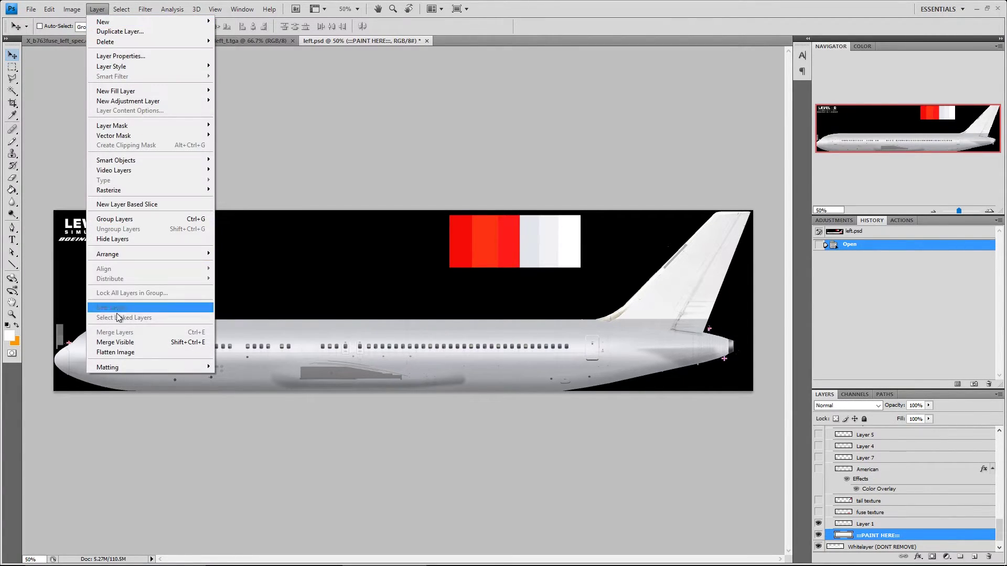
click(131, 334)
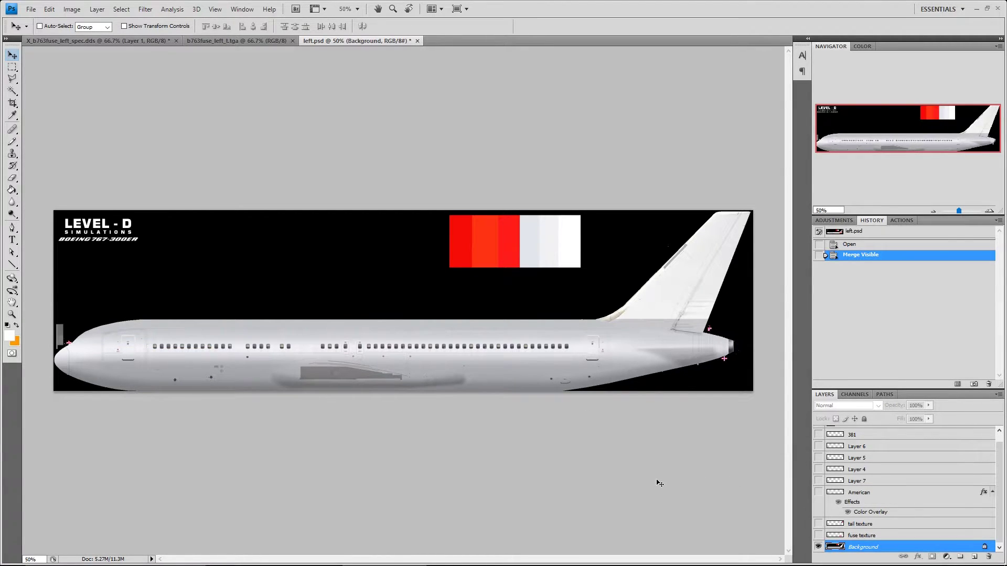
key(ctrl+i)
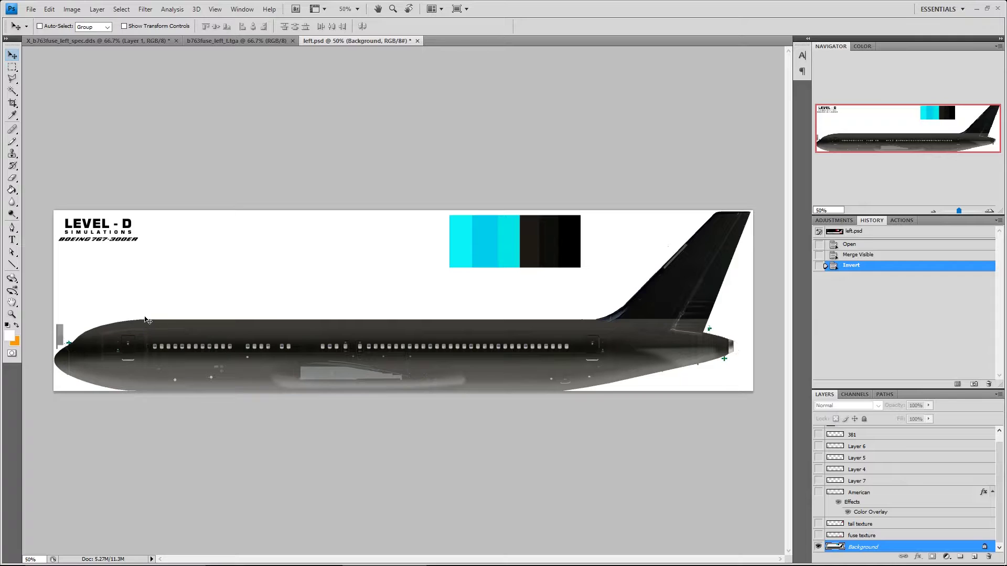
Select the whole inverted fuselage below the tail fin with the Rectangular Marquee and copy it
click(12, 67)
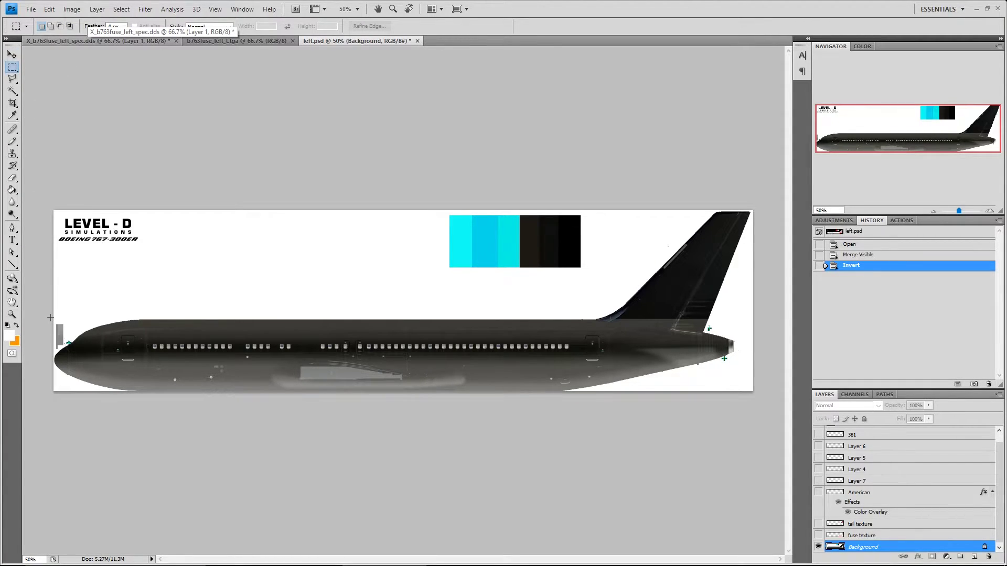
drag(210, 378, 734, 421)
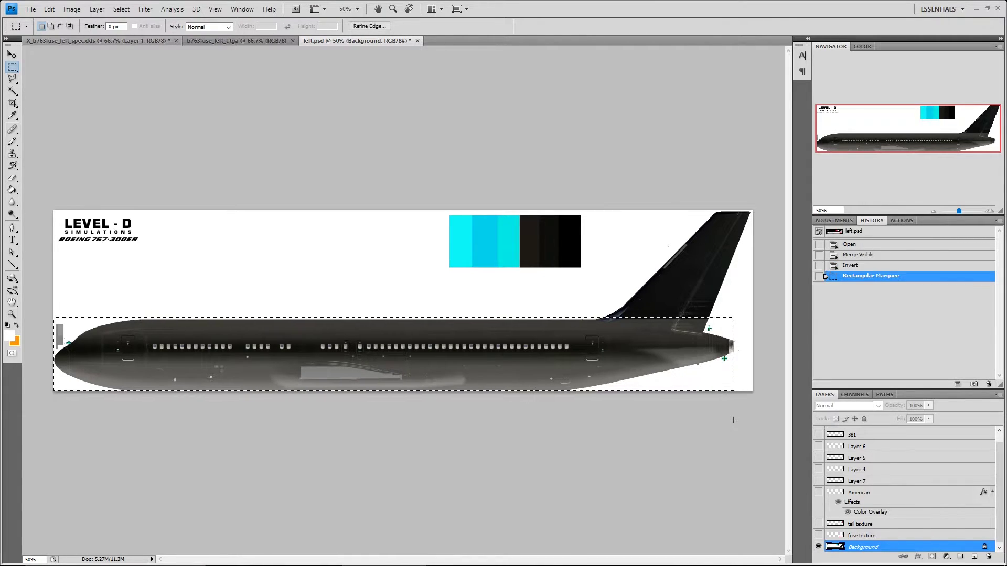
click(204, 40)
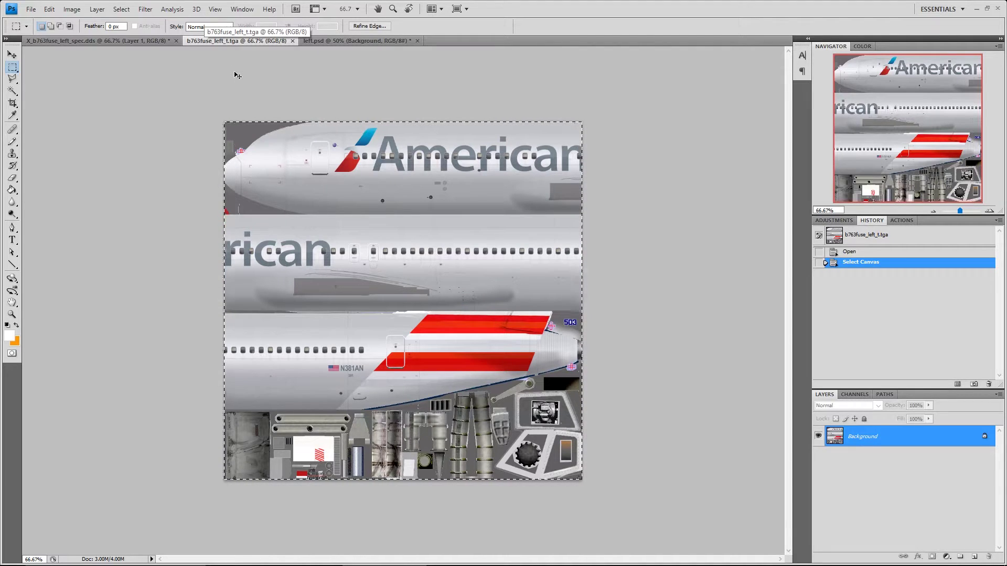
key(ctrl+c)
Return to X_b763fuse_left_spec.dds and invert the colours of the pasted livery layer, Layer 1
click(95, 40)
key(ctrl+v)
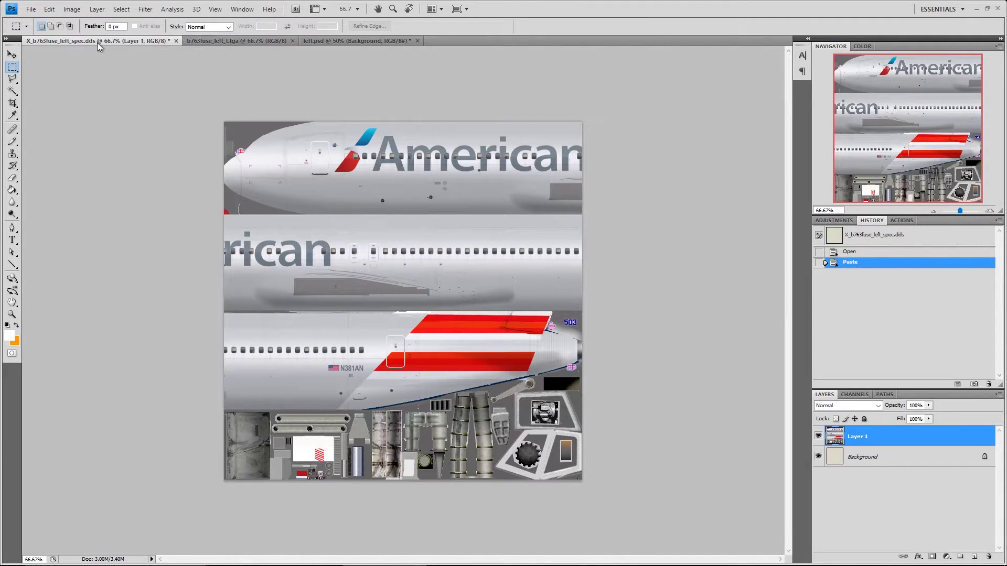
key(ctrl+i)
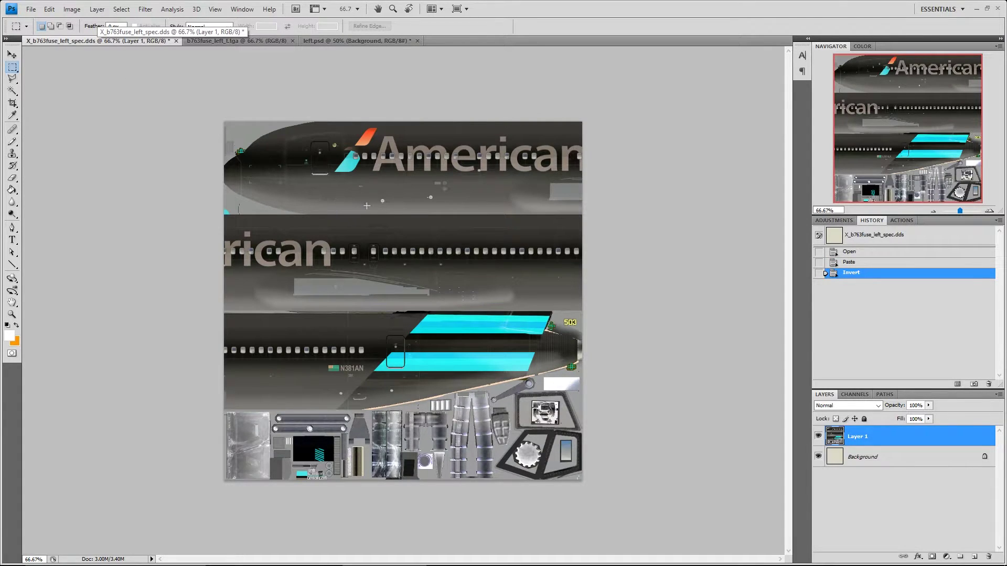
Paste the copied fuselage over the nose section of the specular texture and set the new layer's blend mode to Multiply
key(ctrl+v)
click(11, 54)
drag(379, 291, 382, 155)
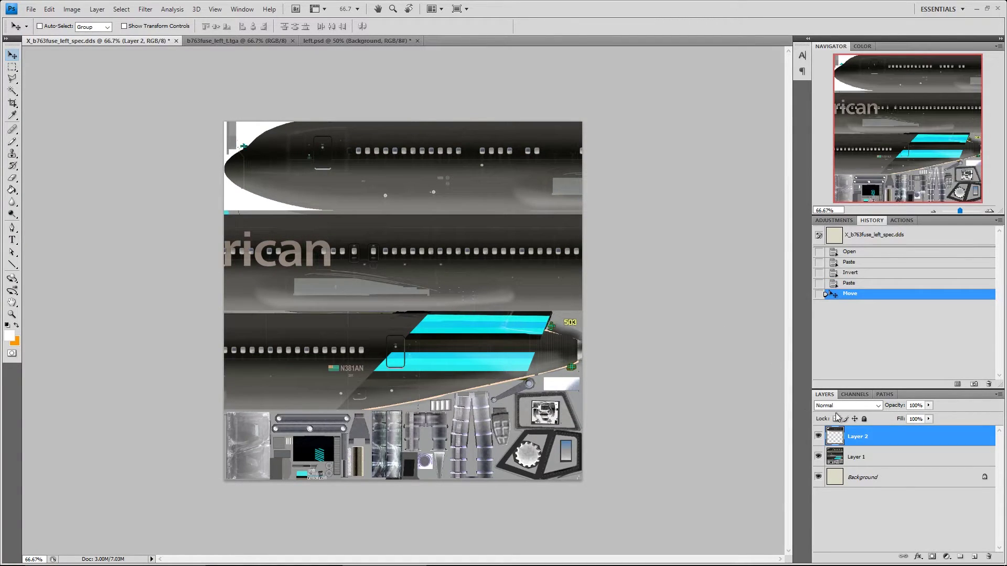
click(839, 406)
click(825, 186)
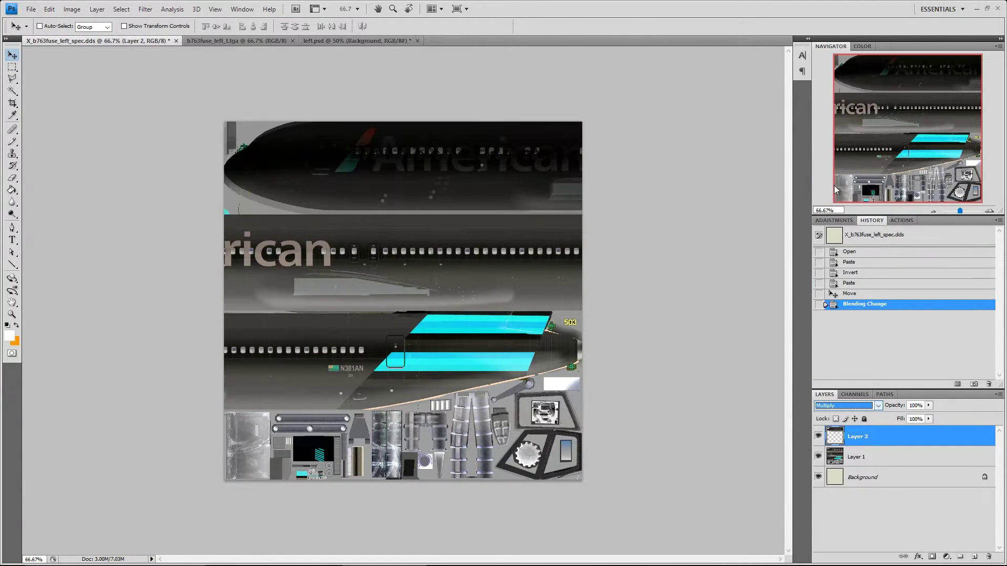
Align the Multiply fuselage layer precisely with the windows and details of the nose section beneath, checking at 300% zoom
click(990, 211)
drag(913, 139, 906, 135)
drag(451, 112, 446, 120)
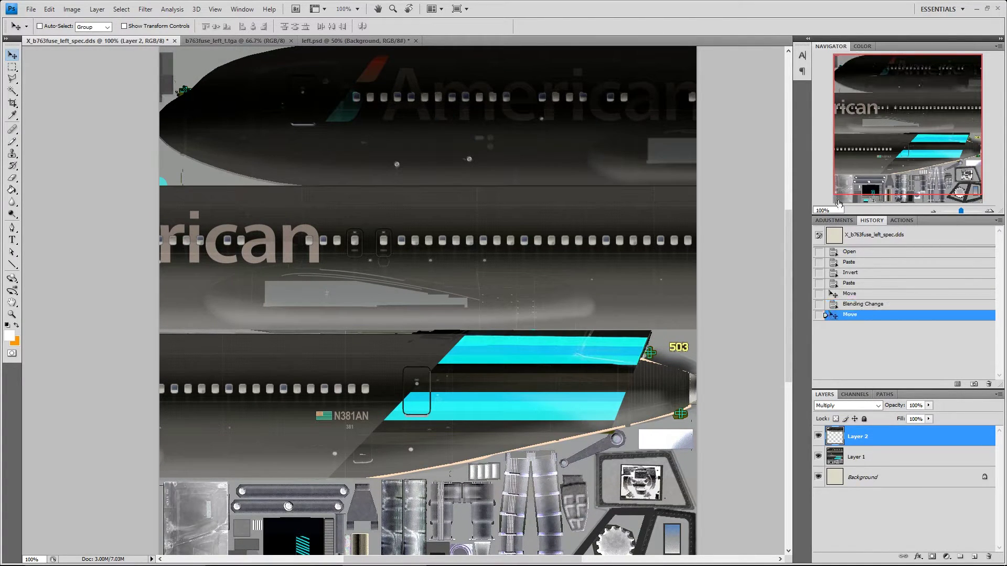
click(989, 211)
click(990, 211)
scroll(448, 148, up, 5)
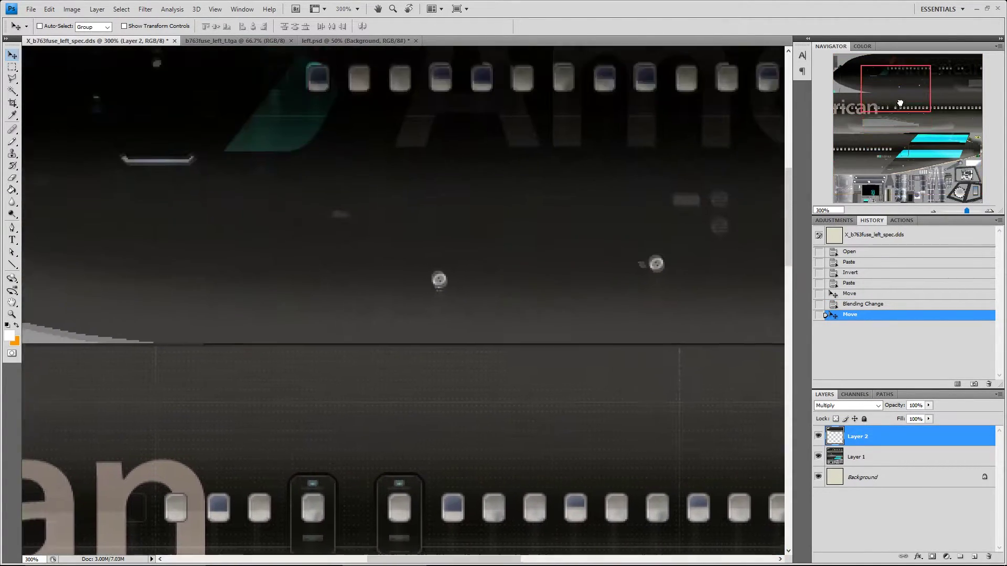
drag(404, 169, 404, 169)
click(934, 210)
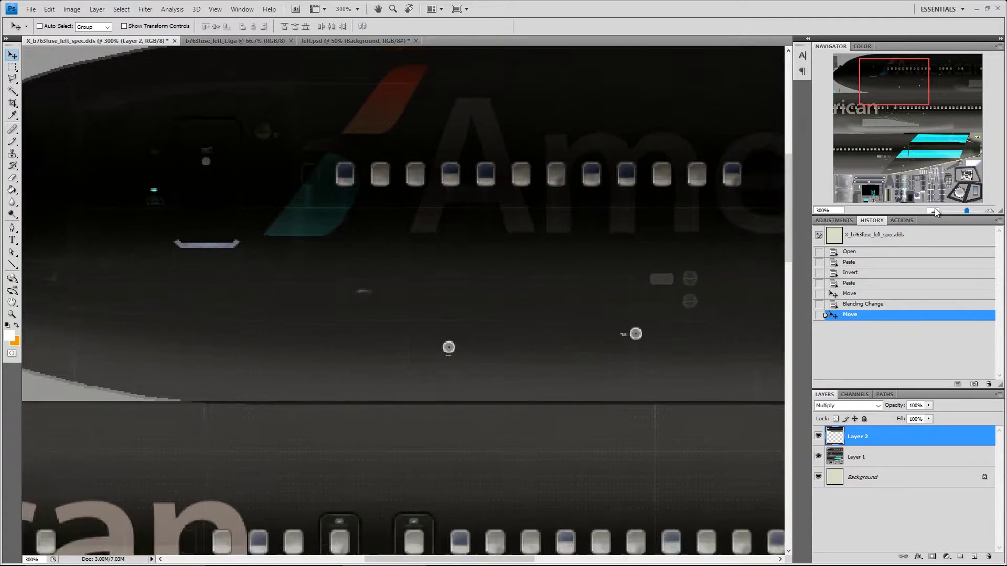
click(934, 210)
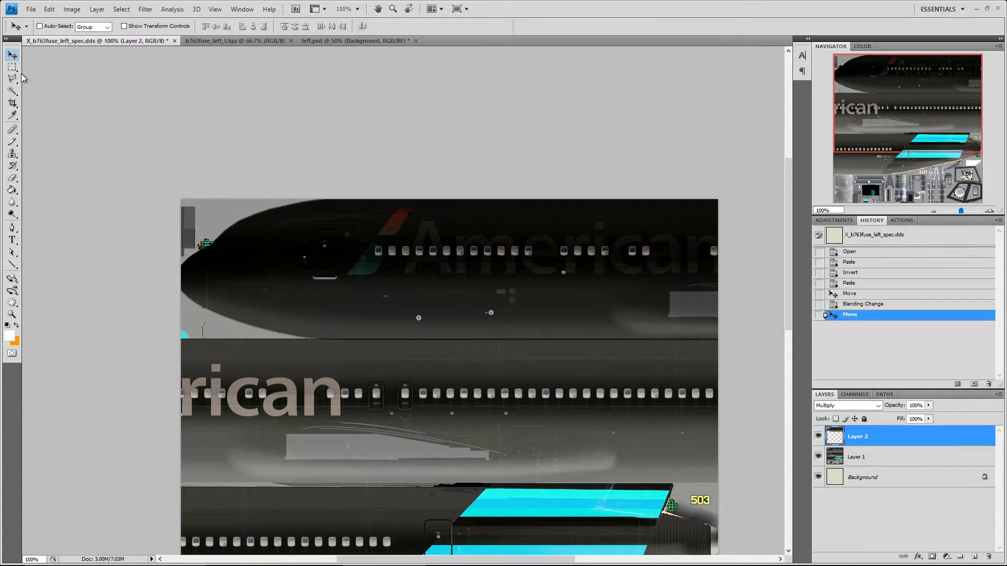
Select the grey area around the nose on Layer 2 with the Magic Wand, delete it, and deselect
click(12, 91)
click(227, 222)
key(Delete)
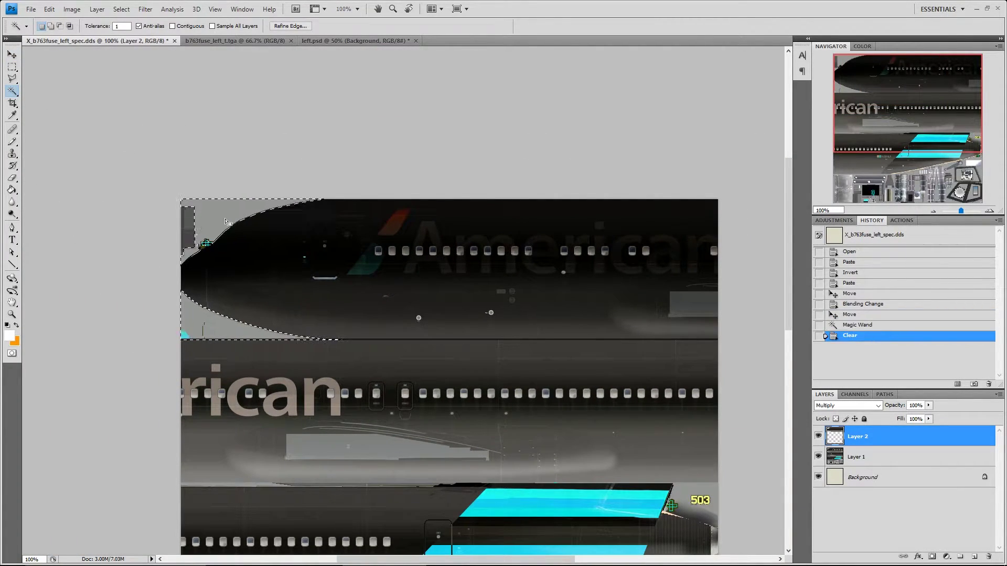
key(ctrl+d)
Set Layer 2's blend mode to Normal and toggle its visibility to compare it with the livery beneath
click(828, 405)
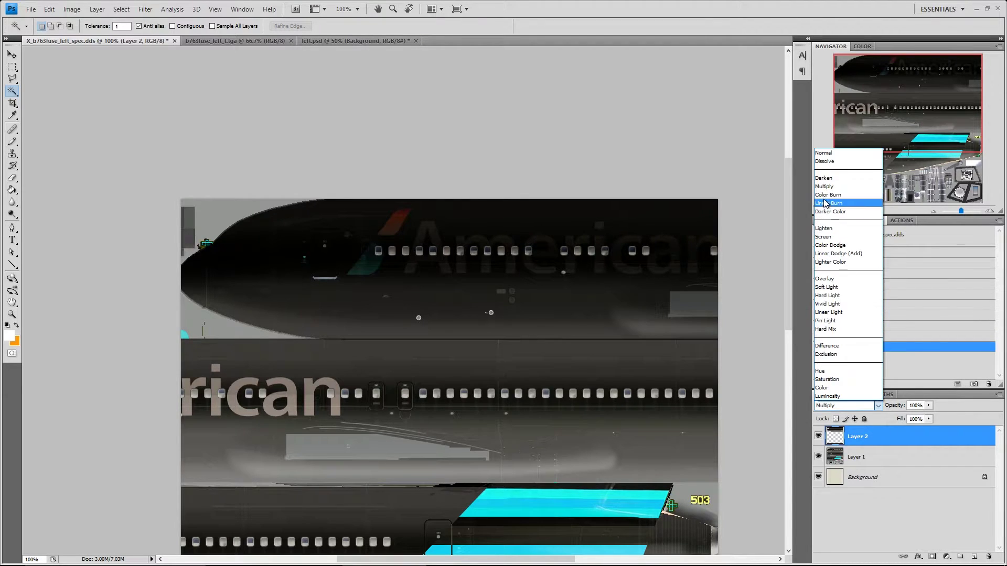
click(849, 152)
click(818, 436)
click(819, 436)
click(819, 436)
click(818, 435)
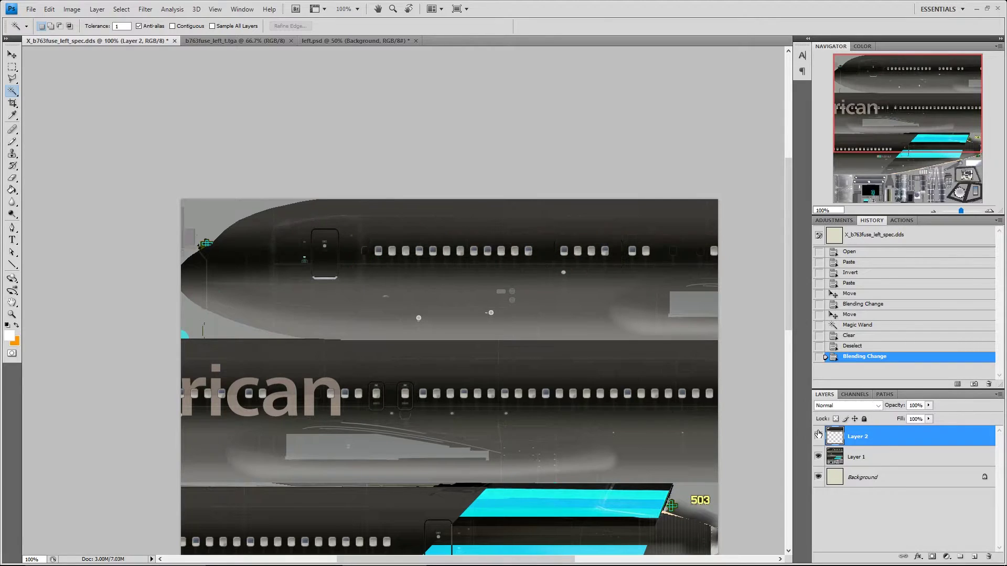
Delete the part of Layer 2 that overlaps the second fuselage section using a rectangular selection, and deselect
click(12, 67)
drag(345, 405, 760, 341)
key(Delete)
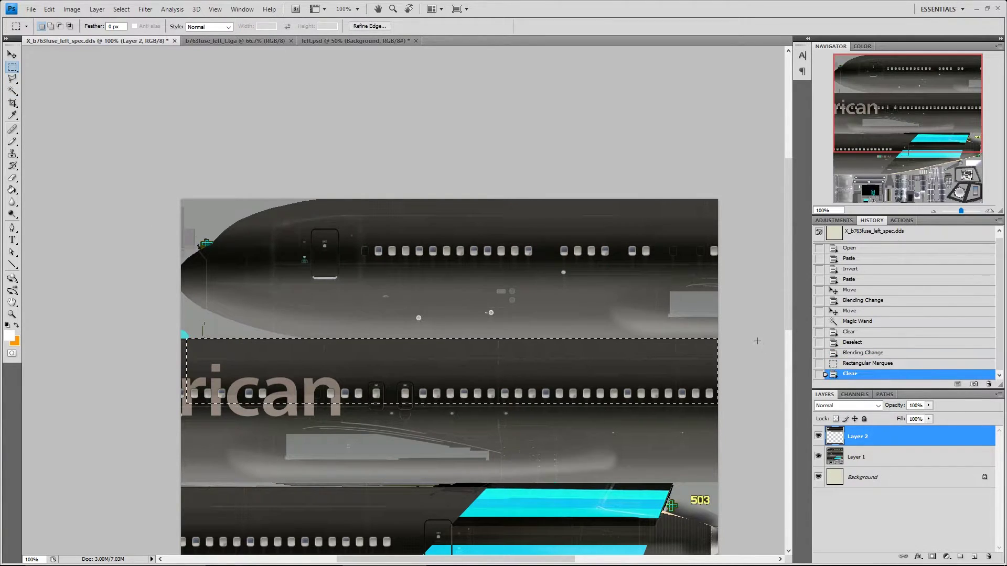
key(ctrl+d)
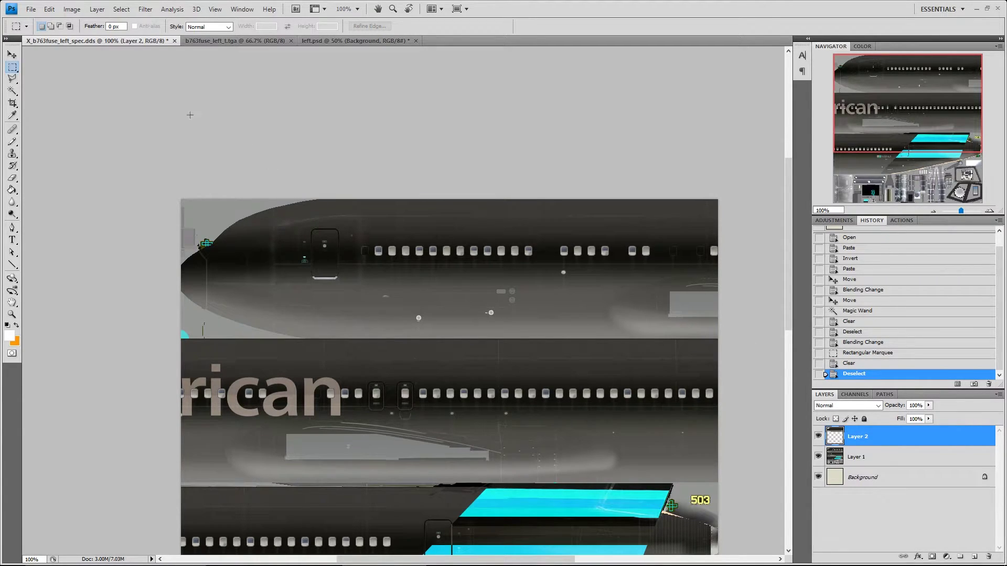
Switch to left.psd and show all its hidden livery layers, from fuse texture and tail texture up through American and 381
click(235, 41)
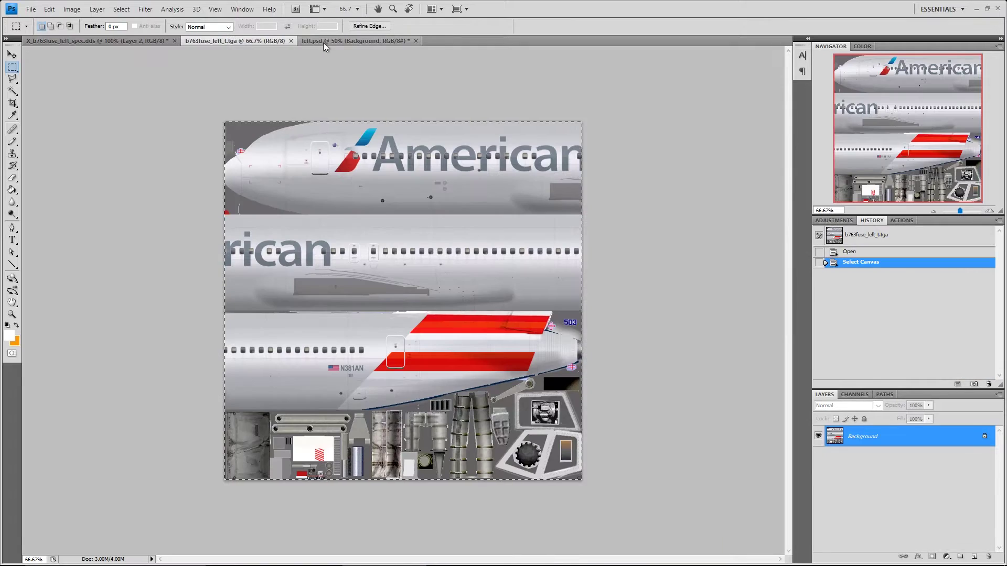
click(323, 40)
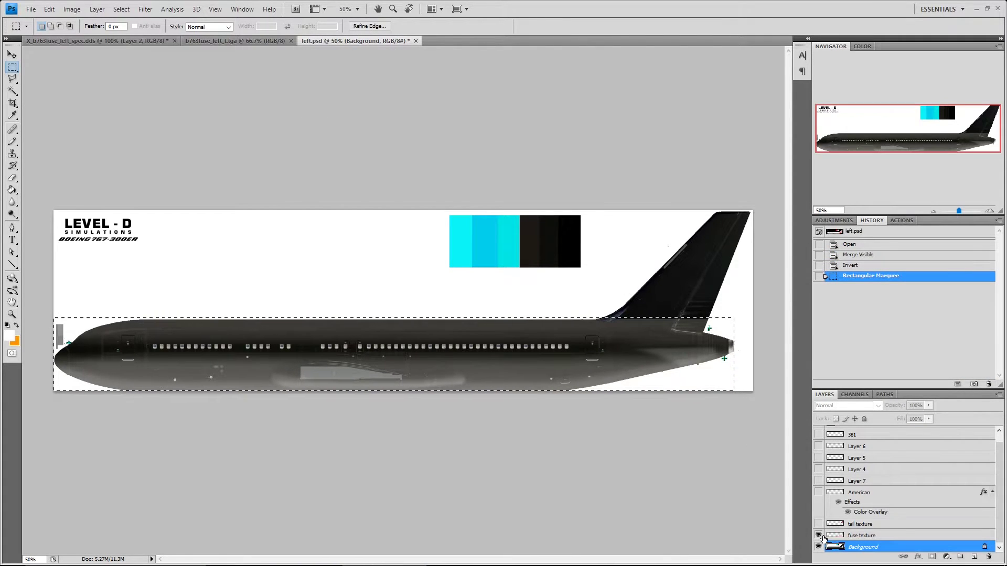
click(818, 536)
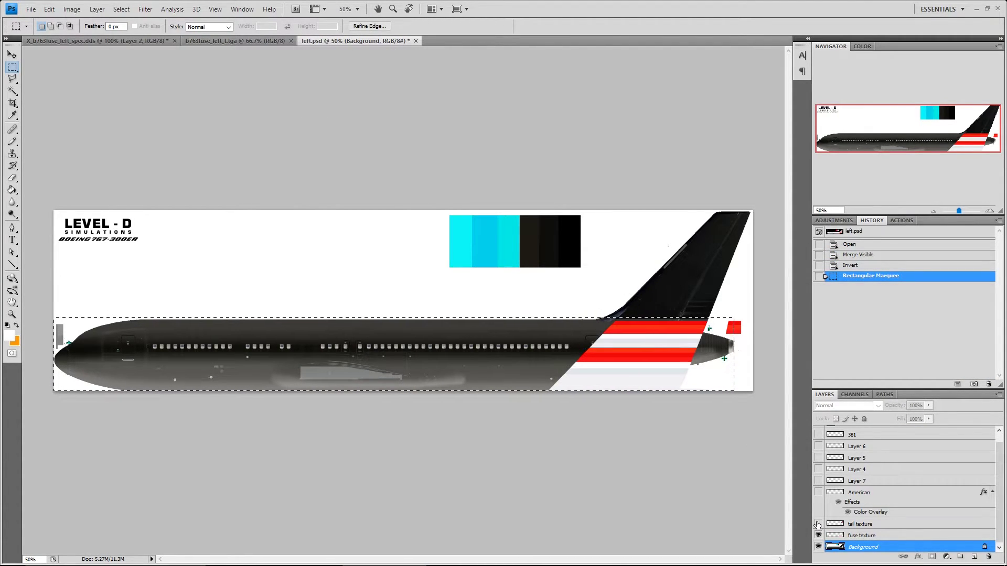
click(819, 524)
click(819, 492)
click(819, 481)
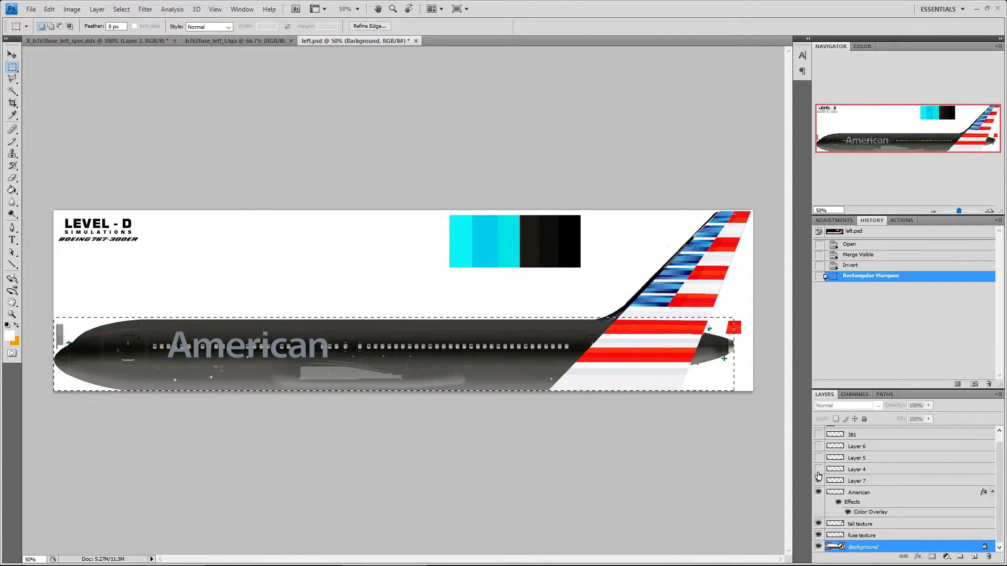
click(819, 470)
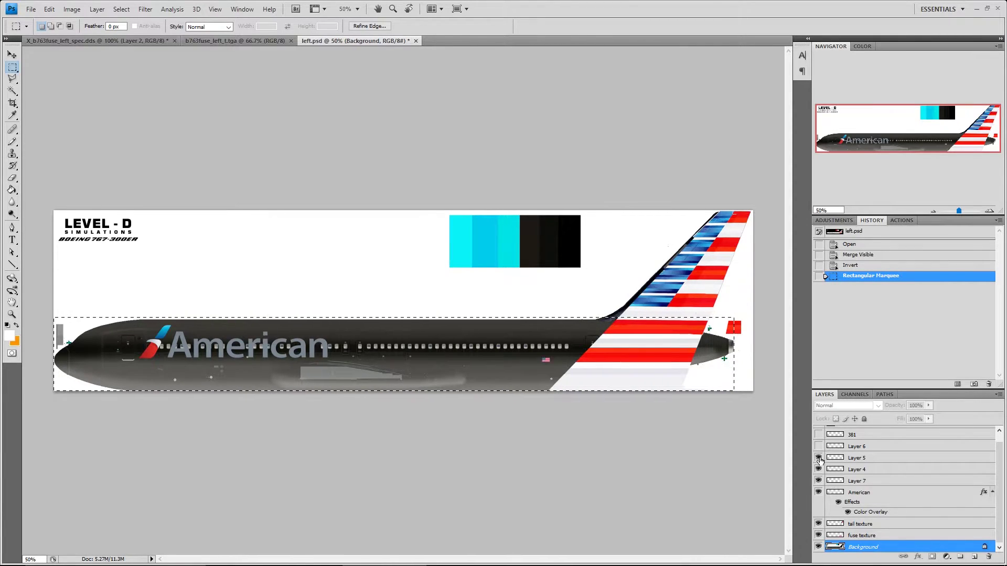
click(819, 447)
click(818, 435)
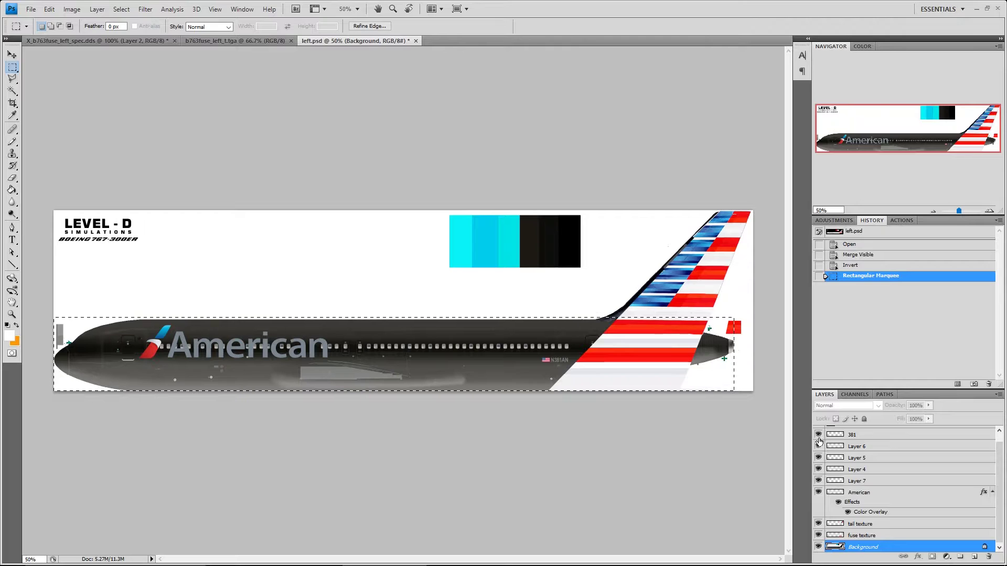
scroll(812, 461, up, 1)
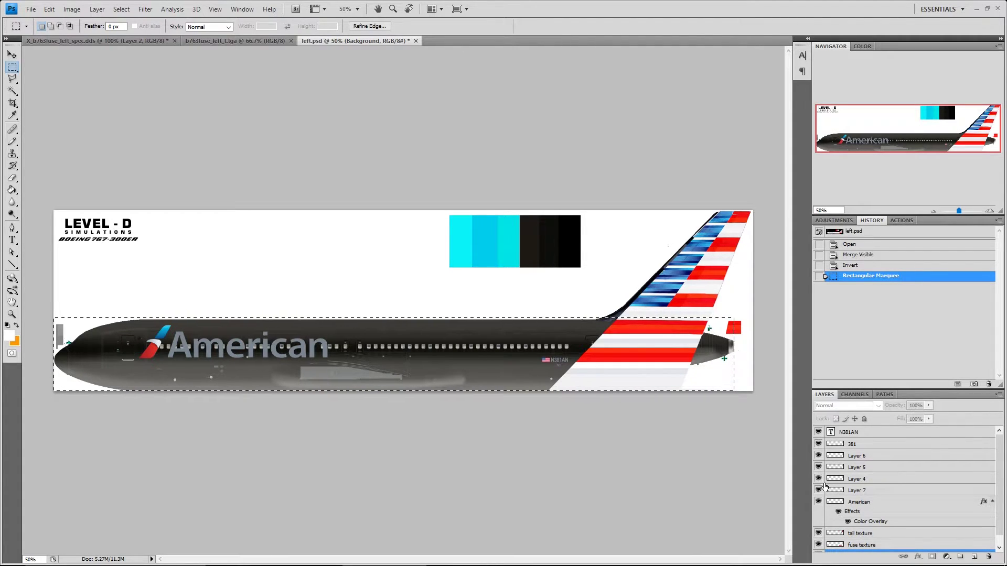
scroll(836, 492, down, 1)
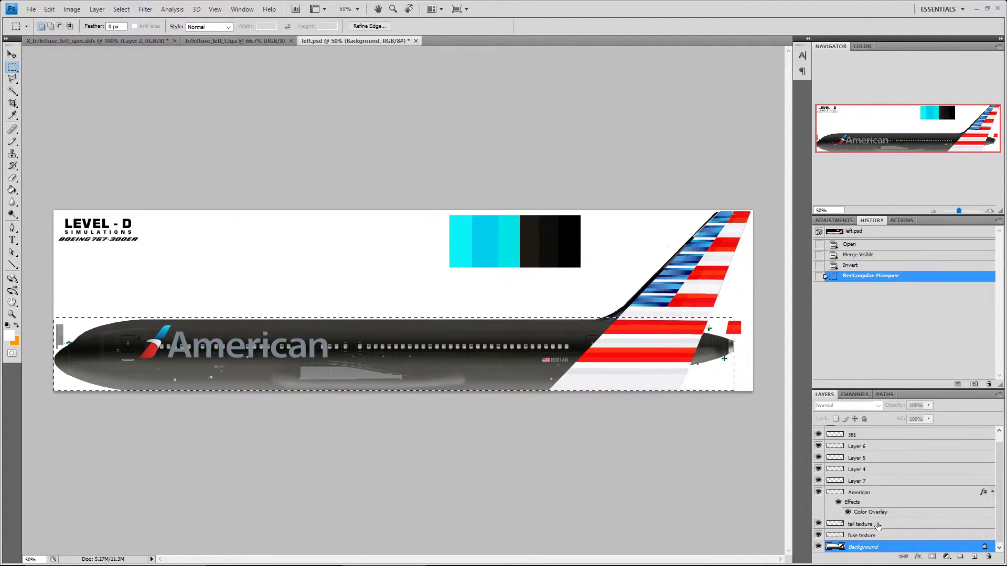
Clear the selection and set the blend mode of both the fuse texture and tail texture layers to Multiply
click(876, 536)
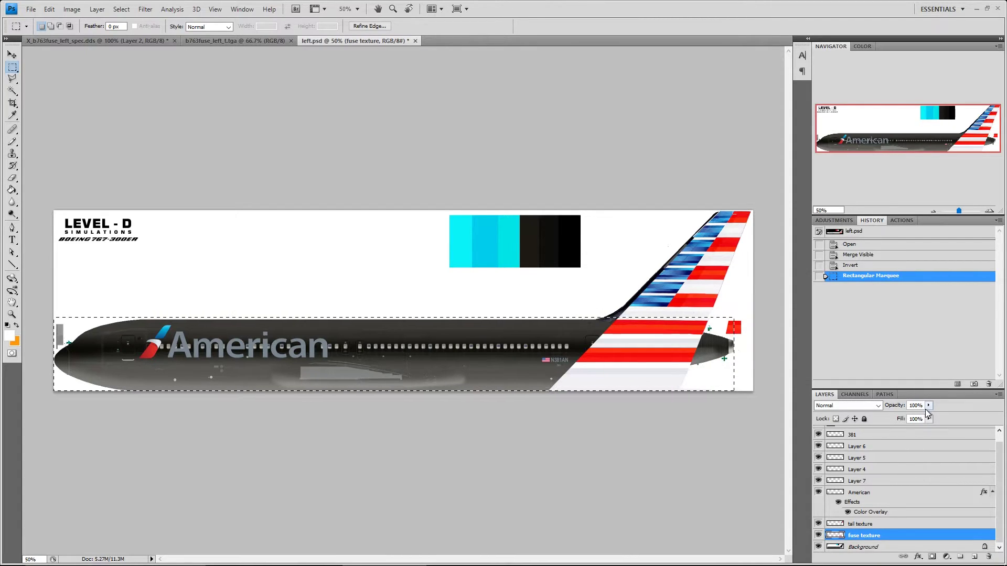
key(ctrl+d)
click(873, 406)
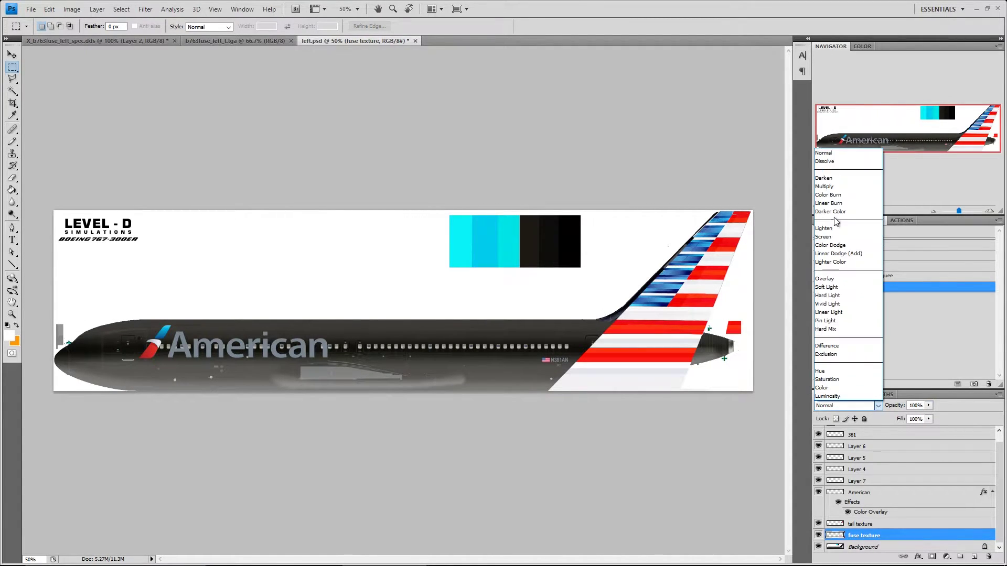
click(835, 189)
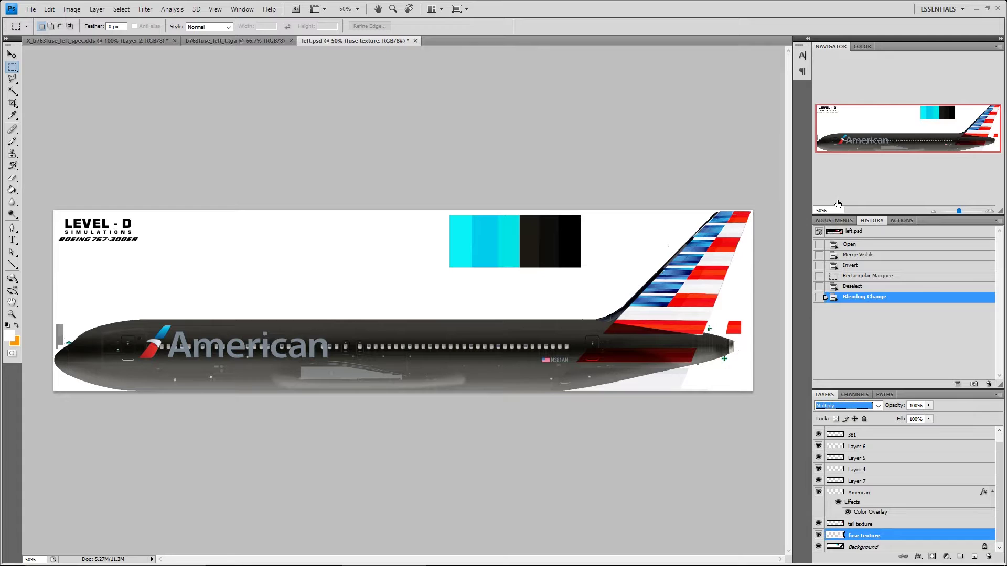
click(854, 523)
click(873, 405)
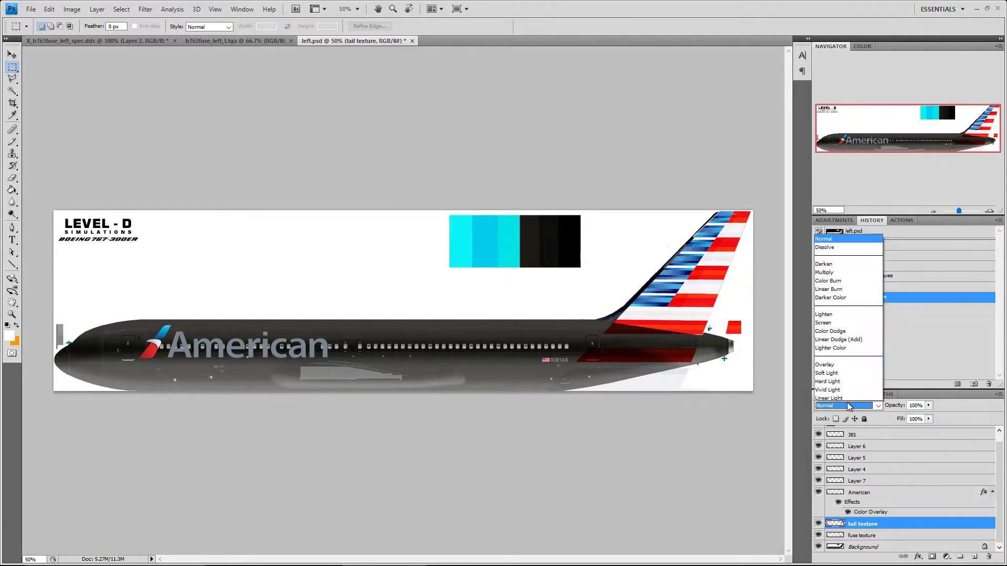
click(830, 189)
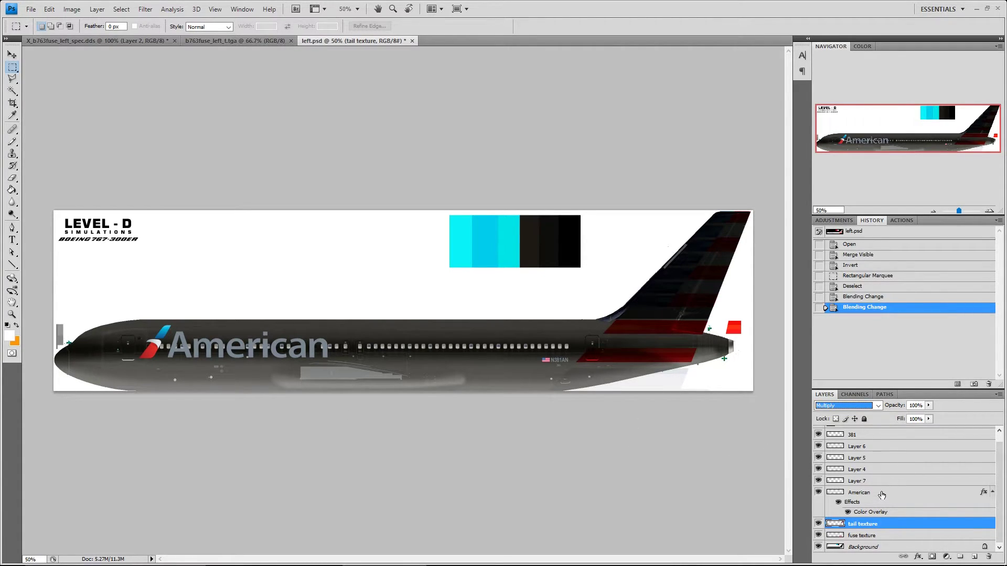
Toggle the American layer and Layer 4 to identify what each contains, and select Layer 4 with the red and blue logo
click(883, 495)
click(880, 485)
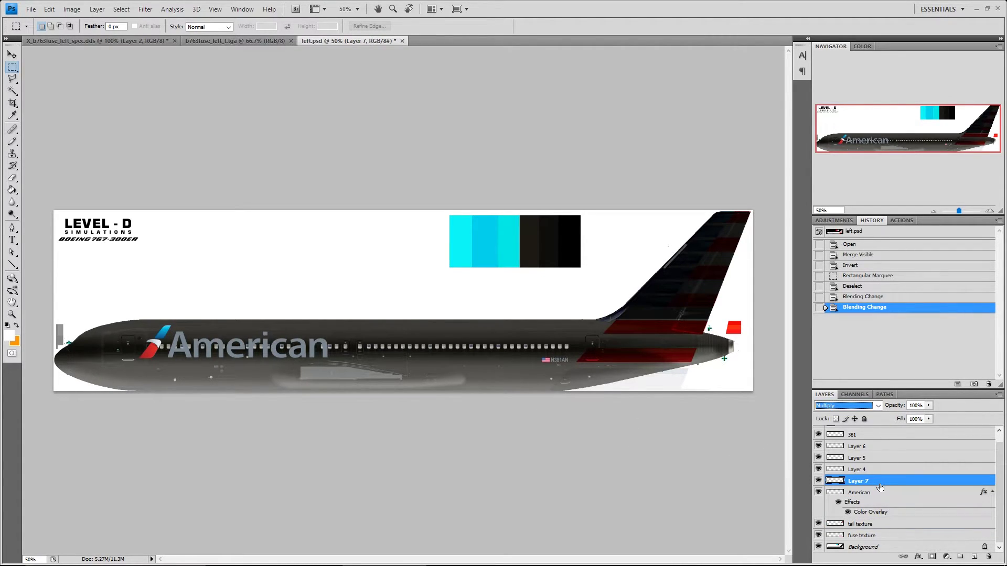
click(819, 493)
click(818, 493)
click(818, 469)
click(819, 470)
click(881, 471)
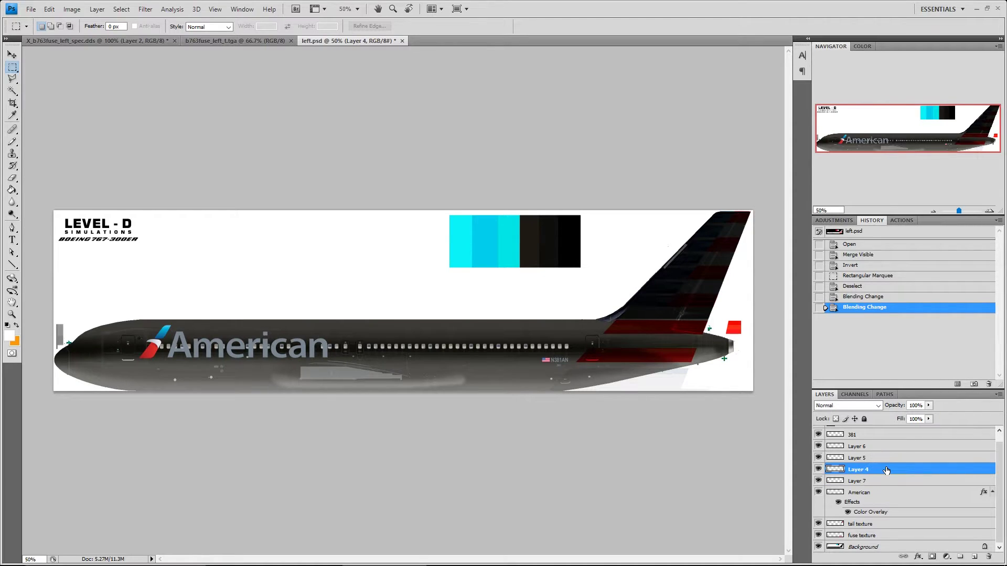
Try the Multiply blend mode on Layer 4 and return it to Normal
click(868, 407)
click(835, 188)
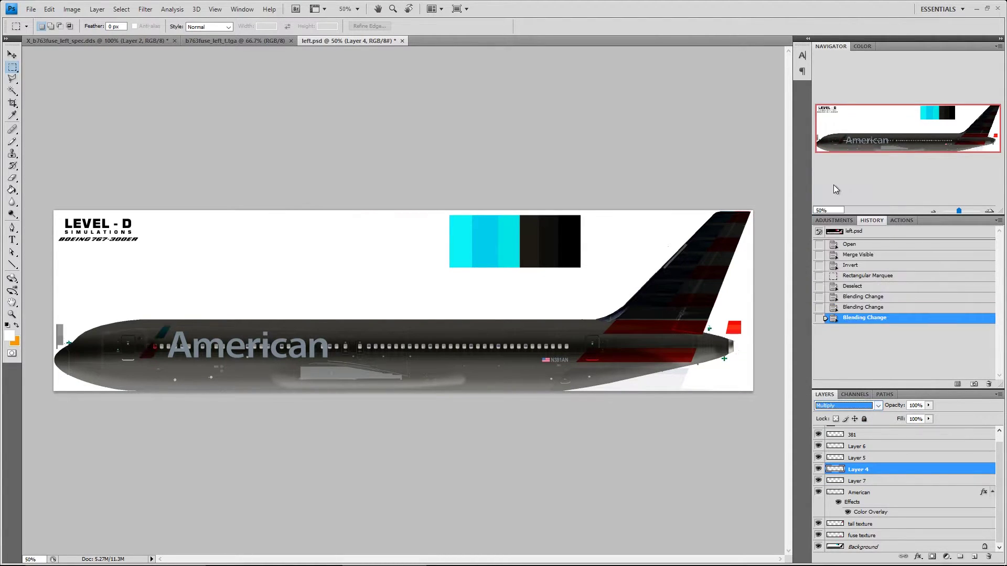
click(847, 406)
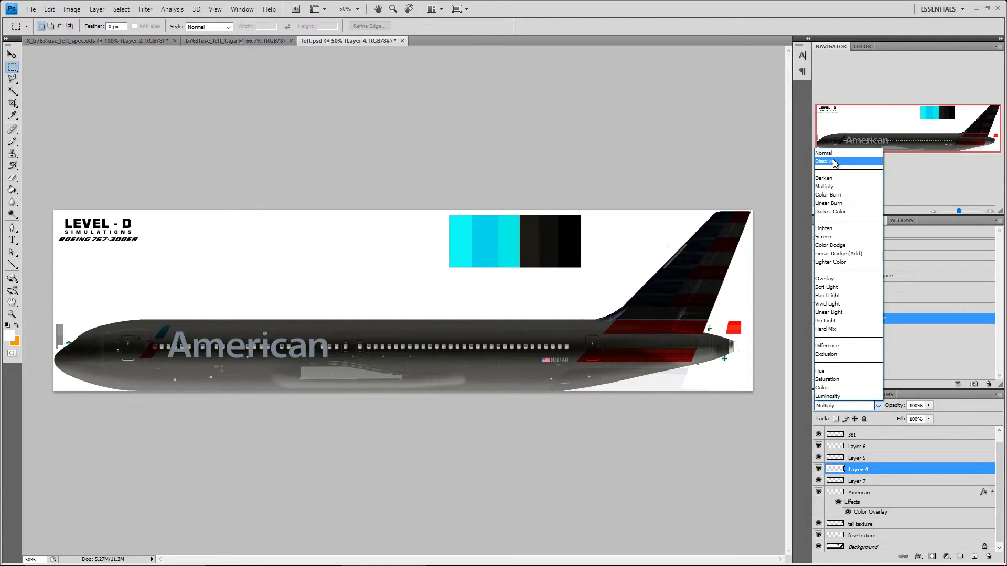
click(824, 152)
Lower the opacity of Layer 4 to 45%
click(929, 405)
drag(931, 417, 901, 422)
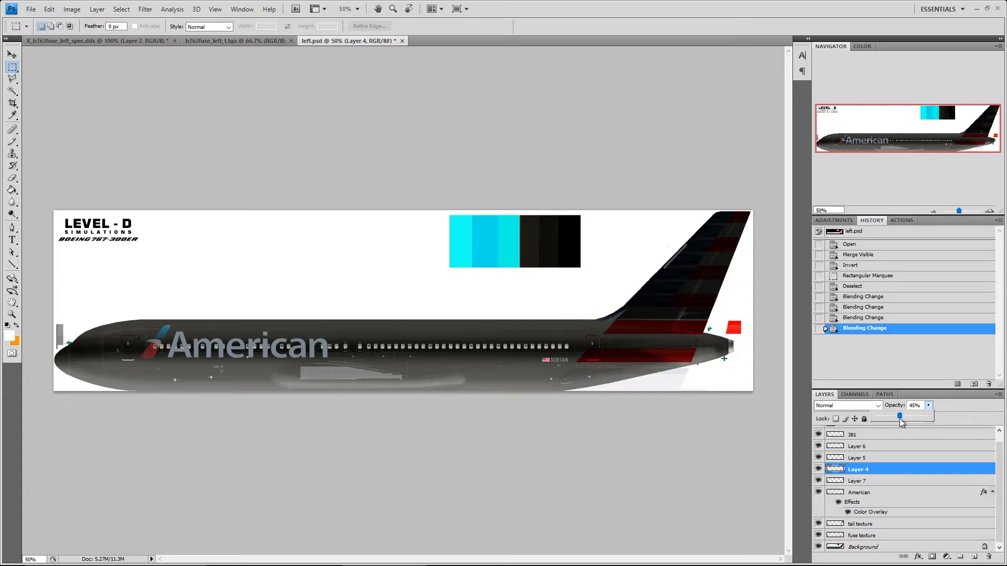
drag(901, 423, 901, 423)
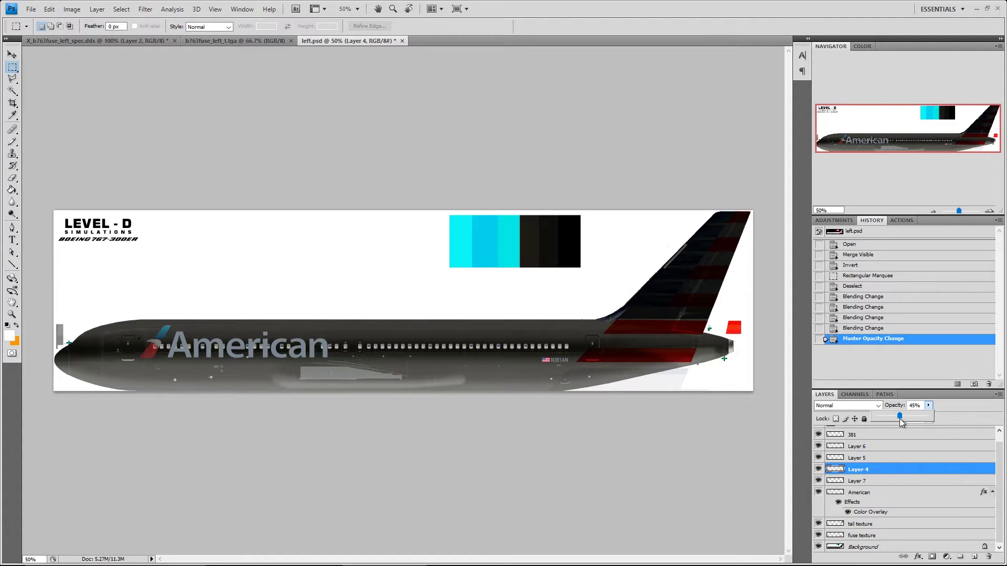
click(888, 474)
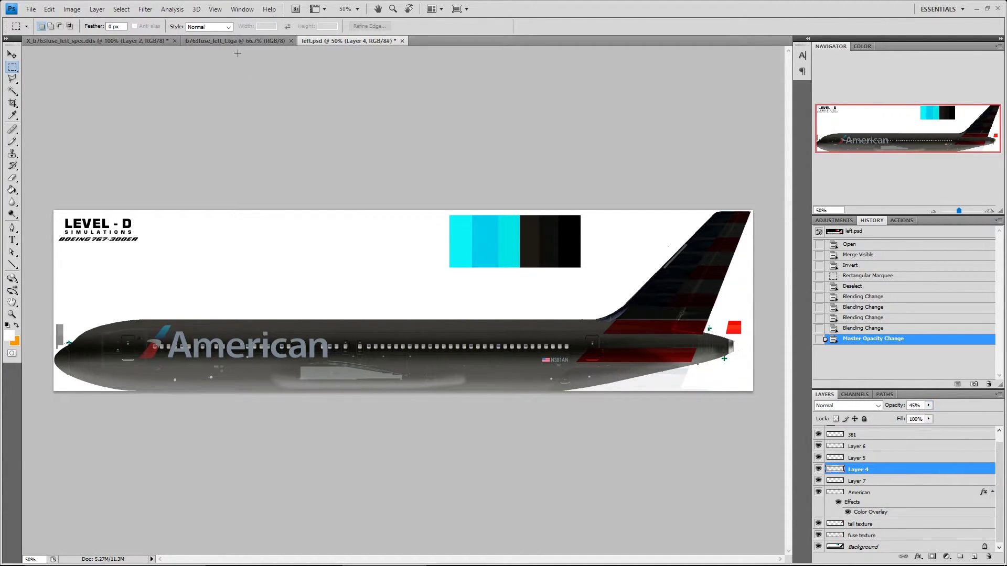
Flatten left.psd and copy a rectangular selection enclosing the logo and American titles on the forward fuselage
click(104, 11)
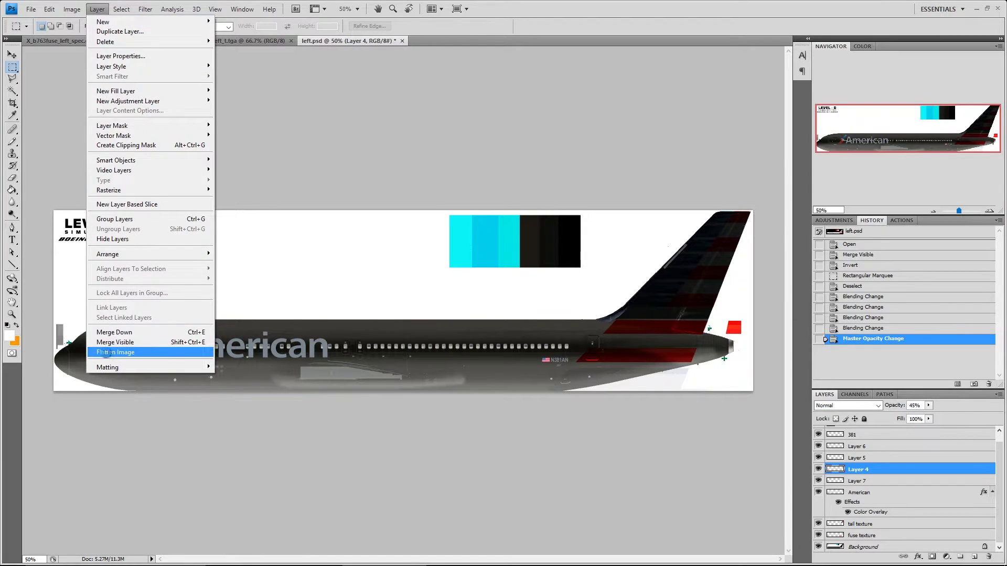
click(109, 353)
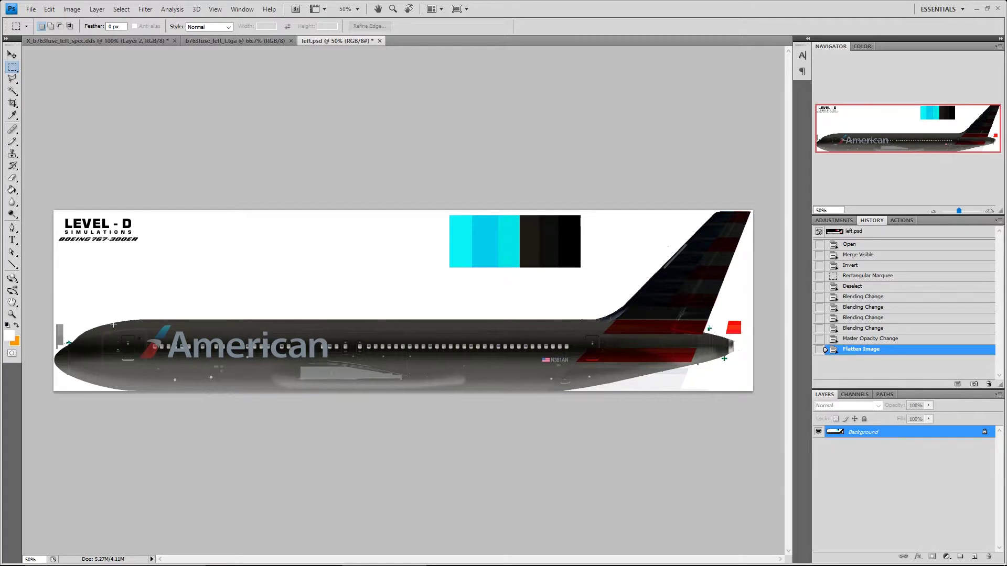
drag(255, 373, 352, 376)
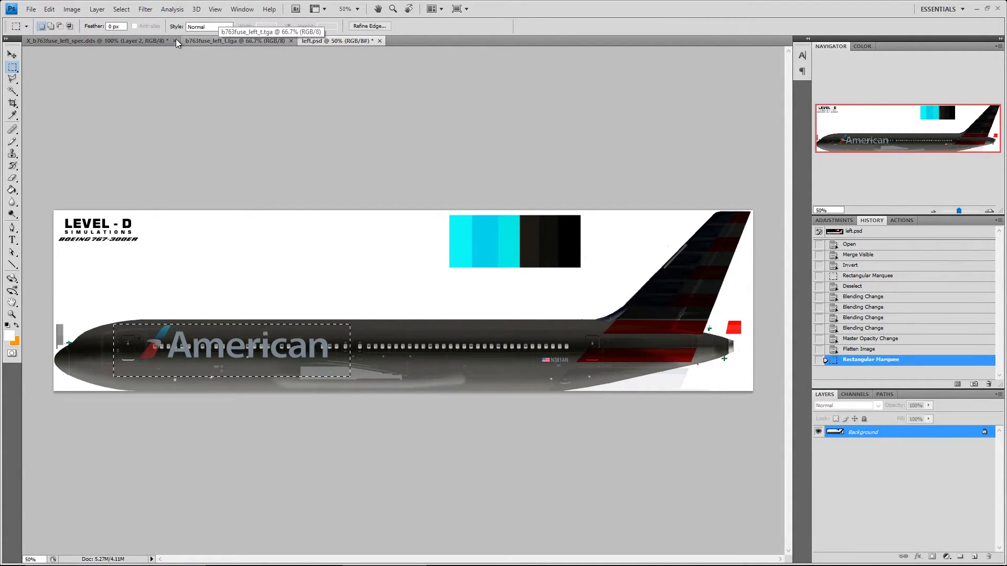
Paste the copied titles into X_b763fuse_left_spec.dds and move them roughly over the nose section's windows
click(100, 41)
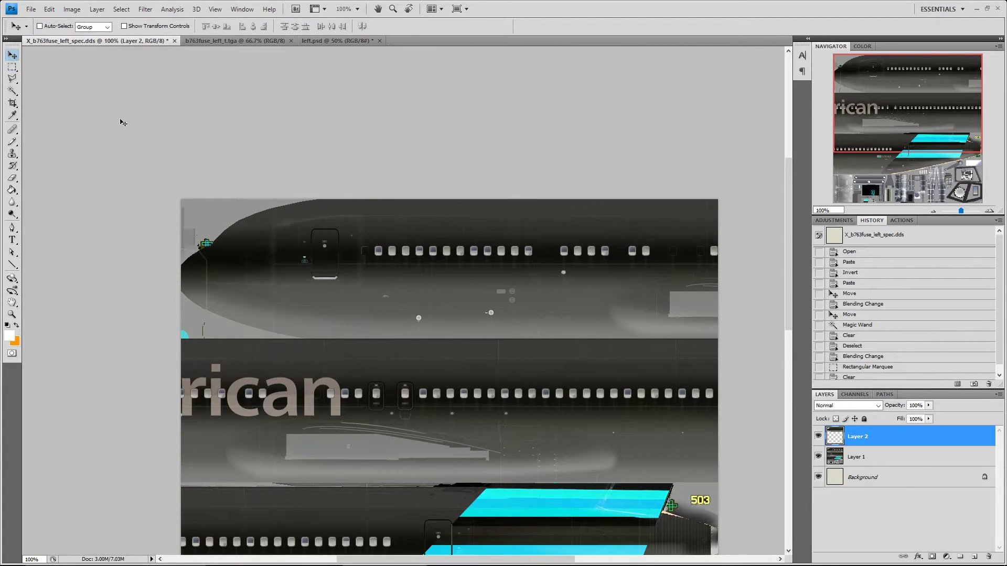
key(ctrl+v)
drag(403, 303, 503, 274)
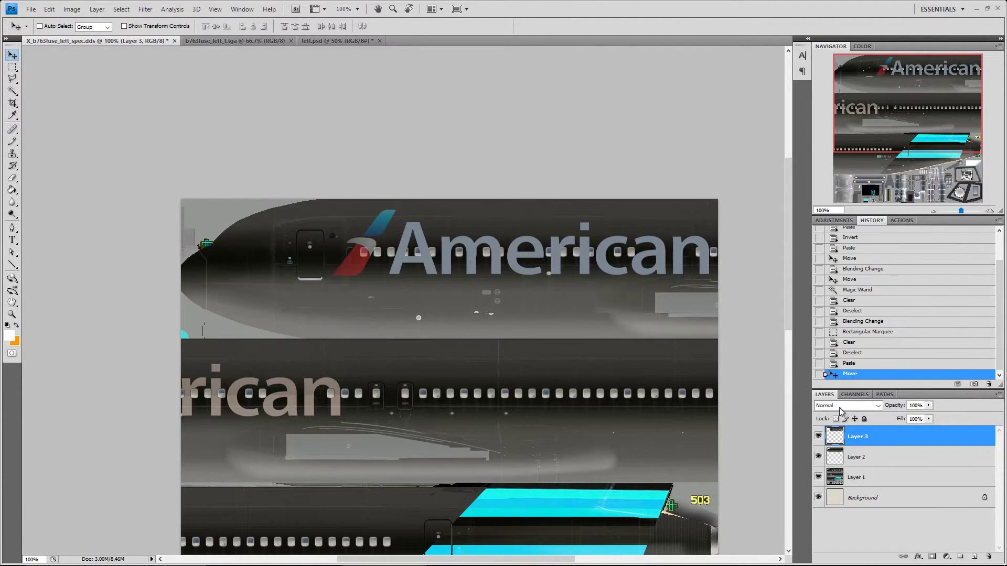
Set Layer 3 to Multiply and align it precisely with the windows and door beneath, checking at 300% zoom
click(841, 406)
click(826, 187)
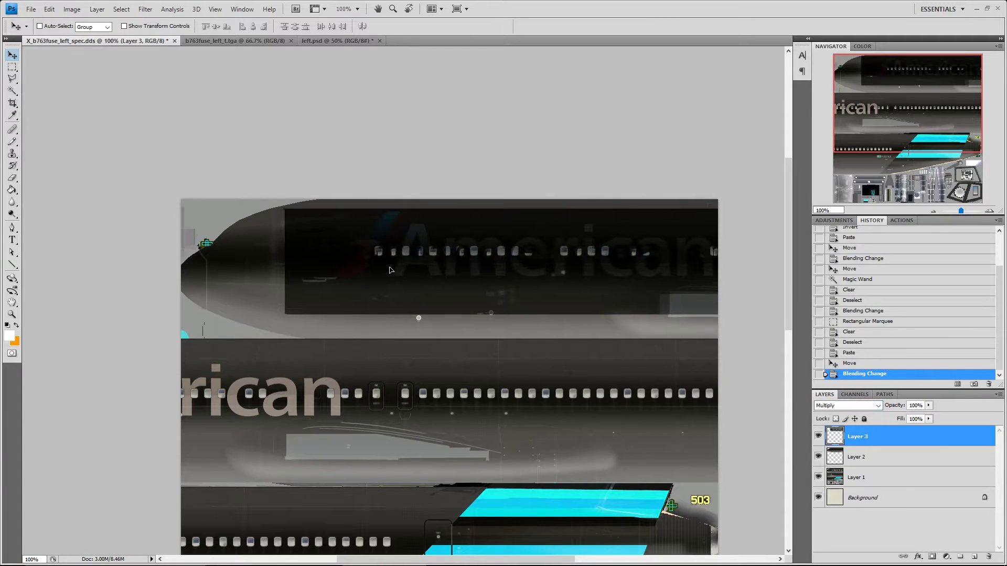
key(Up)
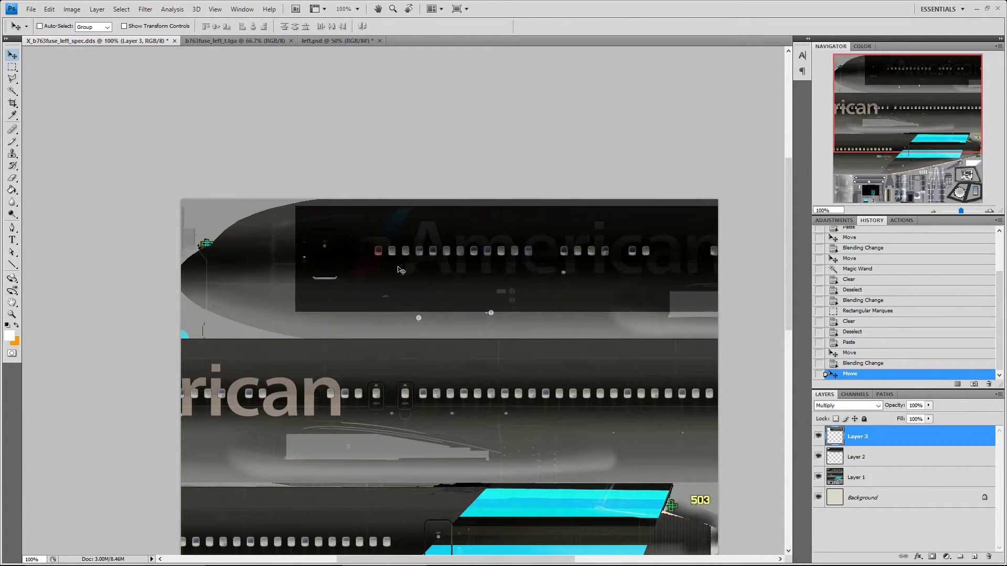
click(988, 212)
click(989, 212)
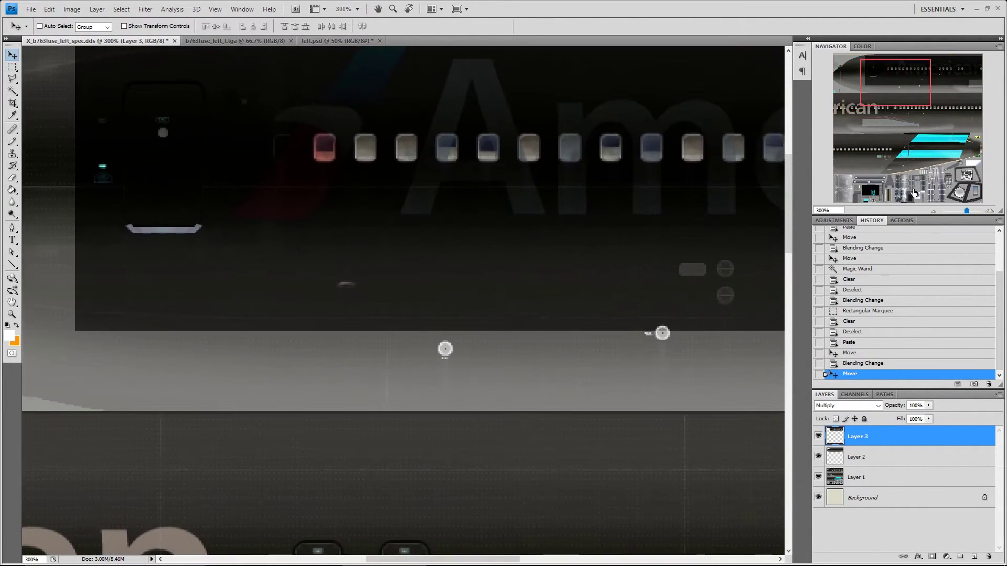
key(Left)
key(Right)
Set Layer 3's blend mode back to Normal and check the titles on the nose section at 200% zoom
click(831, 406)
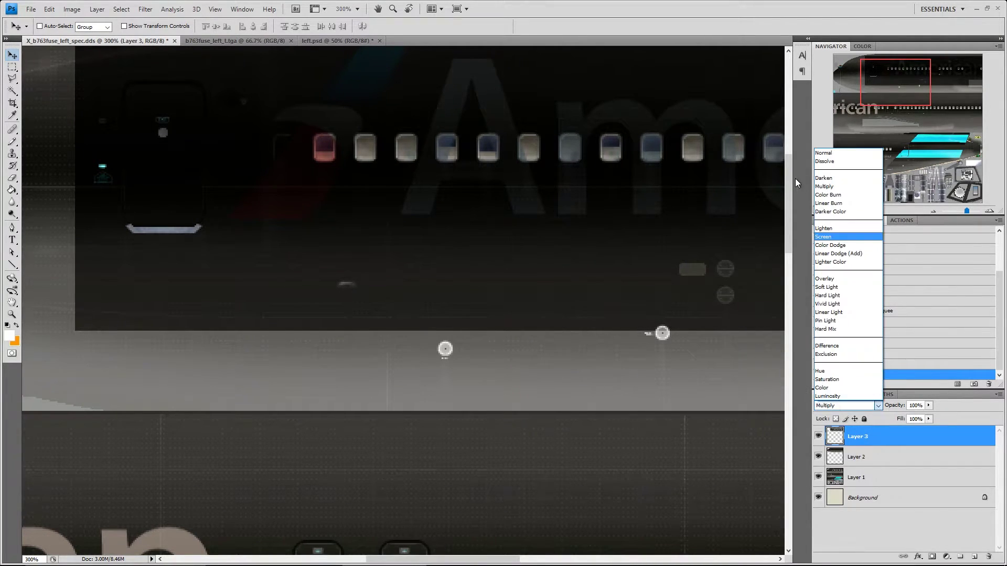
click(830, 154)
click(934, 210)
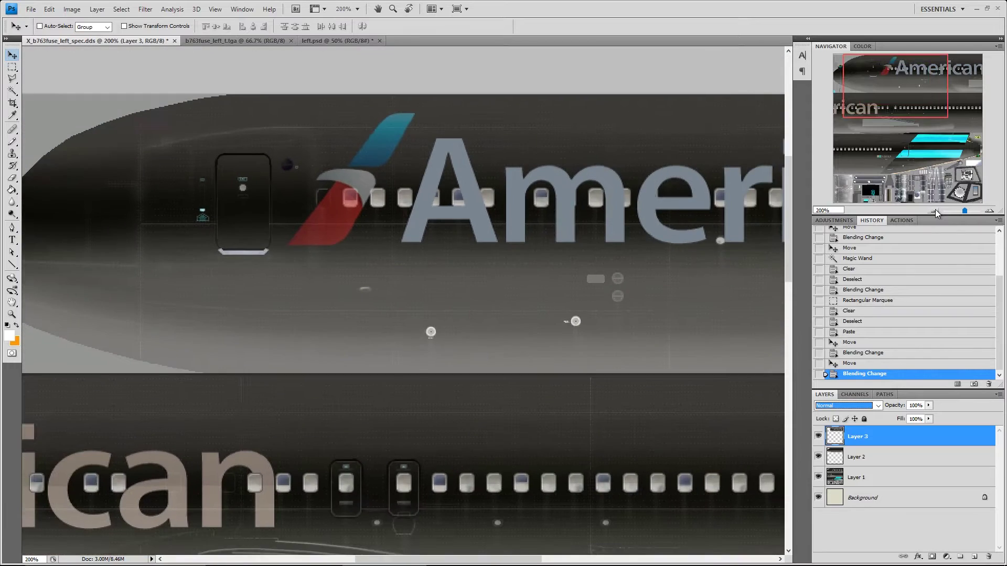
Check the titles at 100% zoom by toggling Layer 3's visibility, and flatten the specular texture
click(934, 211)
click(819, 437)
click(819, 437)
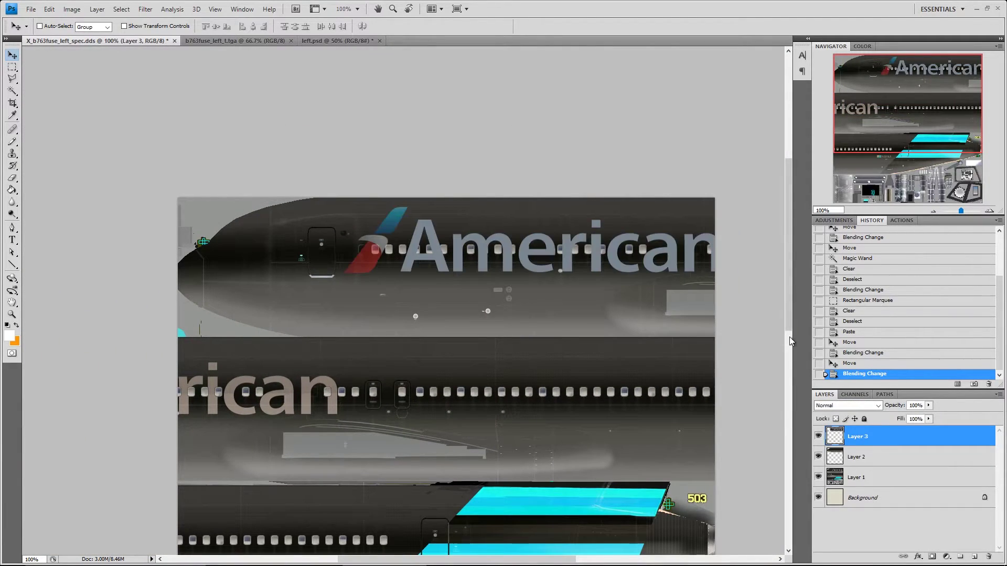
drag(881, 102, 882, 107)
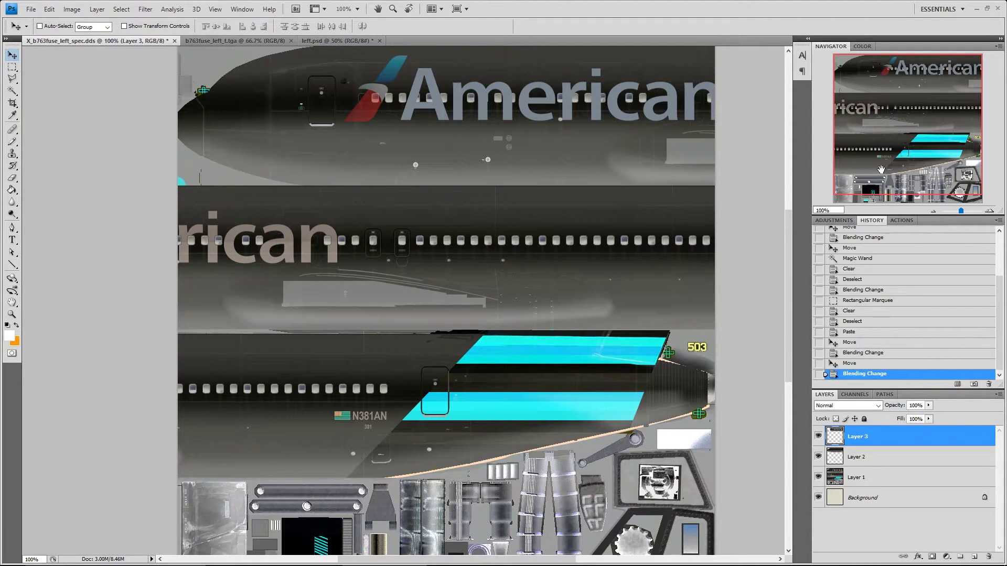
drag(904, 151, 902, 137)
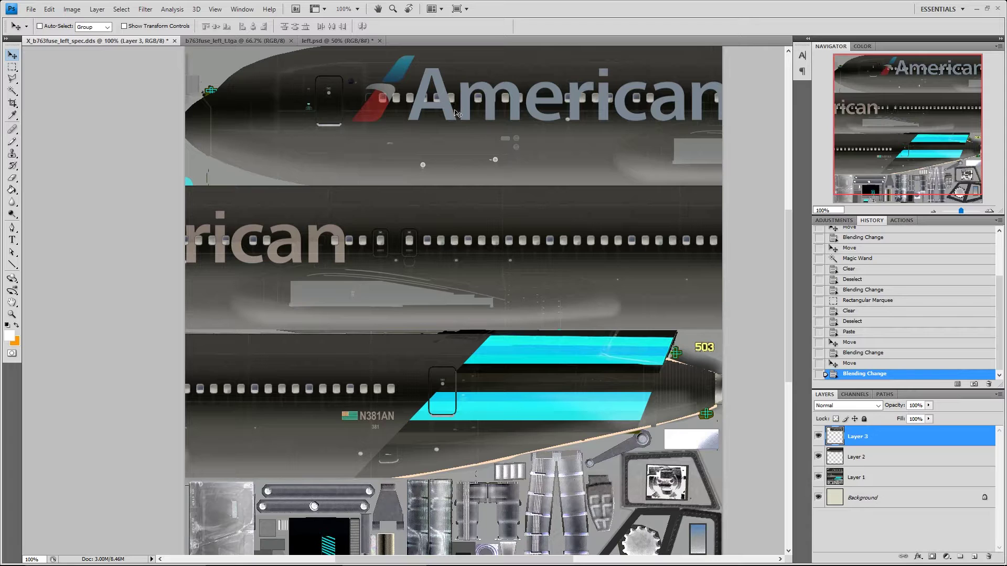
click(97, 9)
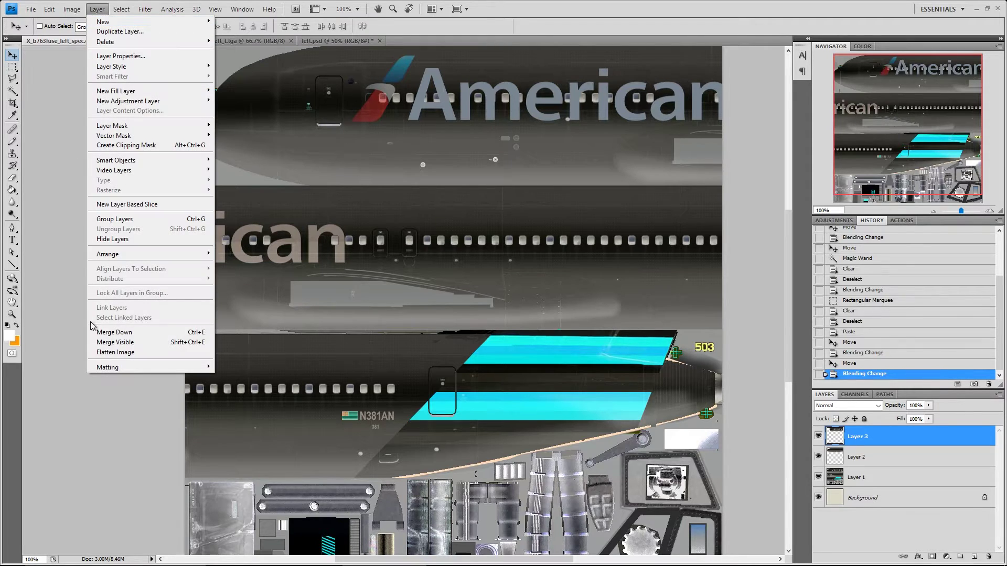
click(115, 353)
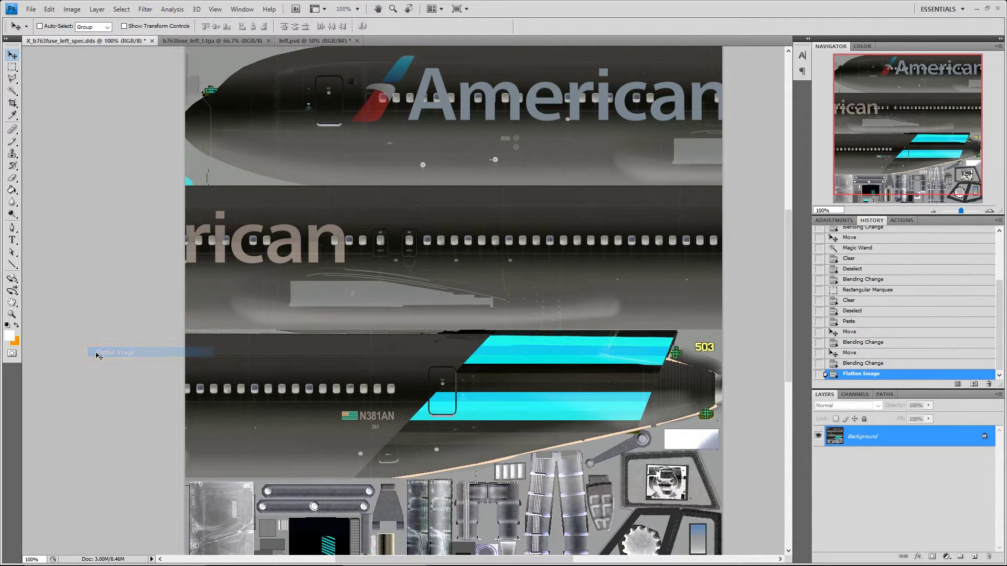
Save the flattened texture as the 32-bit Targa file X_b763fuse_left_spec.tga in the Texture.AALNC folder
click(32, 10)
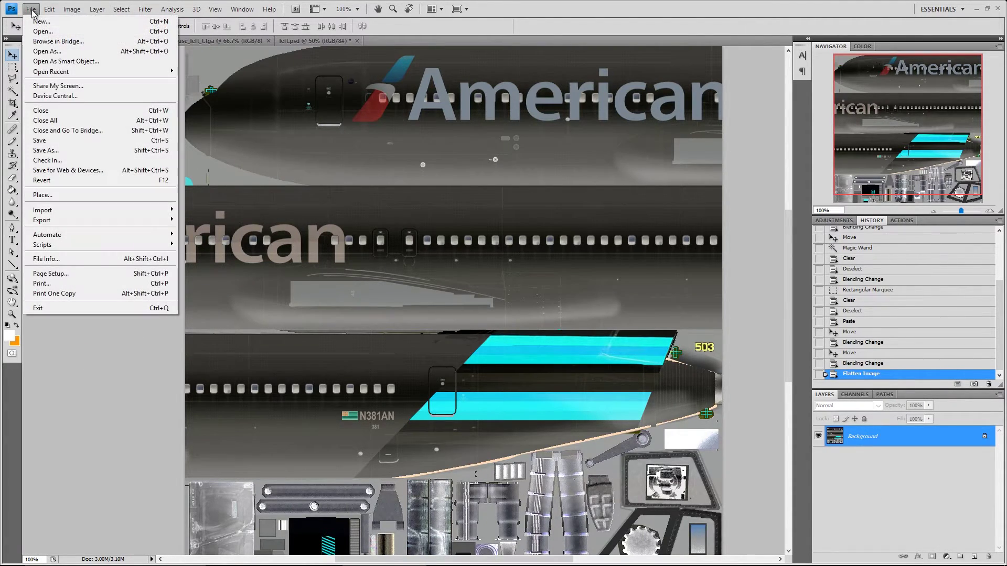
click(38, 152)
click(437, 414)
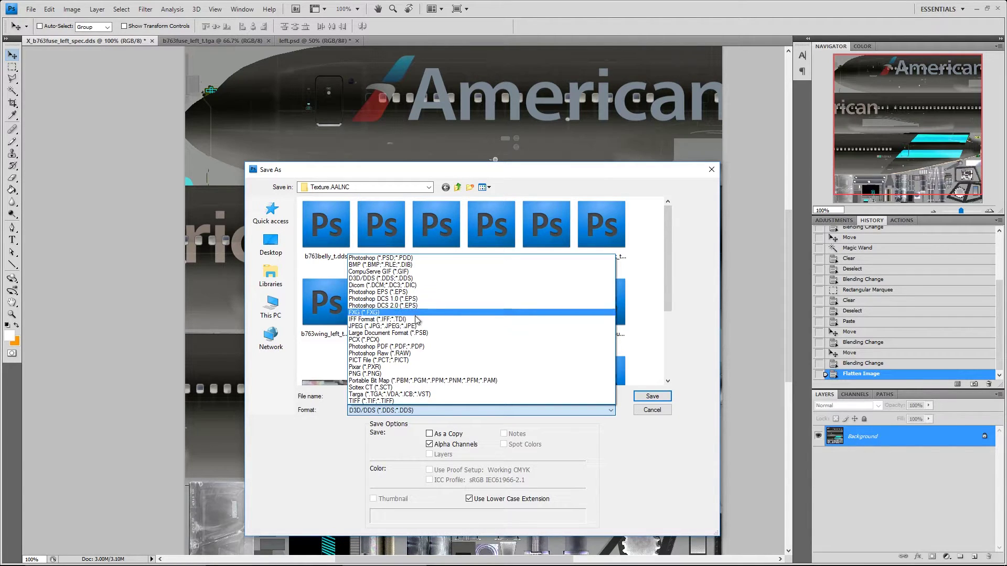
click(402, 394)
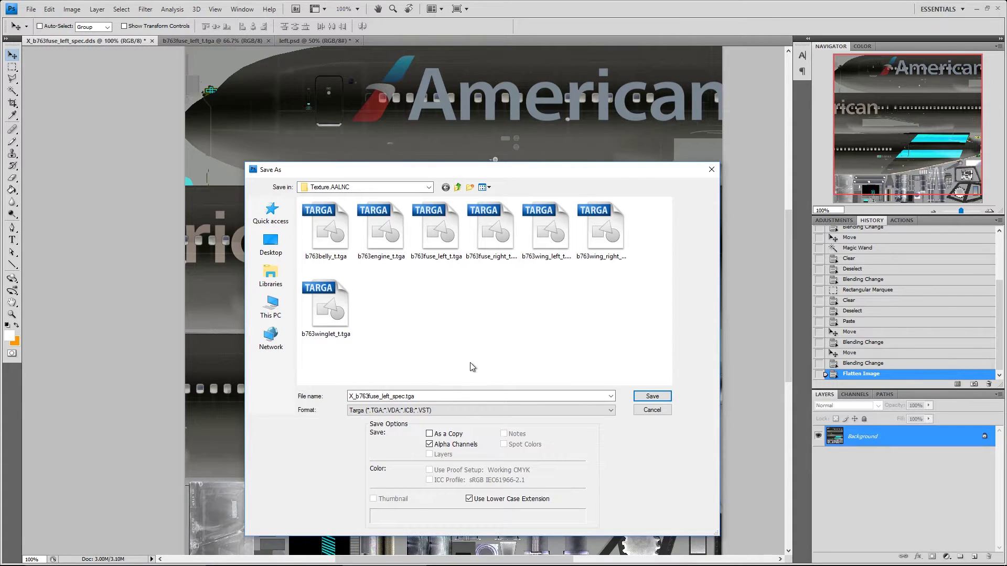
click(651, 398)
click(534, 284)
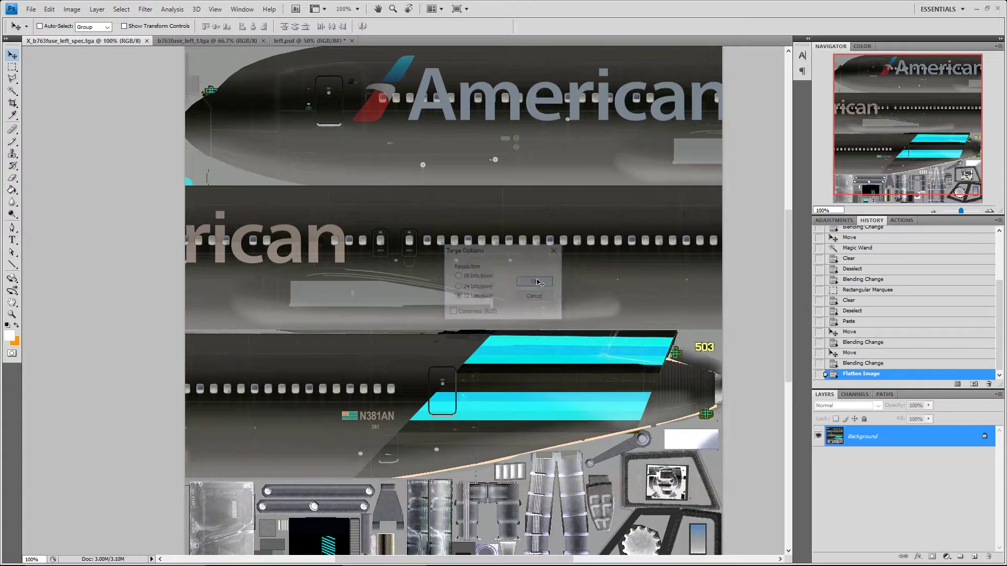
Close Photoshop and browse in File Explorer to the Texture.AALNC folder inside LVLD_B763_Test
click(997, 9)
click(517, 221)
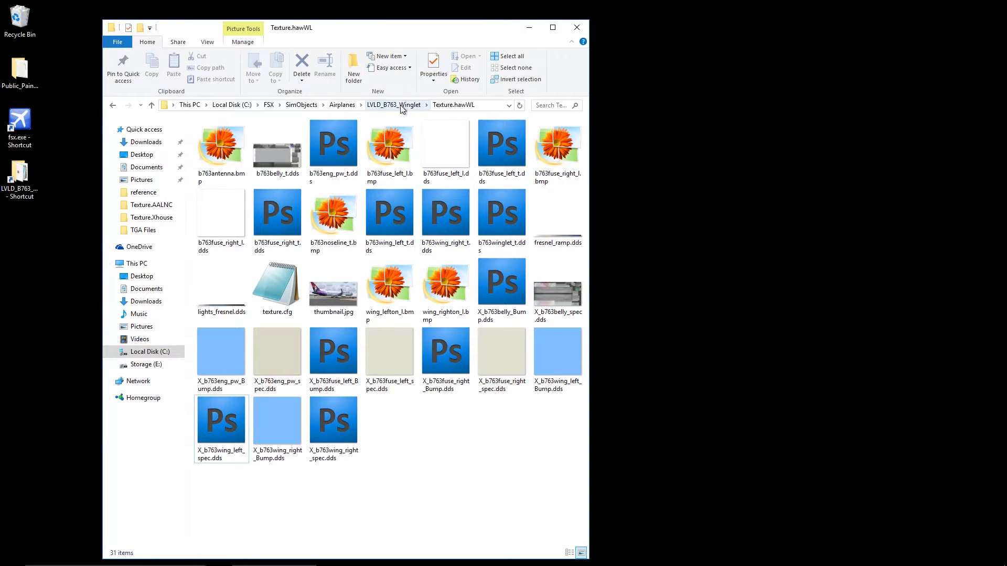
click(344, 105)
double_click(243, 327)
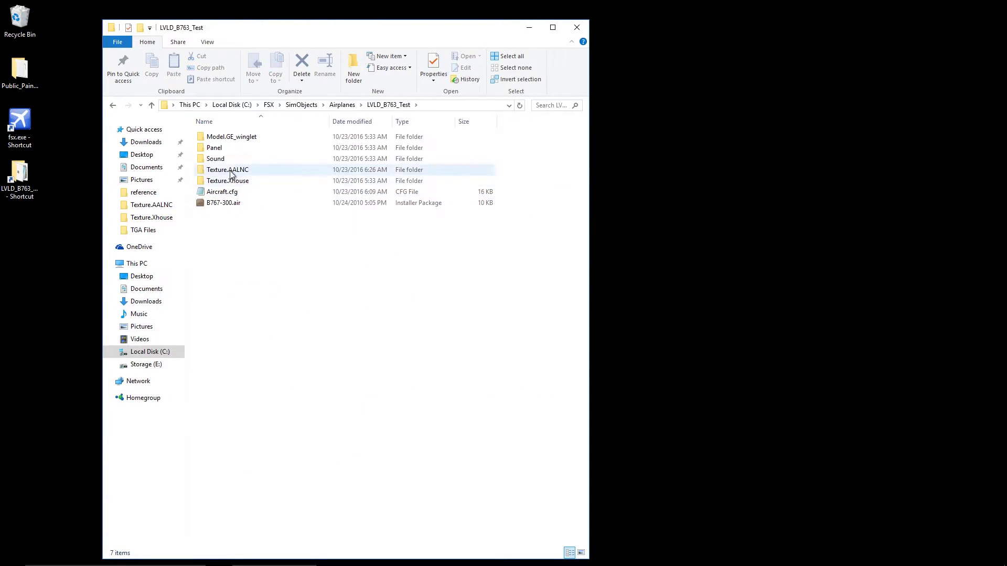
double_click(233, 174)
Open X_b763fuse_left_spec.tga with Image Tool
right_click(255, 466)
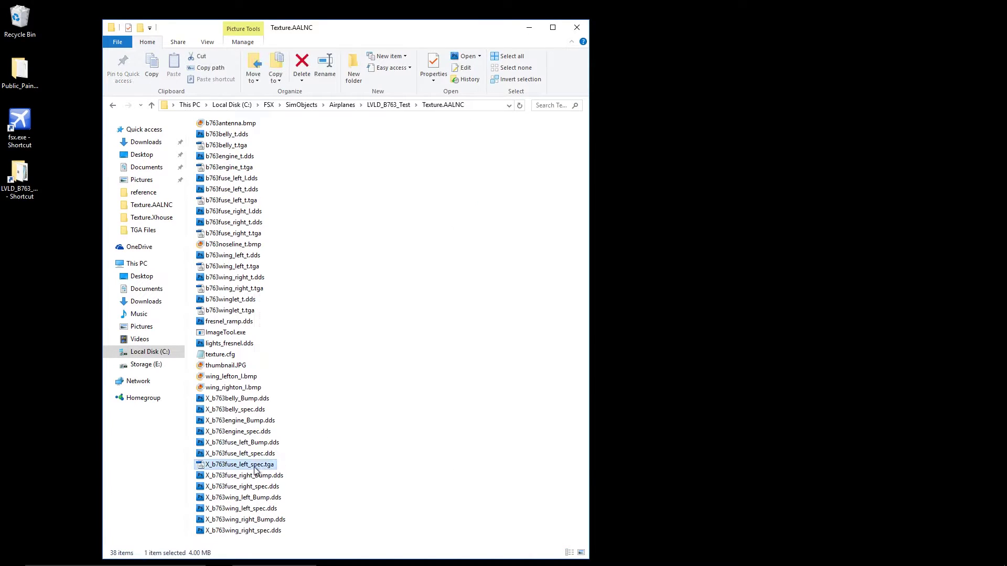
mouse_move(304, 283)
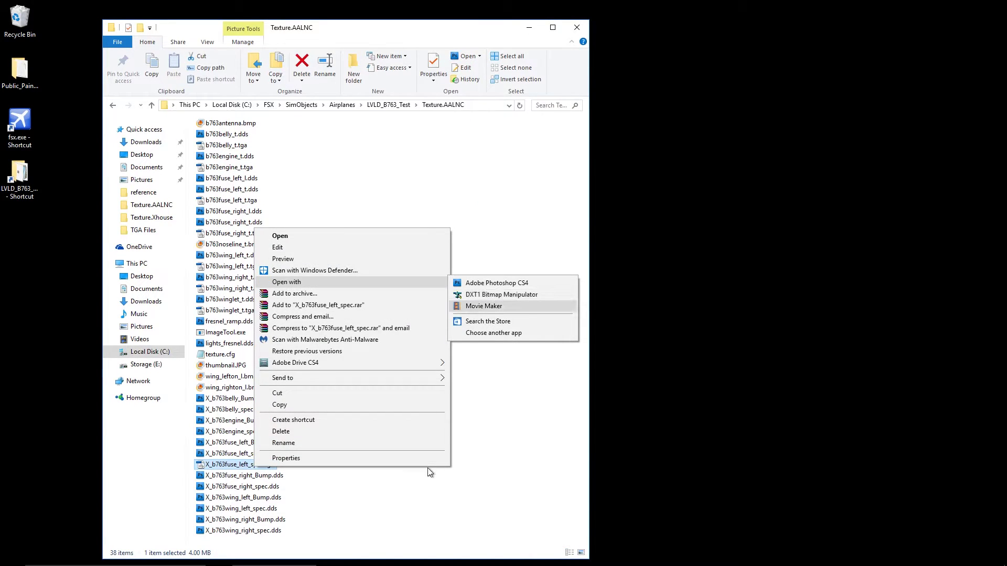
click(492, 332)
click(432, 300)
click(545, 402)
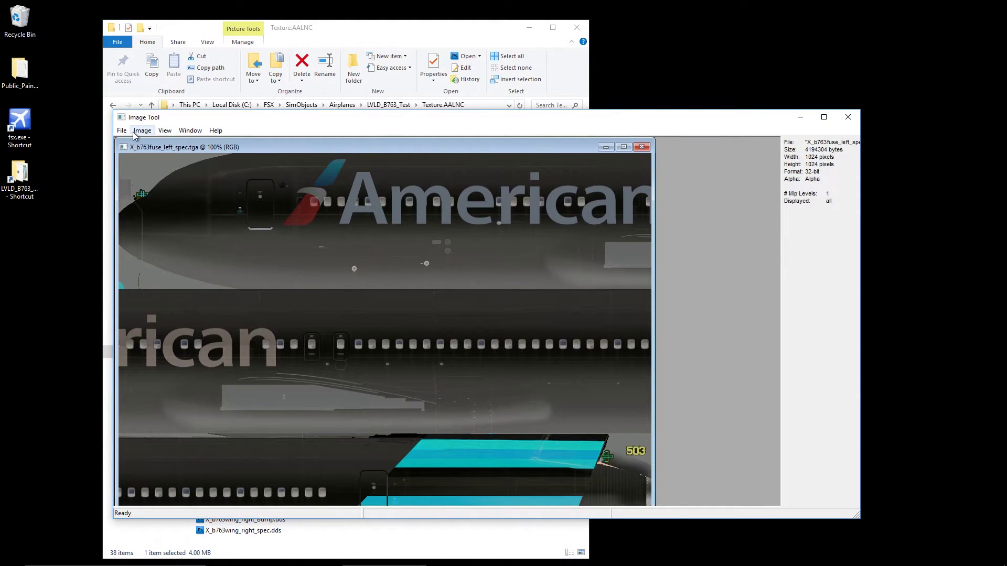
Save the texture as X_b763fuse_left_spec.dds over the existing file, and close Image Tool and the folder window
click(121, 130)
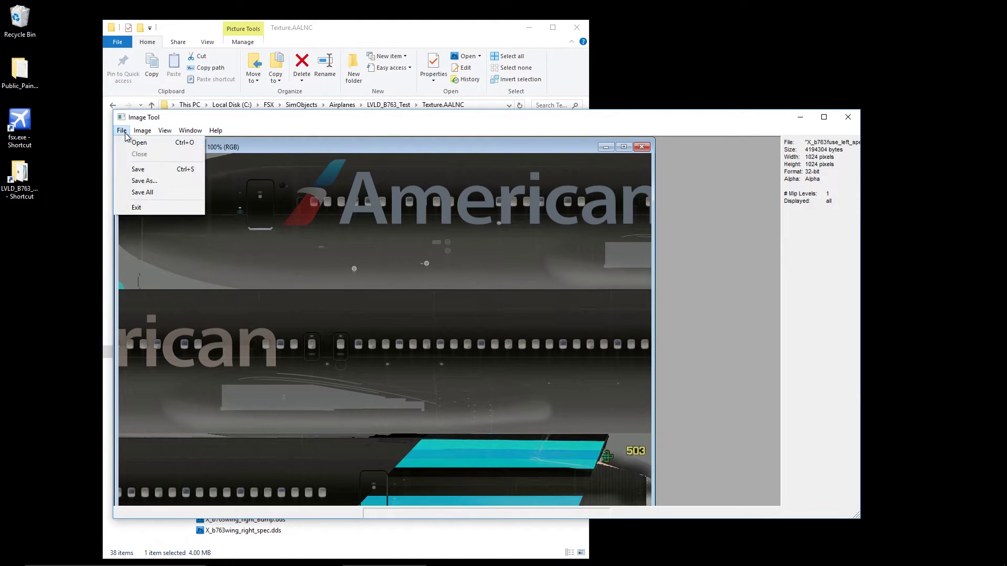
click(147, 181)
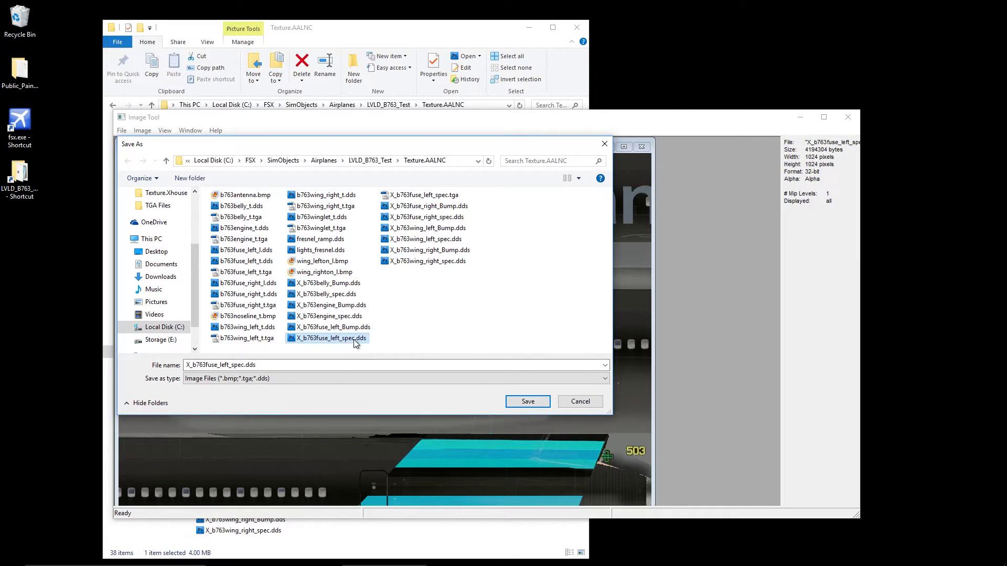
click(518, 403)
click(538, 292)
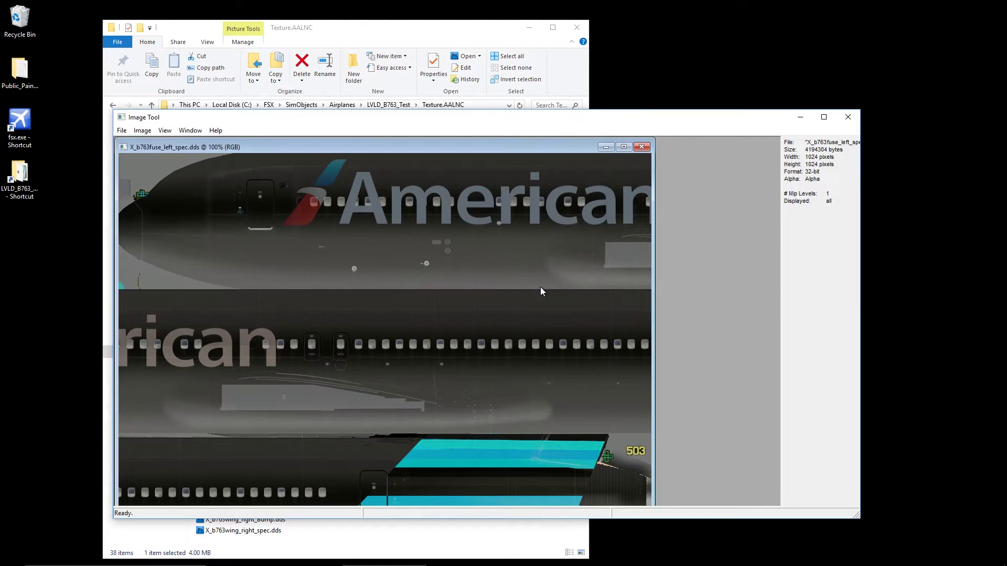
click(848, 117)
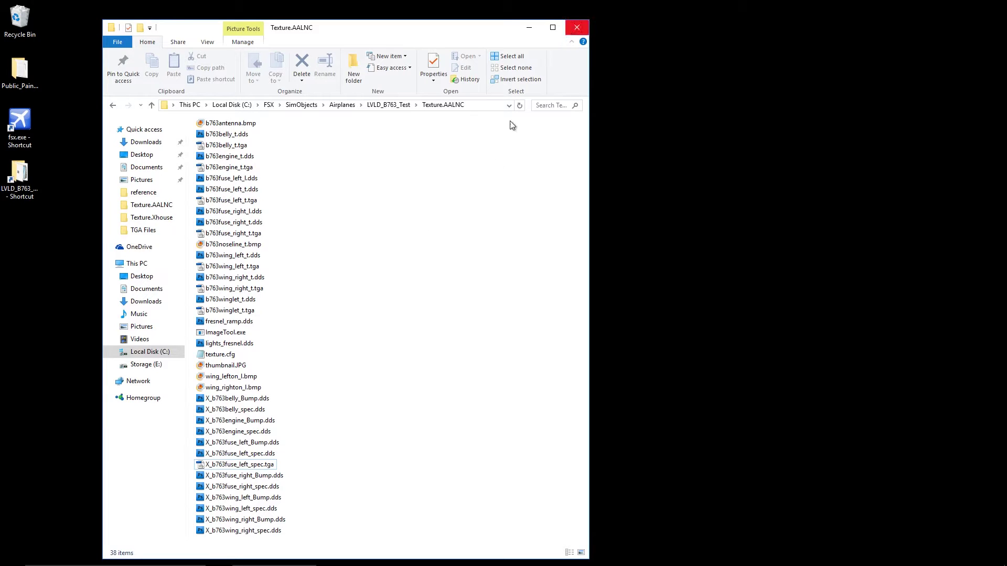
click(471, 256)
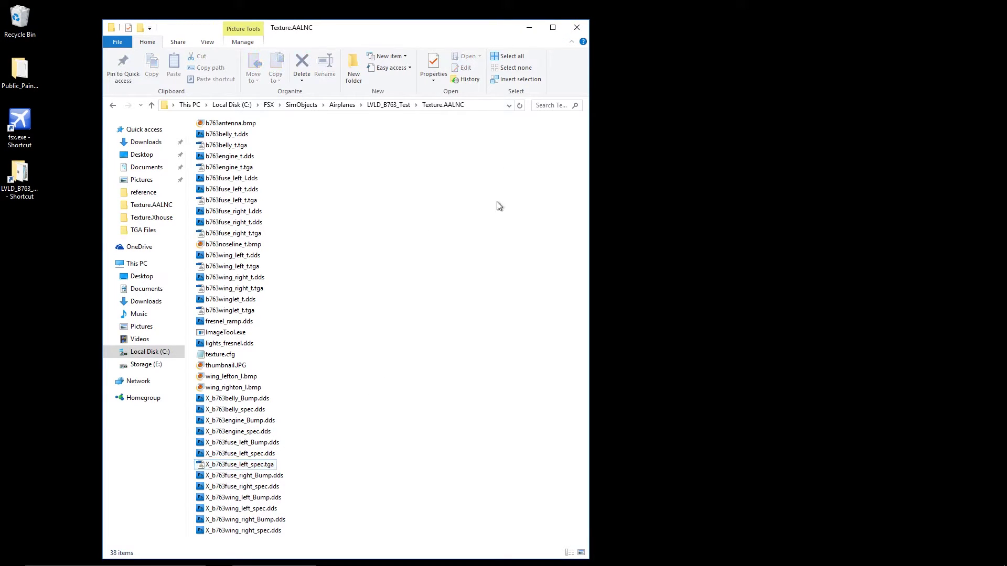
click(578, 30)
Launch Flight Simulator X and choose the Level-D Simulations Boeing 767-300ER (GE Winglet) American Airlines as the aircraft
double_click(15, 135)
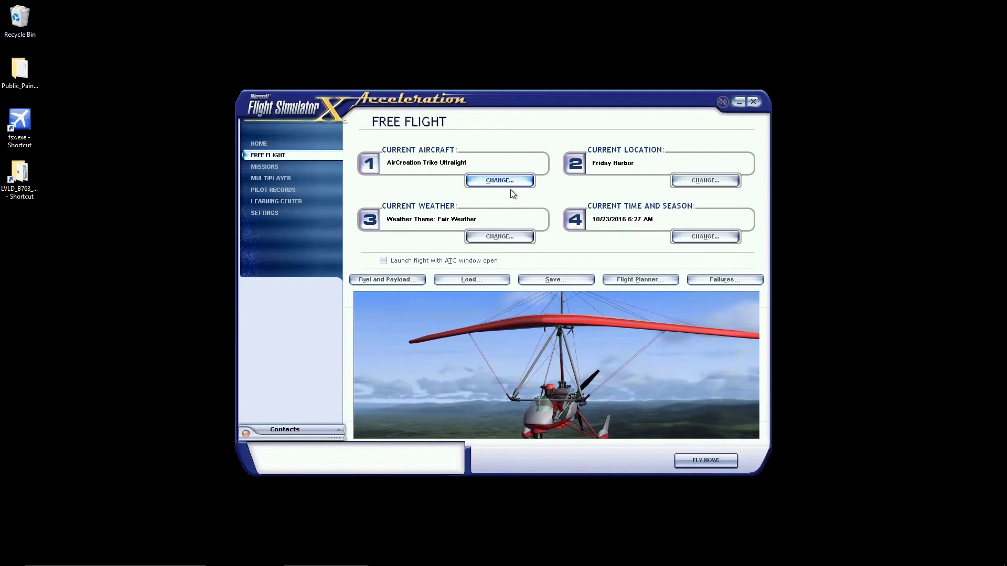
click(508, 184)
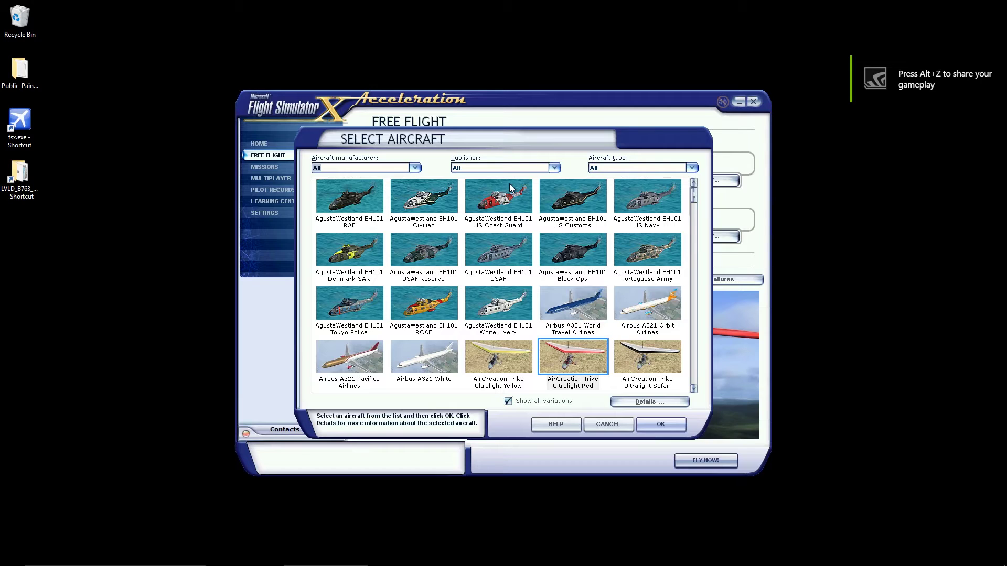
click(468, 169)
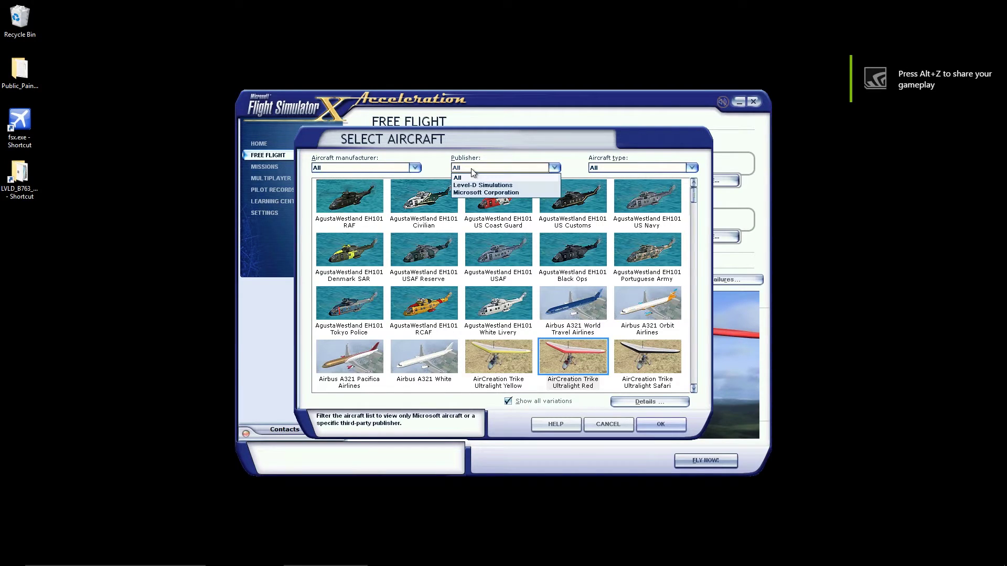
click(474, 186)
click(423, 199)
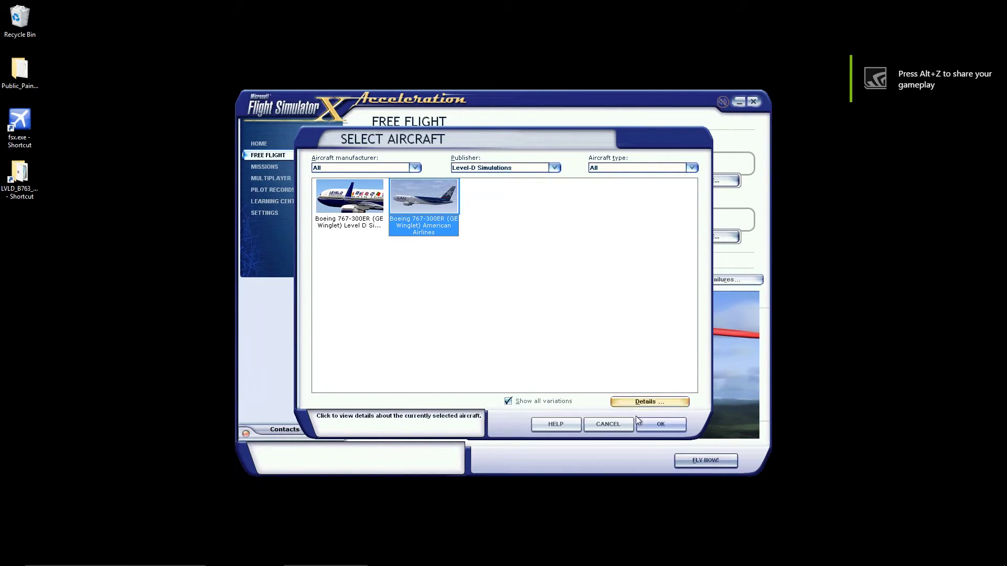
click(660, 425)
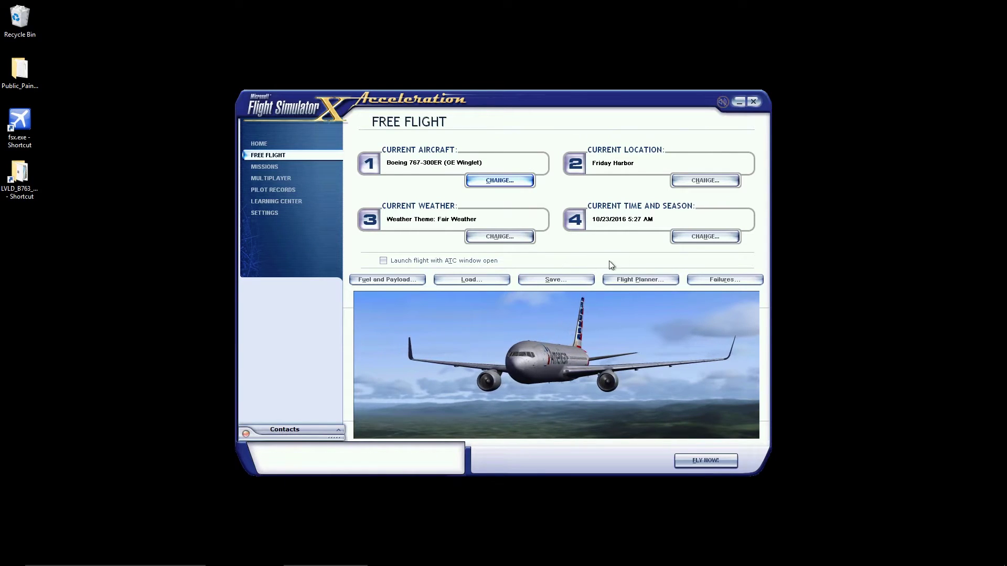
Set the location to airport ID OOMS (Seeb Intl) and start the free flight
click(705, 181)
text(ooms)
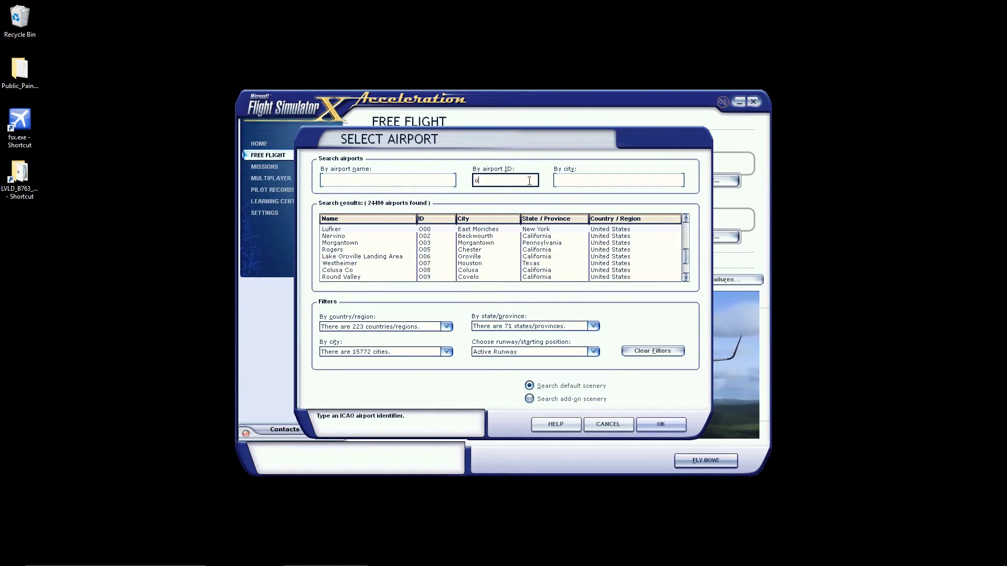
click(652, 420)
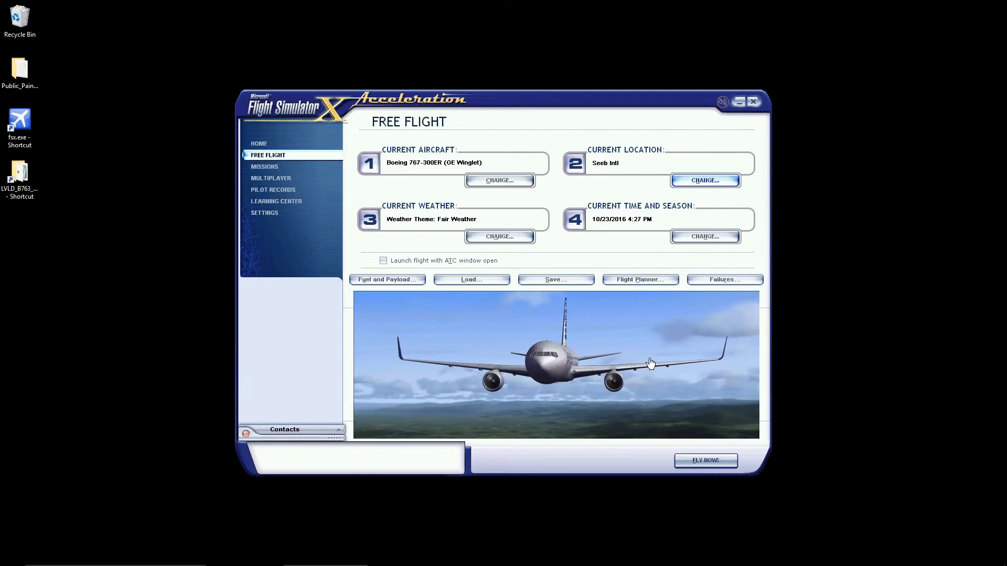
click(688, 235)
click(660, 425)
click(696, 458)
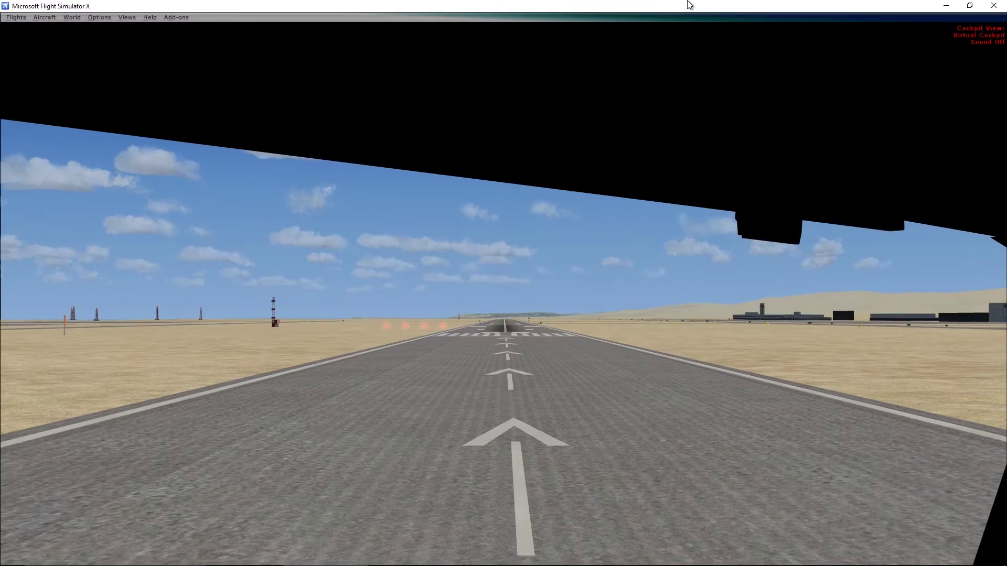
Examine the fuselage shine and titles in a zoomed outside spot view, turning the aircraft in slew mode
key(s)
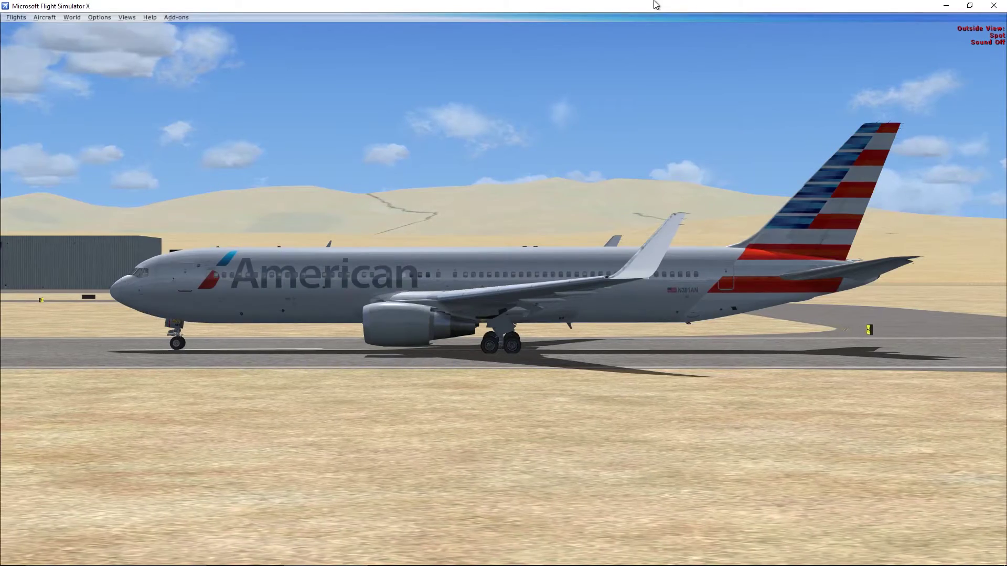
key(equal)
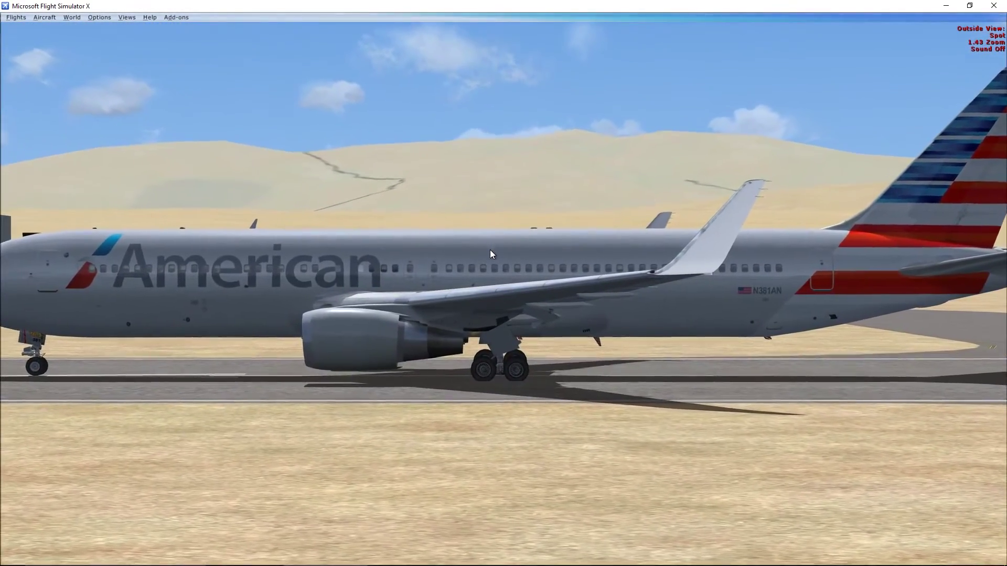
key(space)
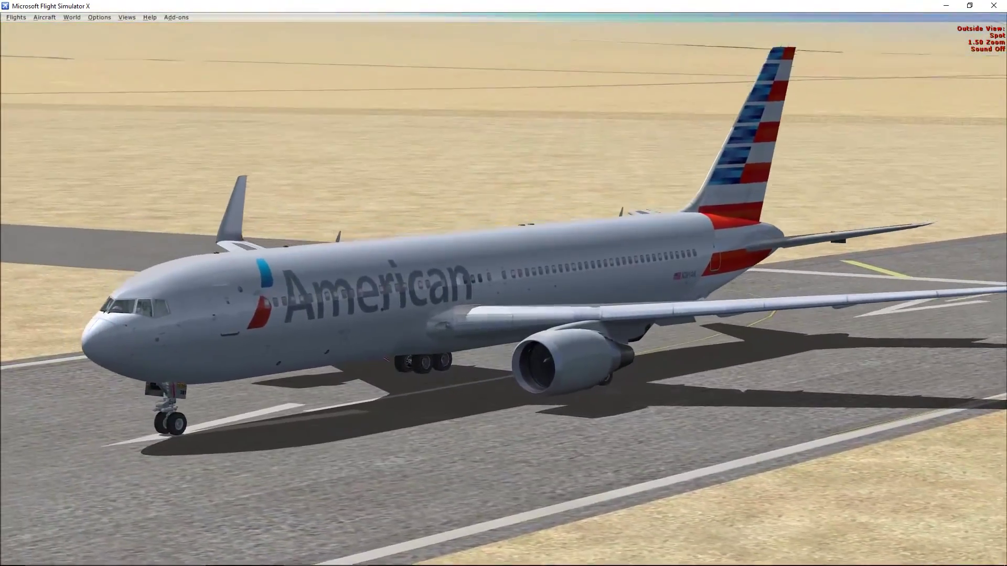
key(y)
key(KP_1)
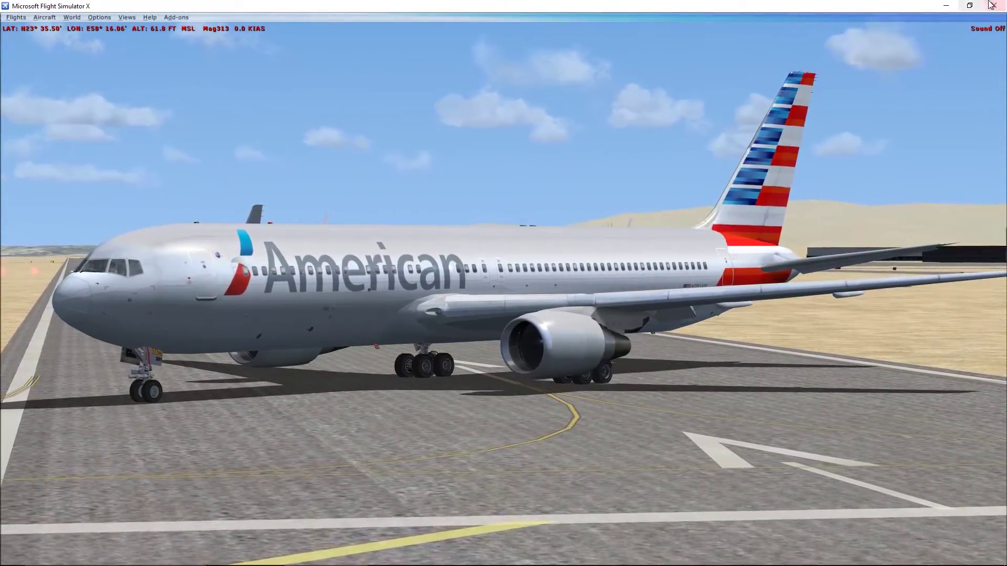
Exit Flight Simulator X and relaunch Adobe Photoshop CS4
click(993, 6)
click(498, 313)
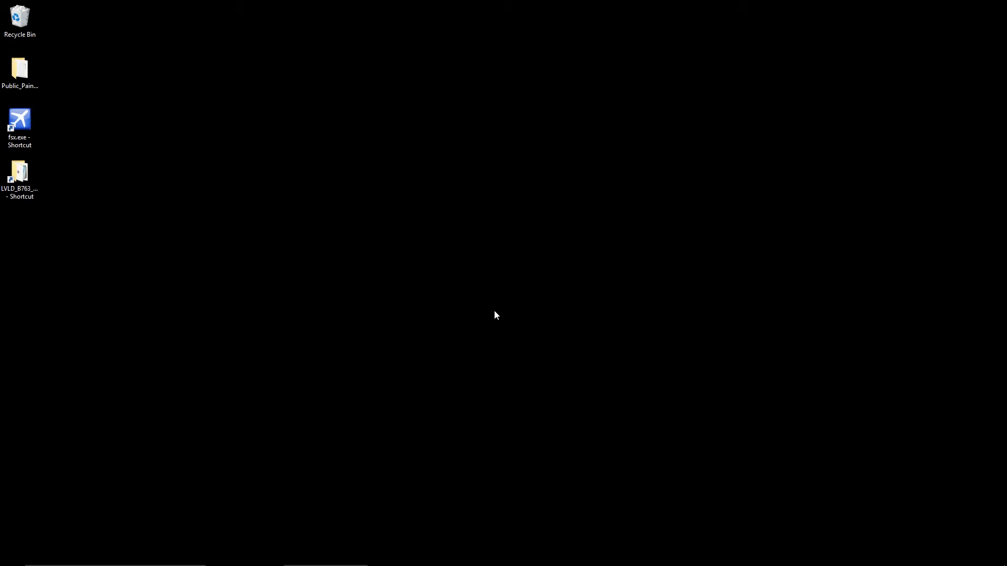
click(12, 556)
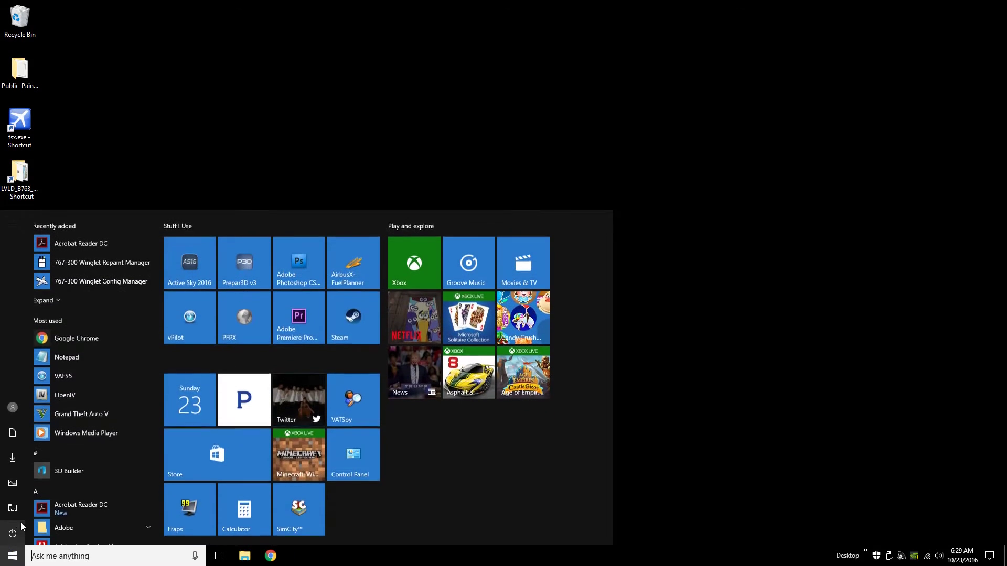
click(263, 263)
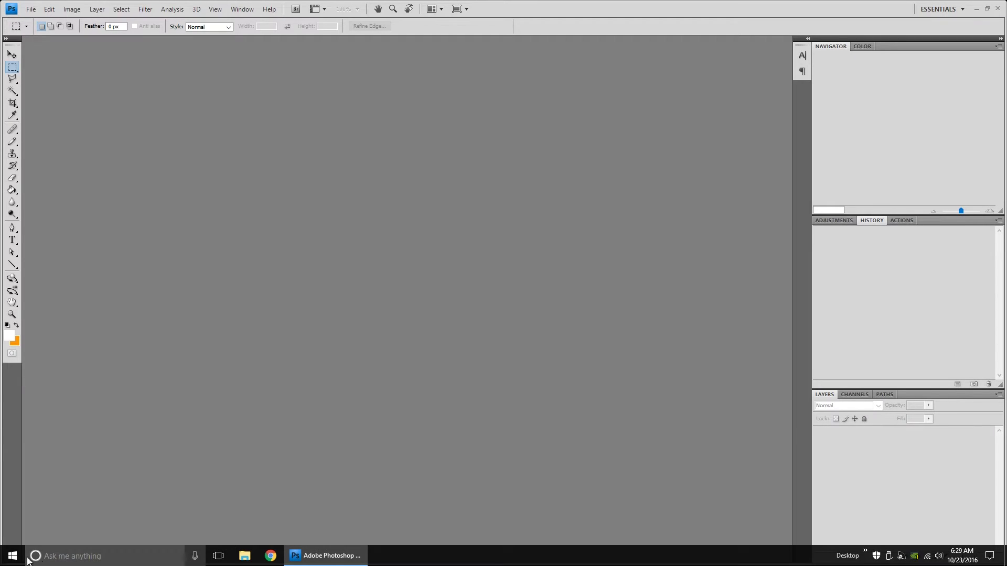
click(12, 556)
click(20, 561)
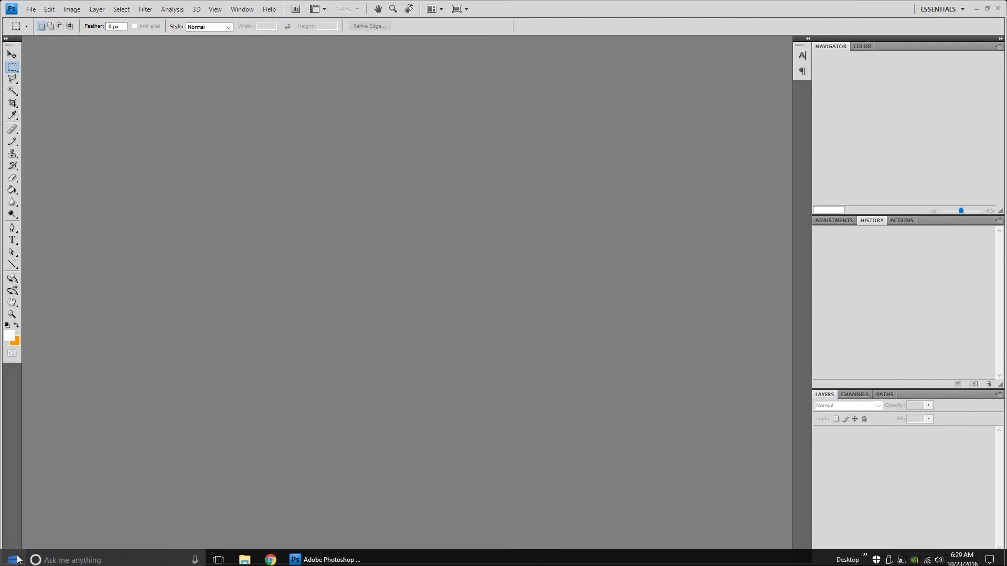
Open the newest simulator screenshot, 2016-10-23_6-29-27-429.BMP, from the Flight Simulator X Files folder in the Pictures library
click(27, 9)
click(42, 30)
click(273, 247)
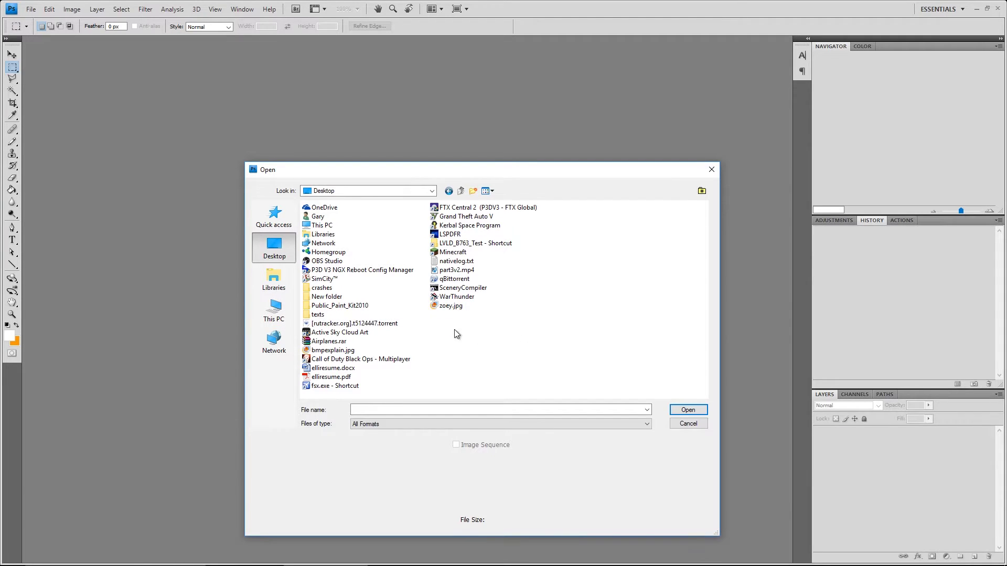
click(274, 280)
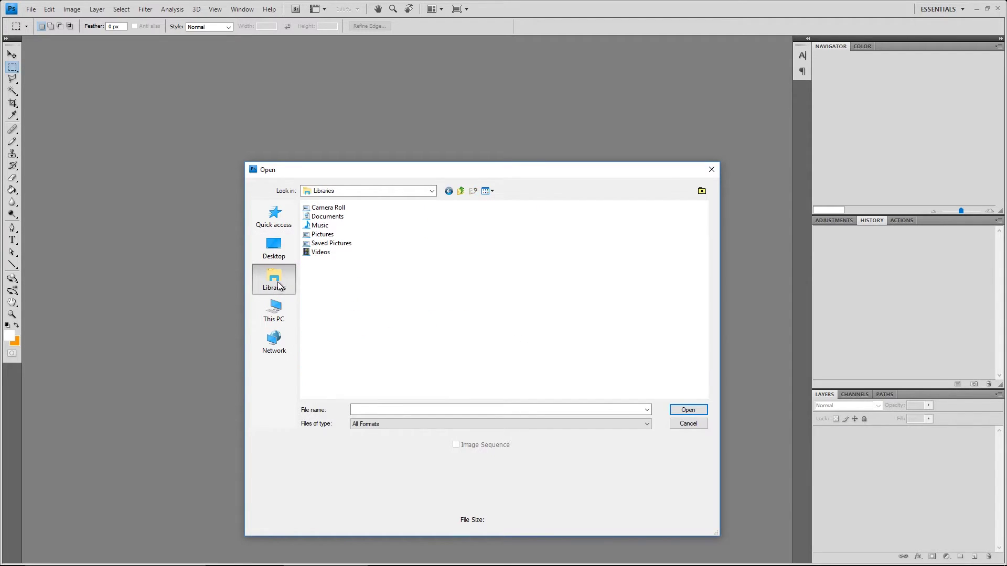
double_click(323, 234)
double_click(550, 241)
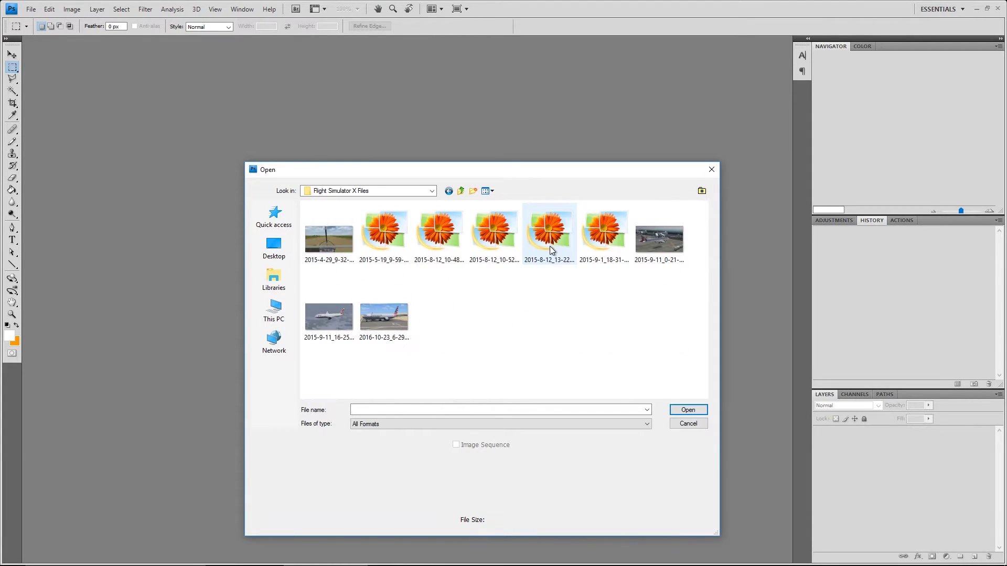
click(384, 317)
click(689, 410)
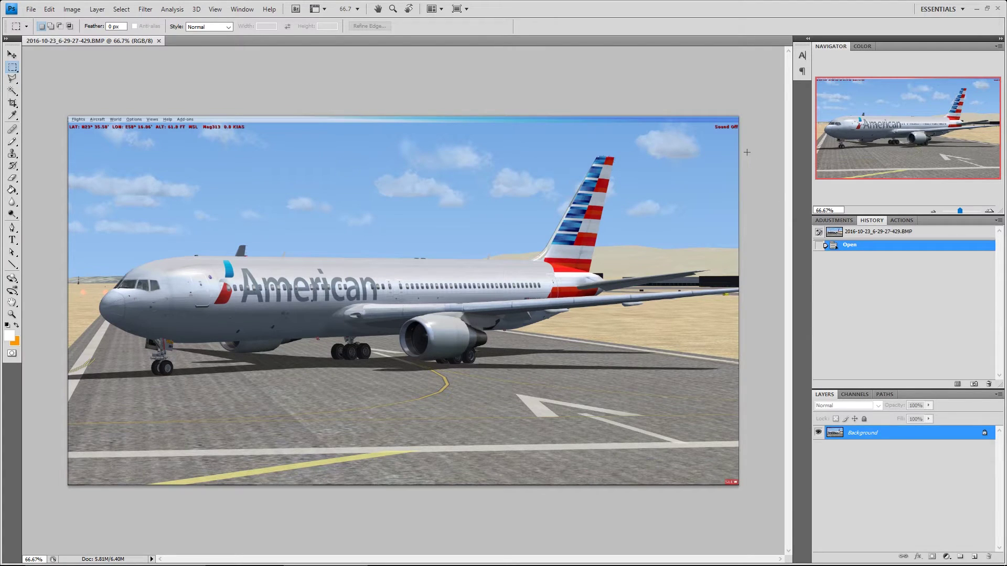
Crop the screenshot at full width, cutting off the simulator menu strip above and the runway edge below, and clear the selection
drag(28, 405, 28, 449)
click(72, 9)
click(78, 116)
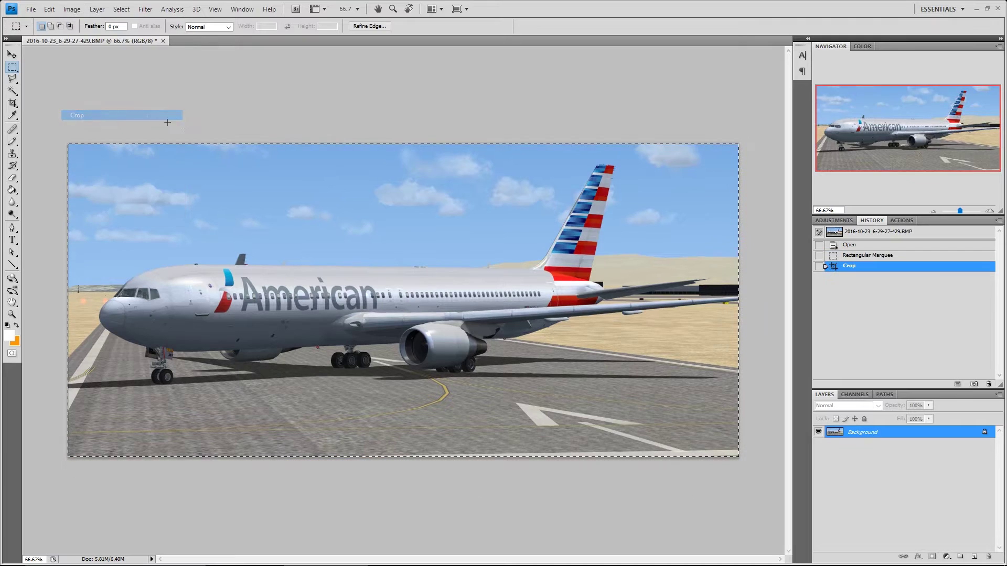
key(ctrl+d)
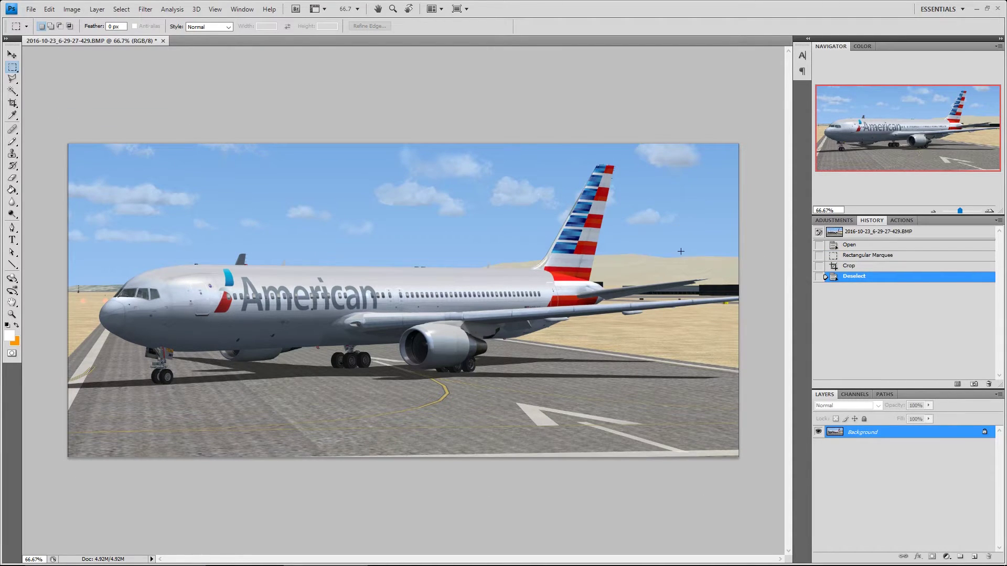
Open thumbnail.JPG from the Texture.AALNC folder inside LVLD_B763_Test
click(31, 10)
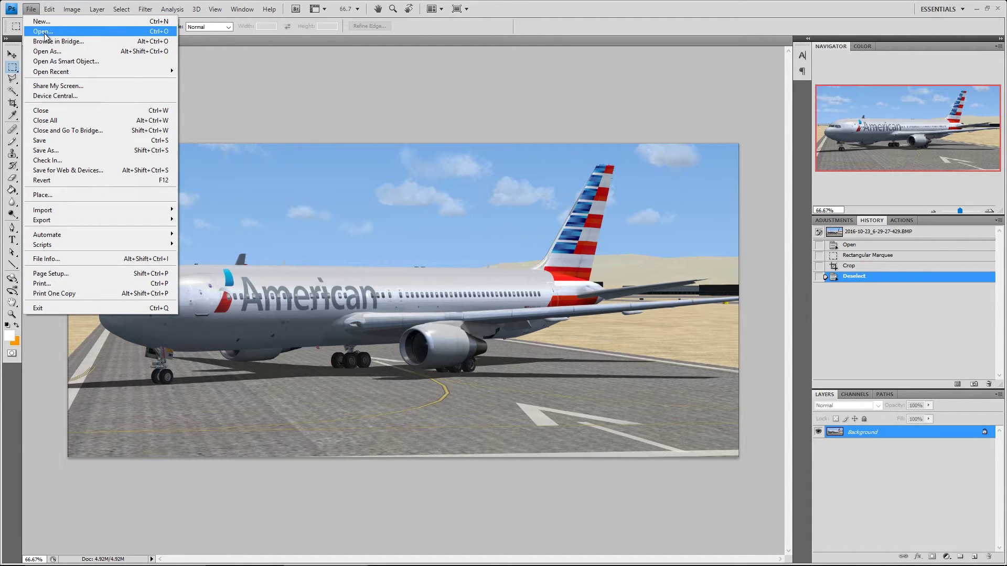
click(43, 32)
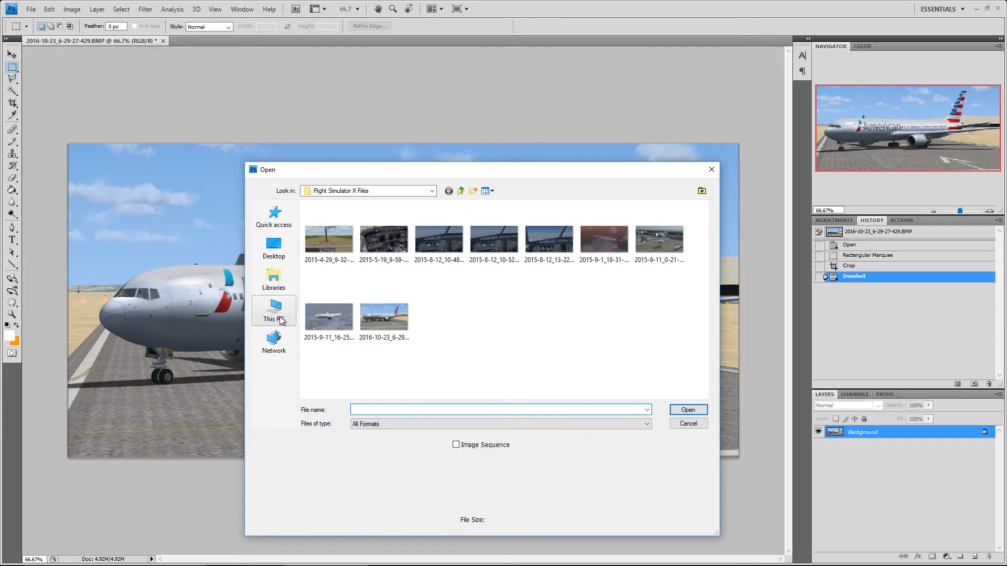
click(272, 286)
click(274, 247)
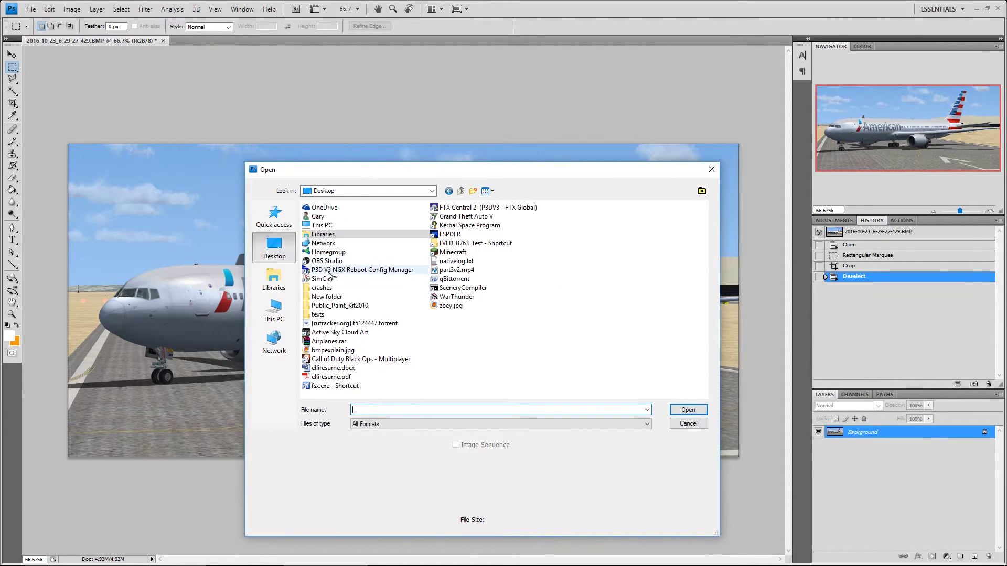
double_click(475, 243)
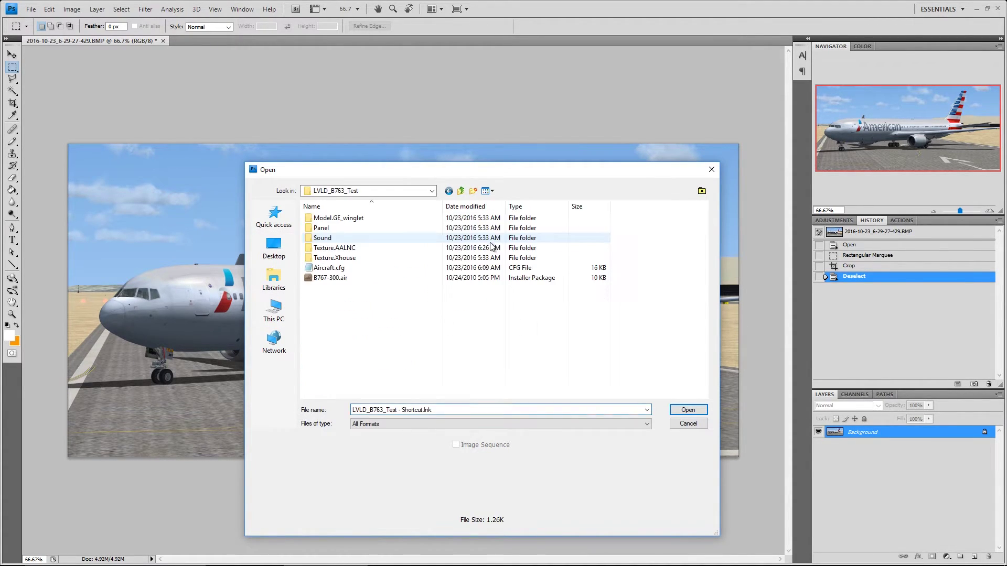
double_click(341, 248)
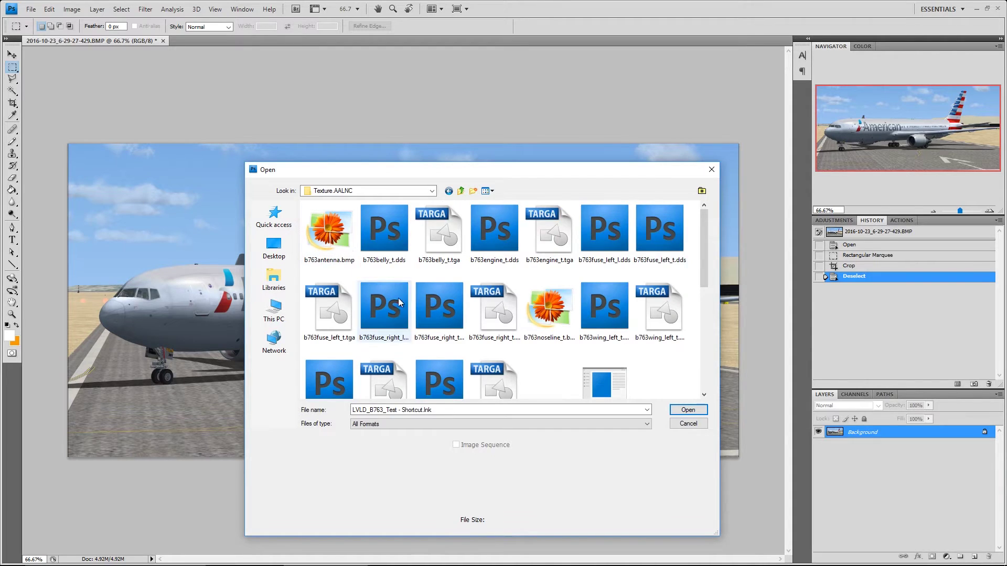
scroll(536, 330, down, 5)
click(384, 231)
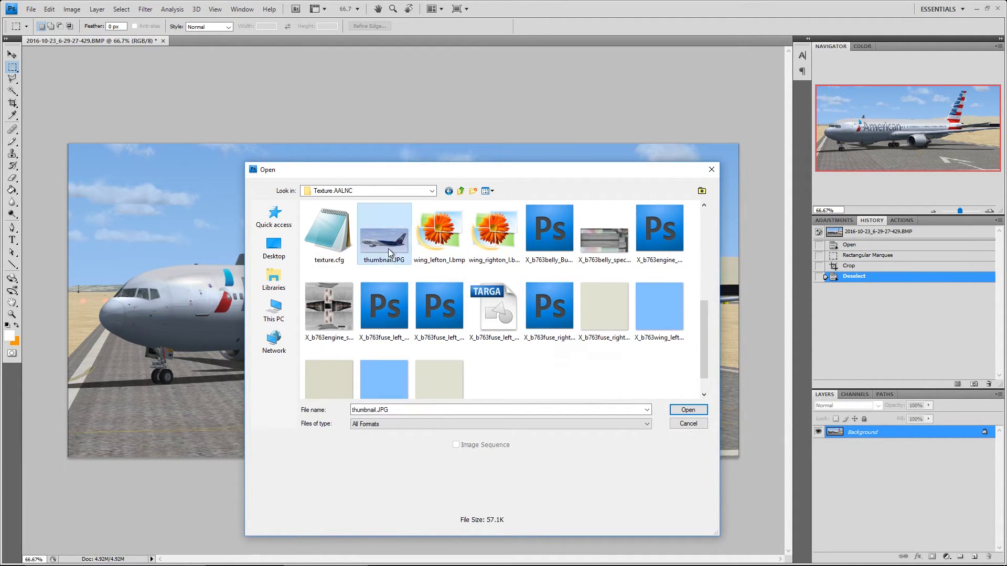
click(688, 410)
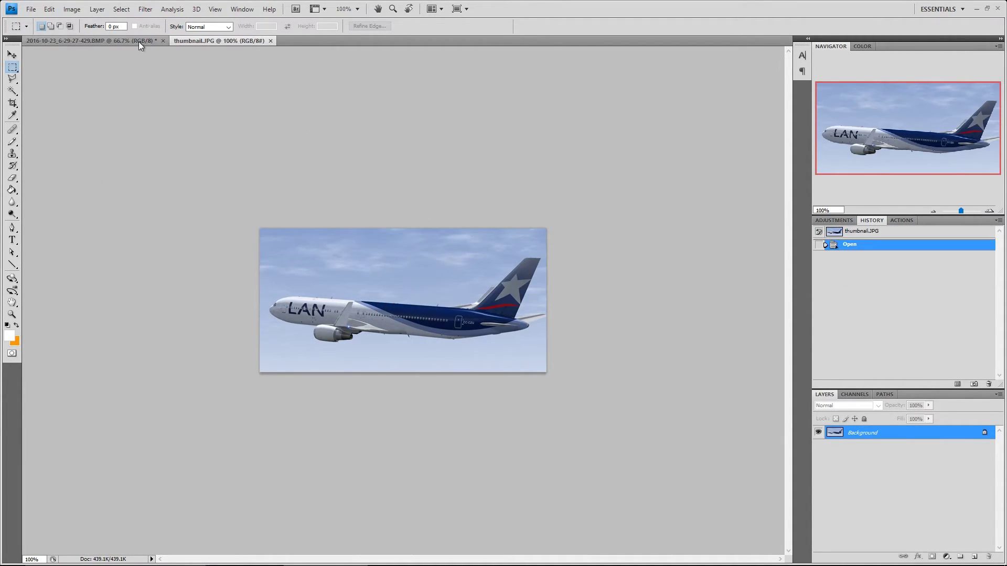
Copy the entire cropped screenshot and paste it into thumbnail.JPG as a new layer
click(145, 44)
key(ctrl+a)
click(216, 43)
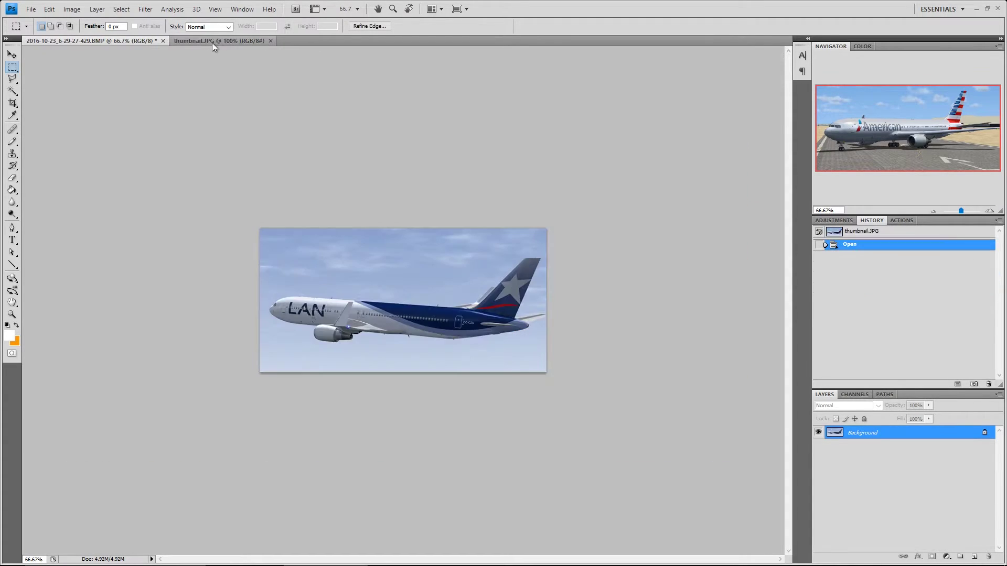
click(12, 55)
key(ctrl+v)
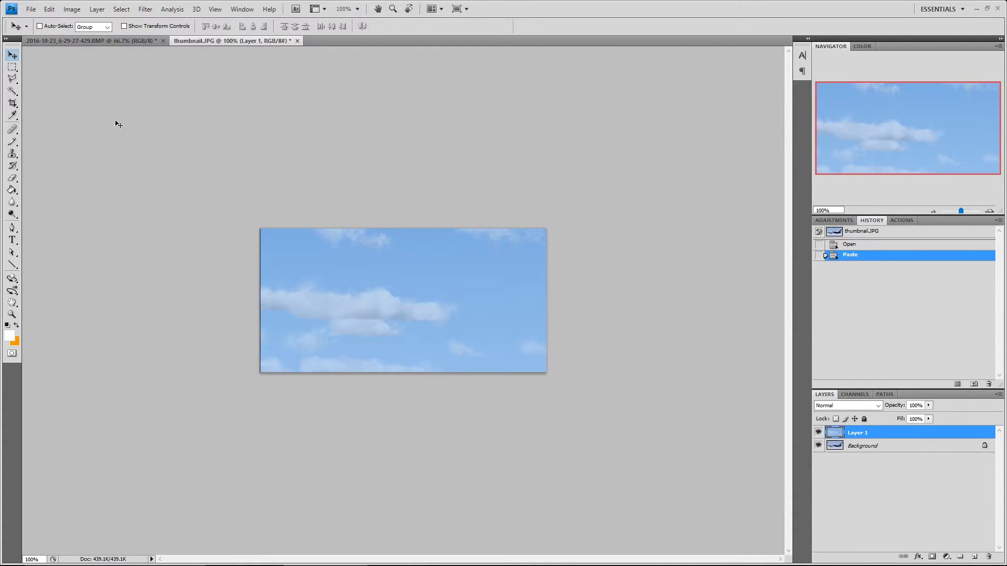
Scale down and position the pasted screenshot so the nose and American title fill the thumbnail, covering the LAN aircraft
key(ctrl+t)
drag(247, 223, 697, 433)
drag(738, 481, 176, 196)
drag(149, 152, 239, 197)
drag(707, 197, 781, 103)
key(Return)
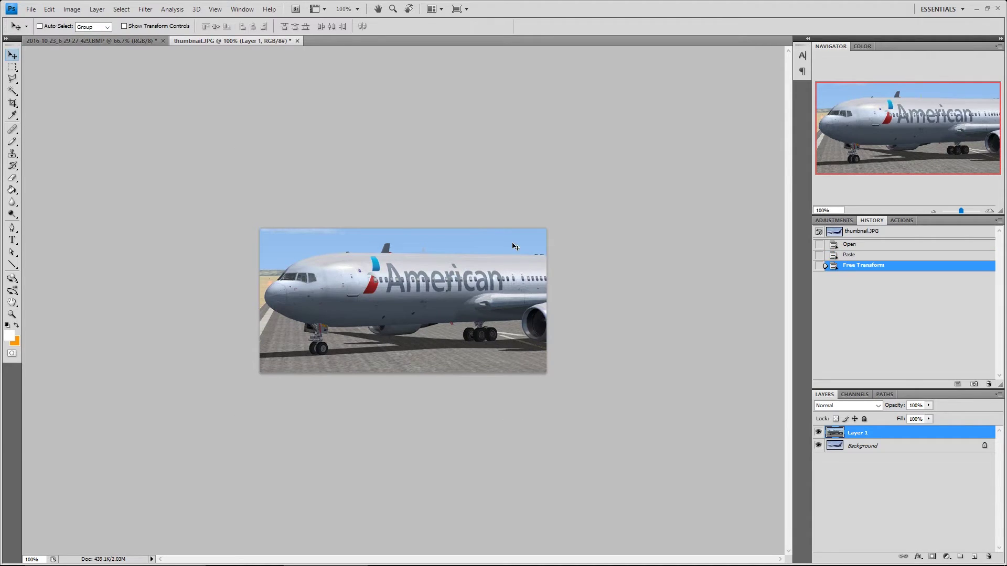
Flatten the thumbnail image and close thumbnail.JPG, saving the changes
click(98, 8)
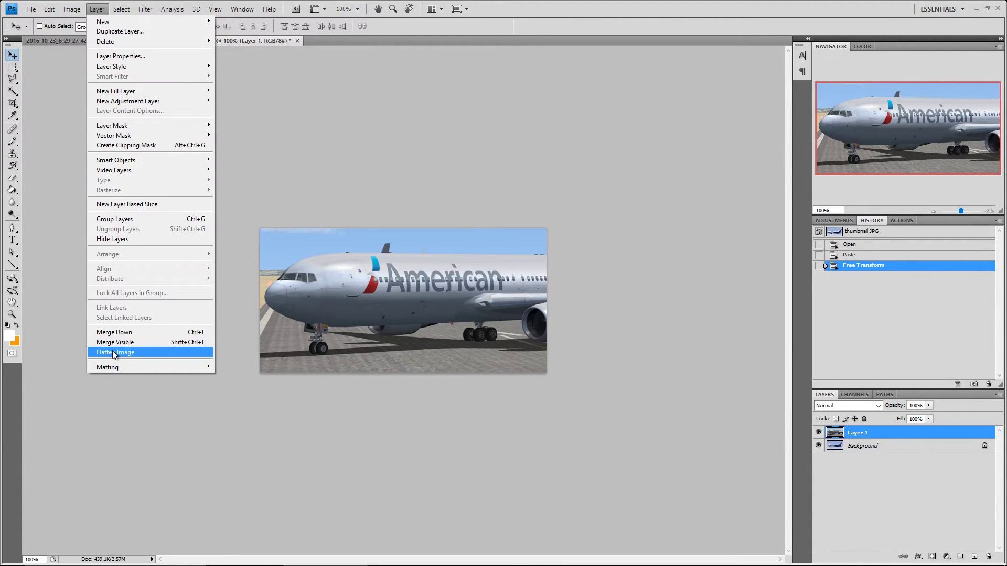
click(147, 345)
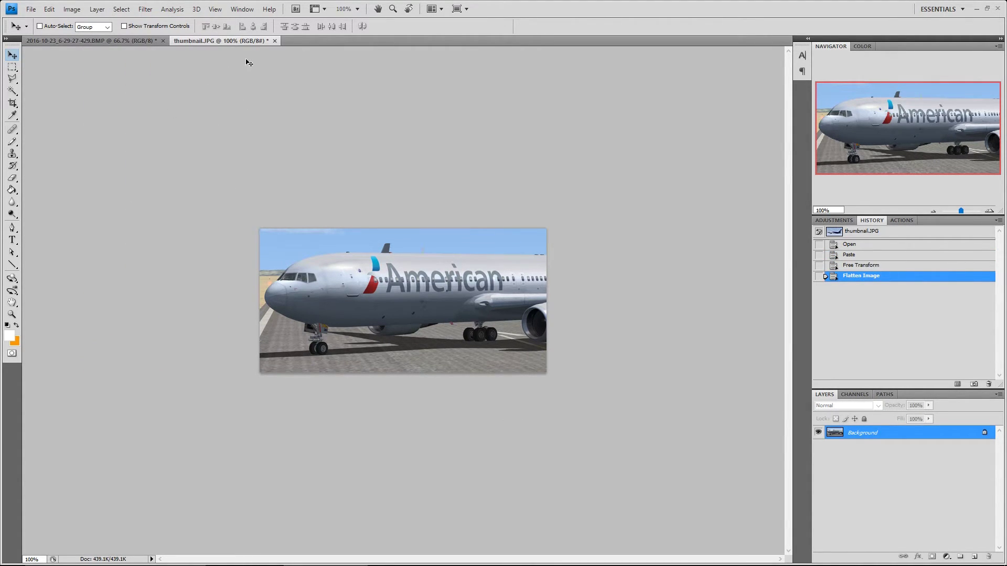
click(273, 41)
click(509, 218)
Clear the selection on the cropped screenshot and close Photoshop to return to the desktop
key(ctrl+a)
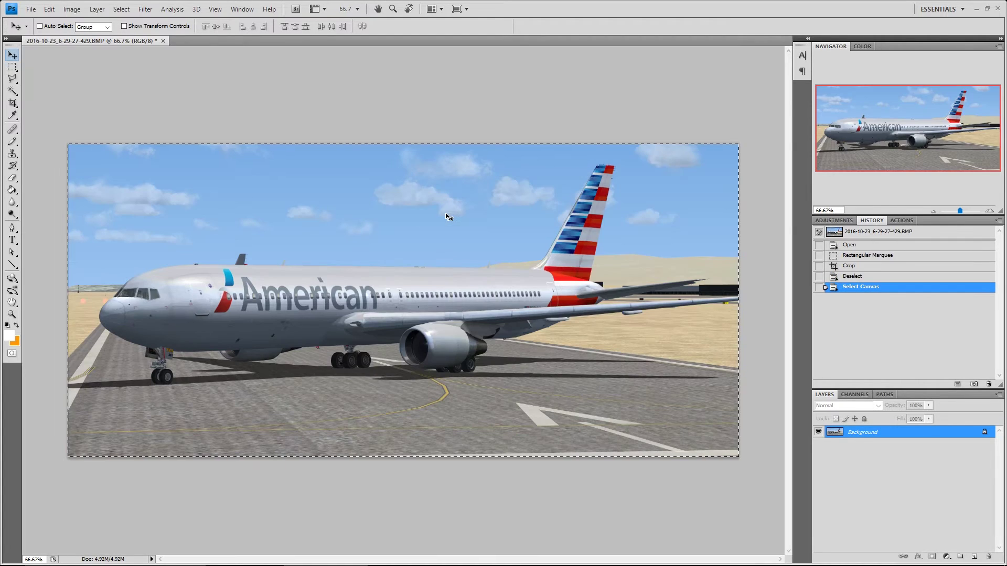
key(ctrl+d)
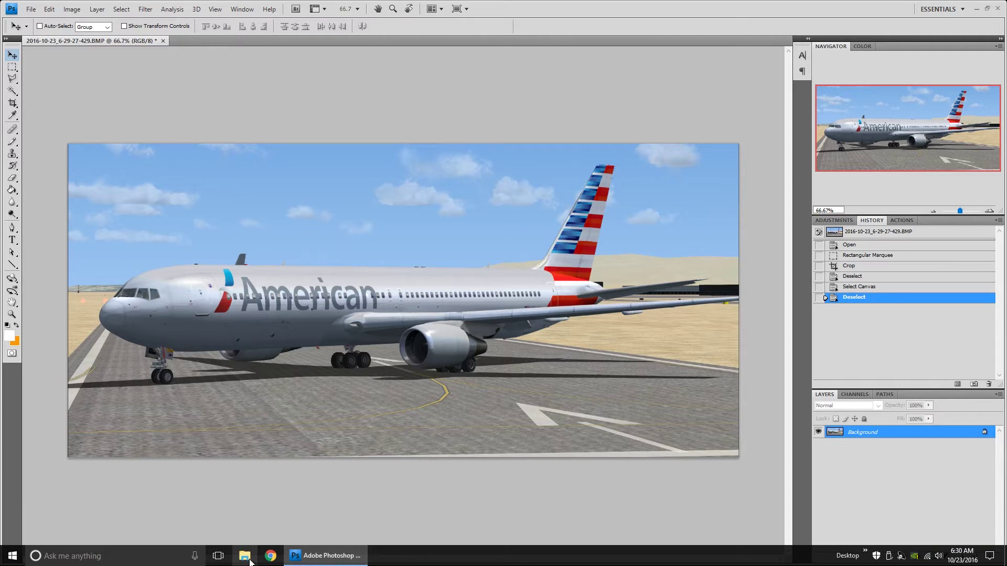
click(977, 9)
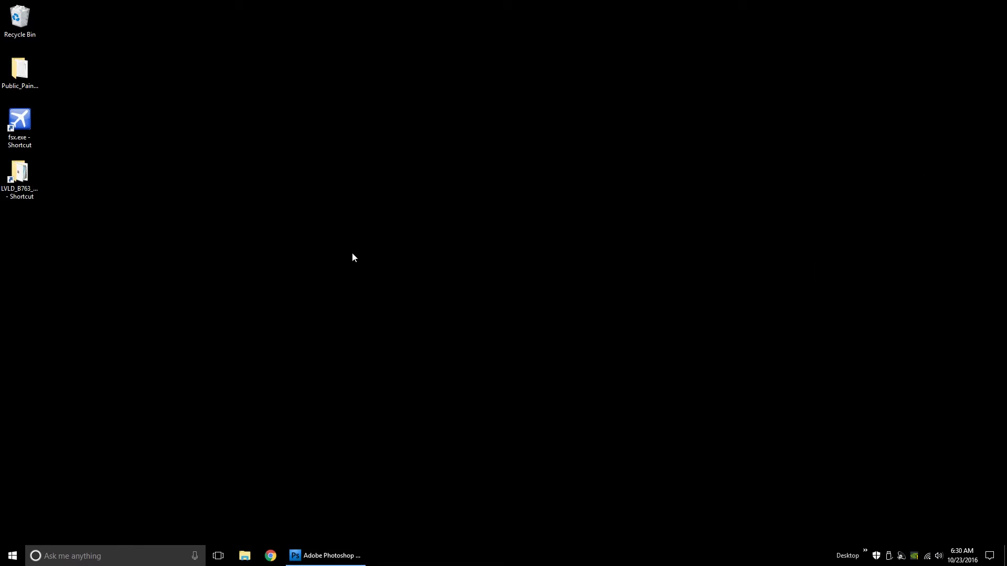
click(325, 556)
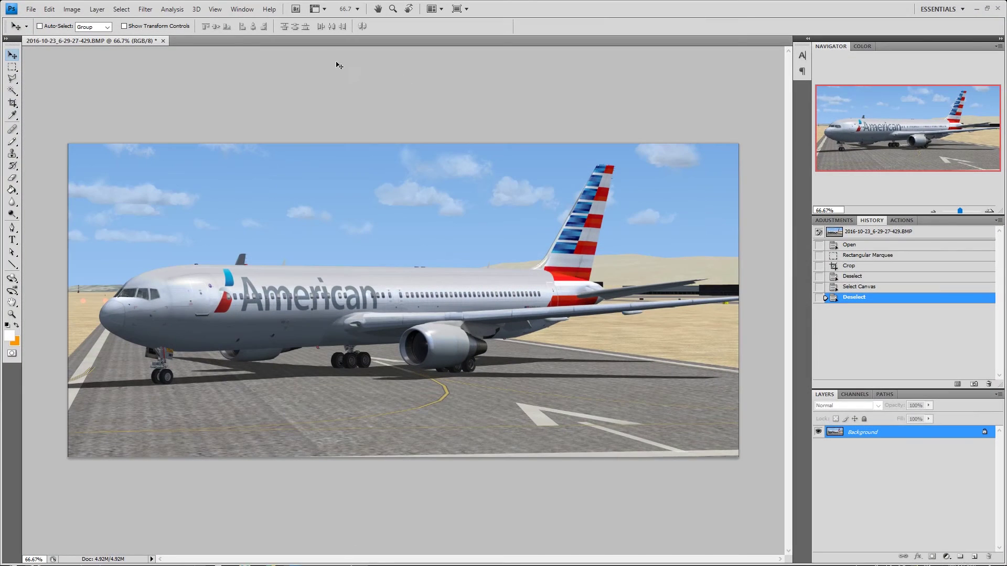
click(998, 9)
click(506, 224)
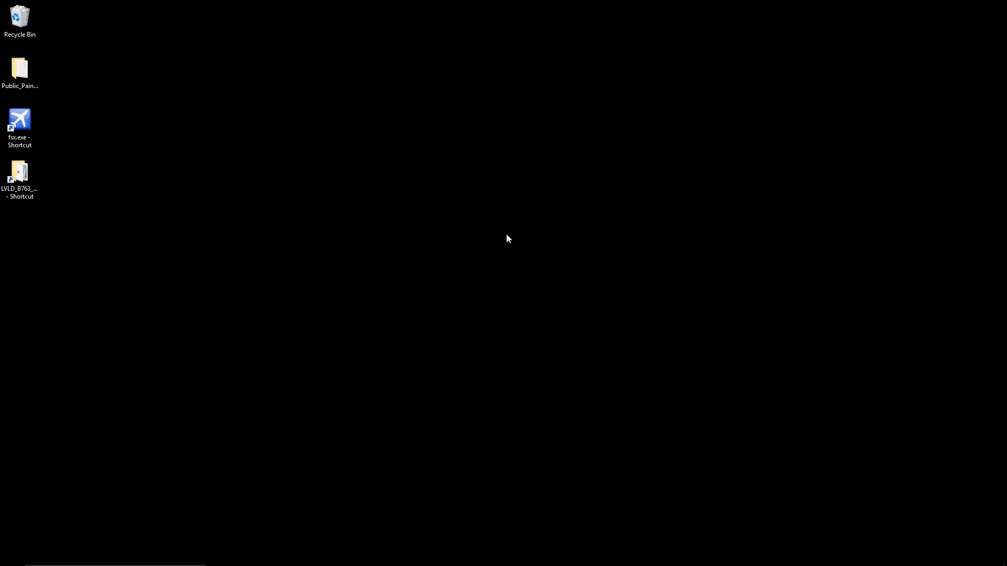
Copy Texture.AALNC and Aircraft.cfg from LVLD_B763_Test into the LVLD_B763_Winglet folder, replacing its existing Aircraft.cfg
double_click(31, 174)
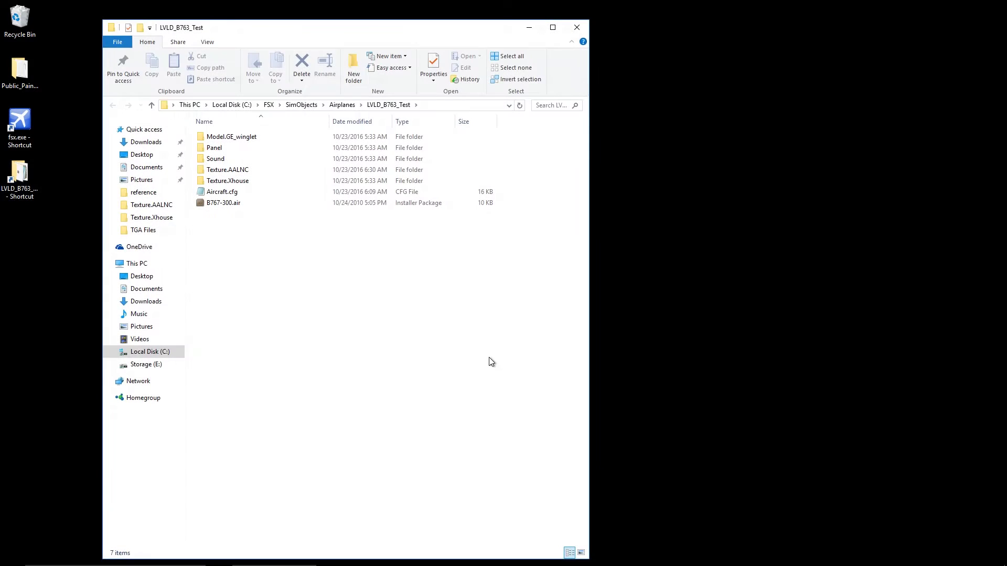
click(237, 171)
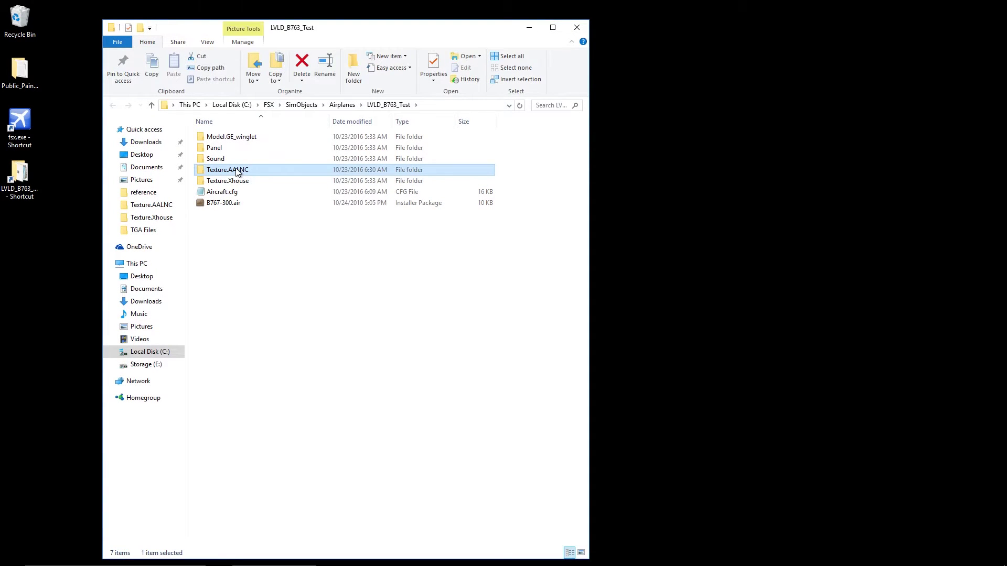
ctrl+click(232, 195)
right_click(232, 193)
click(255, 310)
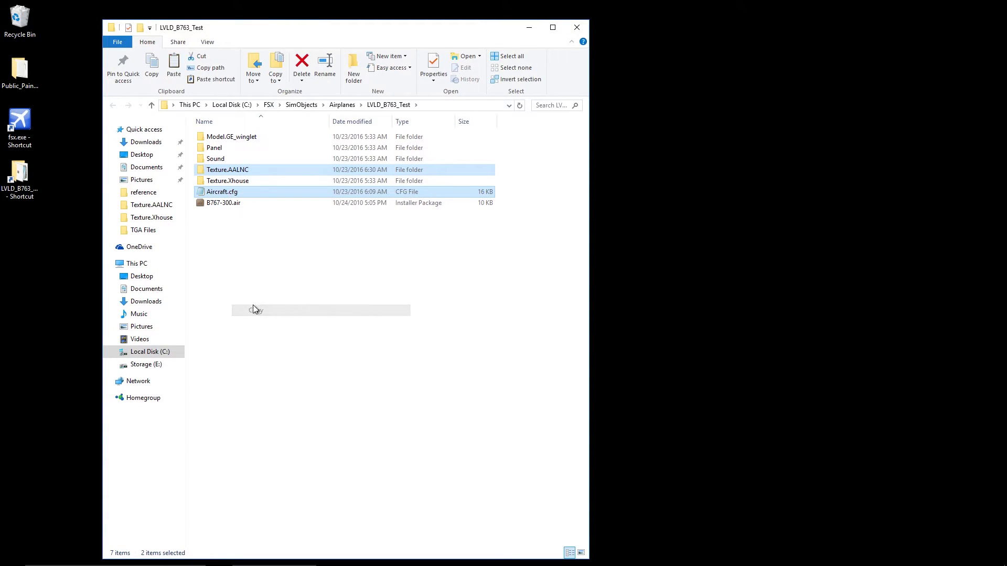
click(242, 285)
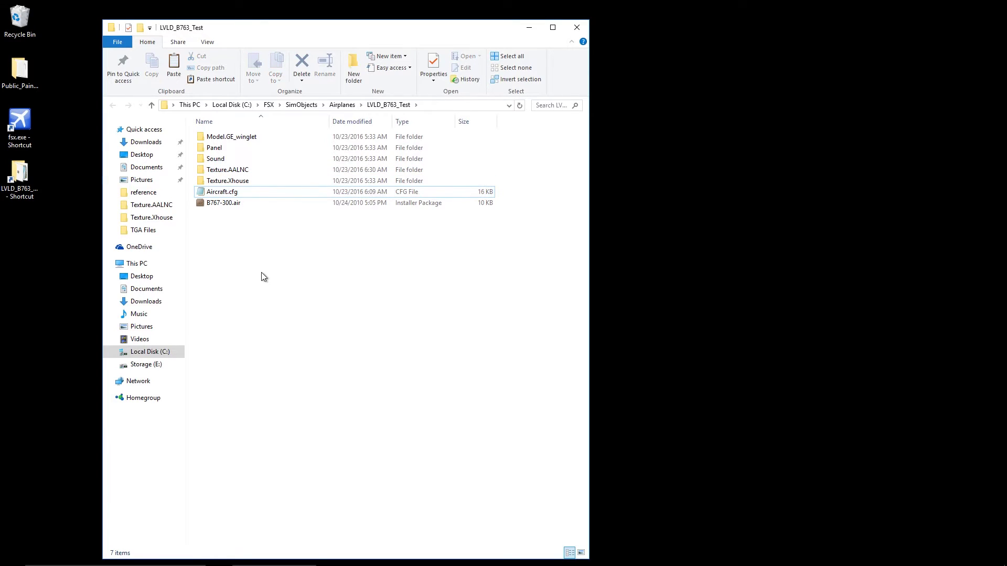
click(342, 106)
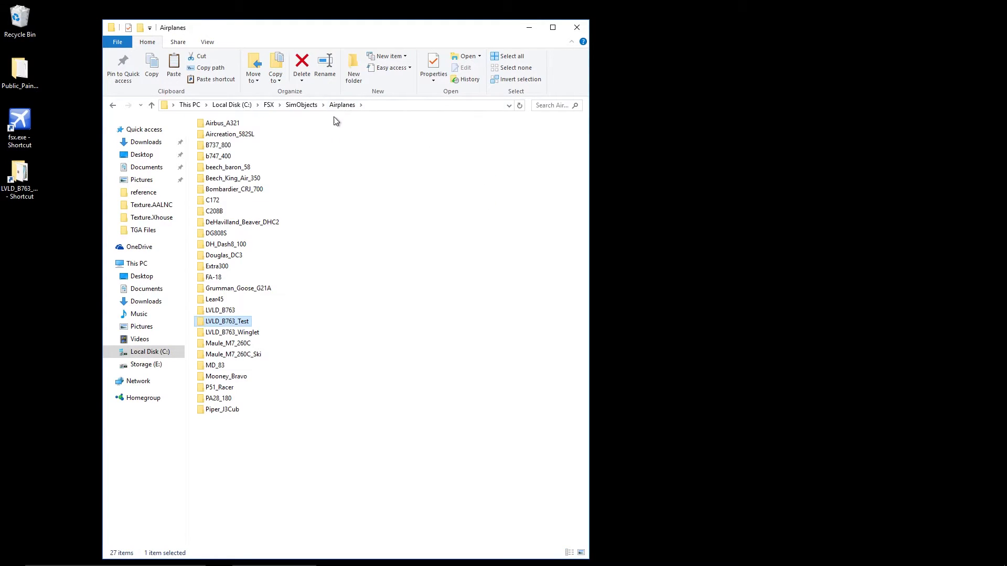
double_click(241, 331)
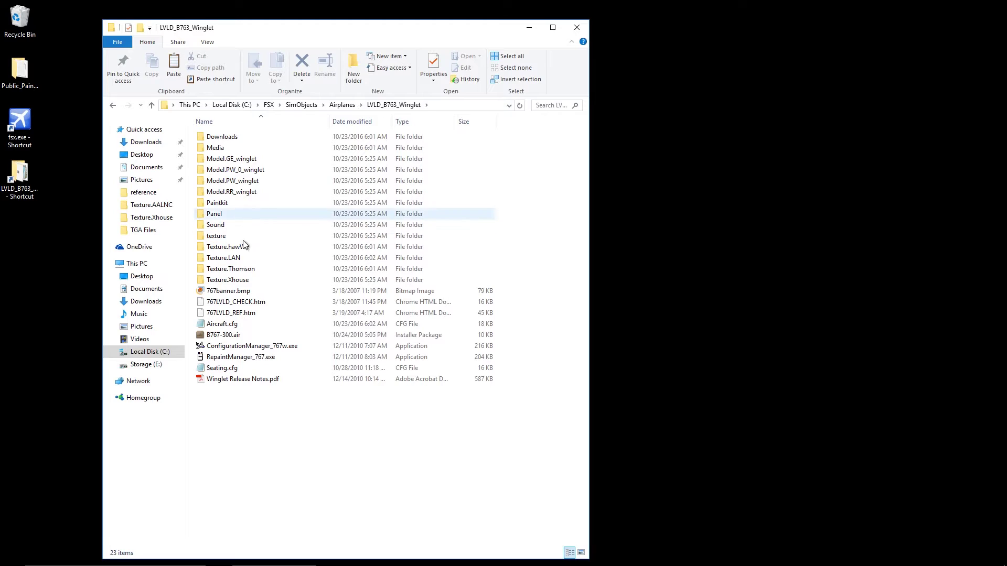
right_click(253, 433)
click(278, 344)
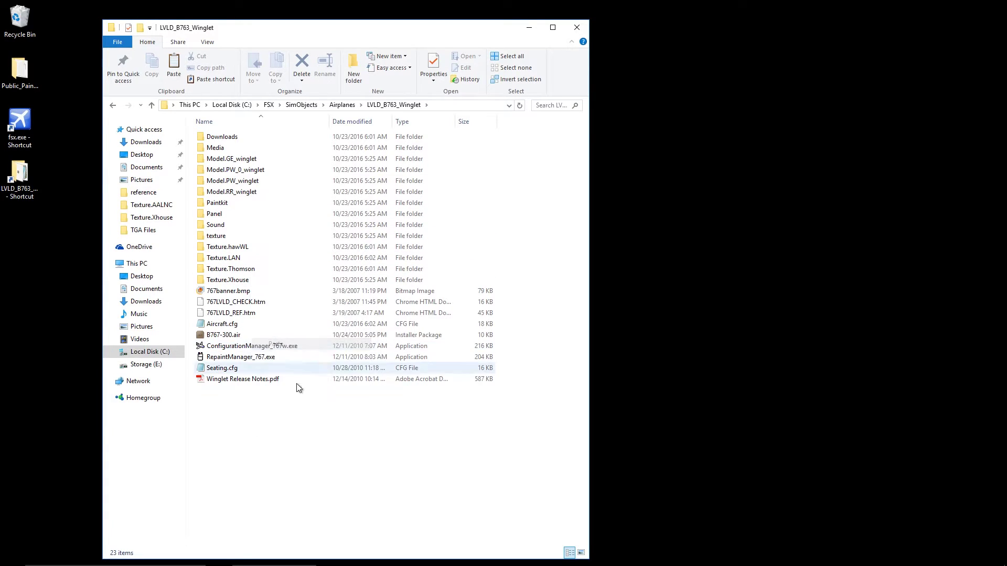
click(247, 205)
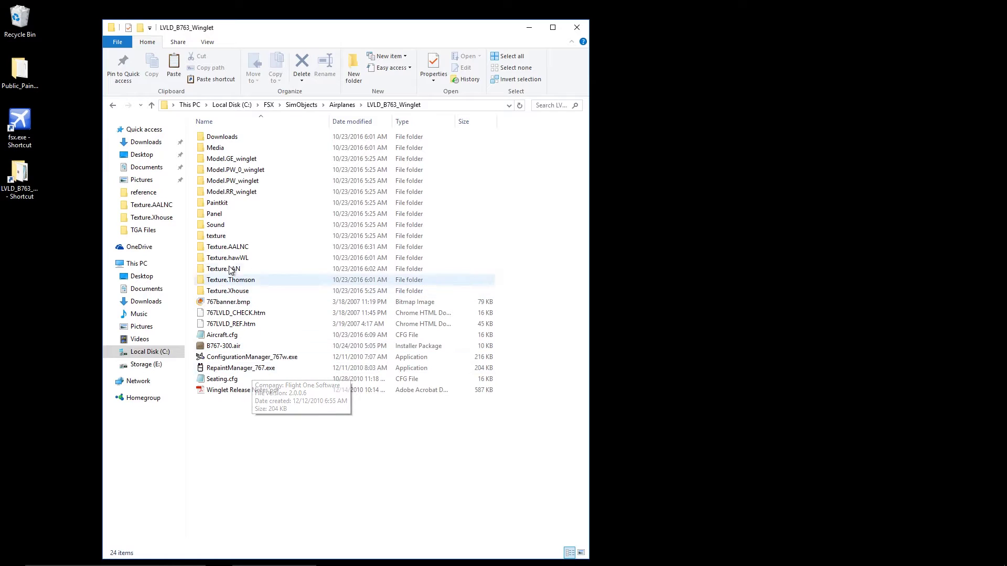
Run RepaintManager_767.exe, check the American Airlines entry and preview picture under Prepare Upload, and exit
double_click(237, 369)
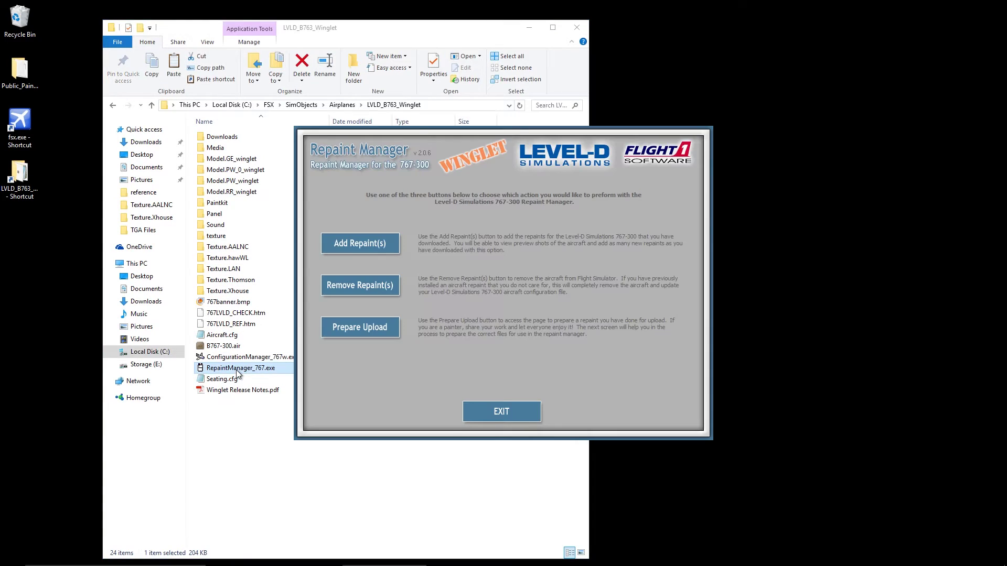
click(353, 331)
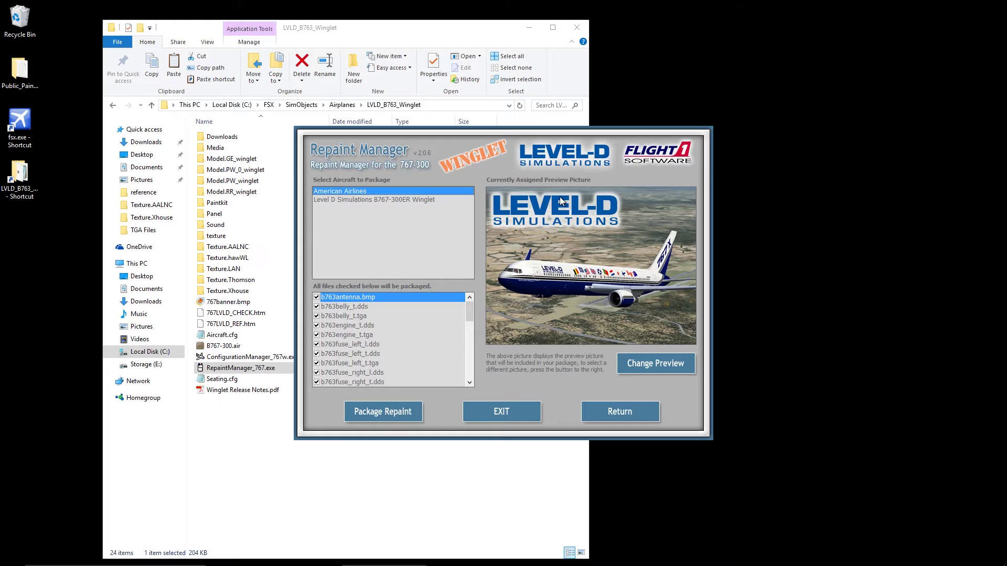
click(516, 405)
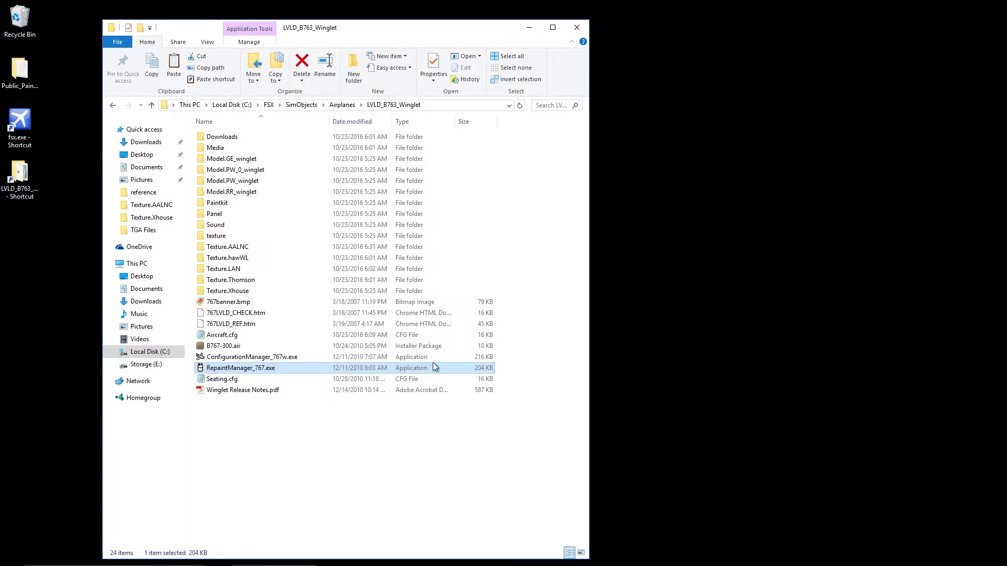
View PreviewDefault.bmp in the Media folder, close the picture and return to LVLD_B763_Winglet
double_click(215, 148)
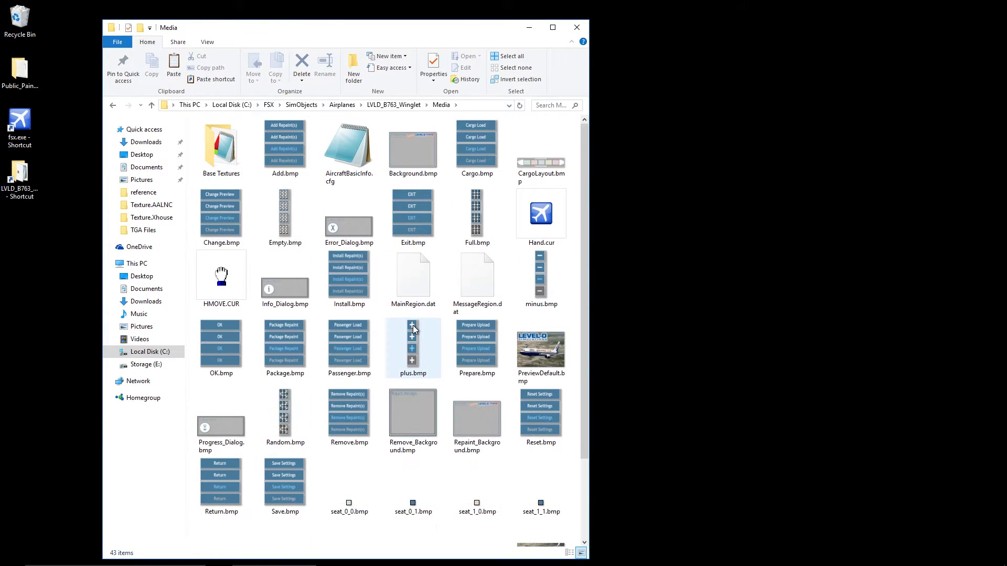
click(550, 353)
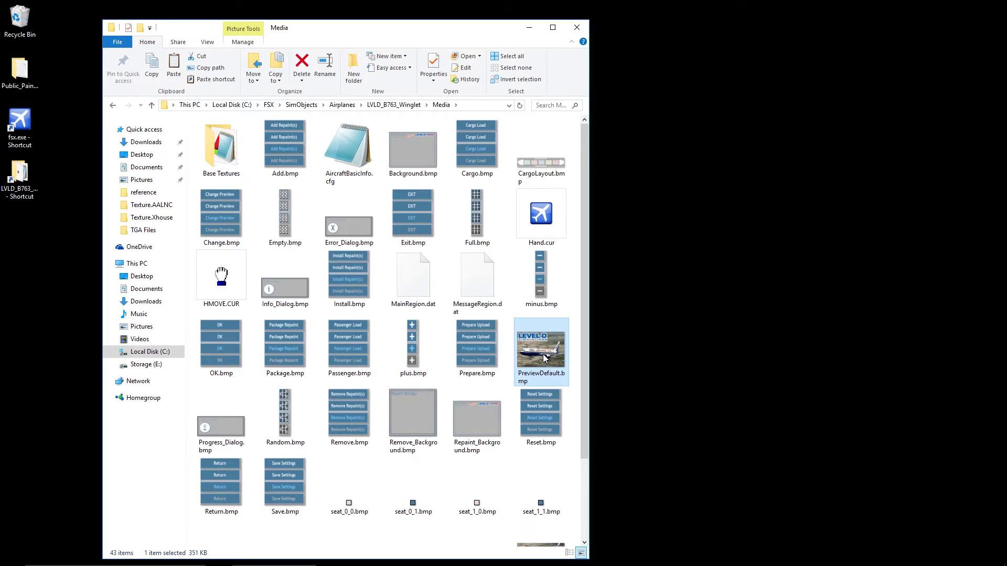
double_click(543, 354)
click(994, 5)
key(BackSpace)
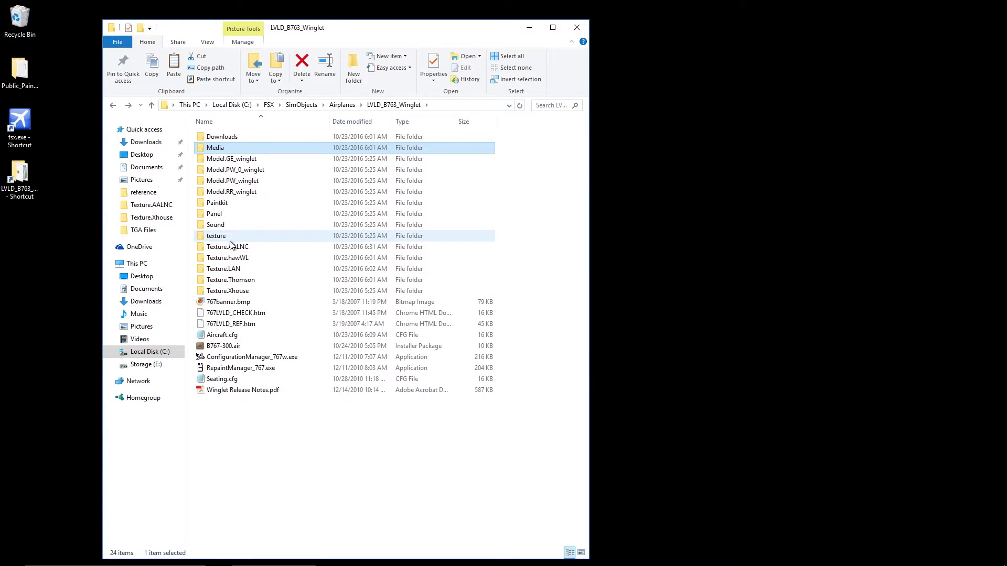
Run RepaintManager_767.exe, prepare the American Airlines upload, and exclude b763belly_t.tga, b763engine_t.tga and b763fuse_left_t.tga from the package
double_click(234, 368)
click(379, 336)
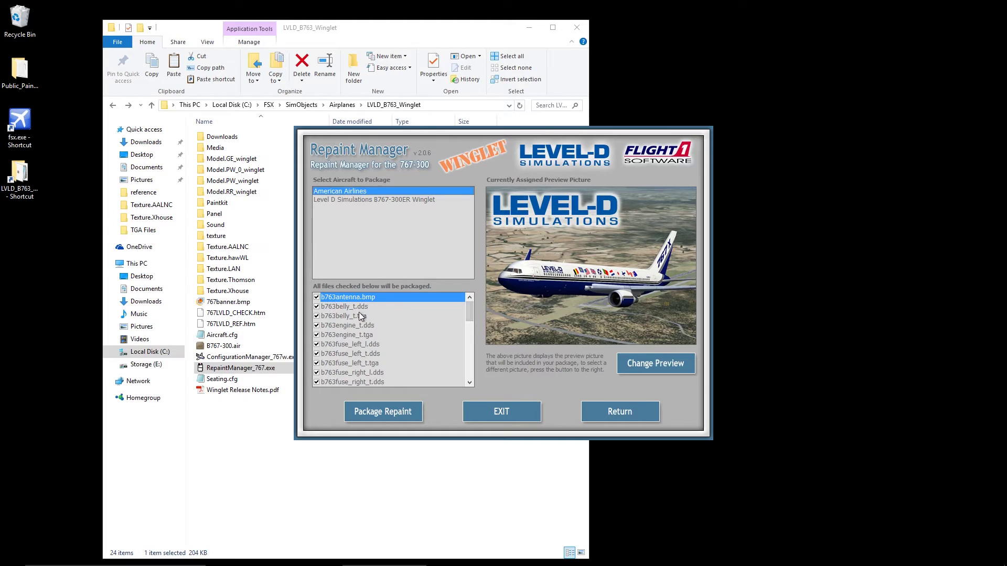
click(316, 316)
click(316, 335)
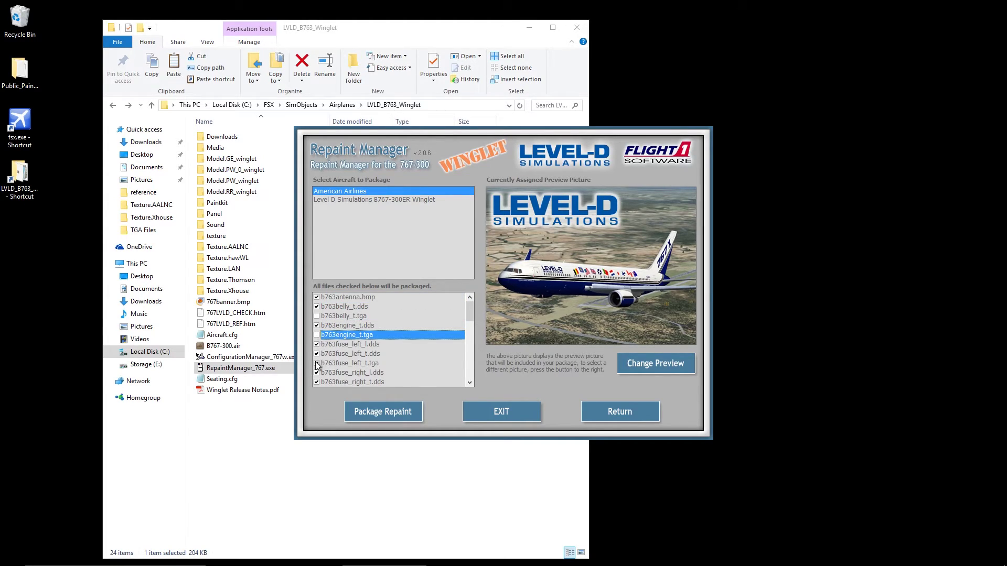
click(317, 363)
Exclude b763winglet_t.tga, ImageTool.exe and X_b763fuse_left_spec.tga from the files to package
drag(469, 313, 467, 332)
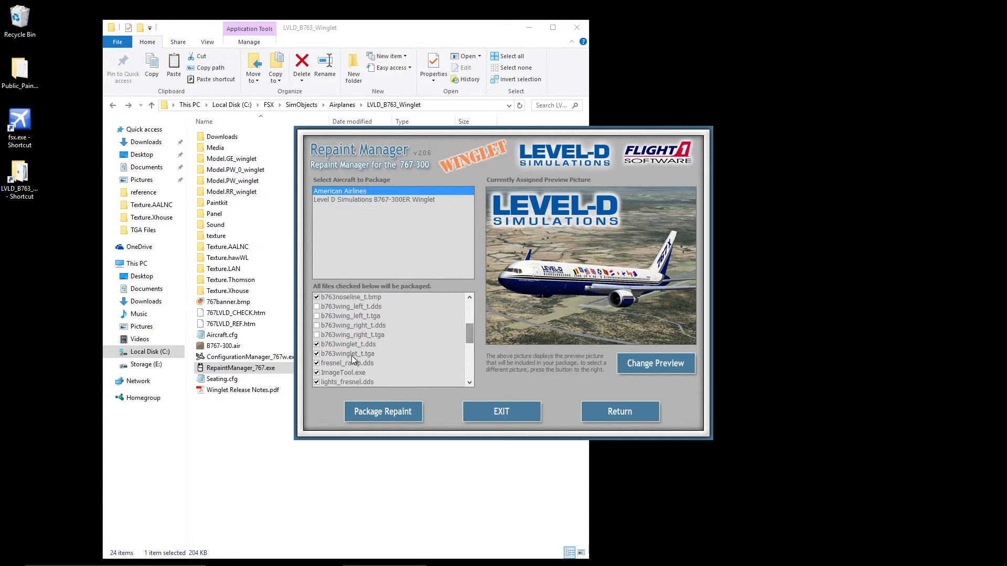
click(316, 354)
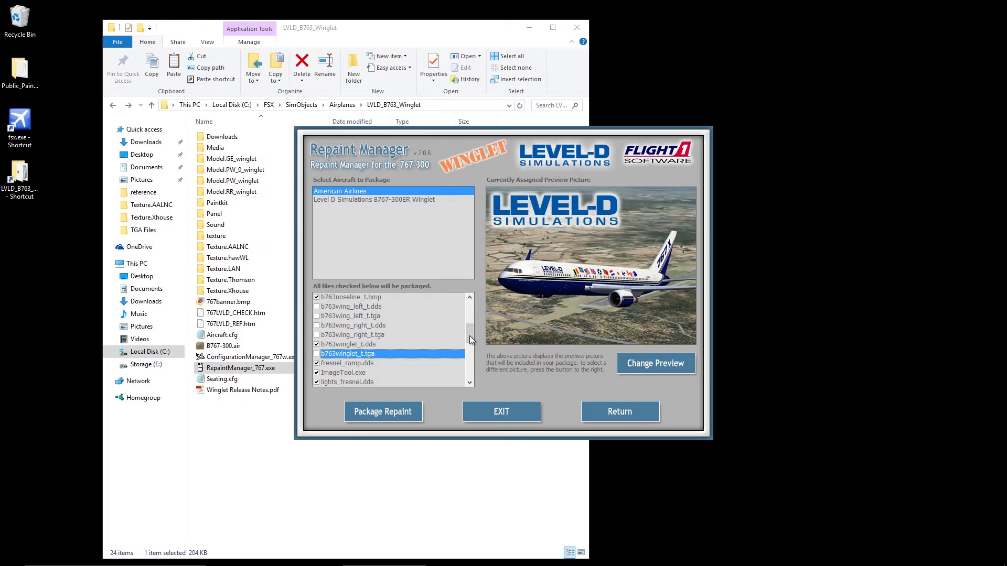
click(316, 373)
drag(468, 335, 464, 373)
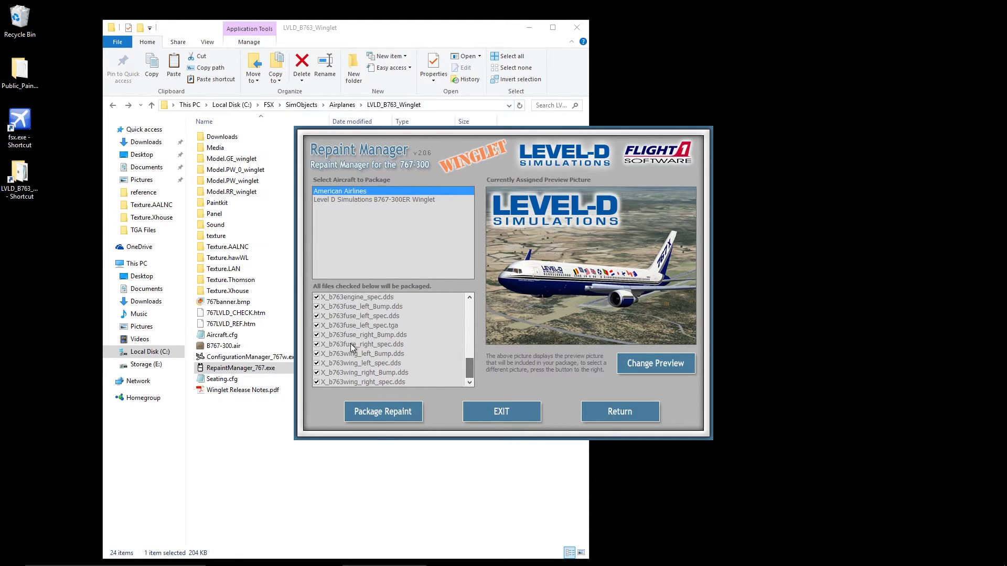
click(317, 326)
Include b763wing_right_t.dds and b763wing_left_t.dds in the package again and review the rest of the file list
drag(469, 369, 469, 329)
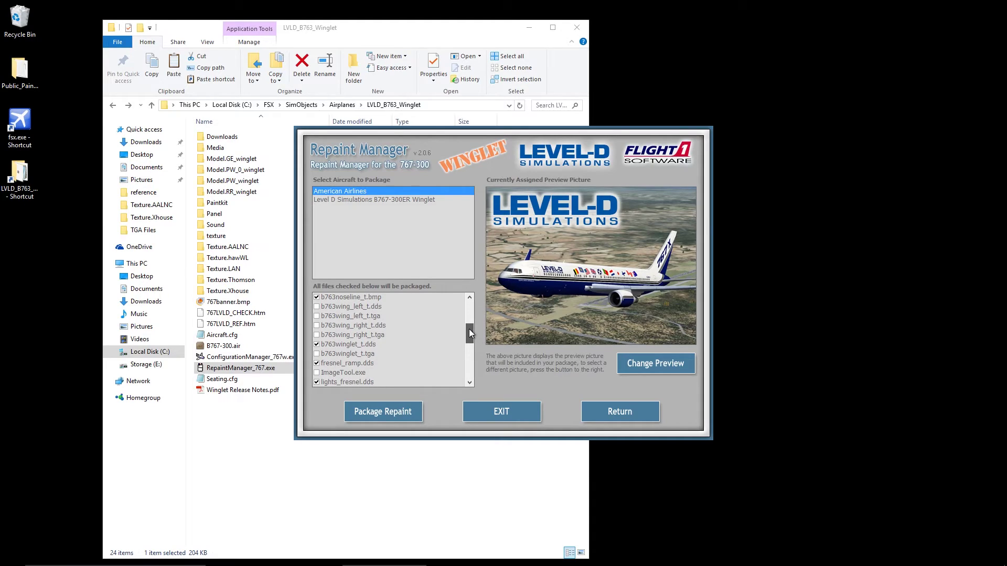
click(317, 326)
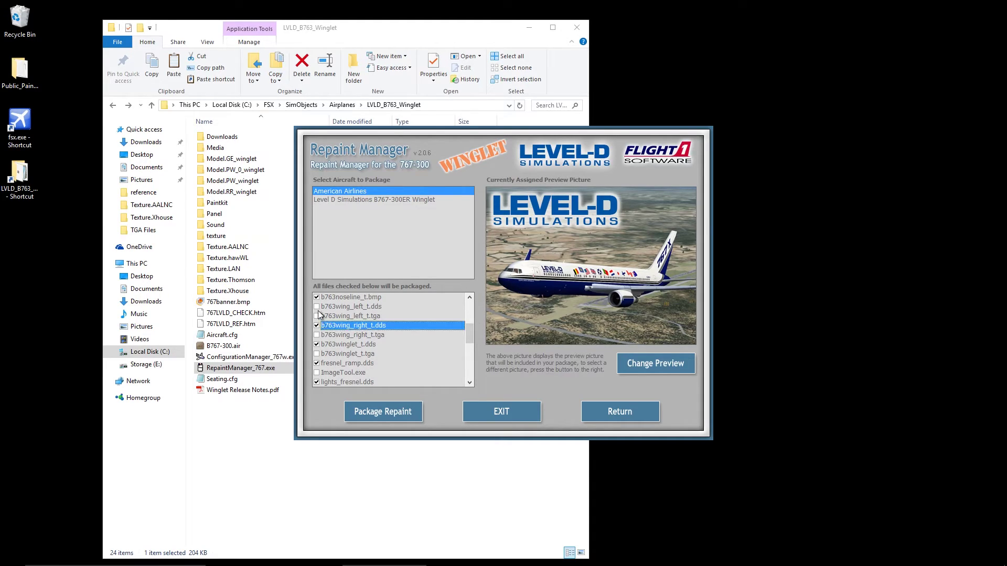
click(317, 307)
mouse_move(469, 339)
mouse_down()
mouse_move(475, 305)
mouse_move(470, 328)
mouse_up()
drag(470, 329, 468, 373)
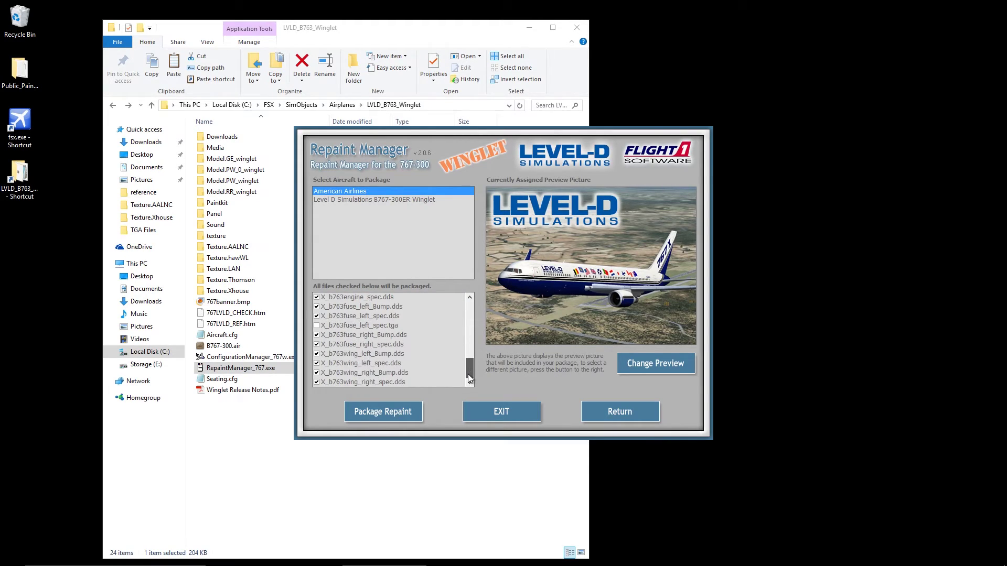
Package the American Airlines repaint with the current preview picture and exit Repaint Manager
click(386, 417)
click(538, 334)
click(572, 339)
click(501, 411)
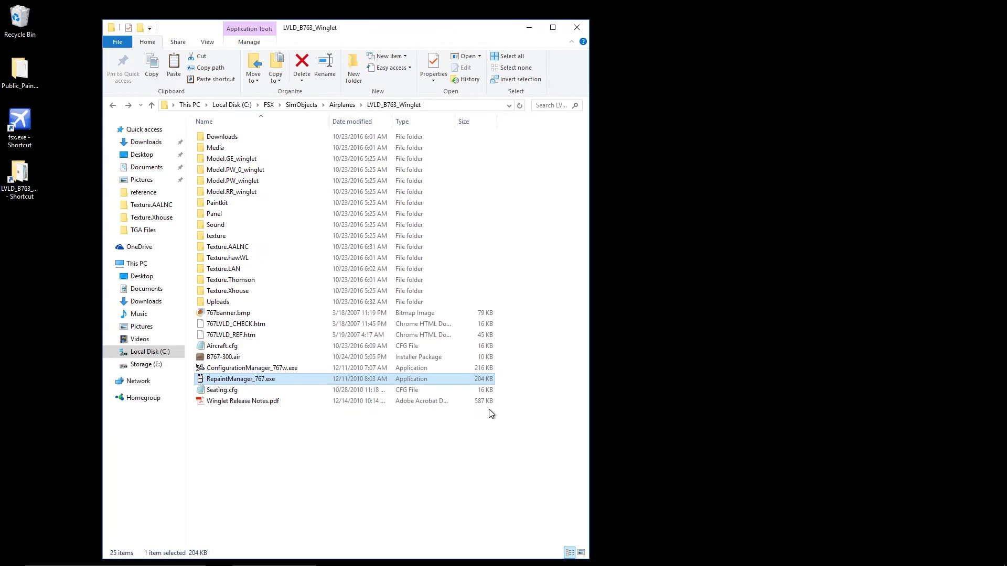
Check the packaged LDS767_Repaint_American_Airlines.ldx file in the Uploads folder and return to LVLD_B763_Winglet
double_click(232, 302)
click(278, 139)
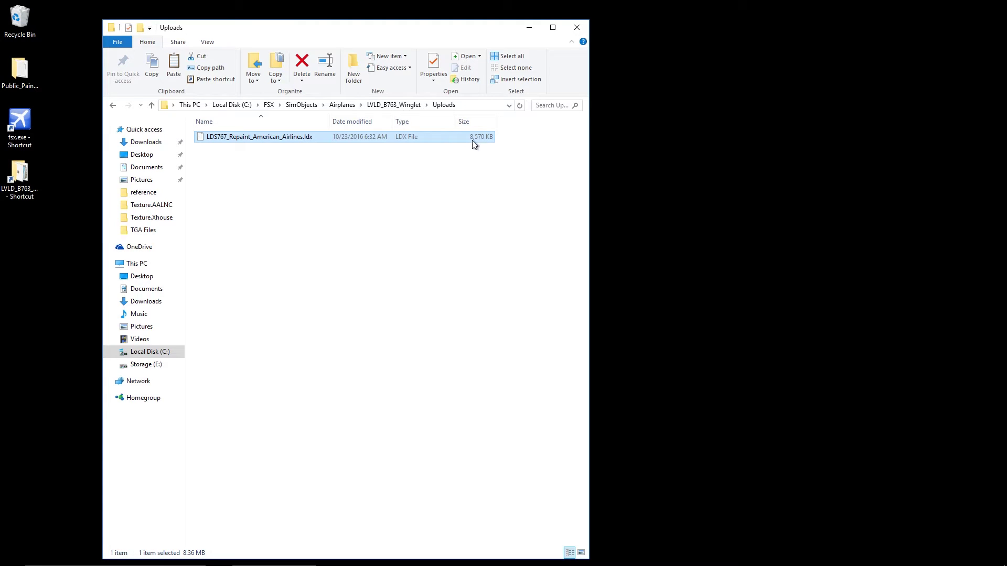
click(415, 192)
key(BackSpace)
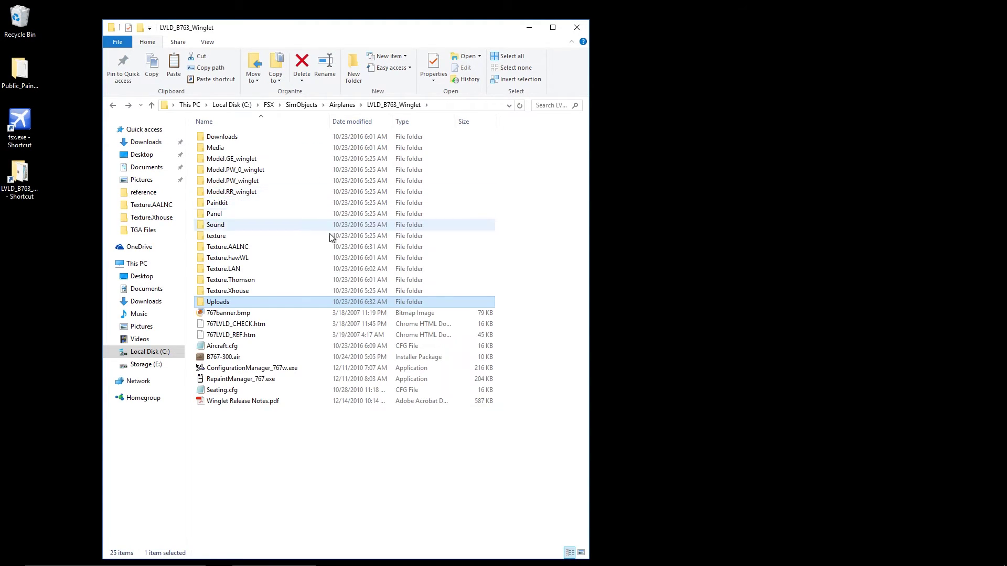
Compress the Texture.AALNC folder into Texture.AALNC.rar and delete that archive again
right_click(232, 249)
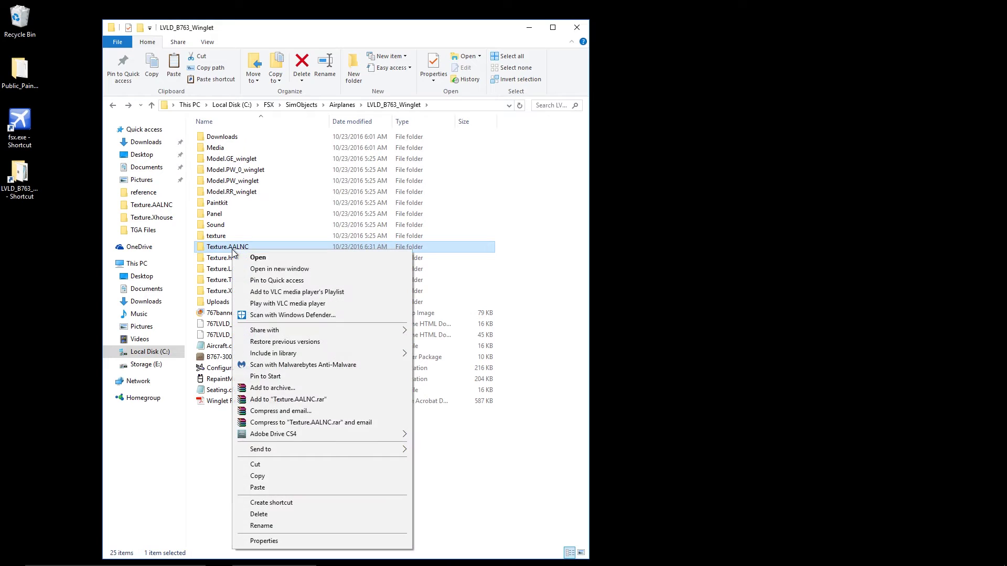
click(290, 399)
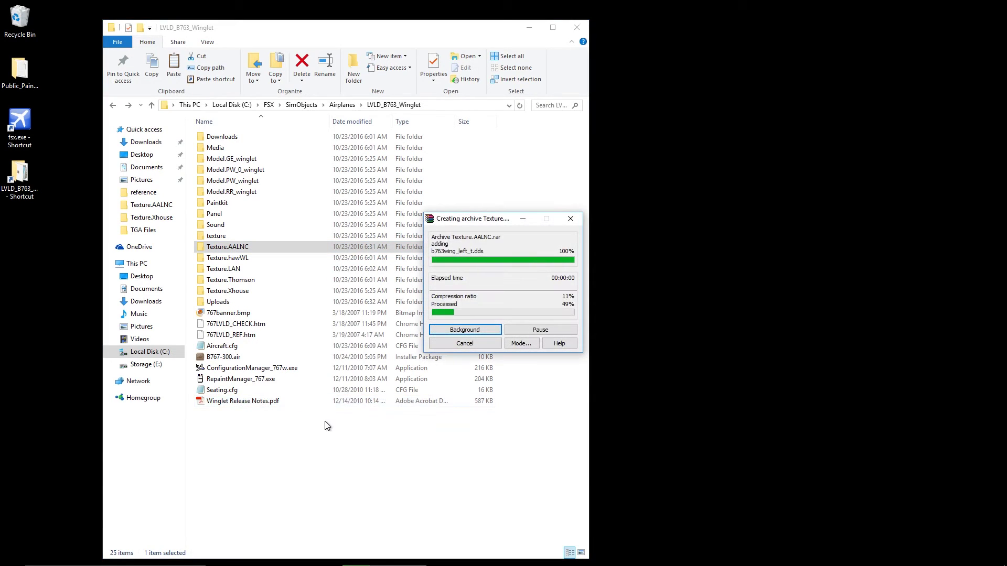
click(301, 451)
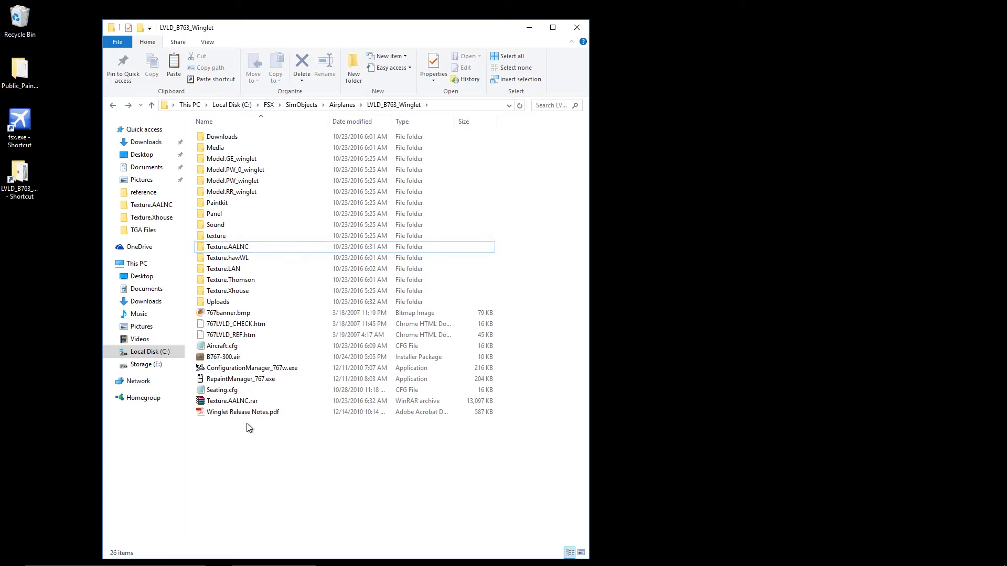
click(236, 402)
key(Delete)
key(Return)
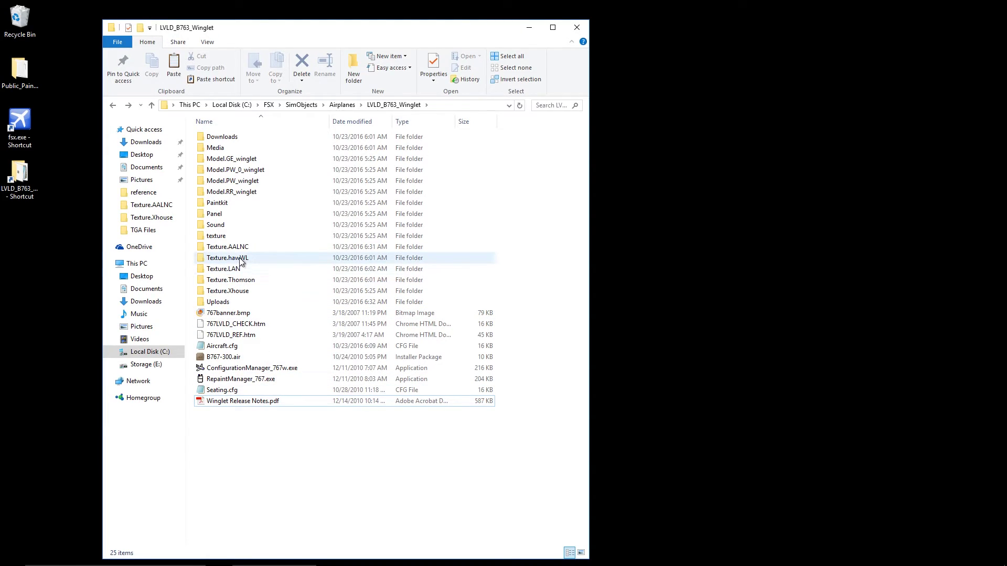
Open X_b763fuse_left_Bump.dds from Texture.AALNC in Photoshop, examine the bump map at 100%, and close Photoshop and the folder window
double_click(241, 247)
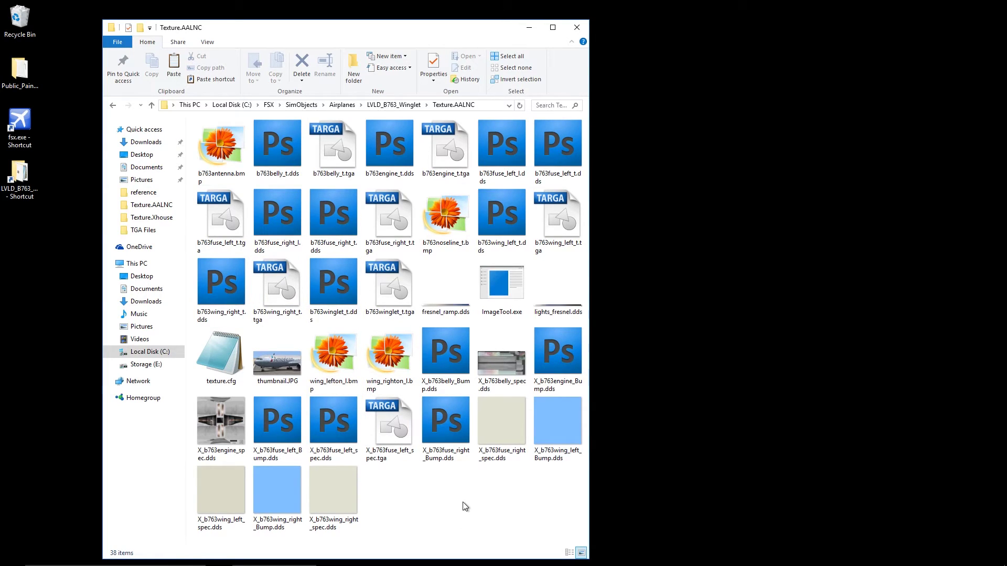
key(alt+Left)
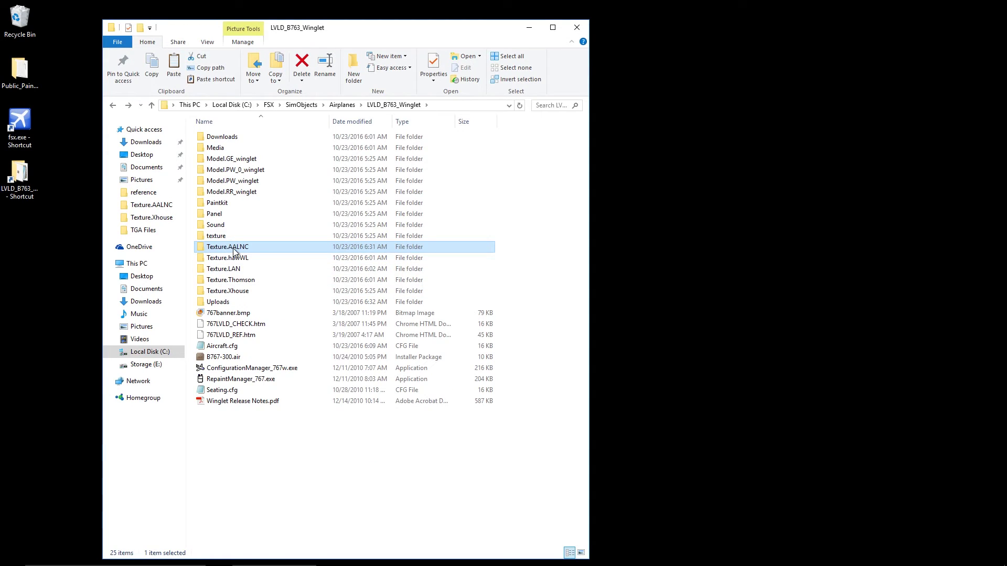
double_click(234, 248)
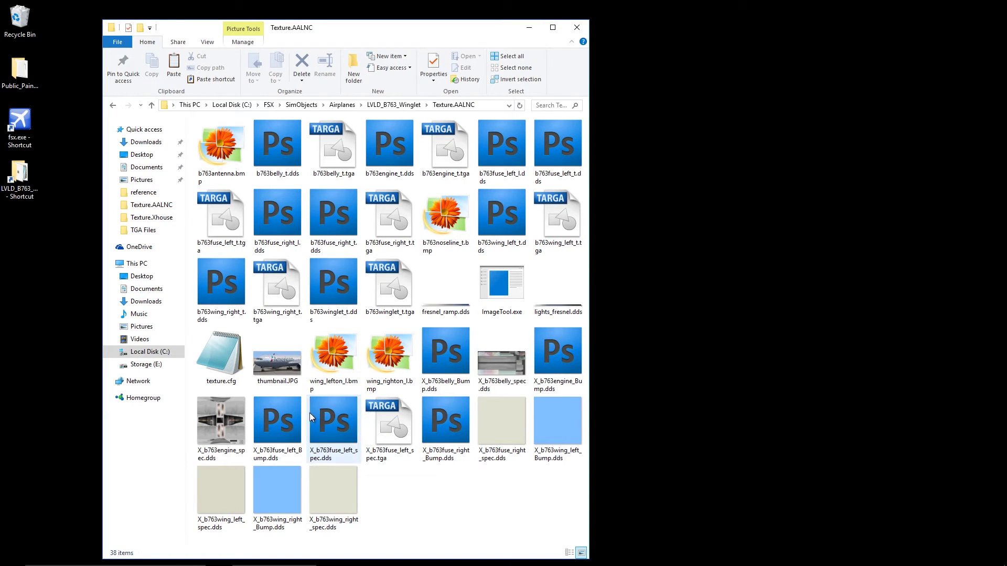
click(294, 419)
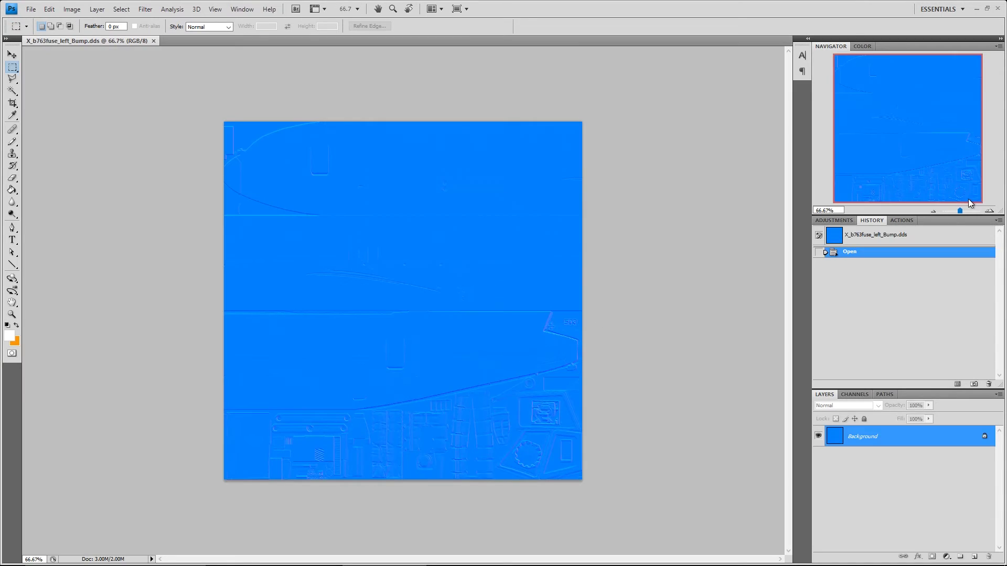
click(989, 210)
drag(916, 155, 911, 135)
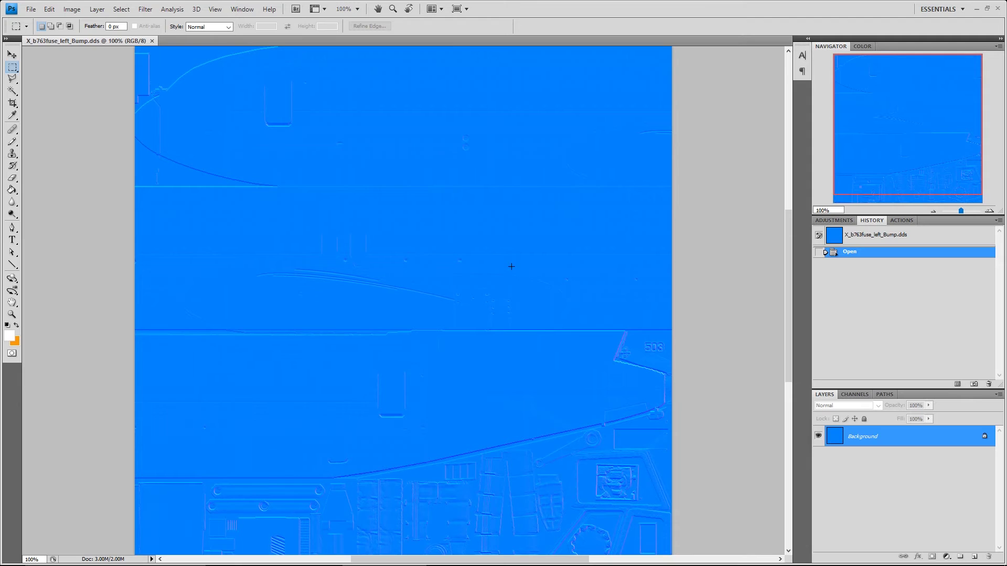
scroll(503, 262, down, 1)
scroll(463, 395, up, 3)
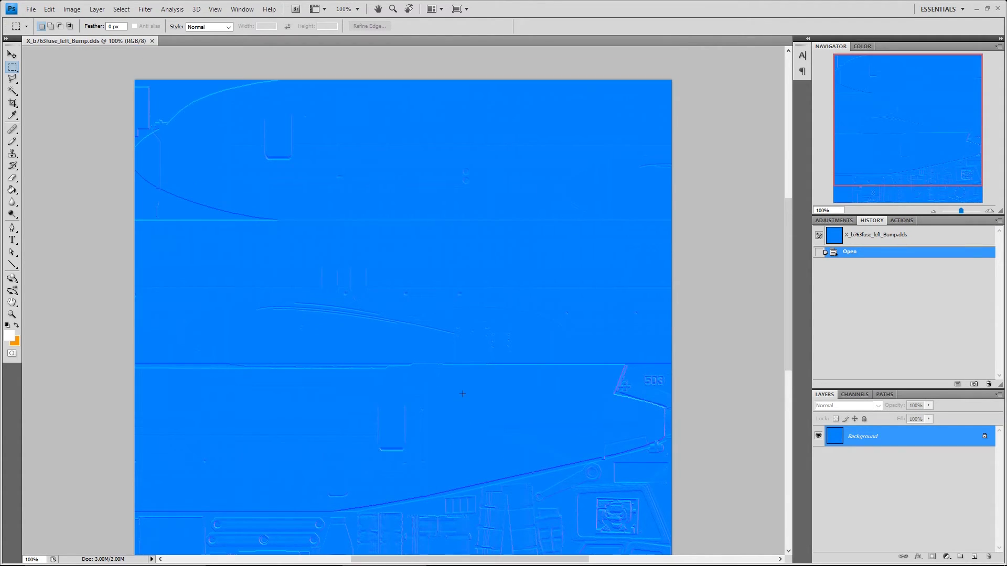
click(997, 9)
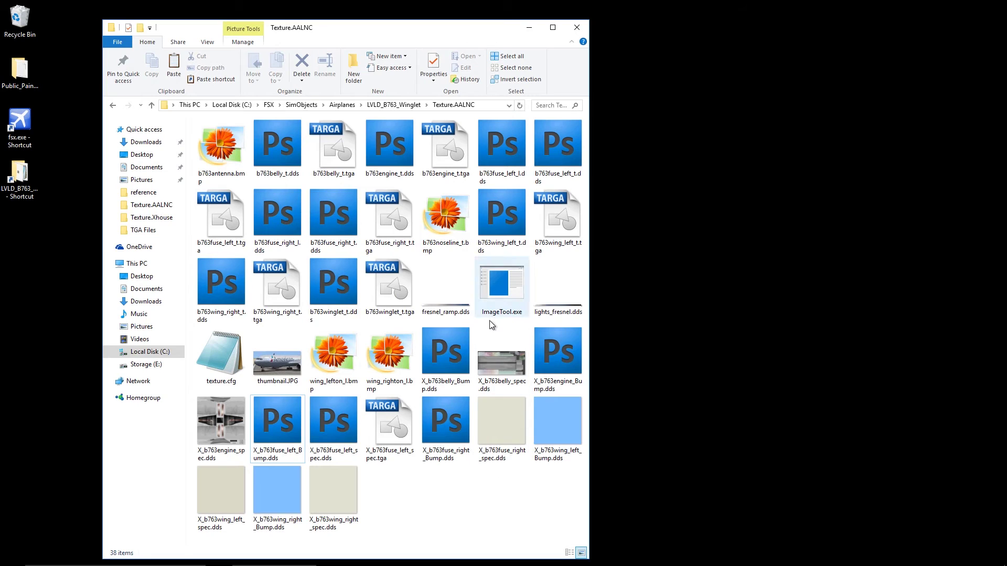
click(578, 27)
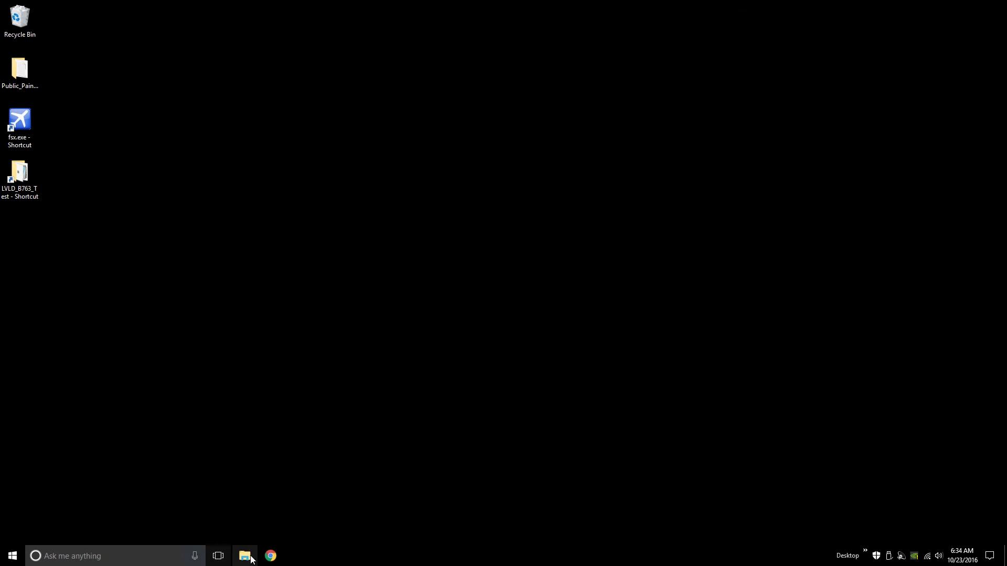
Switch to Chrome, open YouTube and search for the tutorial author's channel name
click(268, 559)
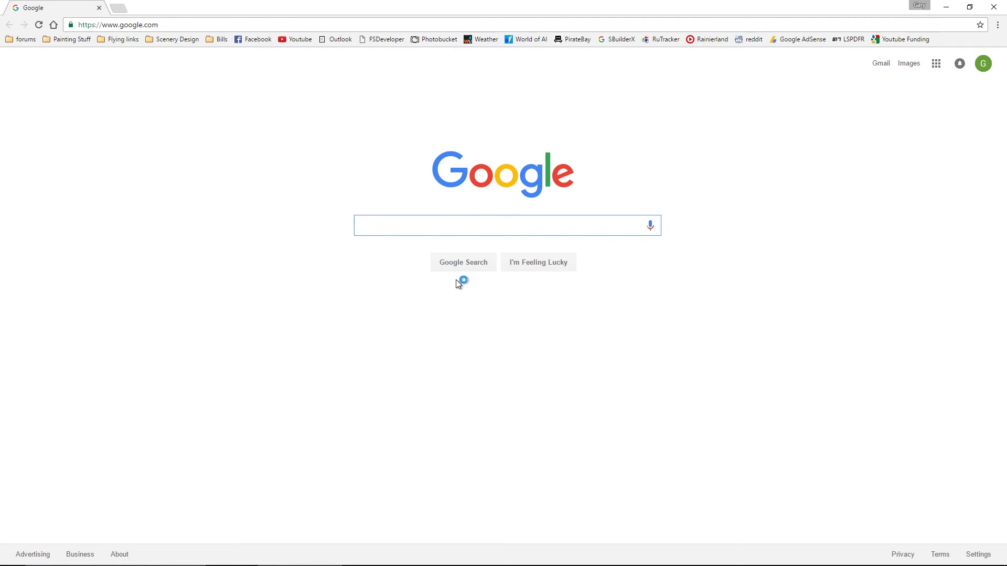
click(309, 40)
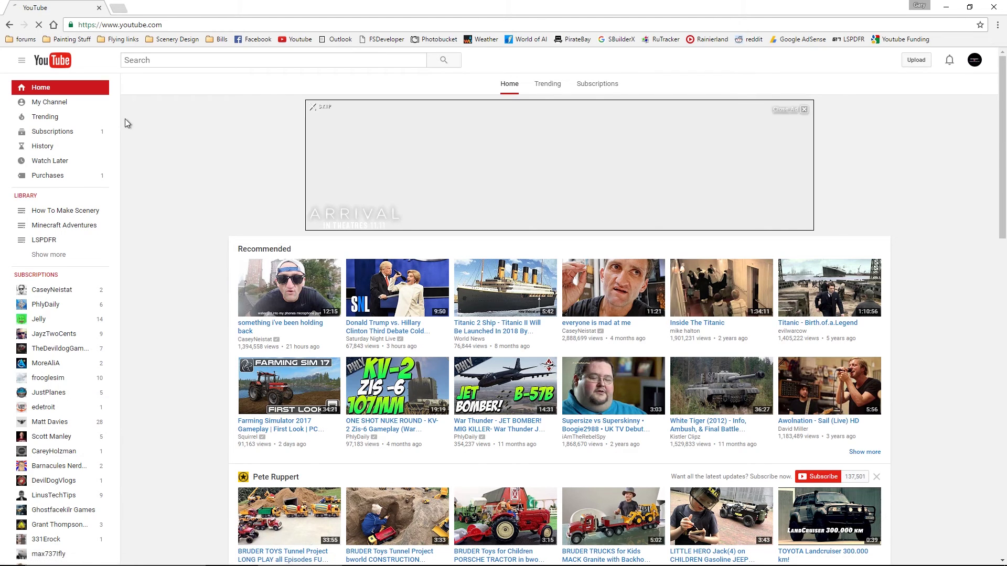
click(178, 59)
text(revrengary)
key(Return)
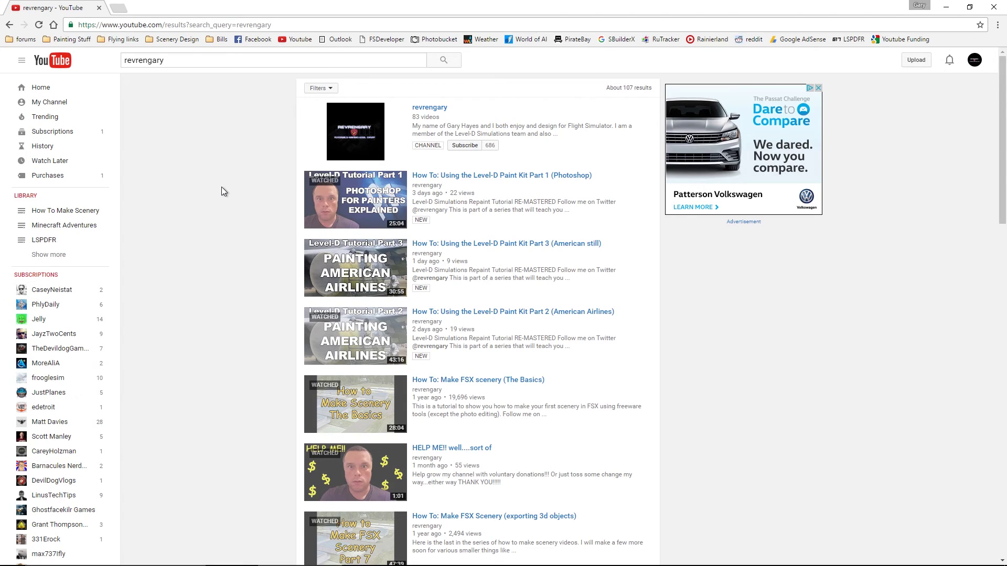
Return to the Google home page, search for "twitter" and open the Twitter site
click(53, 25)
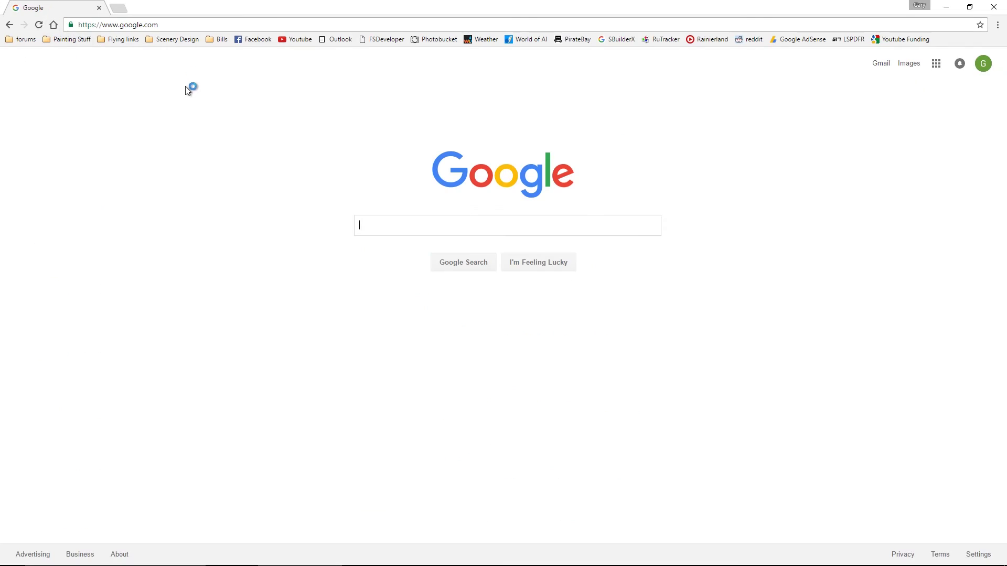
text(twitter)
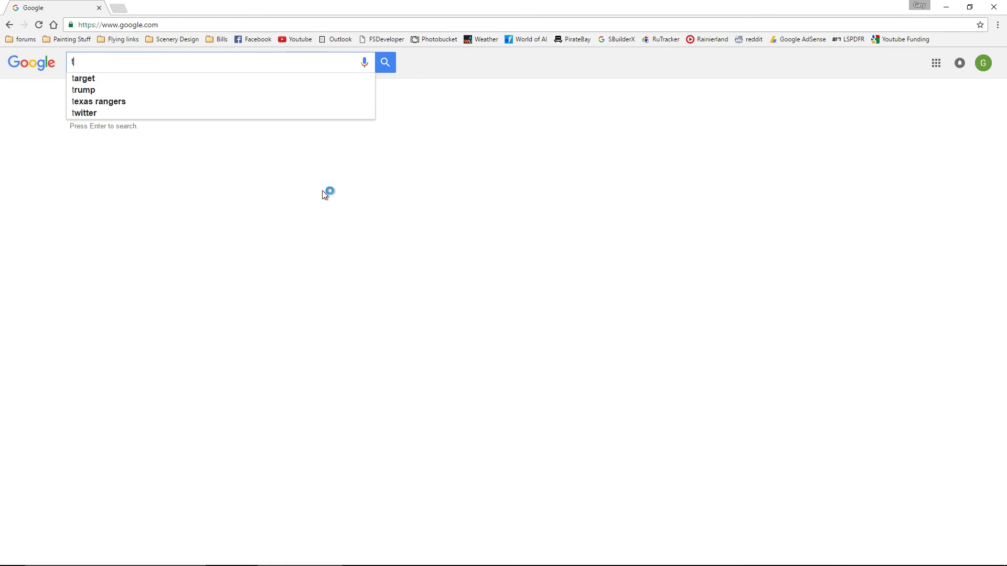
key(Return)
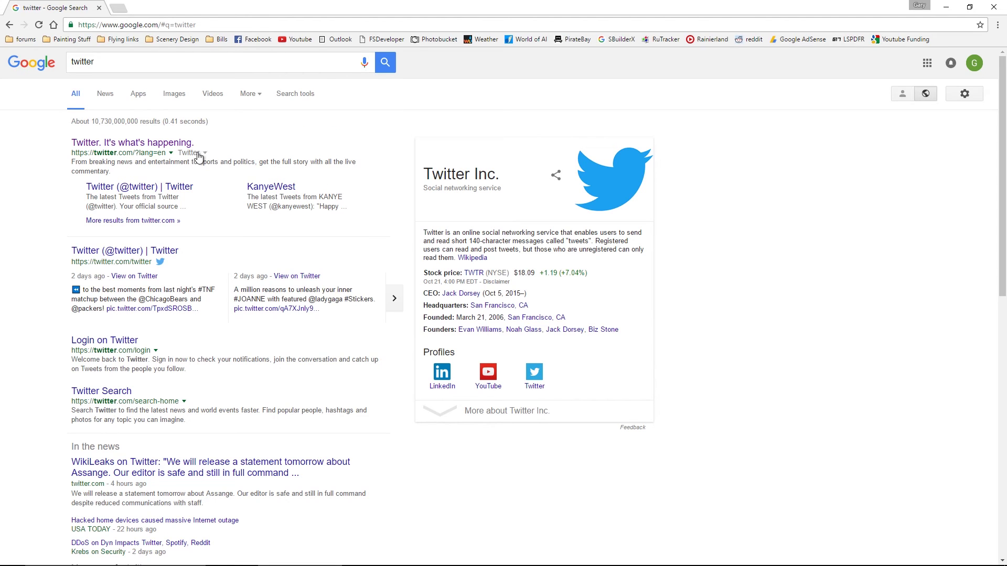
click(168, 145)
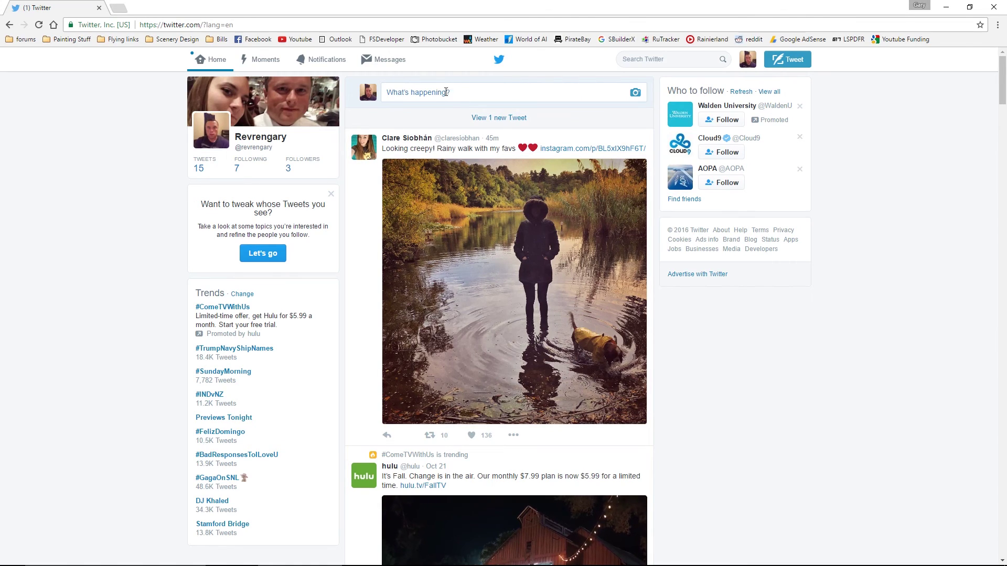
Load the new tweet, look through the Twitter timeline and close Chrome
click(500, 118)
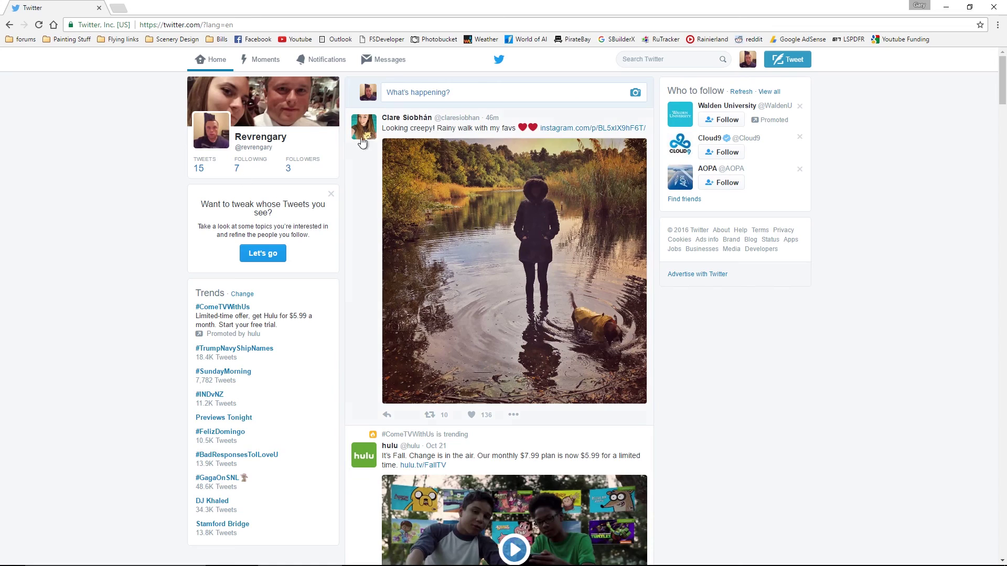
mouse_move(405, 126)
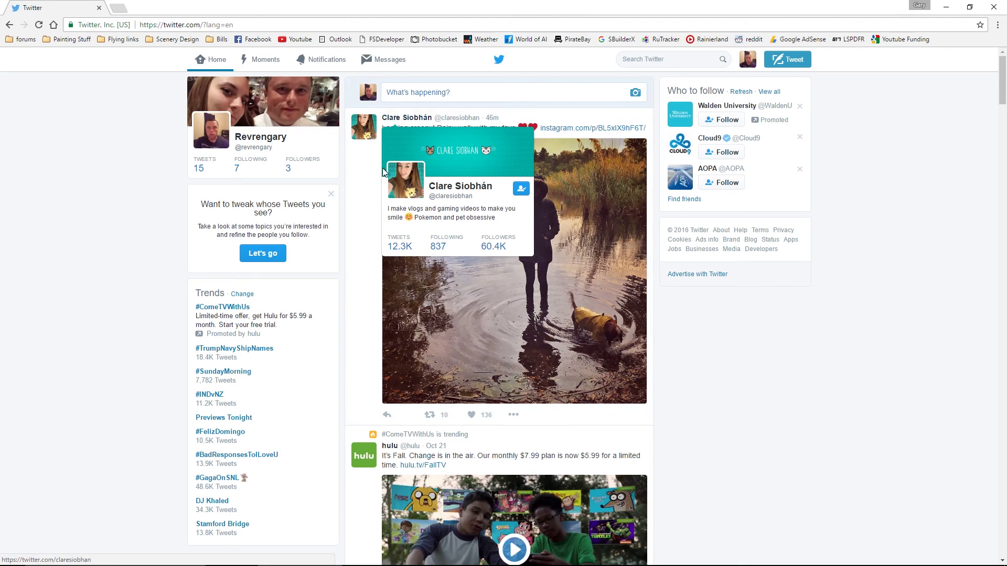
scroll(161, 309, down, 9)
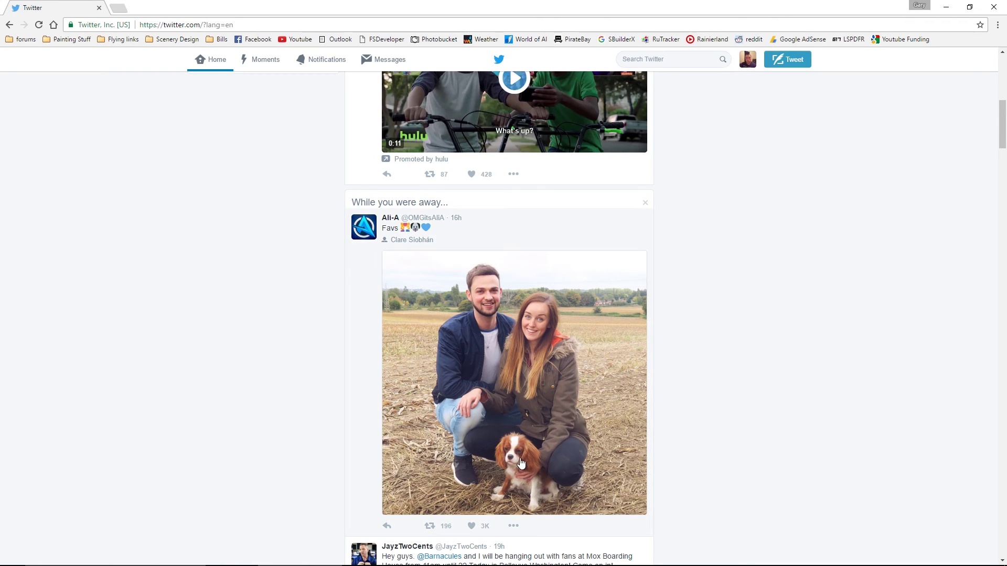
scroll(263, 382, down, 9)
scroll(168, 347, up, 15)
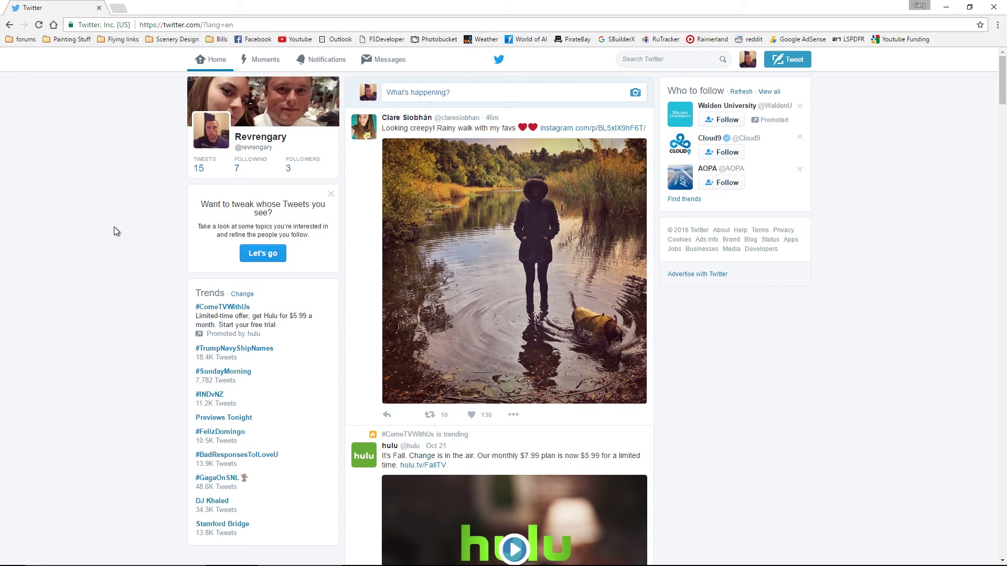
click(993, 7)
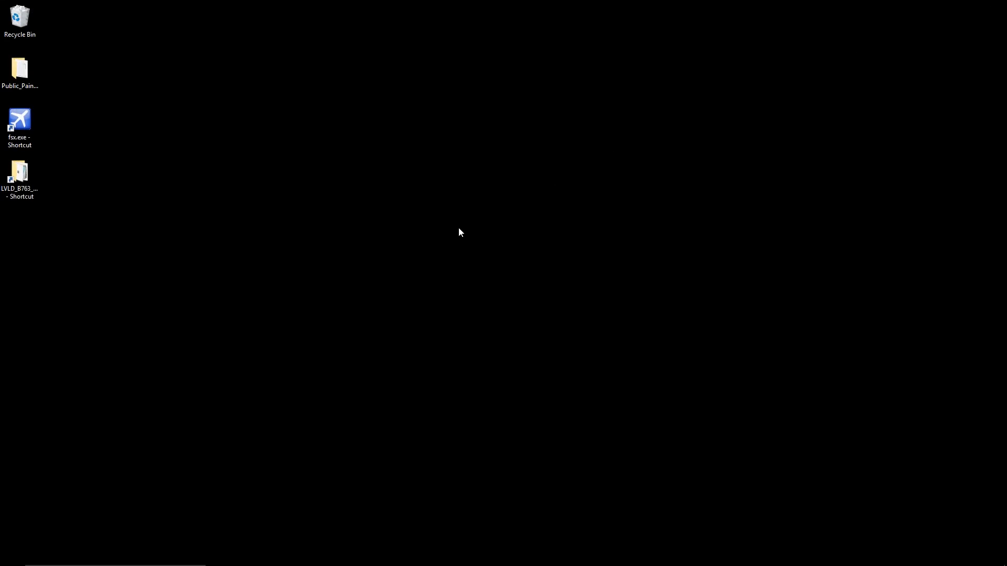